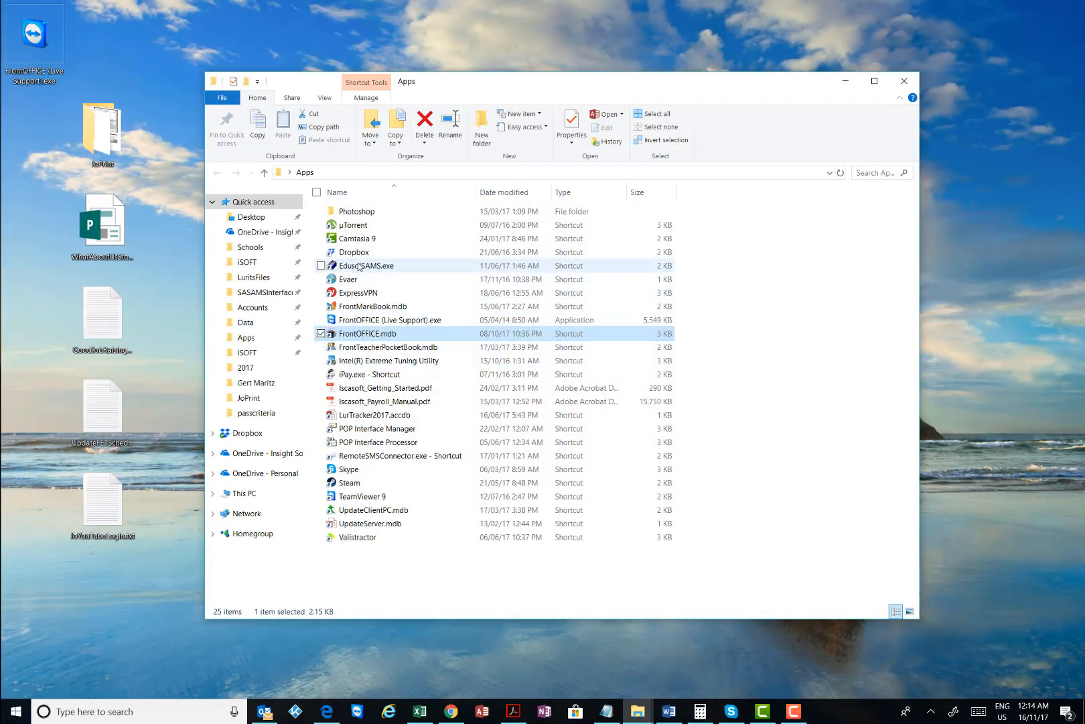
# Launch SA-SAMS and adjust the short date format to the 2017/11/16 style
pyautogui.doubleClick(365, 265)
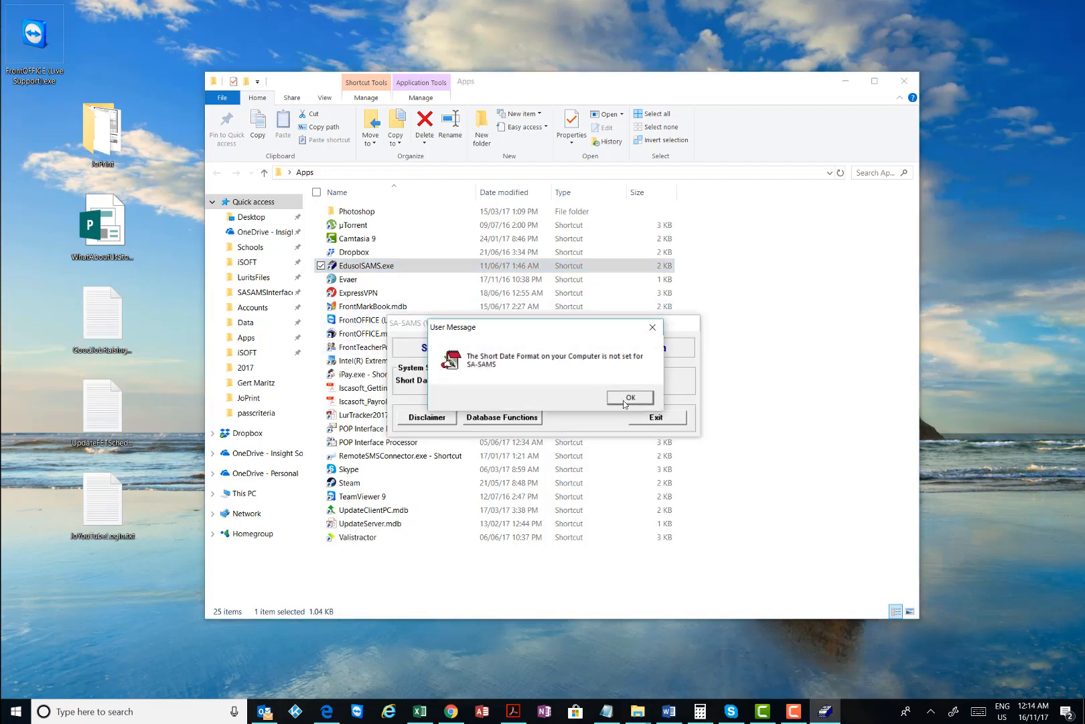
pyautogui.click(625, 402)
pyautogui.click(543, 382)
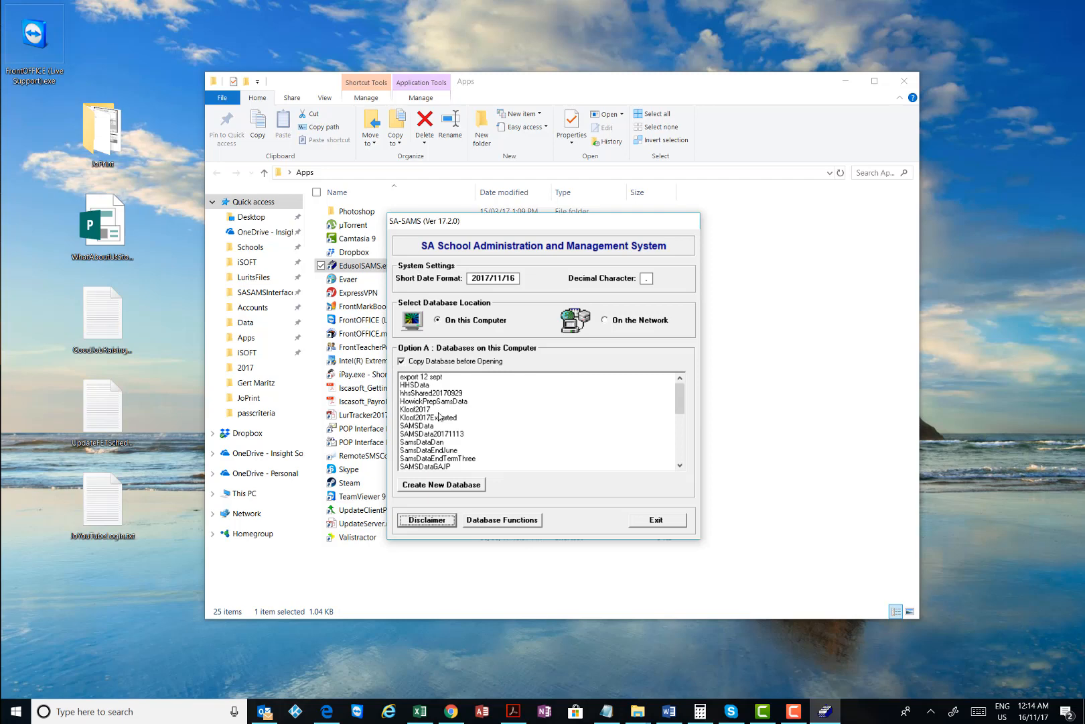
# Open the SAMSData database, log in as administrator, and dismiss the LURITS notice
pyautogui.click(429, 426)
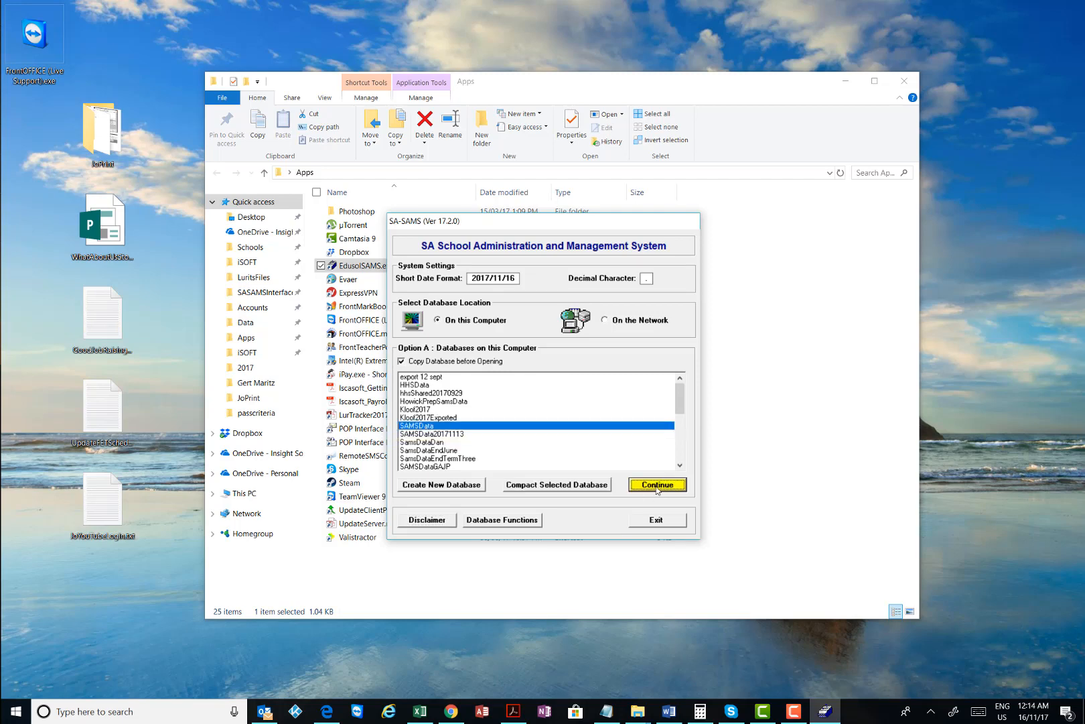
pyautogui.click(634, 483)
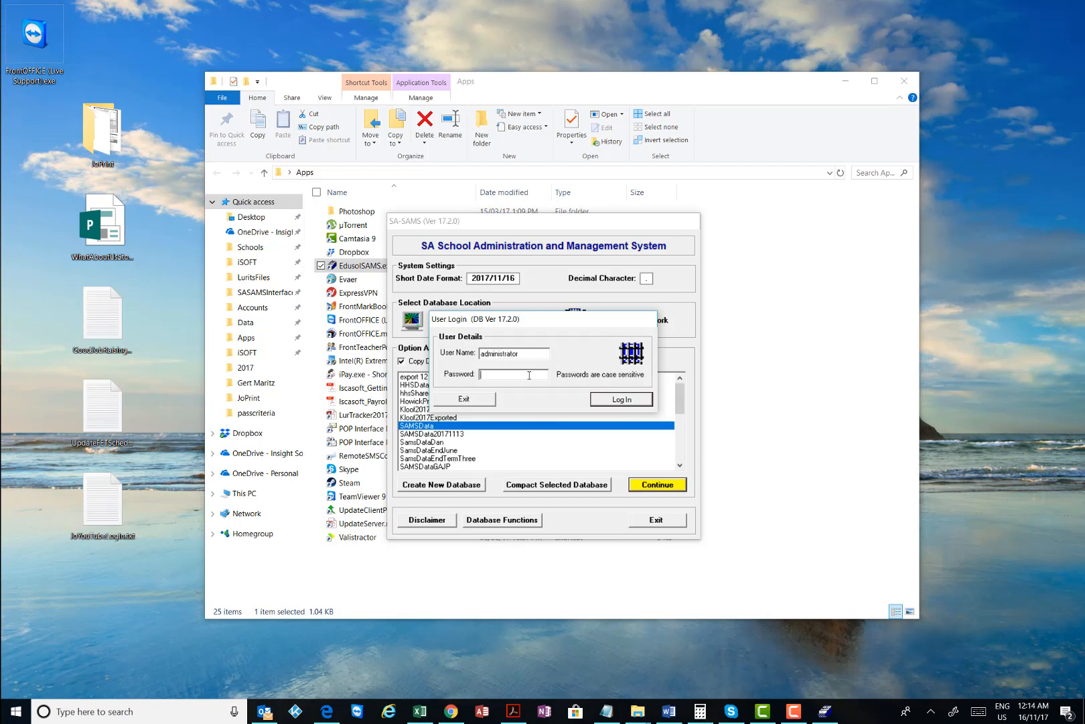
pyautogui.write('**')
pyautogui.click(618, 400)
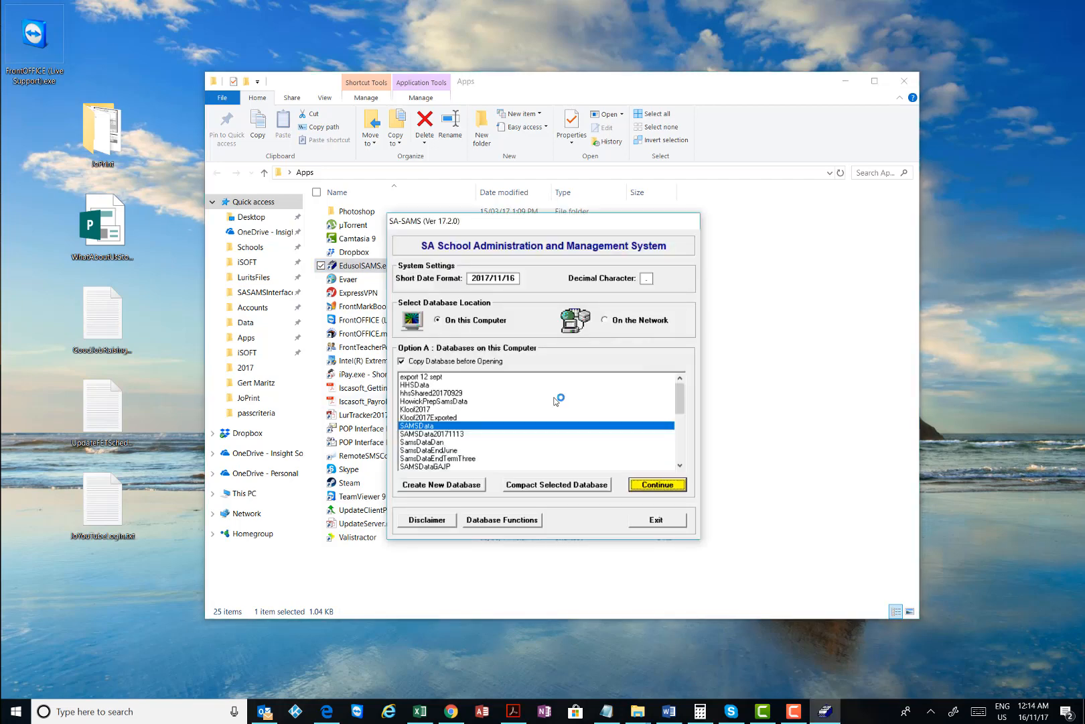
pyautogui.click(717, 536)
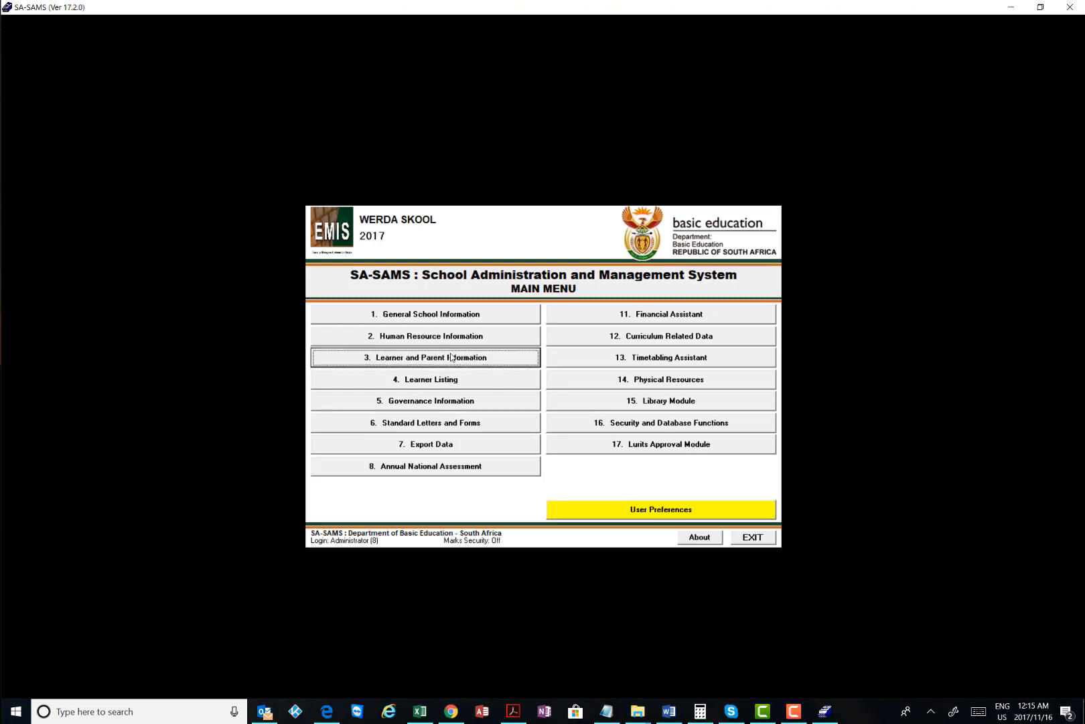
# Close the Birthday List and go through Curriculum Related Data to 12.7.13 Maintain Promotion Descriptors
pyautogui.click(451, 357)
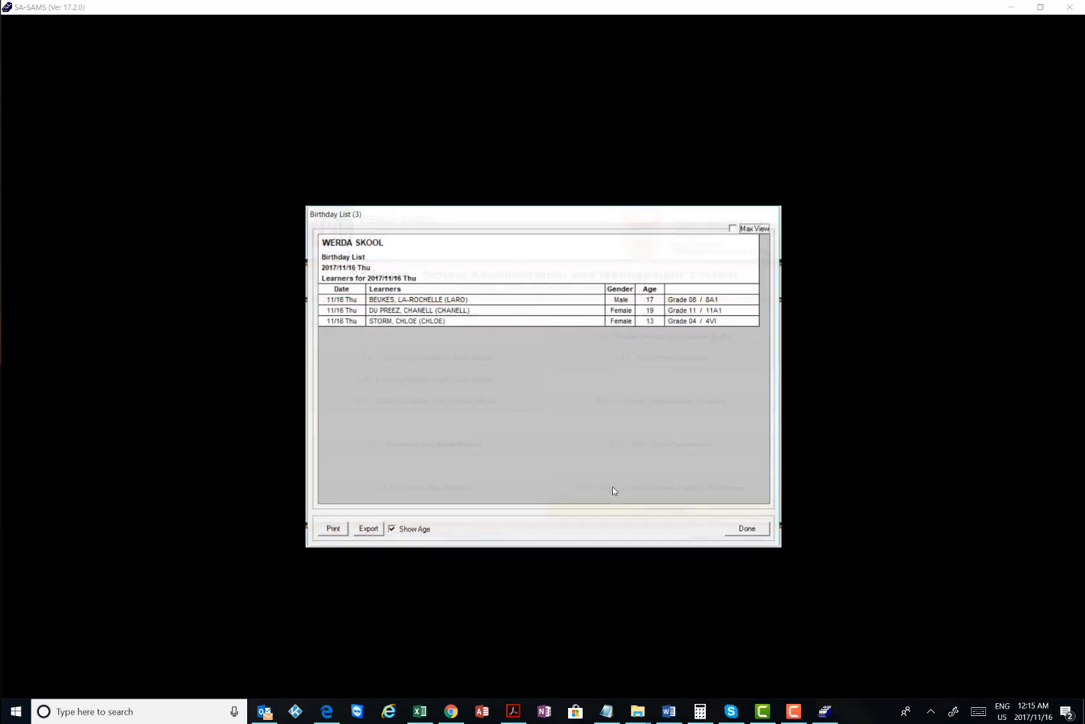
pyautogui.click(746, 529)
pyautogui.click(668, 507)
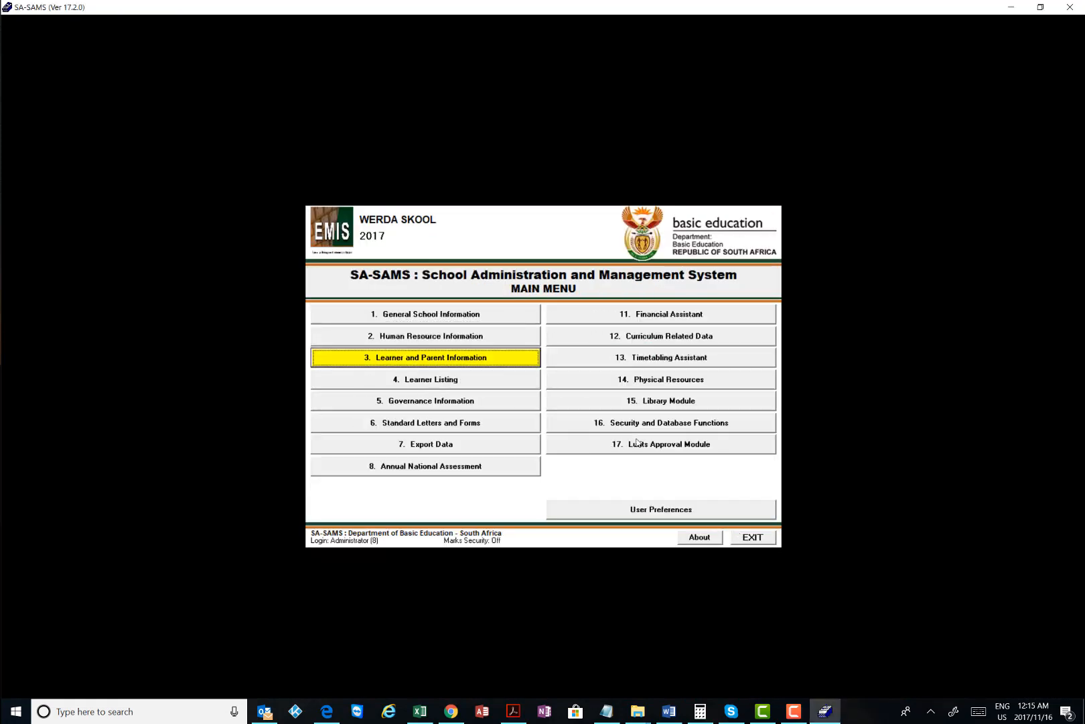
pyautogui.click(641, 340)
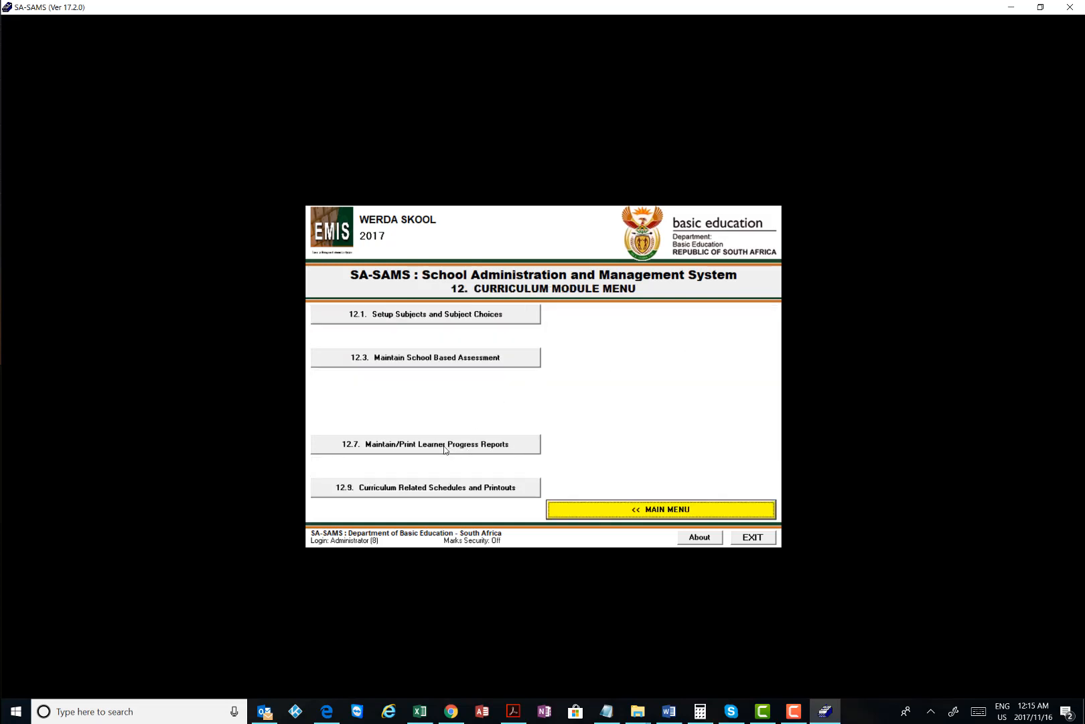
pyautogui.click(416, 493)
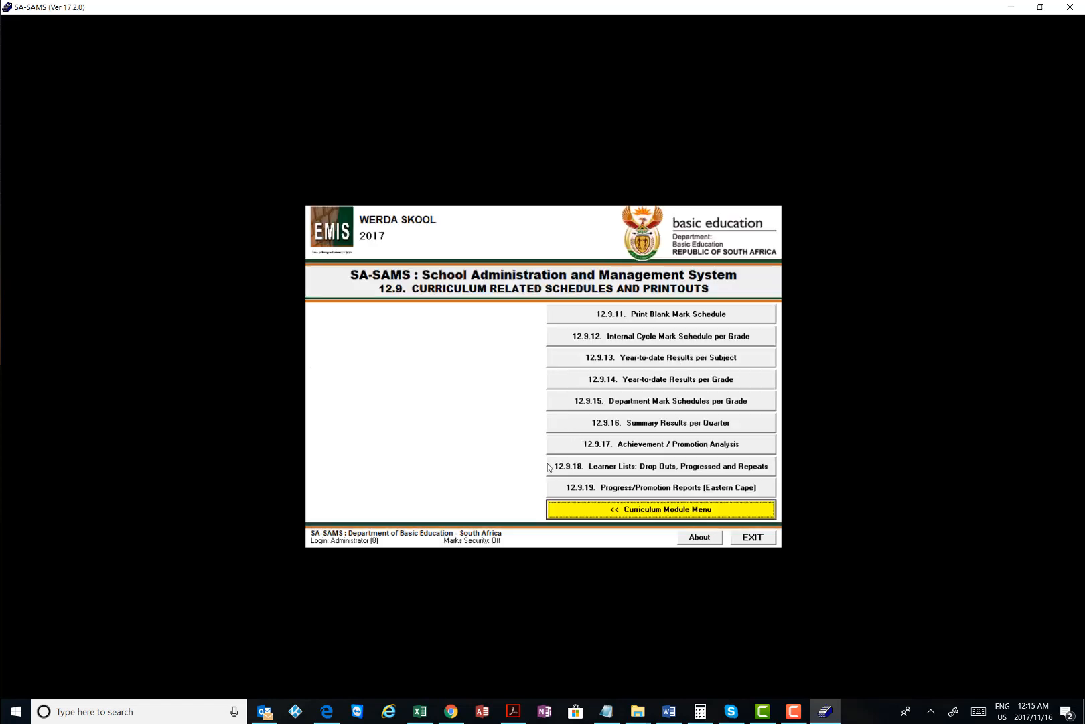
pyautogui.click(614, 513)
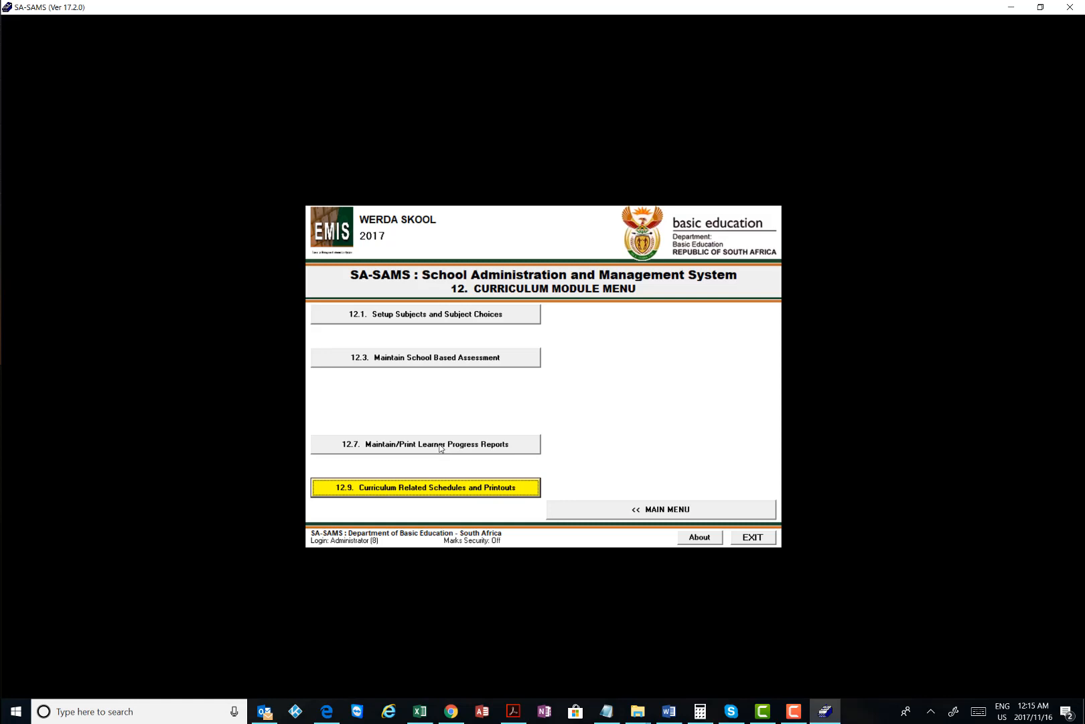
pyautogui.click(427, 356)
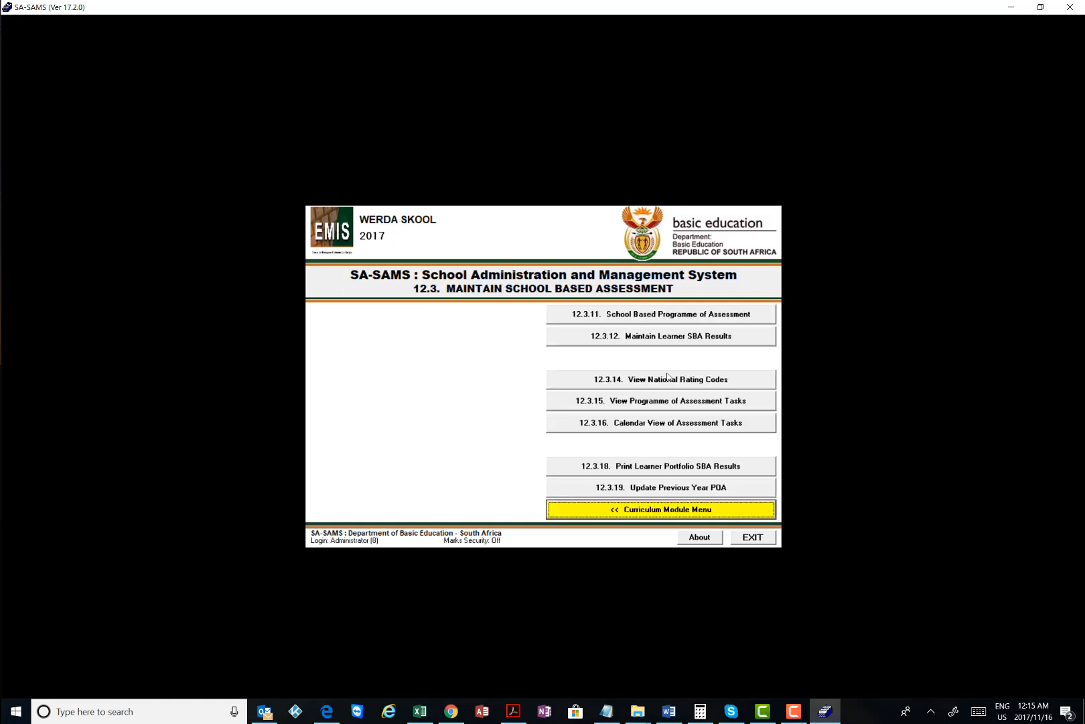
pyautogui.click(638, 509)
pyautogui.click(445, 446)
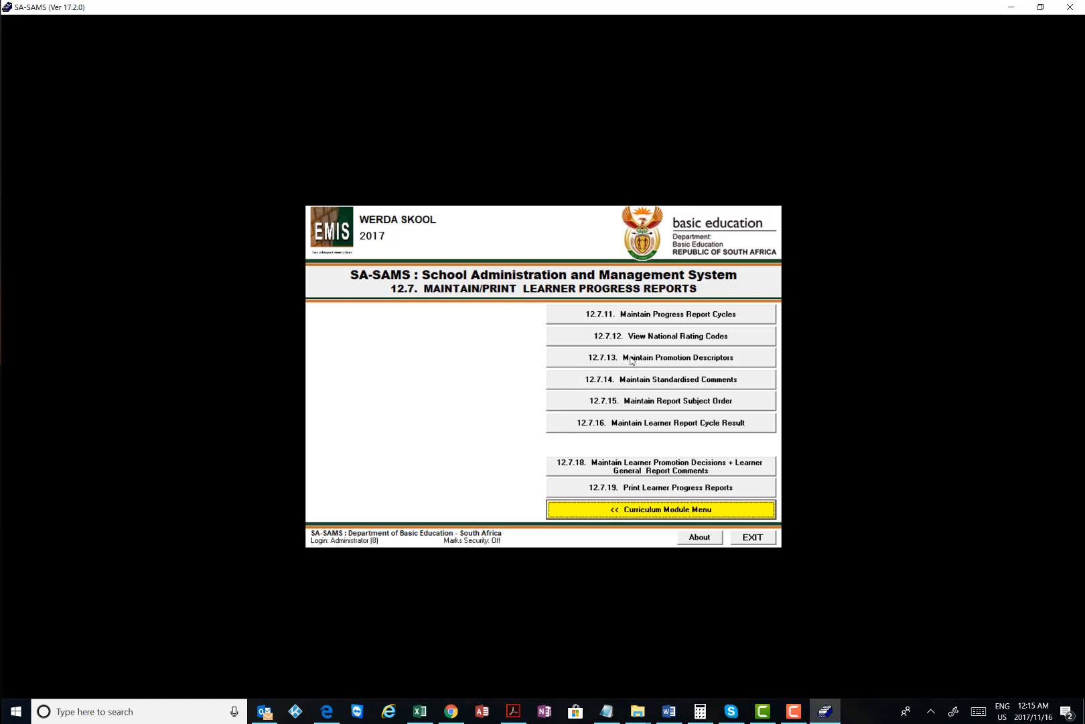
pyautogui.click(694, 357)
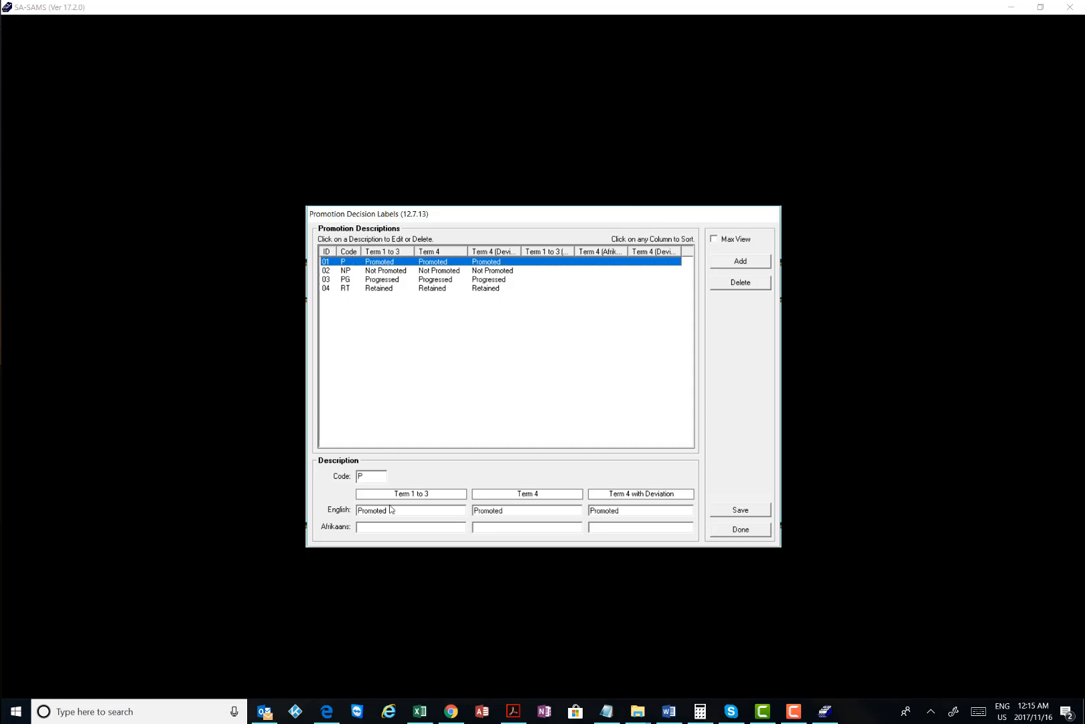
pyautogui.click(360, 476)
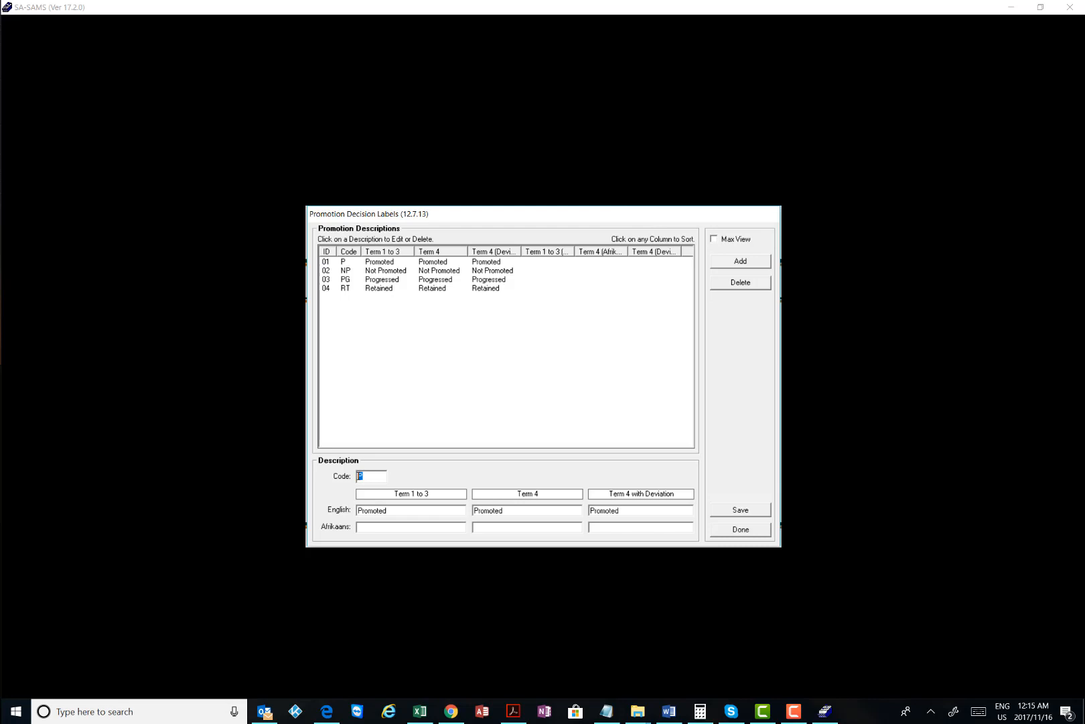
pyautogui.doubleClick(401, 508)
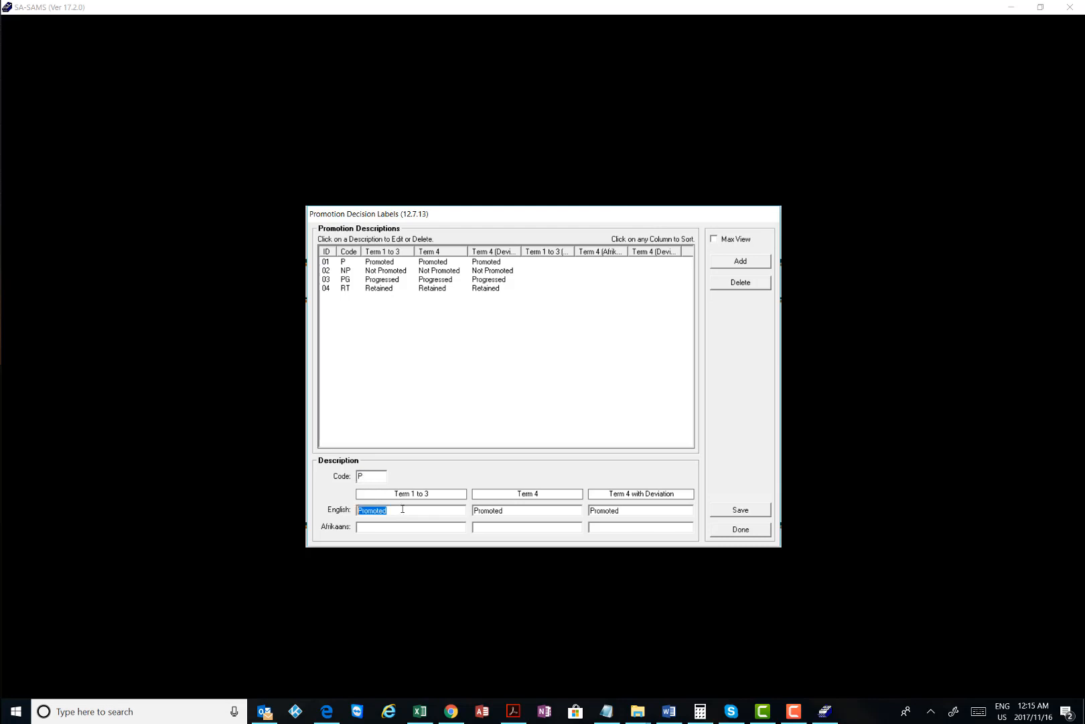
pyautogui.click(379, 262)
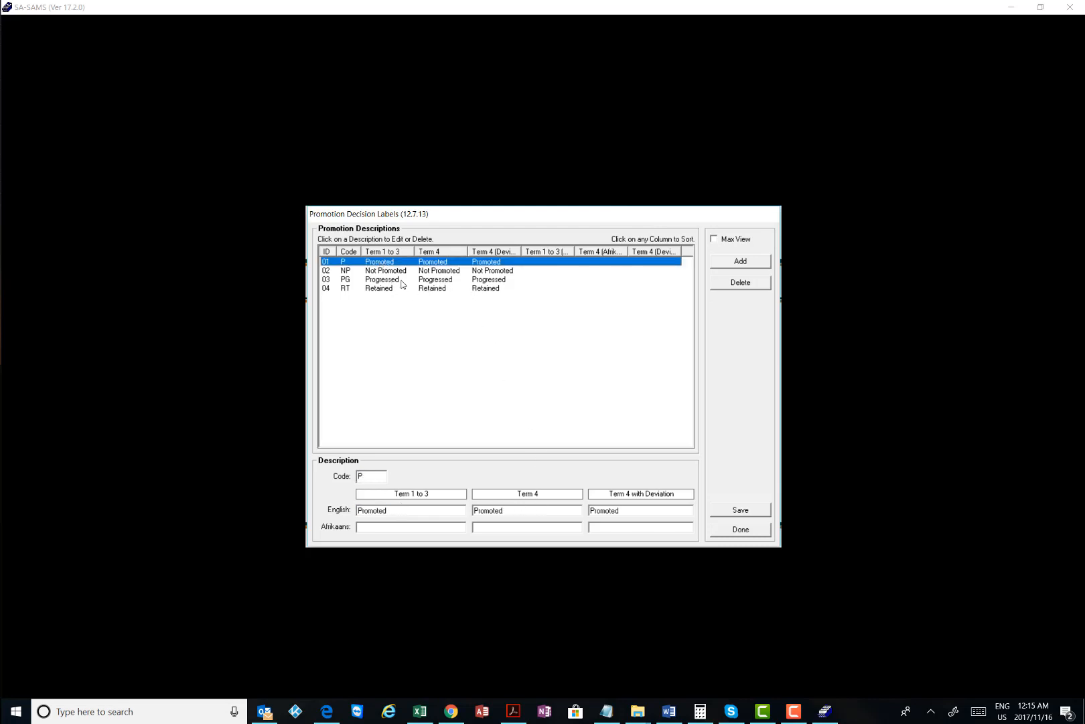
pyautogui.doubleClick(361, 475)
pyautogui.moveTo(419, 511); pyautogui.dragTo(346, 507)
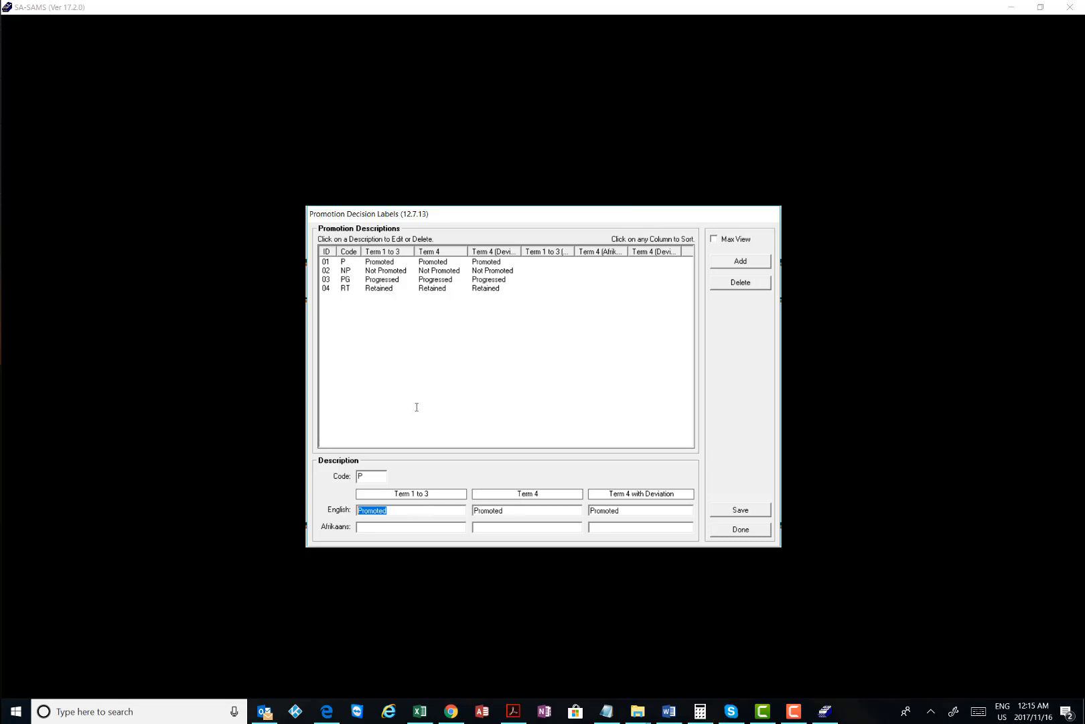
pyautogui.click(553, 509)
pyautogui.moveTo(627, 509); pyautogui.dragTo(576, 509)
pyautogui.click(636, 511)
pyautogui.moveTo(636, 510); pyautogui.dragTo(584, 507)
pyautogui.click(627, 511)
# Review the P, NP, PG and RT promotion descriptors, then close the labels list
pyautogui.click(347, 271)
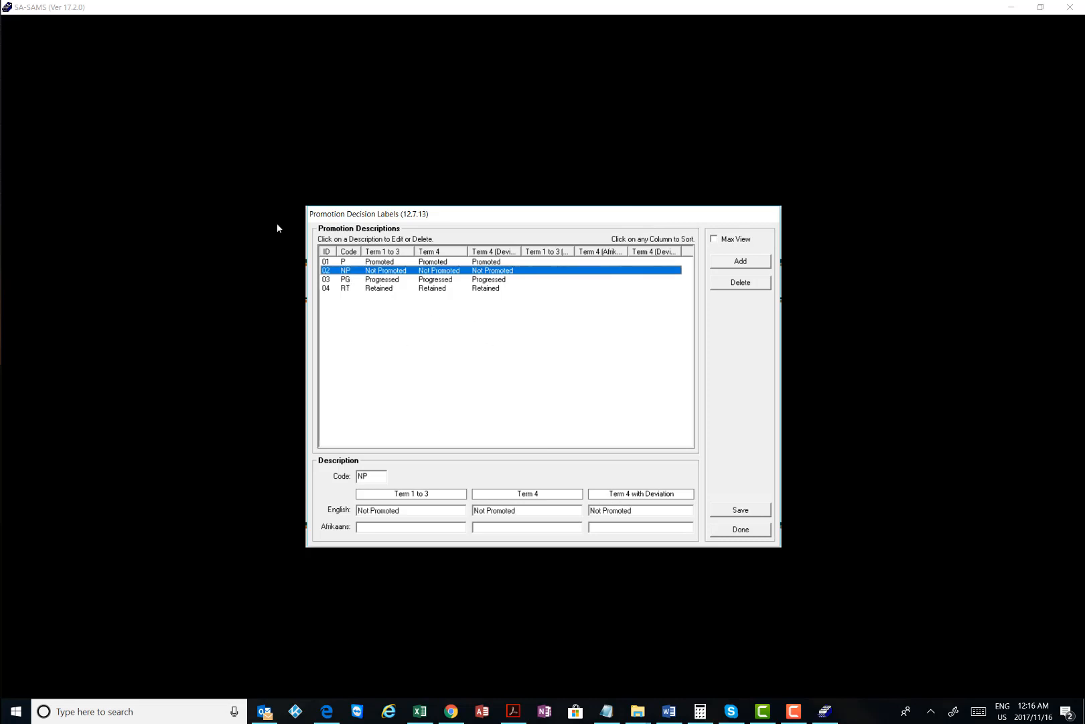
pyautogui.click(369, 279)
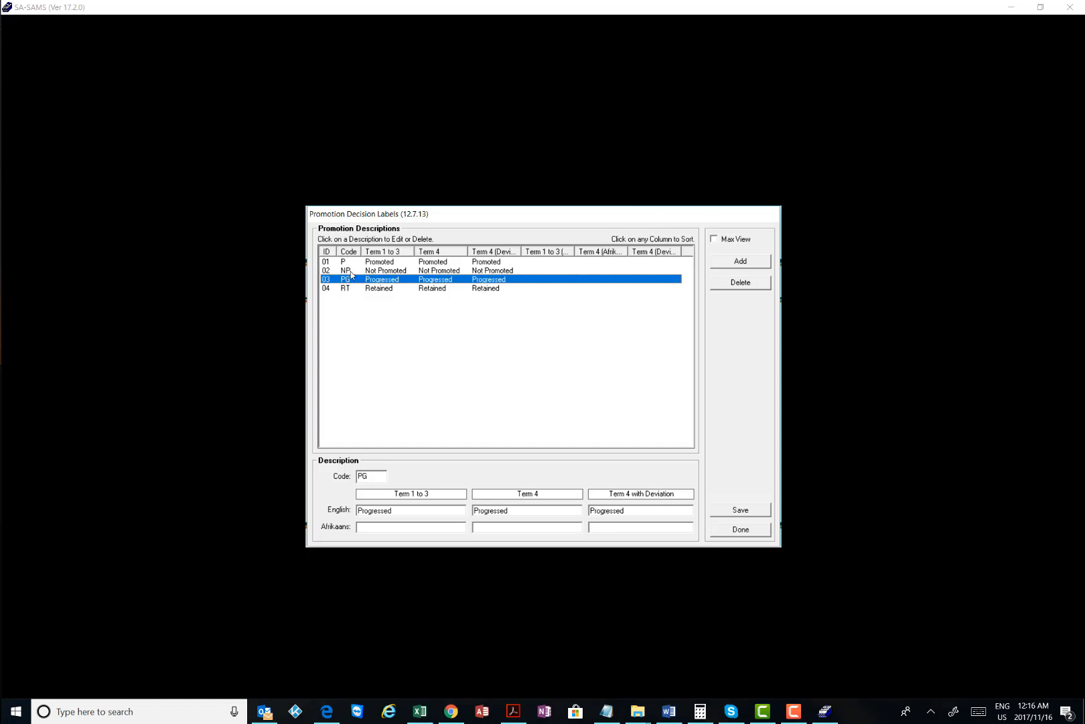
pyautogui.click(353, 271)
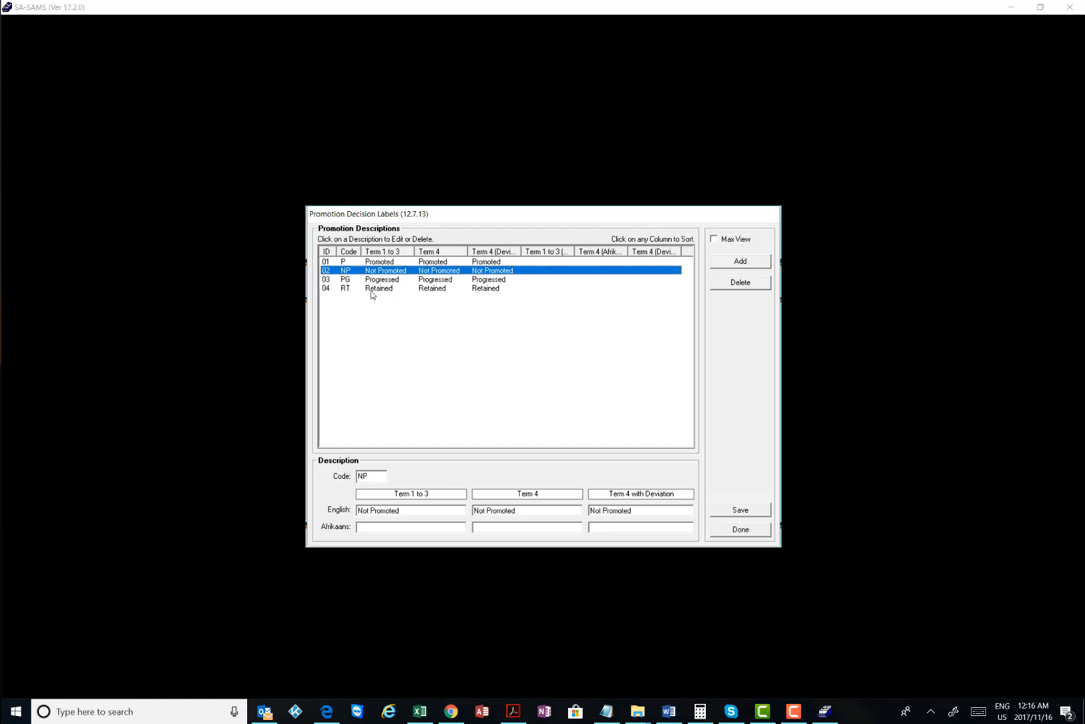
pyautogui.click(348, 279)
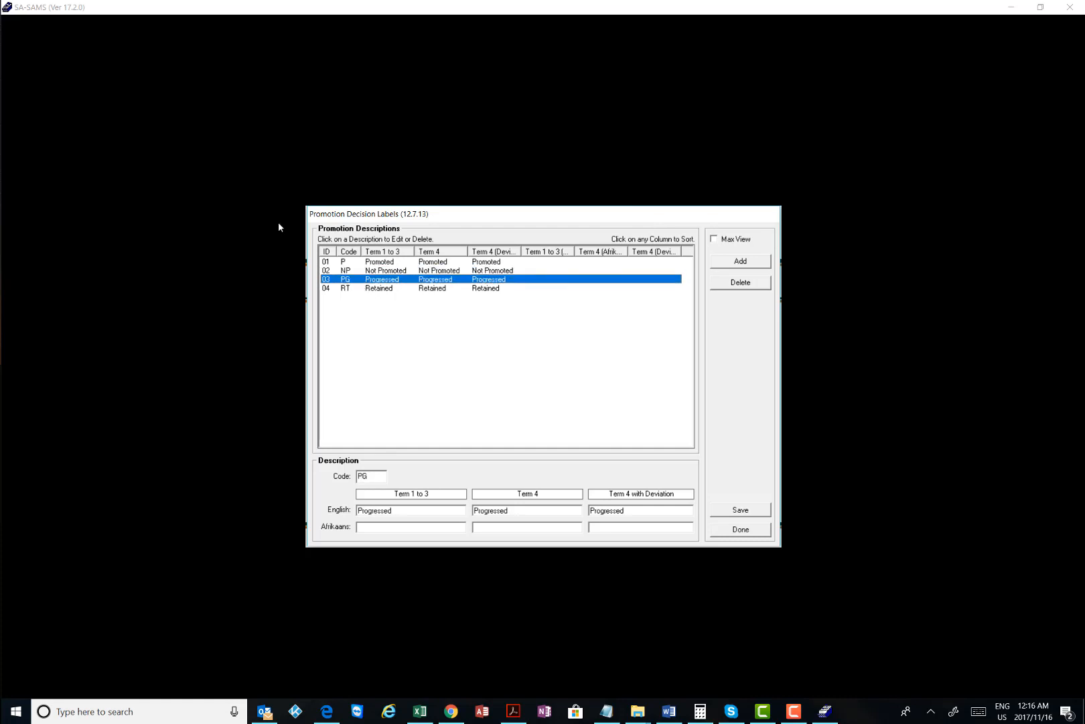
pyautogui.click(350, 290)
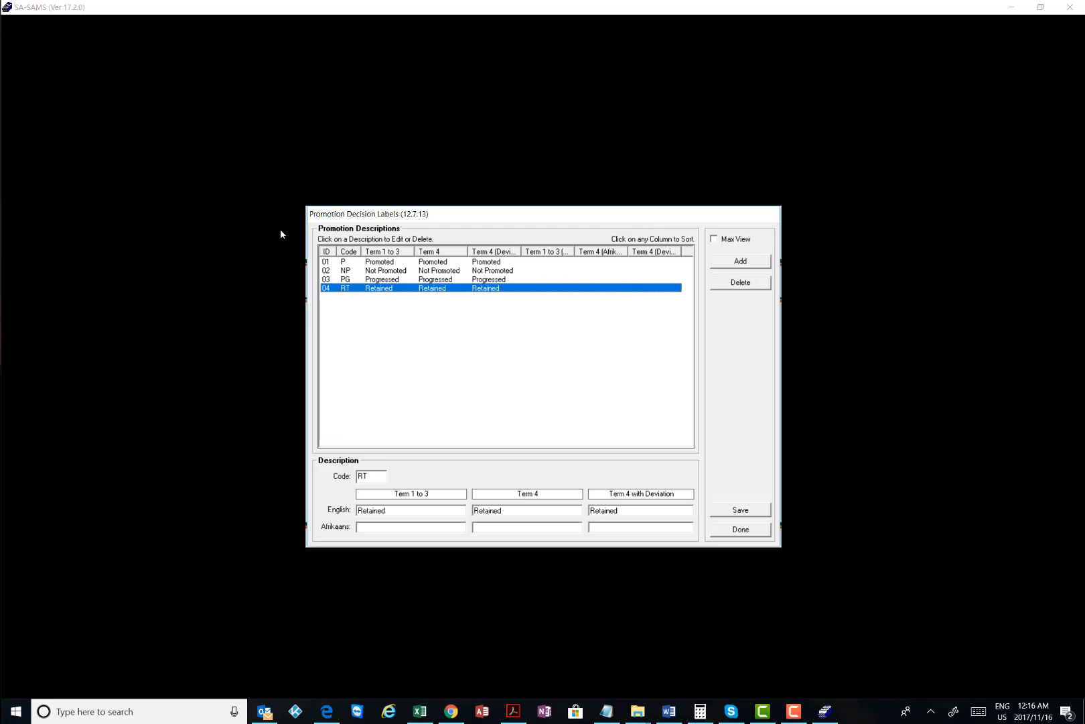
pyautogui.click(349, 280)
pyautogui.click(348, 287)
pyautogui.click(348, 279)
pyautogui.click(348, 287)
pyautogui.click(347, 279)
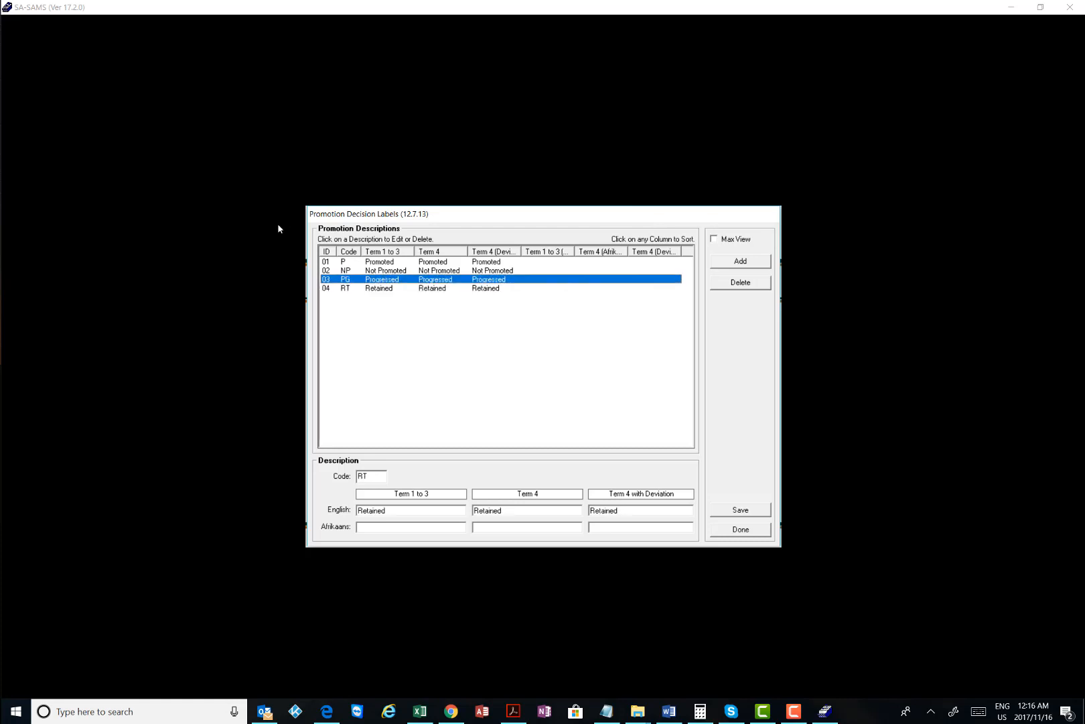
pyautogui.click(349, 288)
pyautogui.click(349, 280)
pyautogui.click(349, 289)
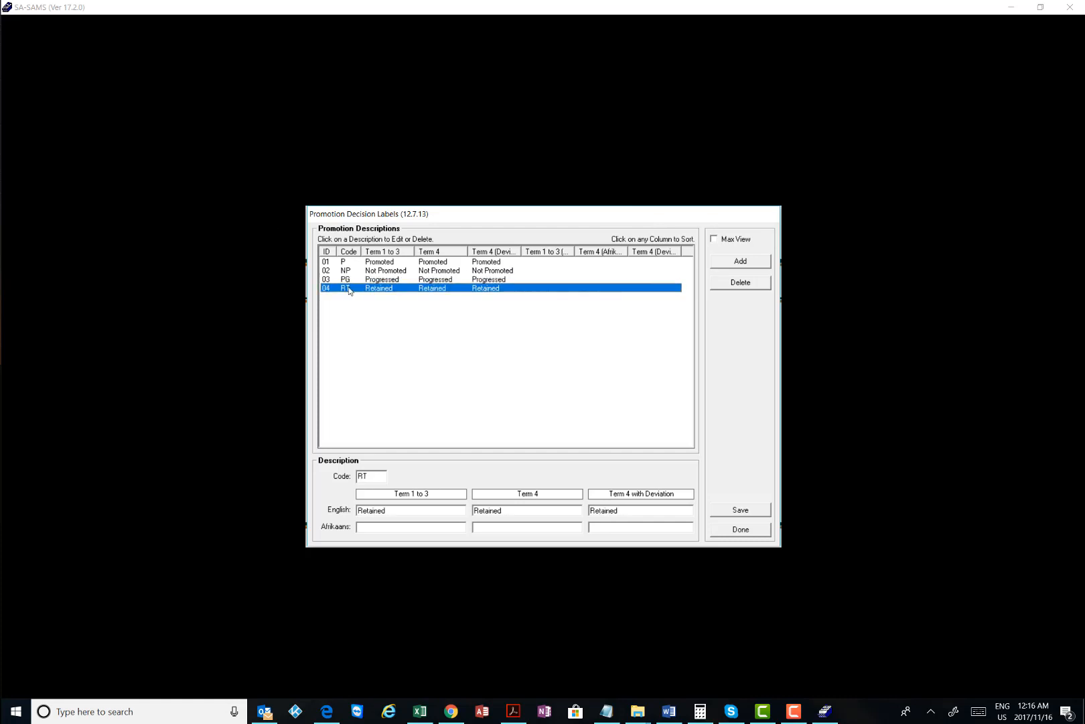
pyautogui.click(350, 280)
pyautogui.click(349, 288)
pyautogui.click(352, 280)
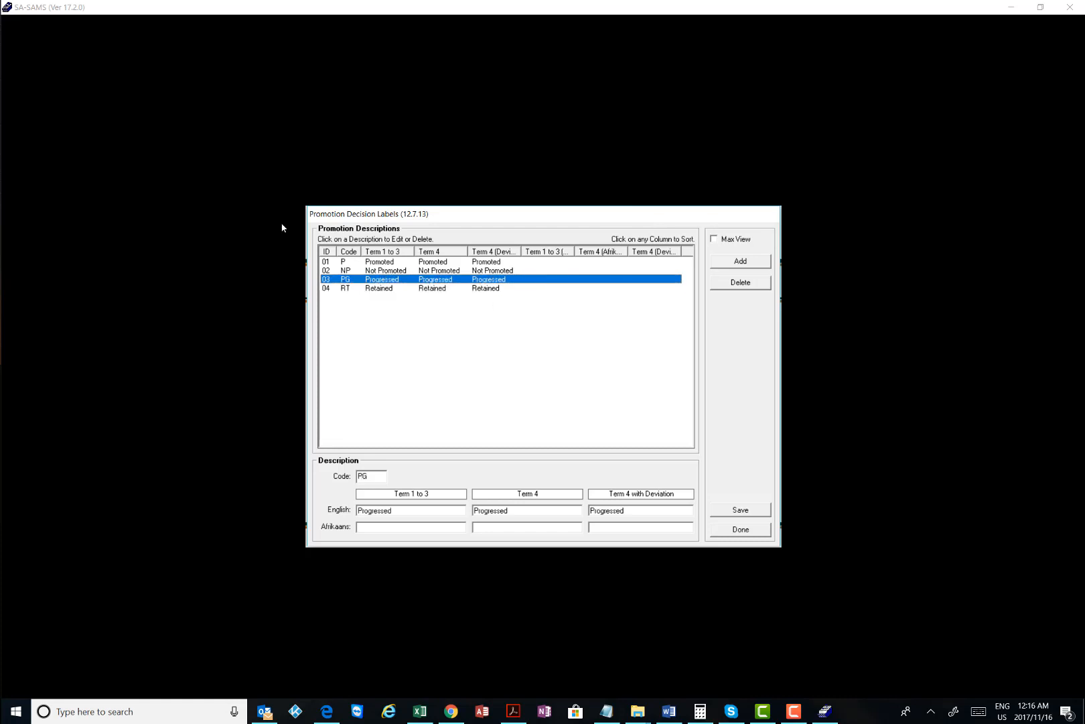
pyautogui.click(350, 262)
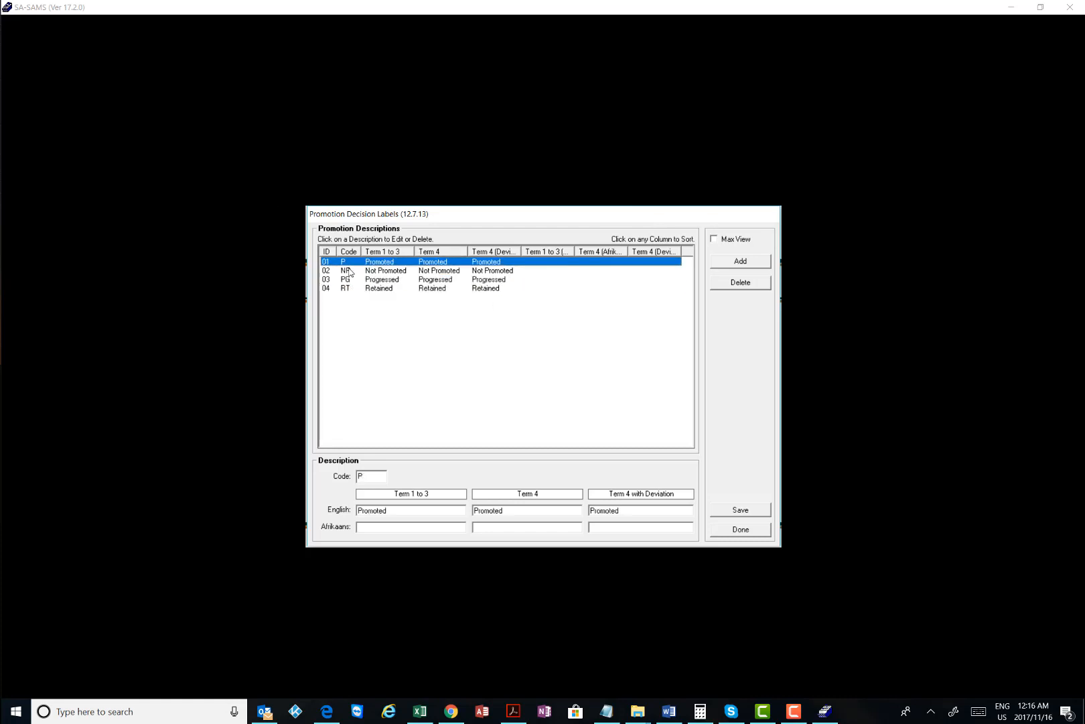
pyautogui.click(349, 271)
pyautogui.click(350, 279)
pyautogui.click(351, 288)
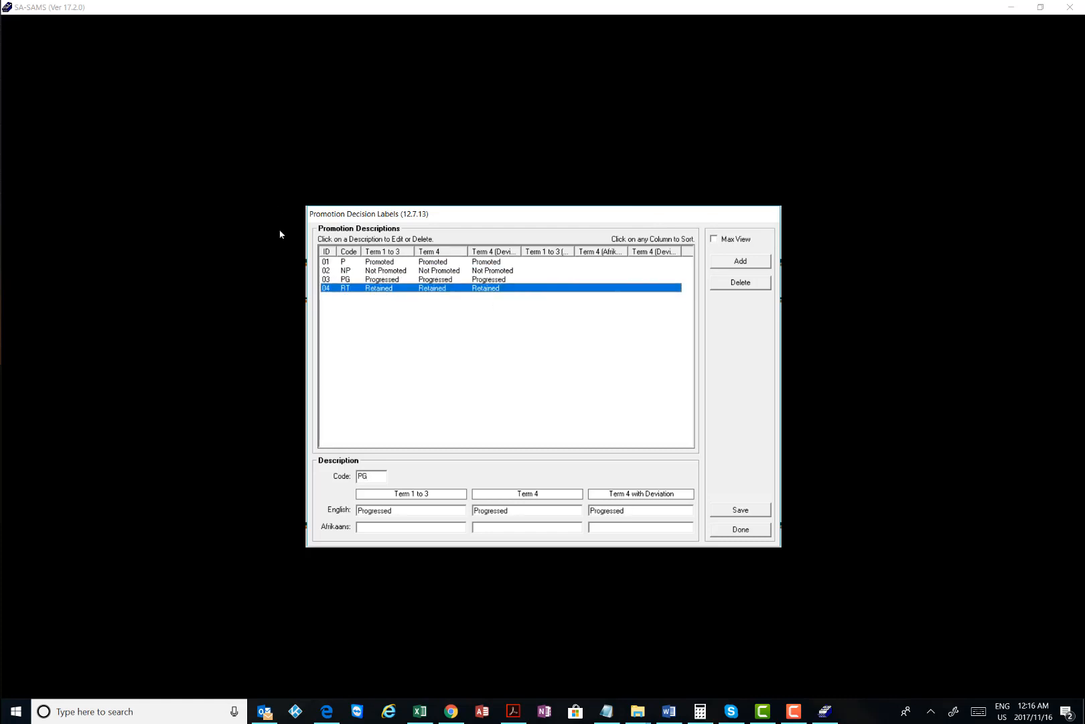
pyautogui.click(350, 279)
pyautogui.click(351, 288)
pyautogui.click(347, 280)
pyautogui.click(349, 290)
pyautogui.click(350, 280)
pyautogui.click(349, 288)
pyautogui.click(745, 531)
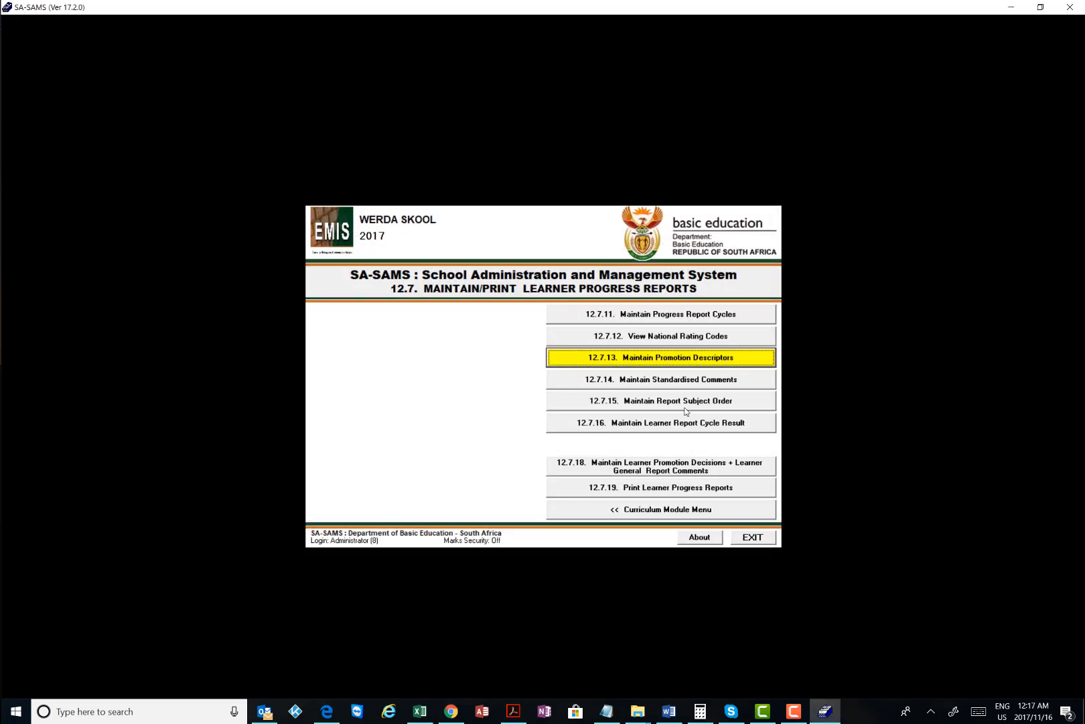
# Open the 12.7.18 Internal Cycle Mark Schedule from the learner progress reports menu
pyautogui.click(634, 508)
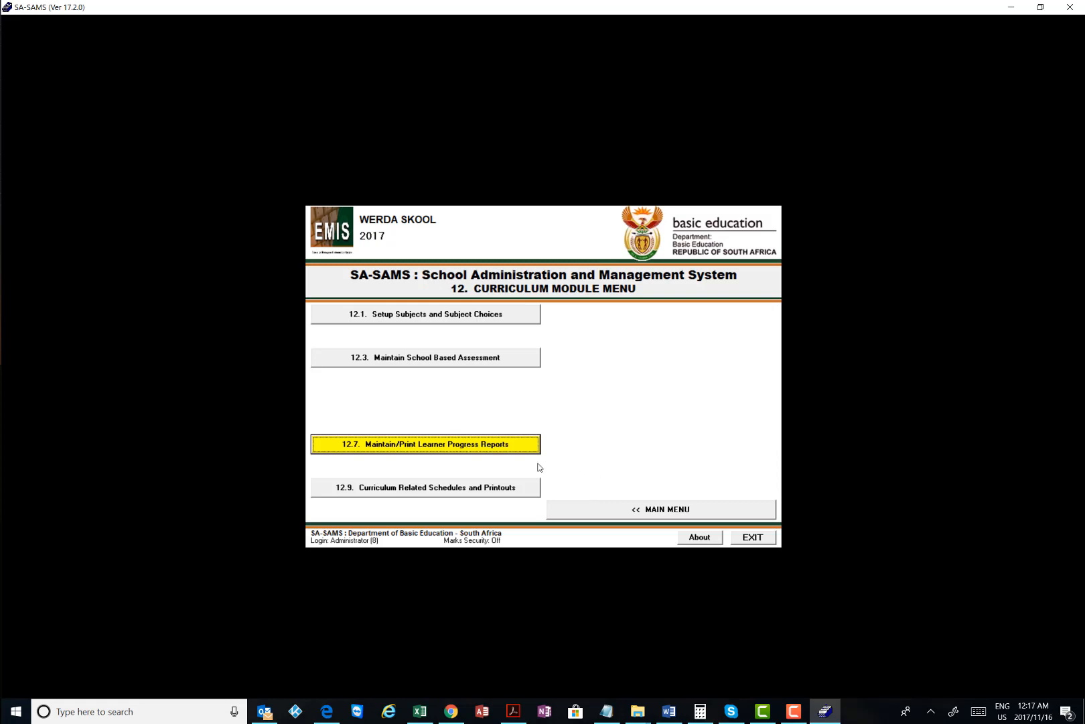
pyautogui.click(426, 445)
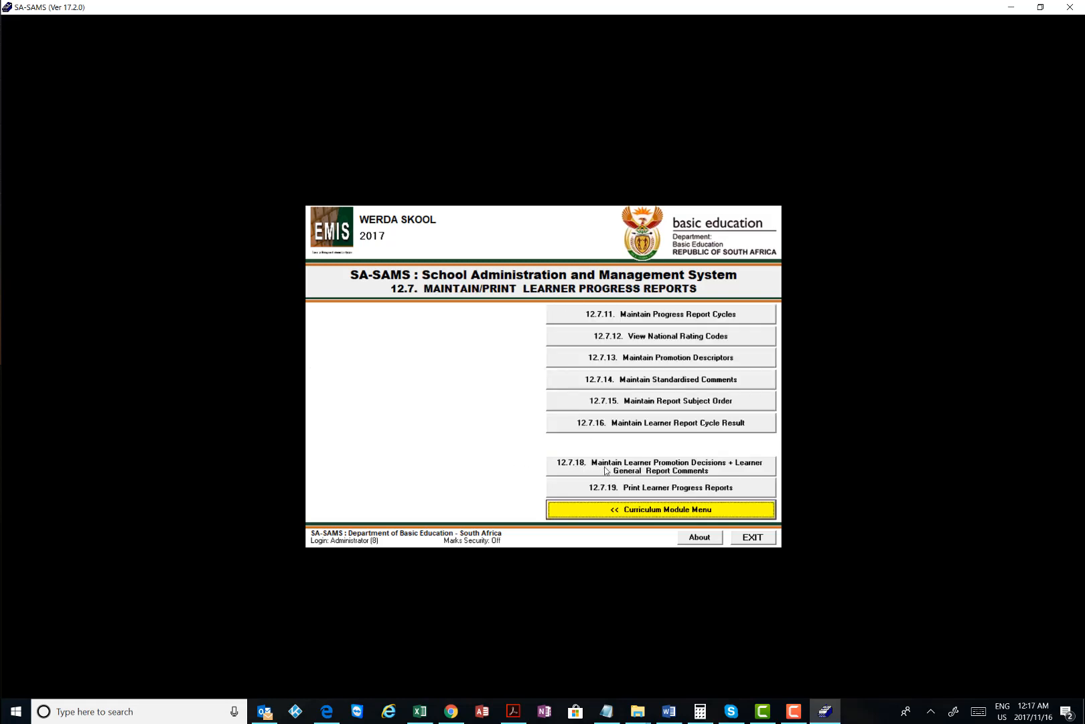
pyautogui.click(606, 471)
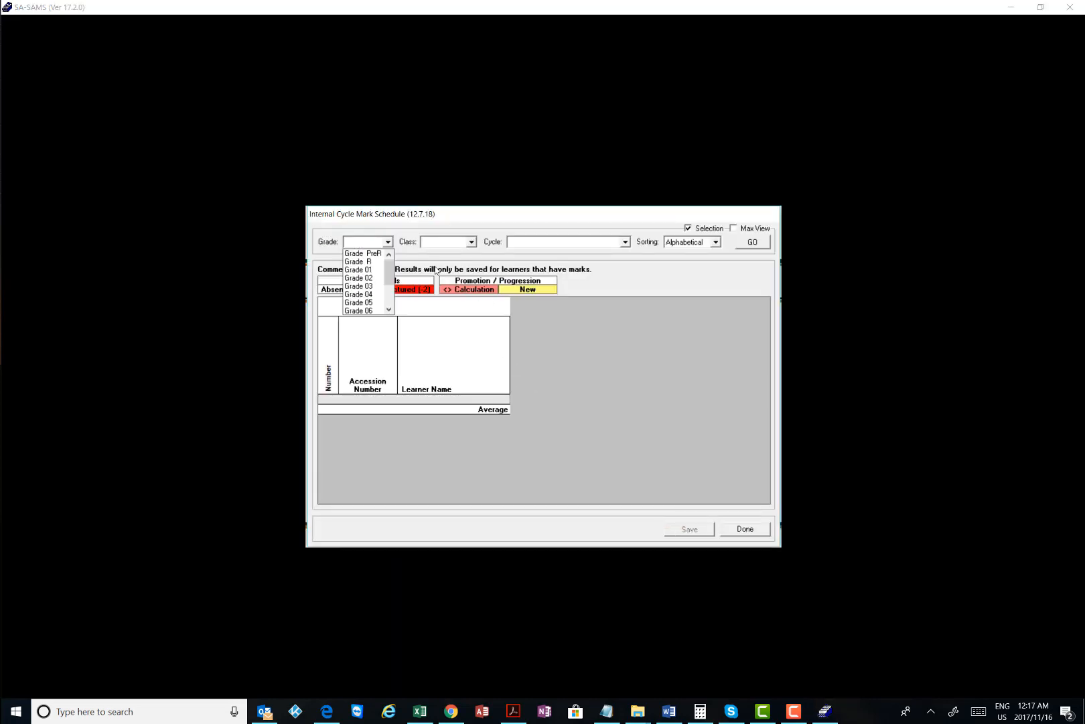
# Select Grade 09, All classes and the Term4 cycle for the schedule
pyautogui.scroll(-1, 386, 298)
pyautogui.click(389, 310)
pyautogui.click(368, 295)
pyautogui.click(471, 242)
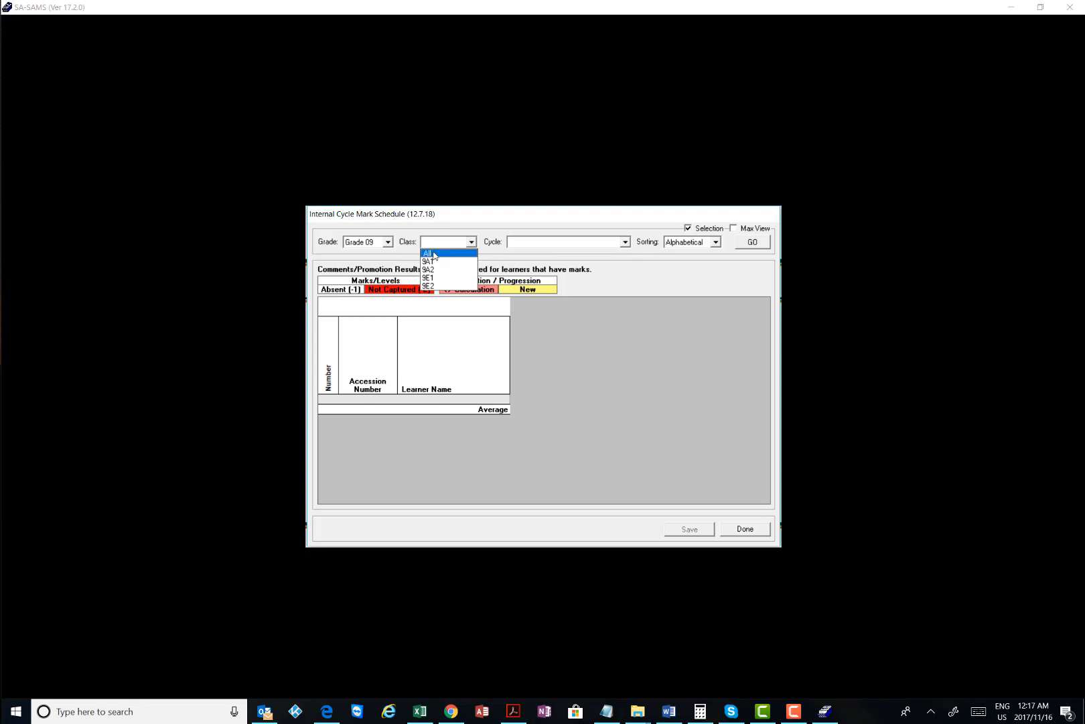
pyautogui.click(434, 253)
pyautogui.click(568, 242)
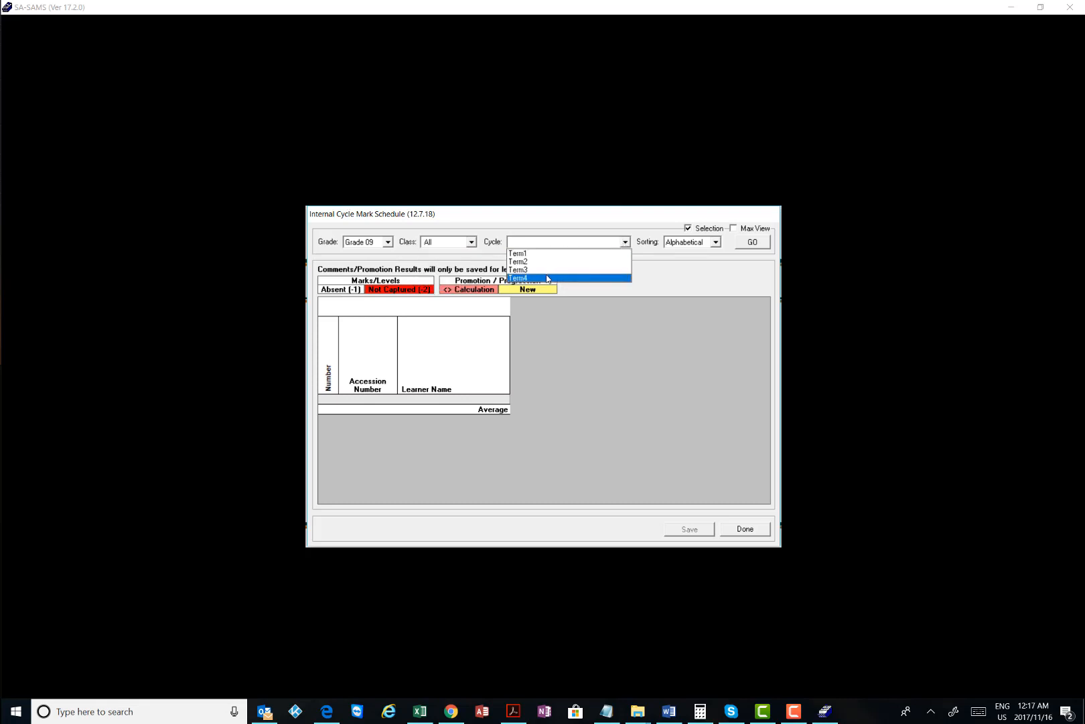
pyautogui.click(548, 277)
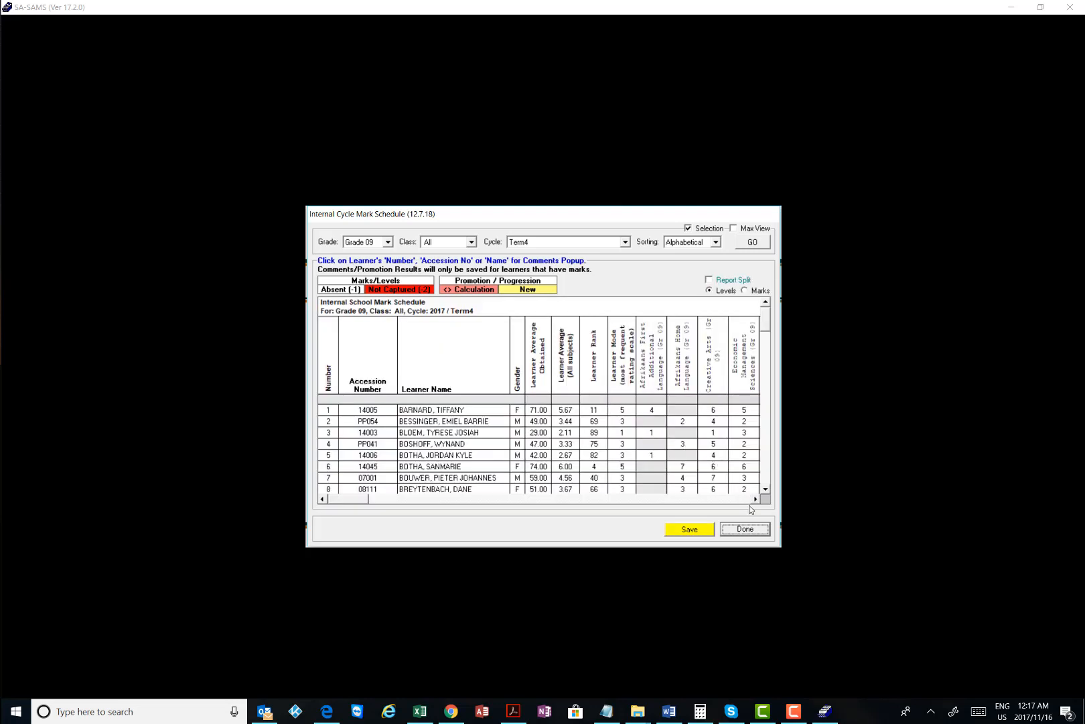
pyautogui.click(756, 499)
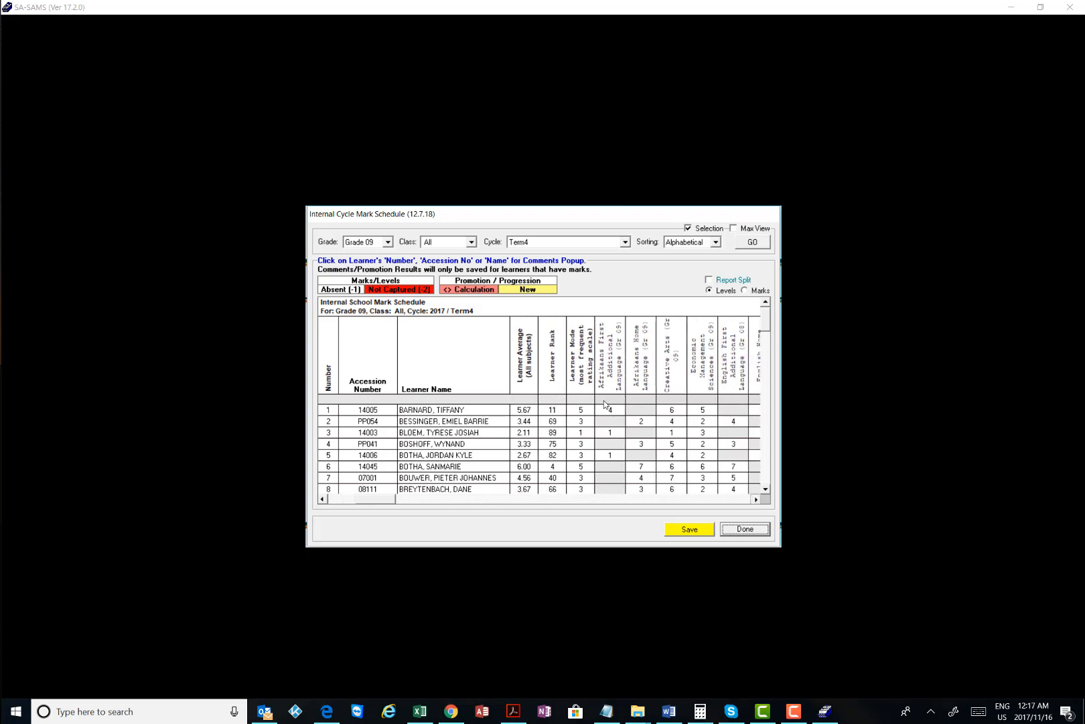
pyautogui.hscroll(6, 604, 404)
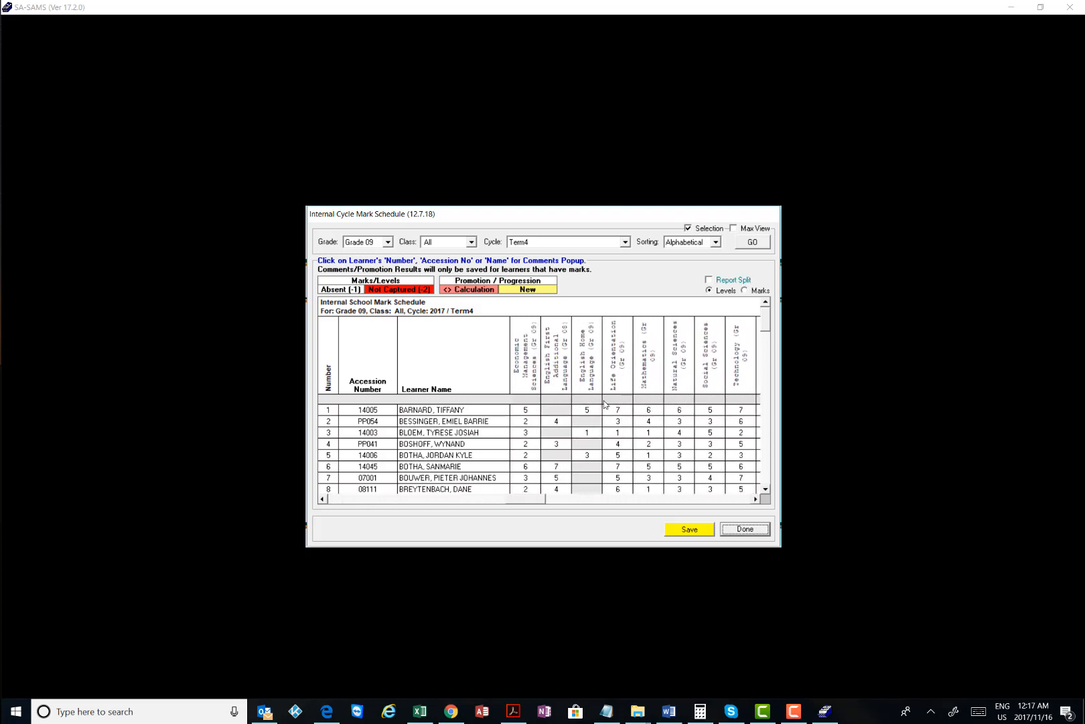
pyautogui.hscroll(2, 604, 404)
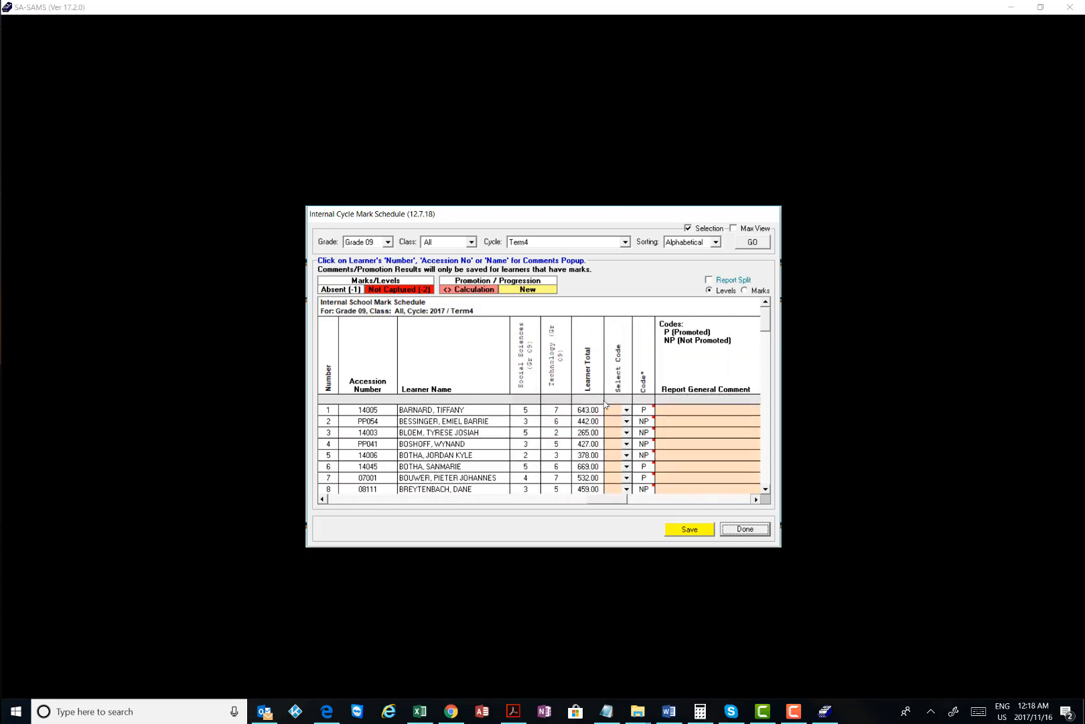
pyautogui.scroll(-11, 678, 418)
pyautogui.scroll(-11, 678, 418)
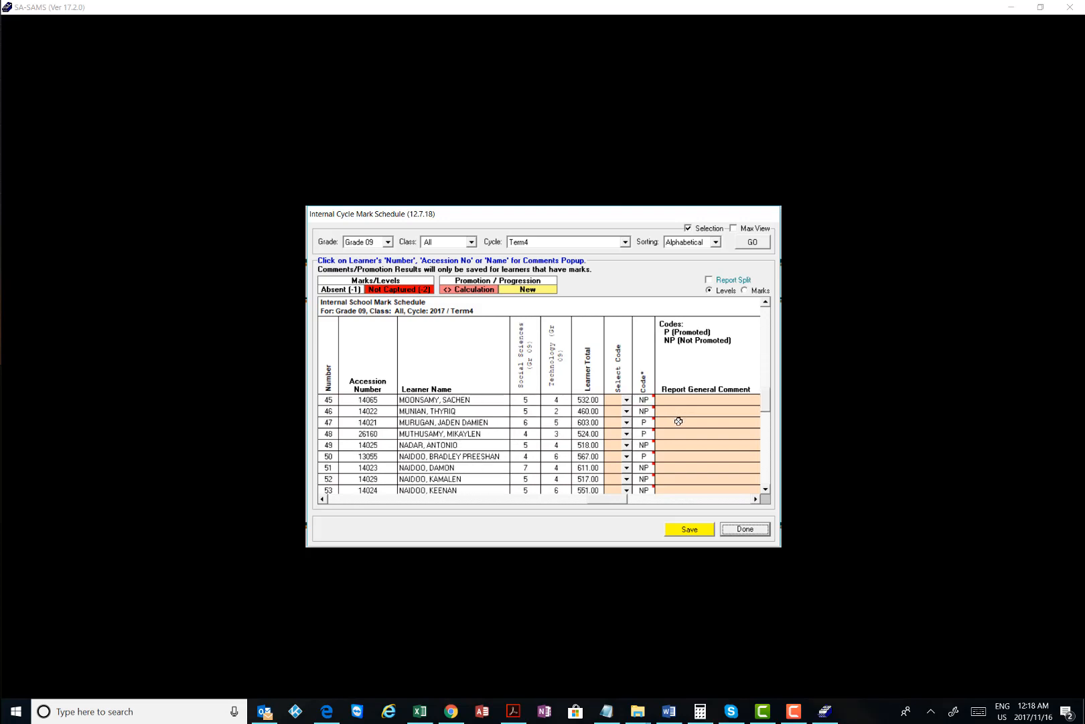
pyautogui.scroll(-7, 681, 428)
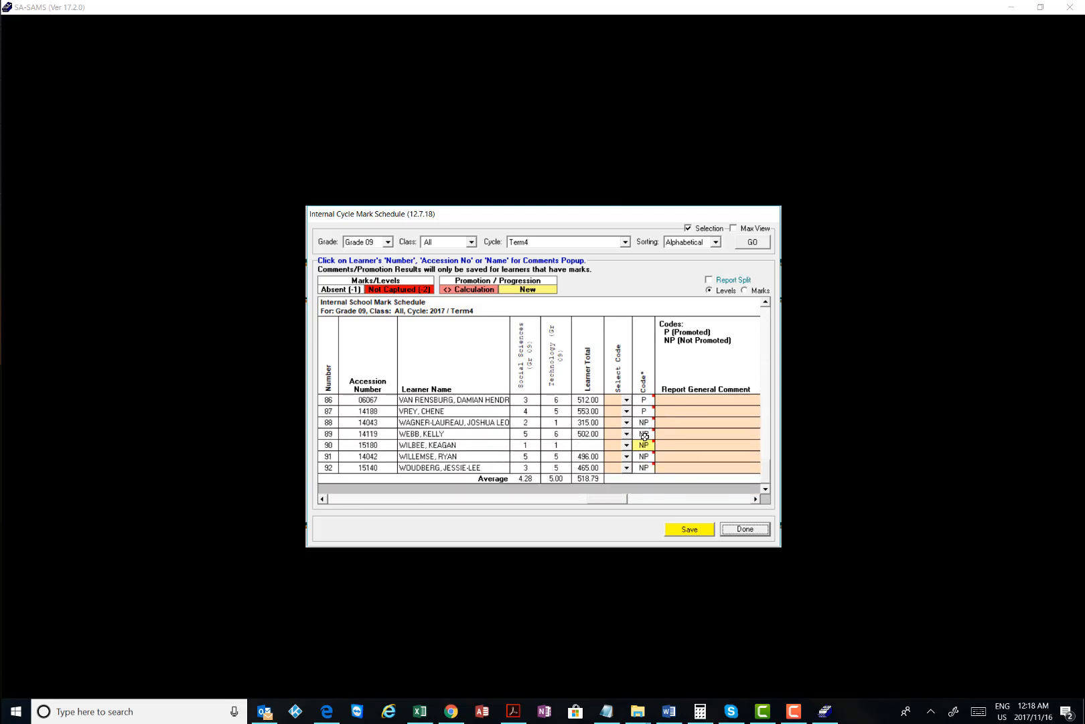
pyautogui.scroll(15, 647, 423)
pyautogui.scroll(13, 644, 420)
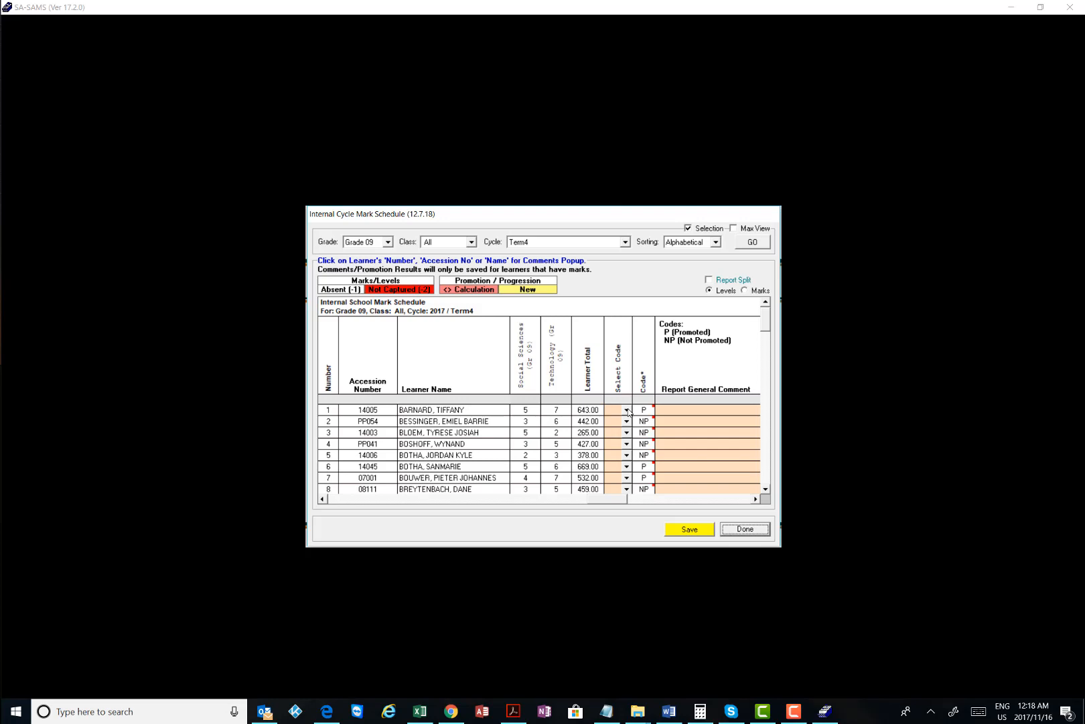
# Clear row 1's promotion code and bring up its P and NP options
pyautogui.click(628, 409)
pyautogui.click(626, 410)
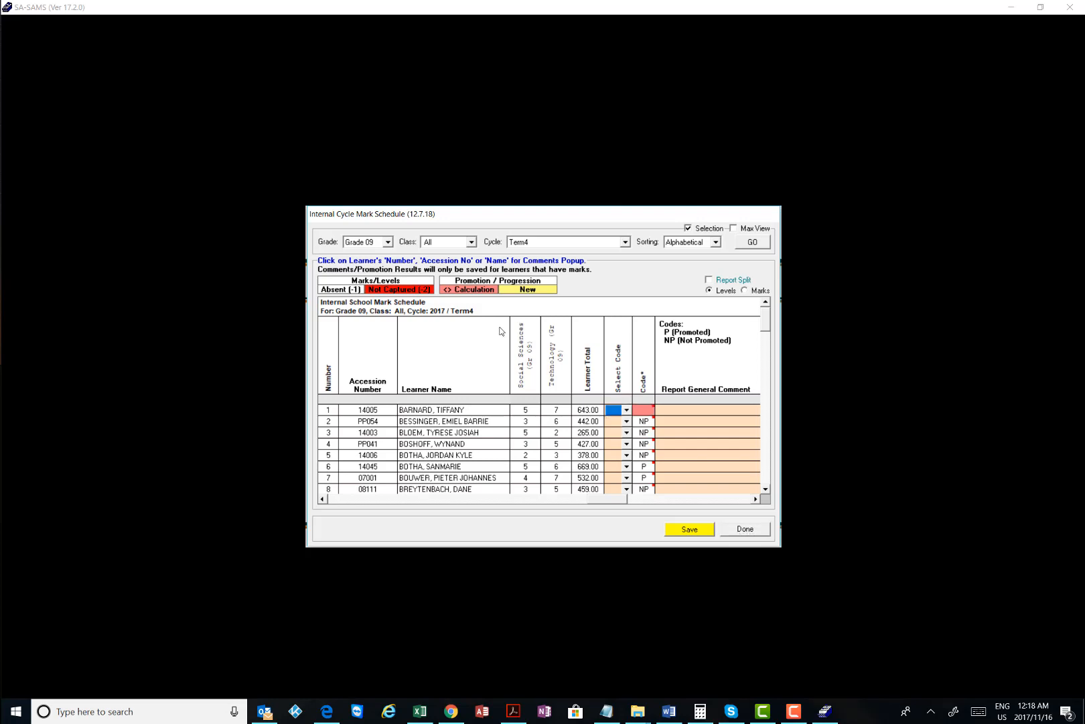
pyautogui.click(625, 410)
# Scroll across the comment columns, then set row 1's promotion code back to P
pyautogui.click(754, 499)
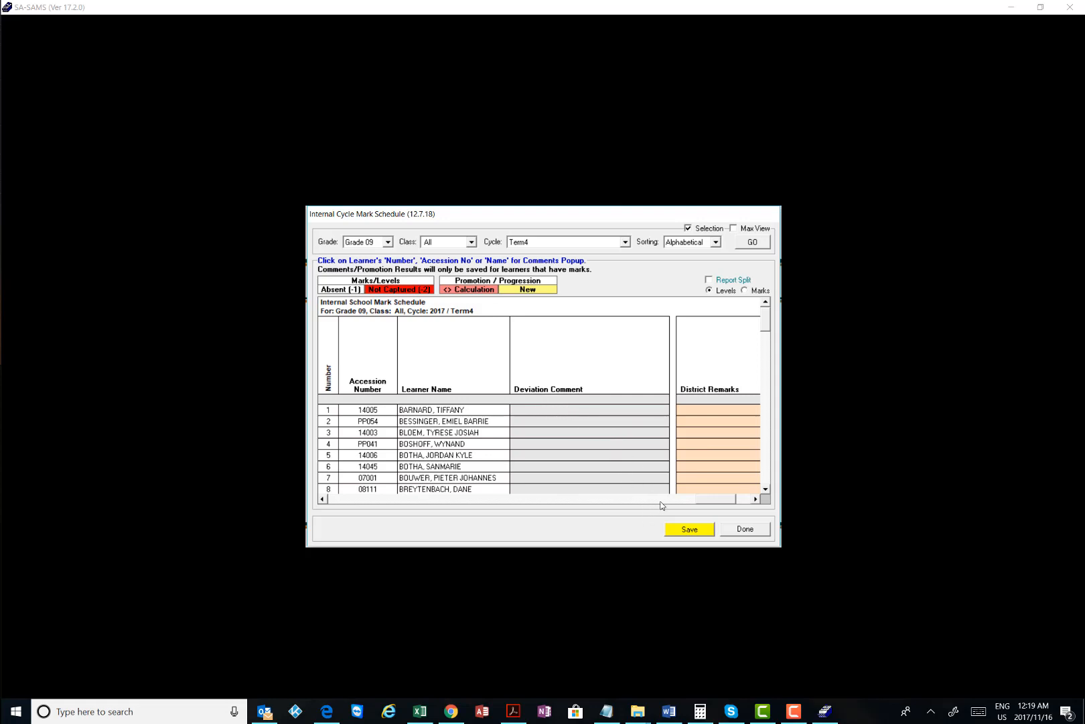
pyautogui.moveTo(704, 498); pyautogui.dragTo(648, 499)
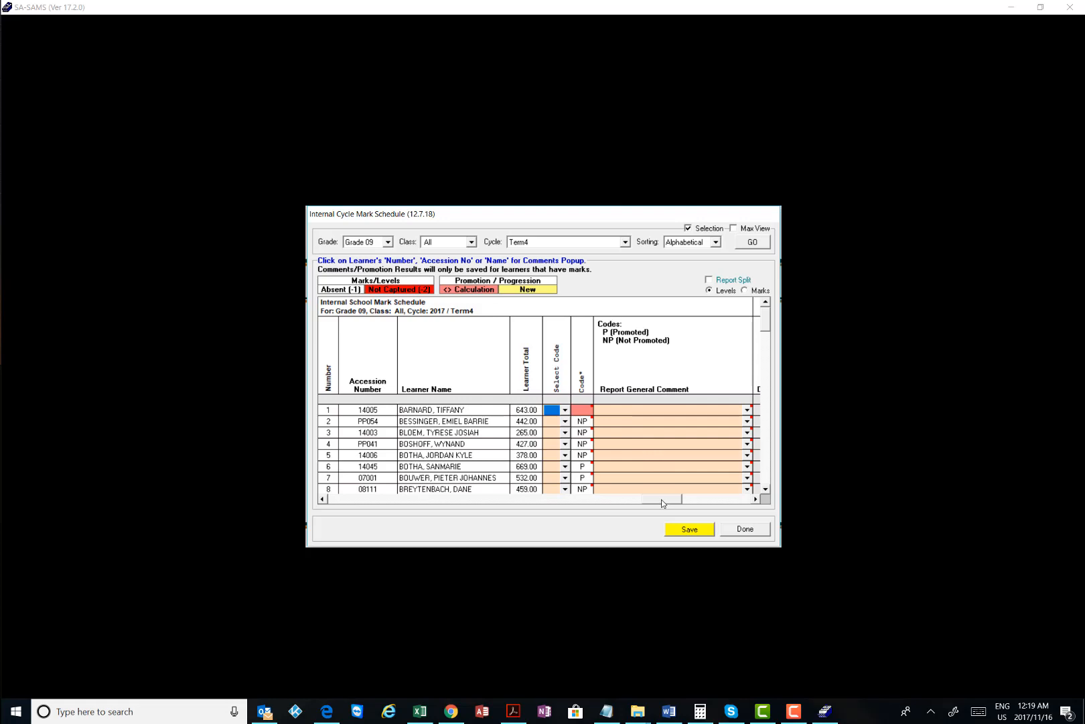
pyautogui.moveTo(657, 499); pyautogui.dragTo(626, 498)
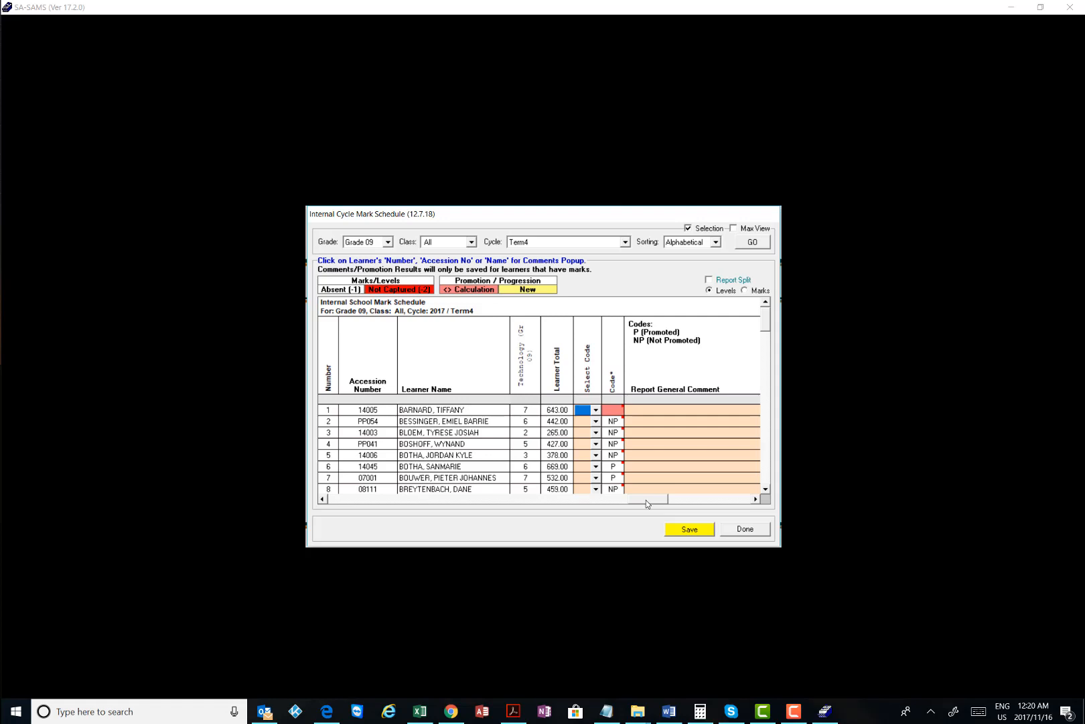
pyautogui.moveTo(646, 499); pyautogui.dragTo(593, 499)
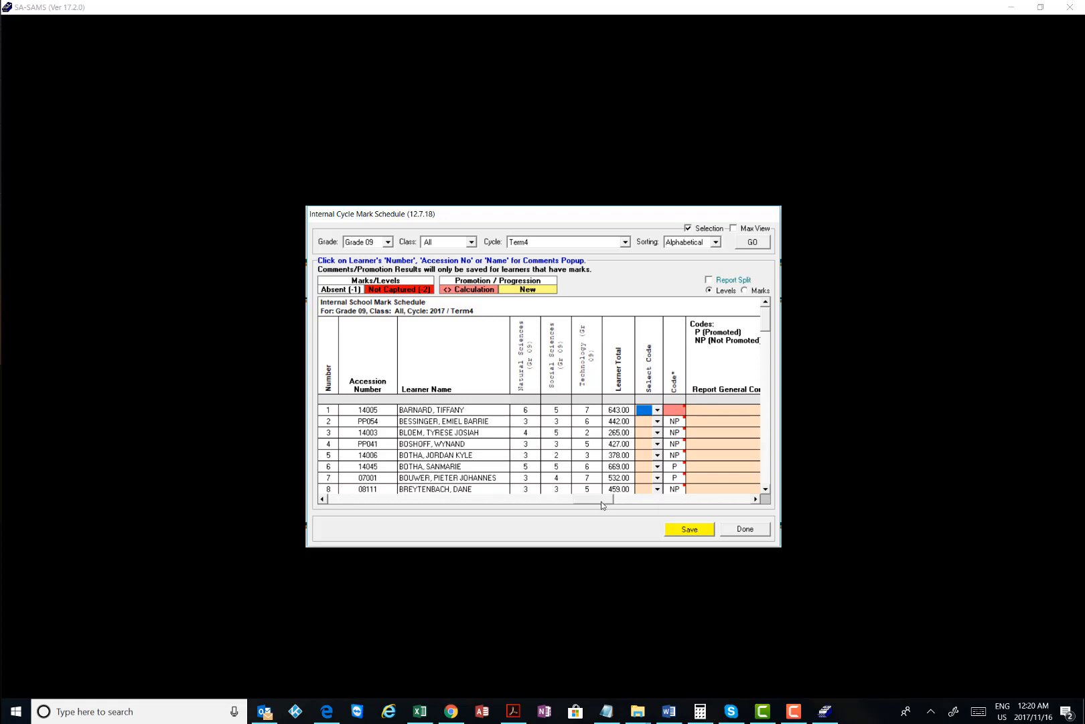
pyautogui.click(657, 410)
pyautogui.click(644, 419)
# Check row 1's Report General Comment options, finding the list empty
pyautogui.click(747, 499)
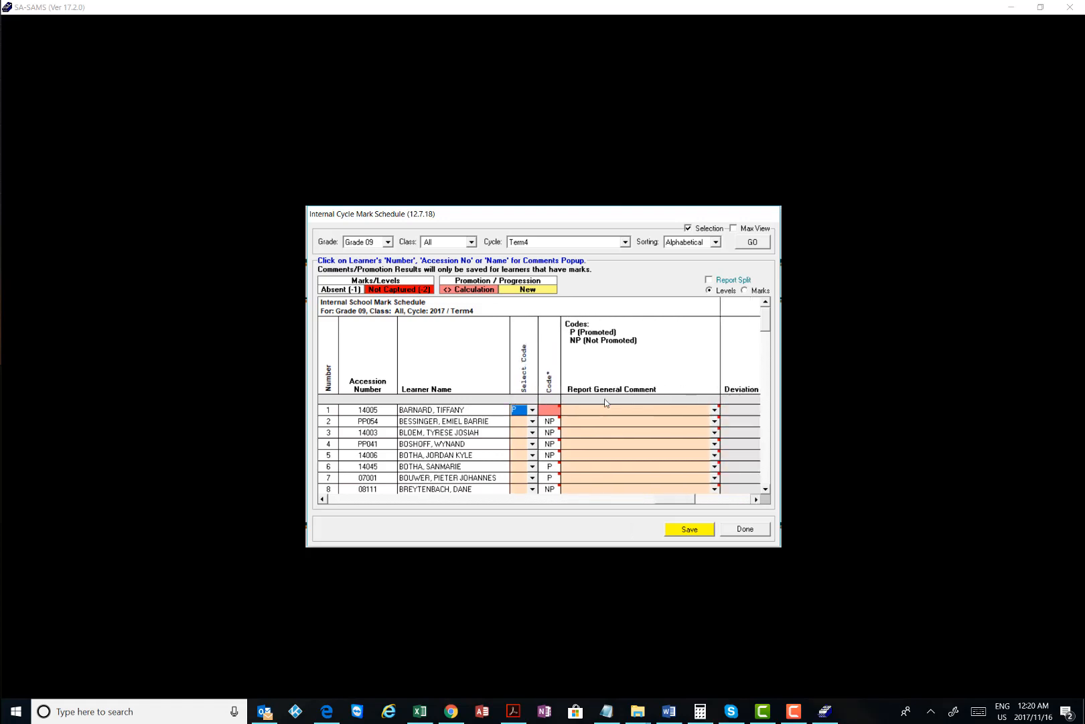
pyautogui.click(755, 500)
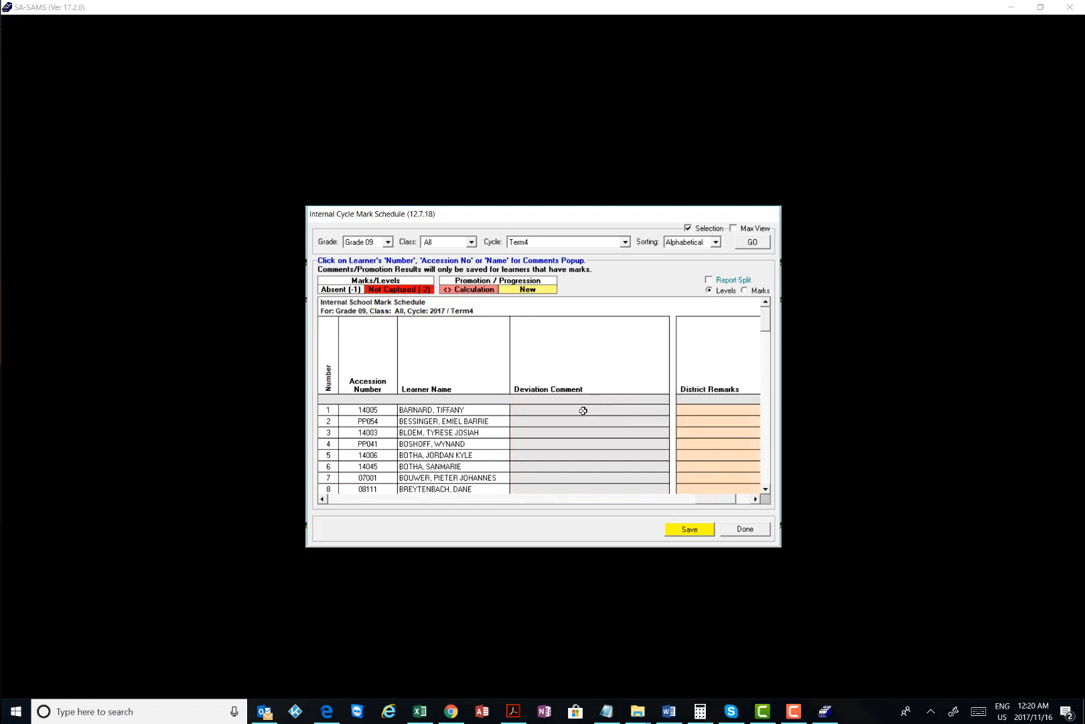
pyautogui.click(707, 498)
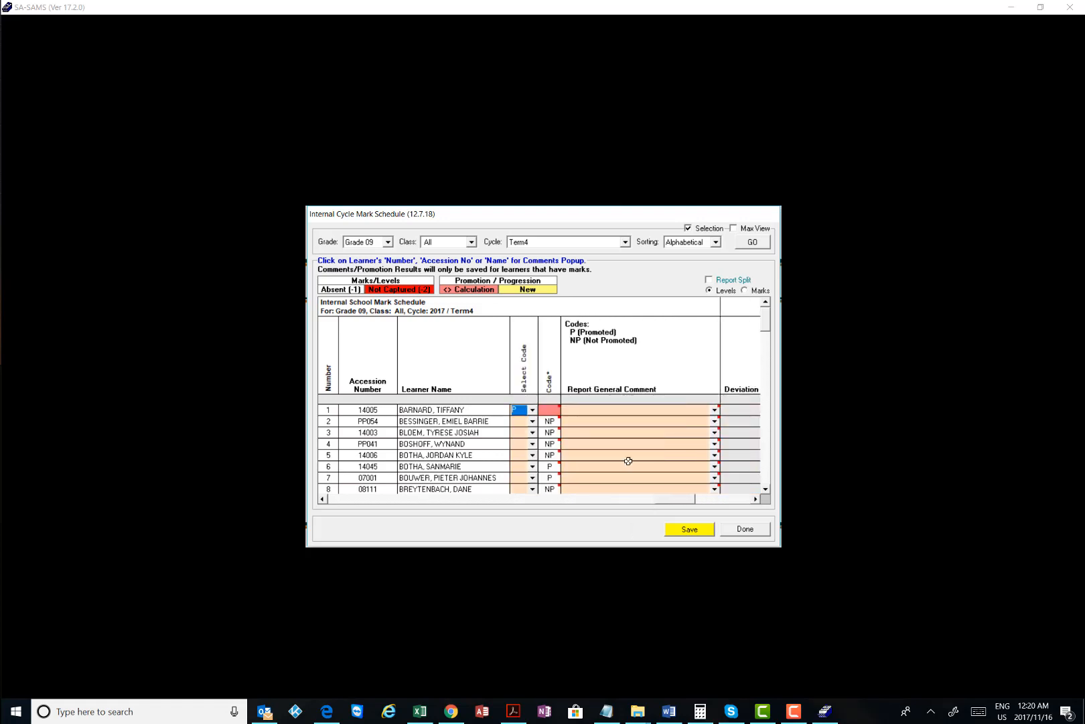
pyautogui.click(714, 410)
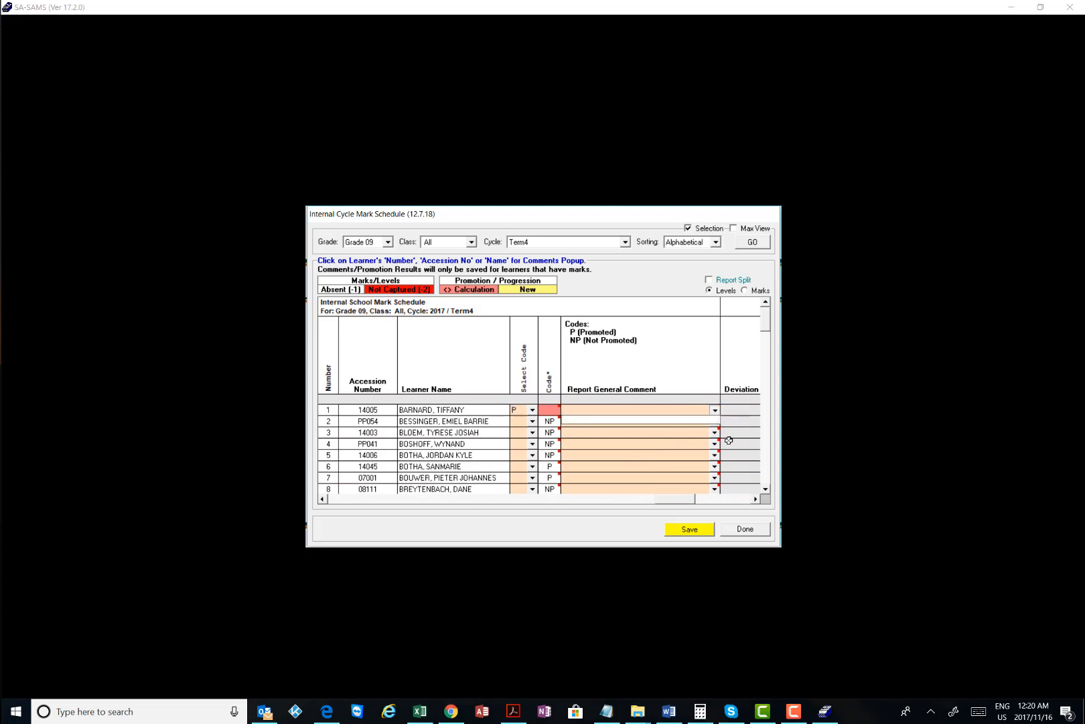
pyautogui.click(755, 499)
pyautogui.click(755, 500)
pyautogui.click(755, 499)
pyautogui.click(755, 499)
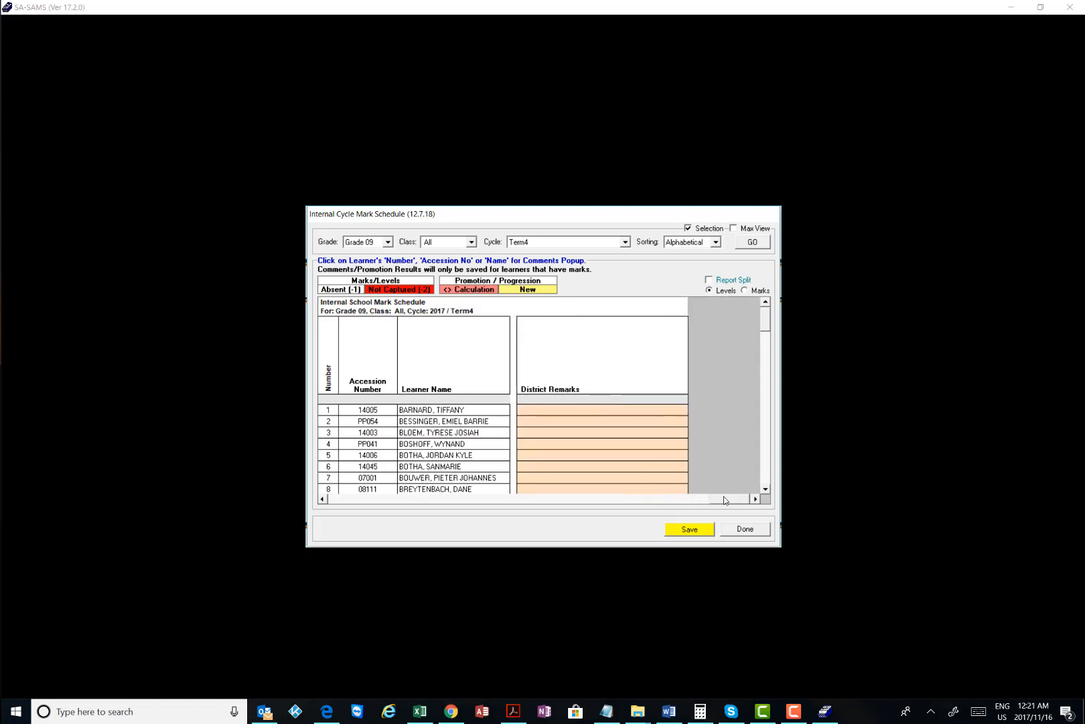
pyautogui.click(701, 501)
pyautogui.click(687, 410)
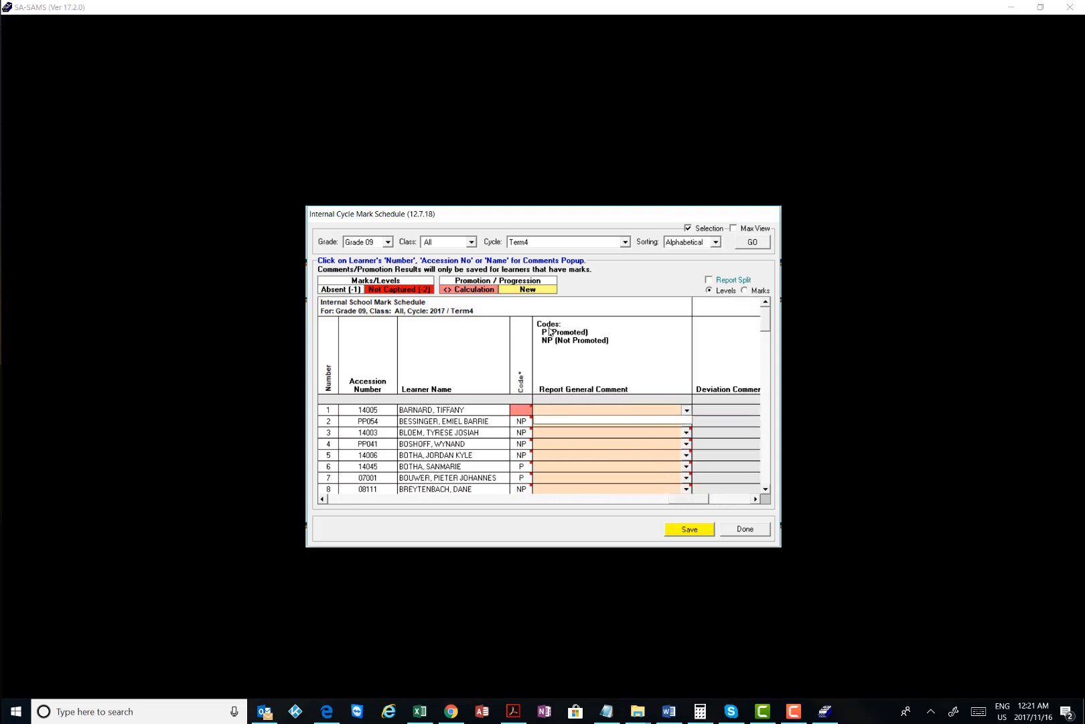
pyautogui.click(725, 408)
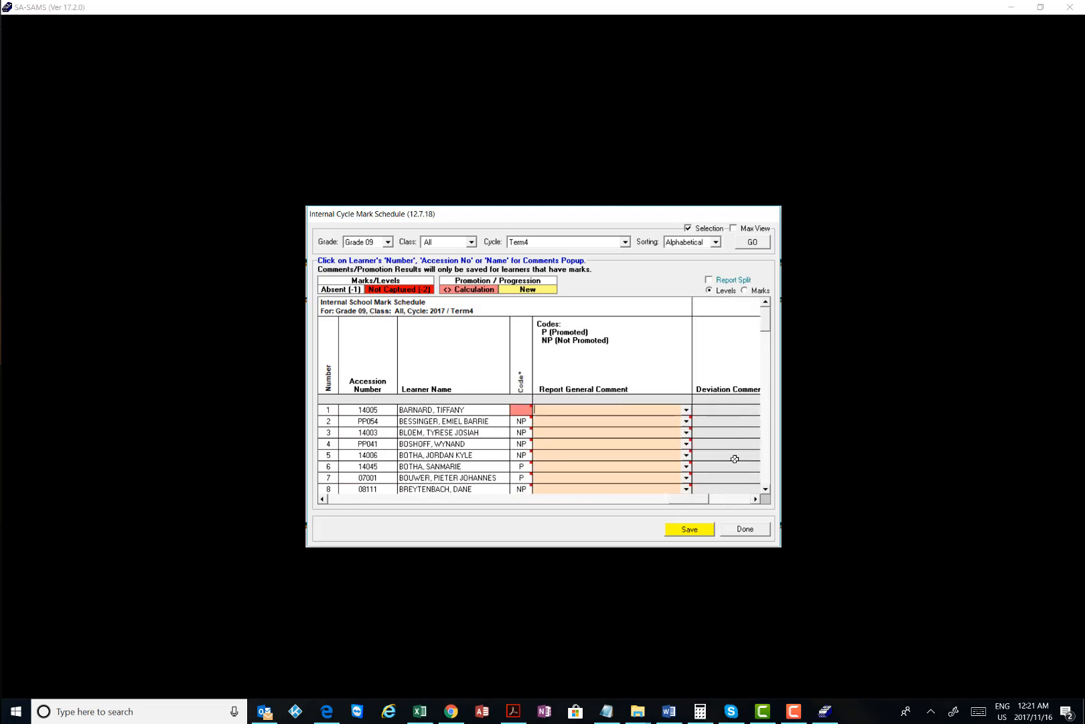
# Select row 2's Deviation Comment cell and look across to the District Remarks column
pyautogui.click(756, 499)
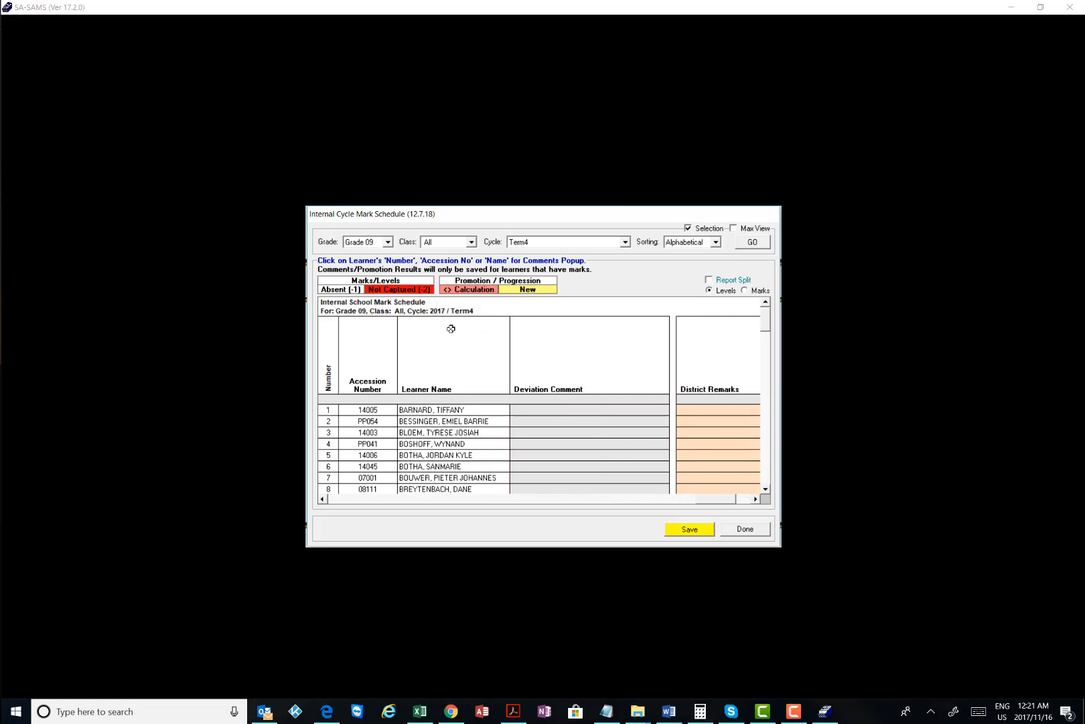
pyautogui.click(806, 711)
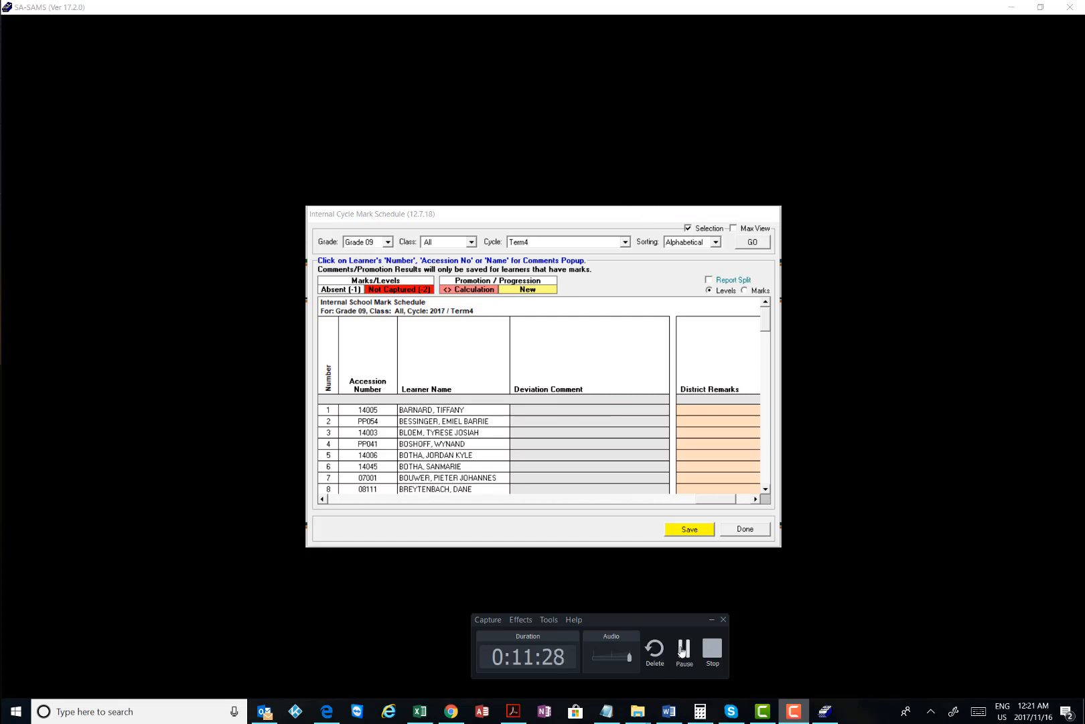
pyautogui.click(683, 649)
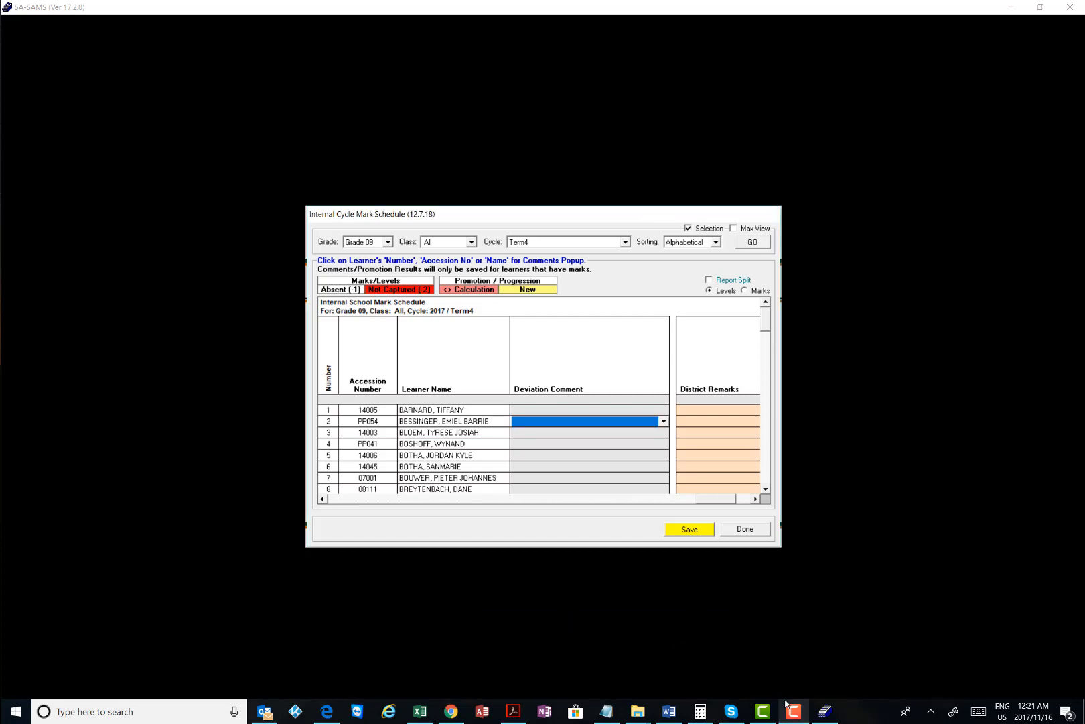
pyautogui.click(792, 712)
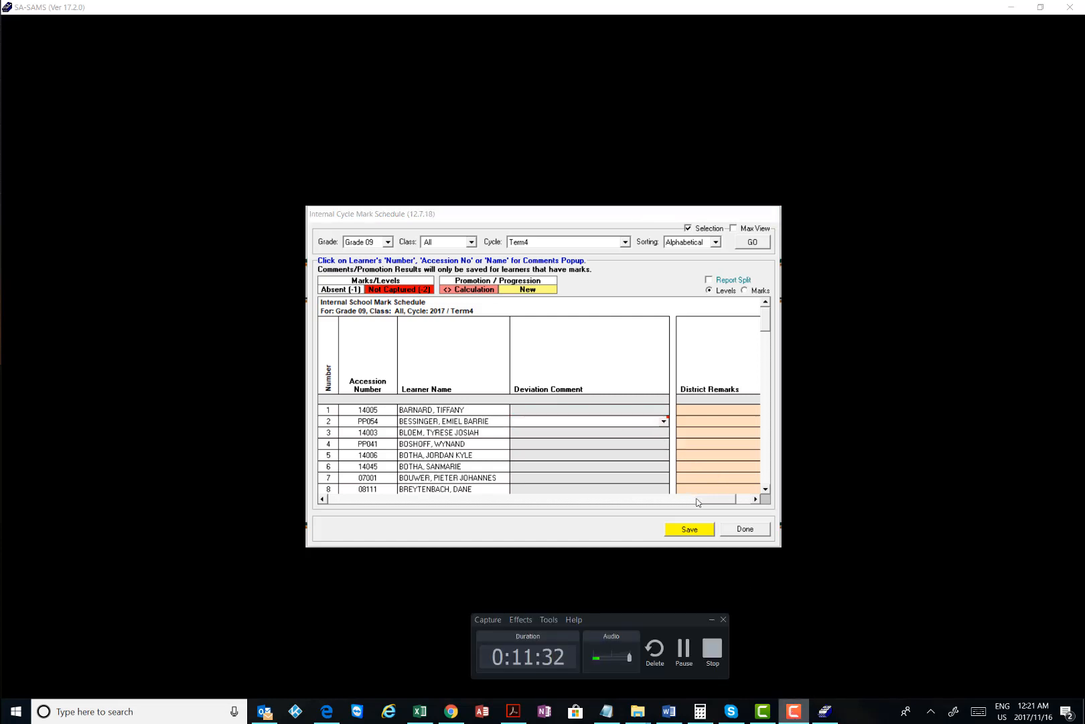
pyautogui.click(323, 499)
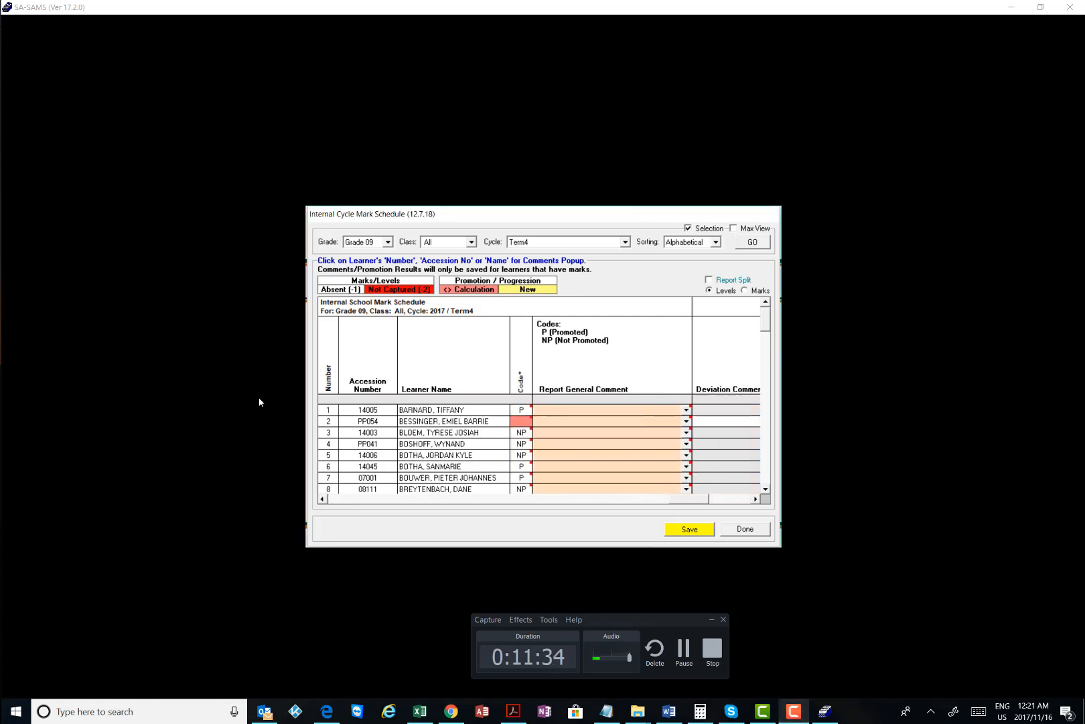
pyautogui.click(755, 498)
pyautogui.click(755, 498)
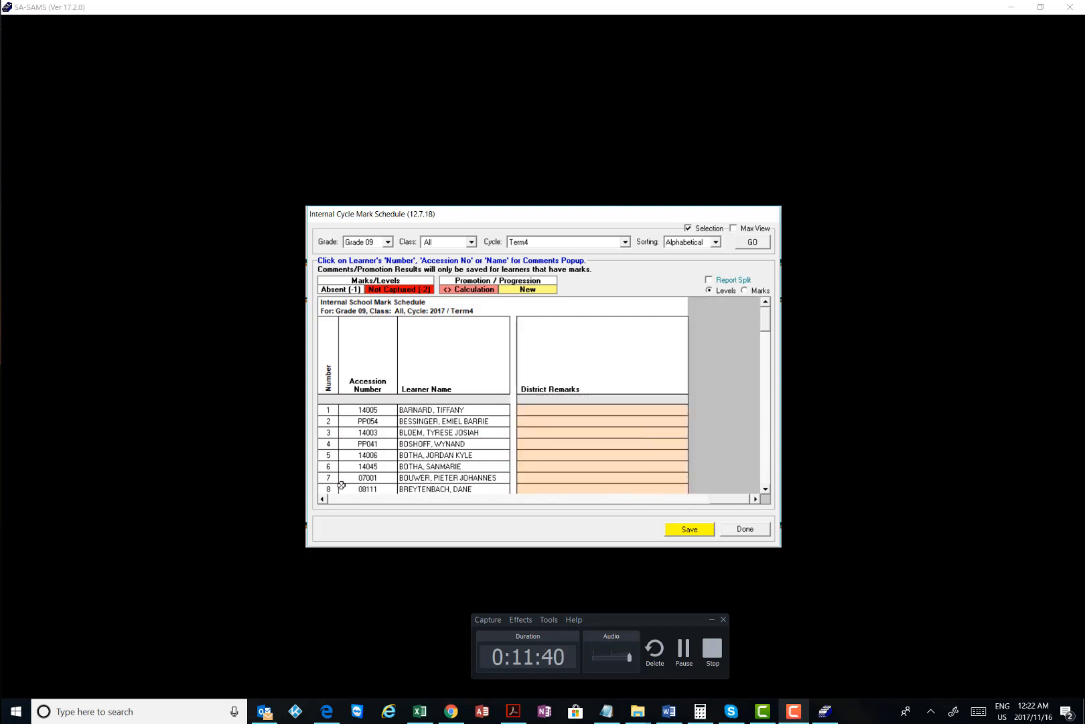
pyautogui.click(322, 498)
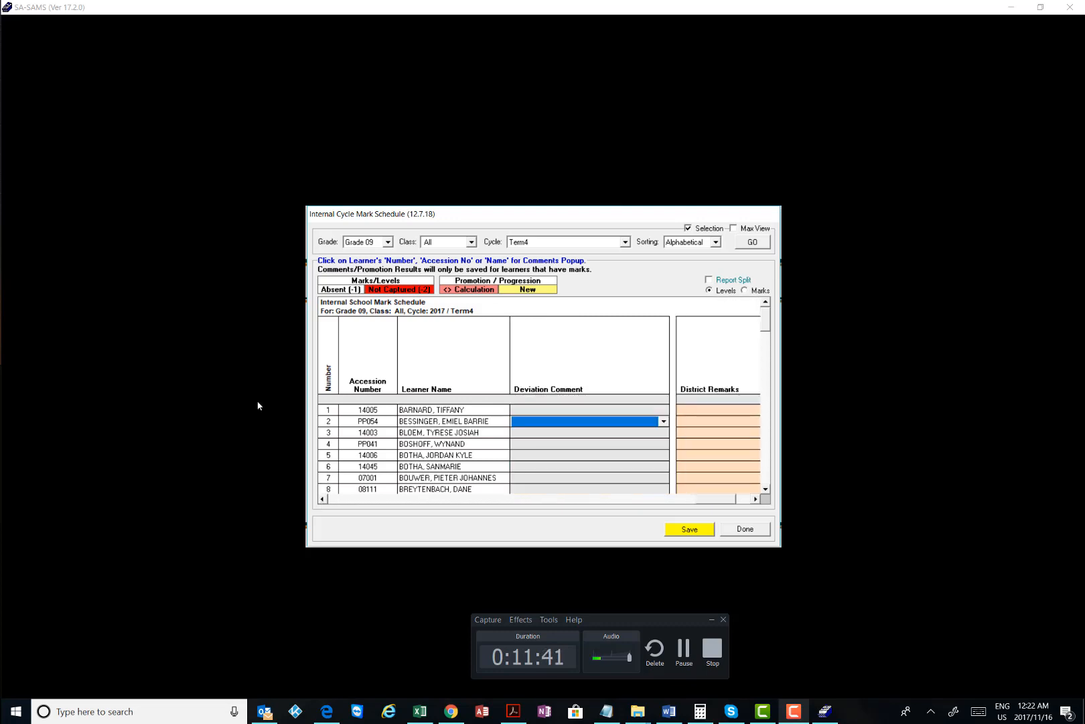
# Browse row 2's Deviation Comment options and close the list without choosing one
pyautogui.click(664, 421)
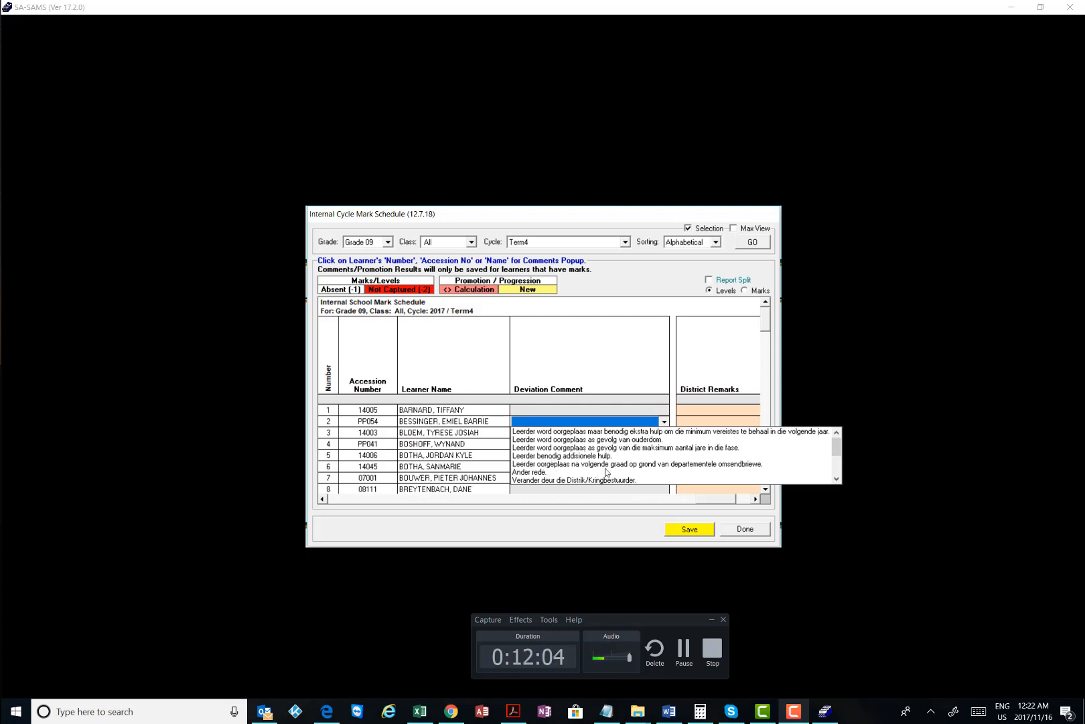
pyautogui.click(837, 478)
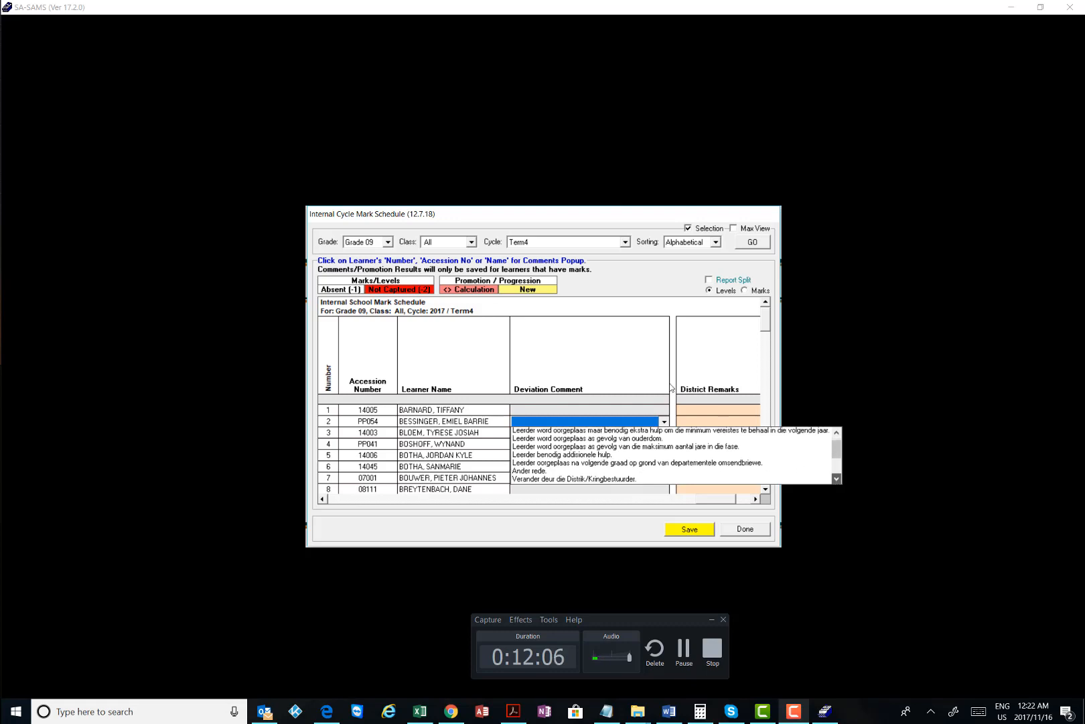
pyautogui.click(837, 479)
pyautogui.click(837, 479)
pyautogui.click(837, 478)
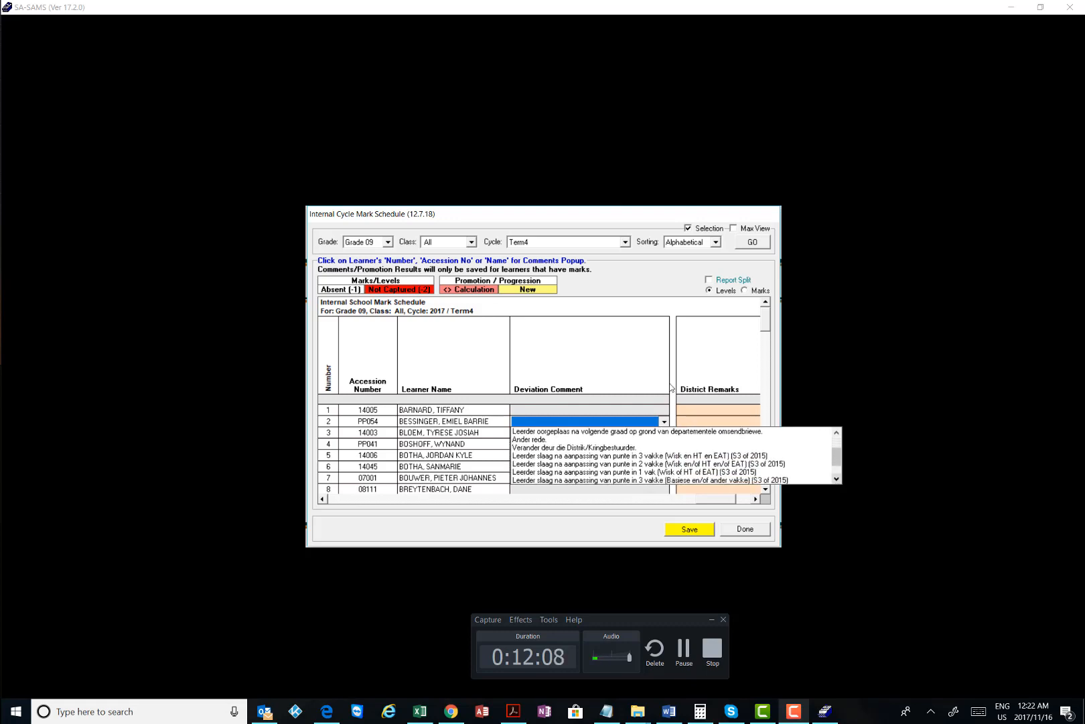
pyautogui.click(837, 478)
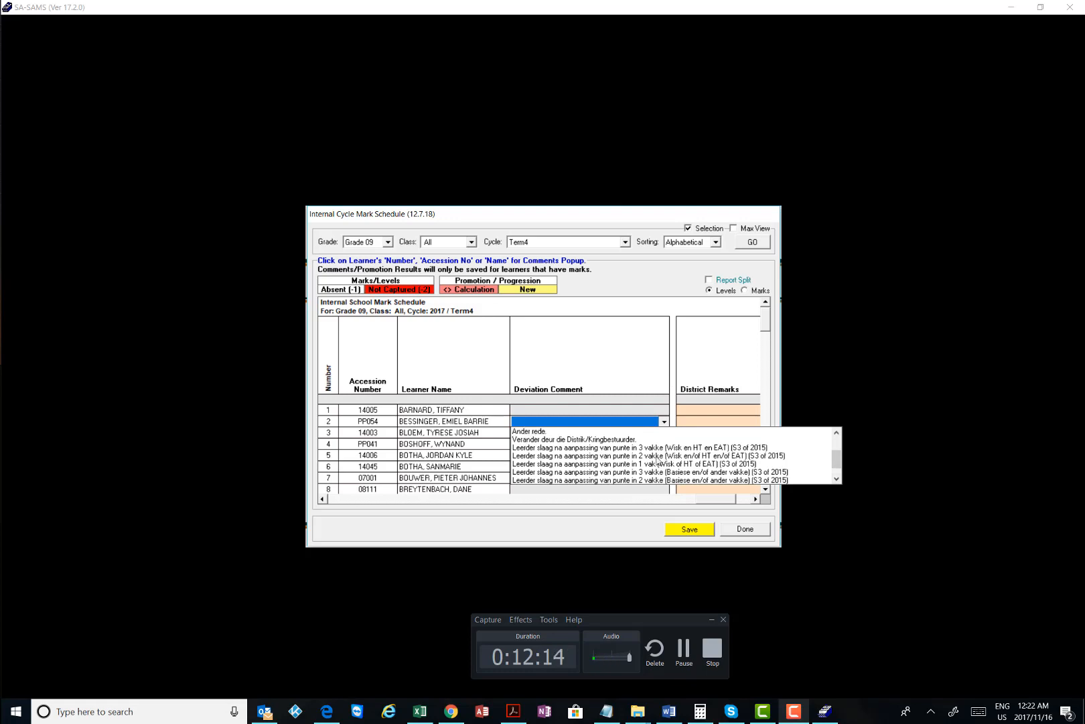
pyautogui.click(836, 478)
pyautogui.click(836, 479)
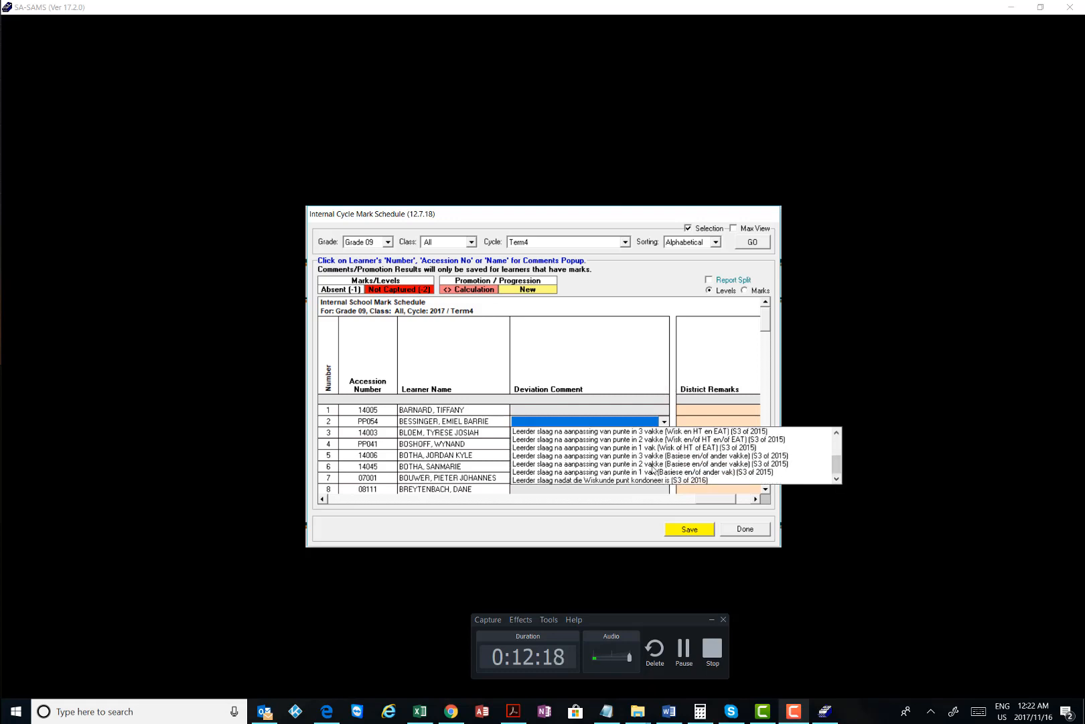
pyautogui.click(837, 434)
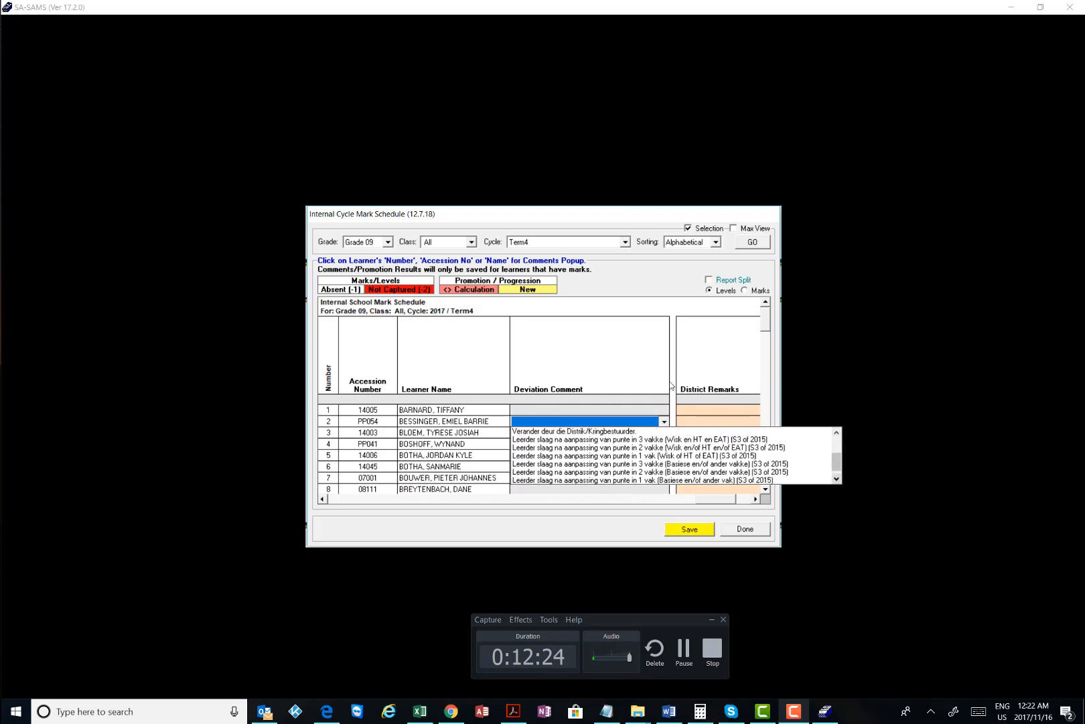
pyautogui.click(837, 479)
pyautogui.click(595, 411)
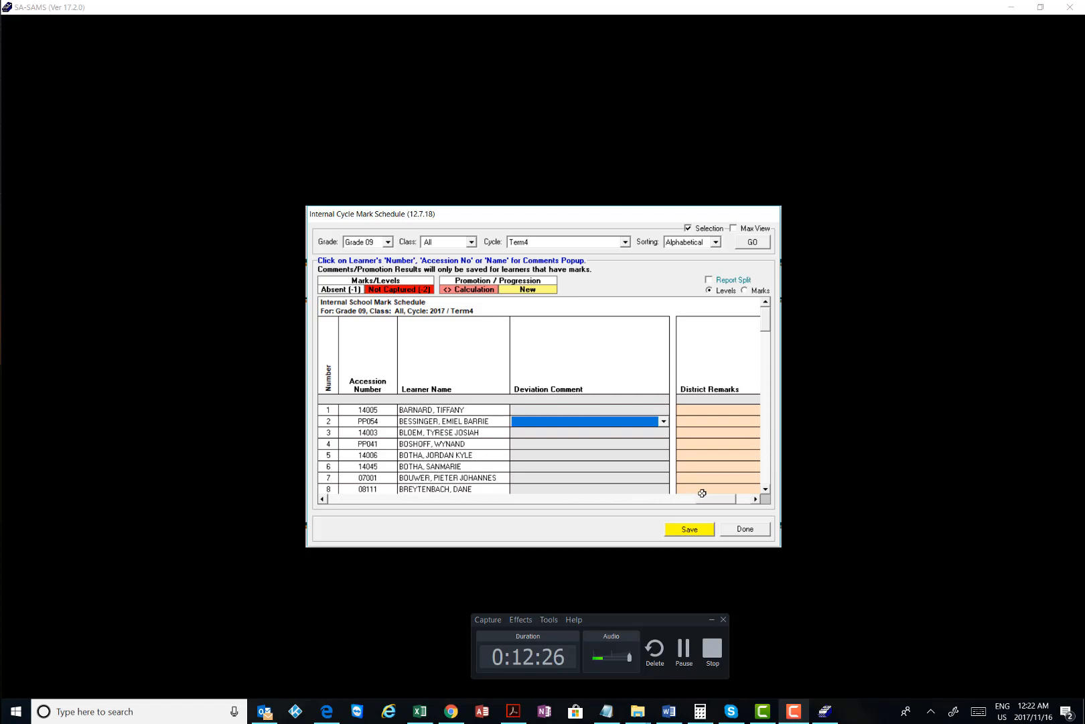
# Try saving the results and dismiss the warning that a Deviation Comment is compulsory
pyautogui.moveTo(715, 499); pyautogui.dragTo(407, 499)
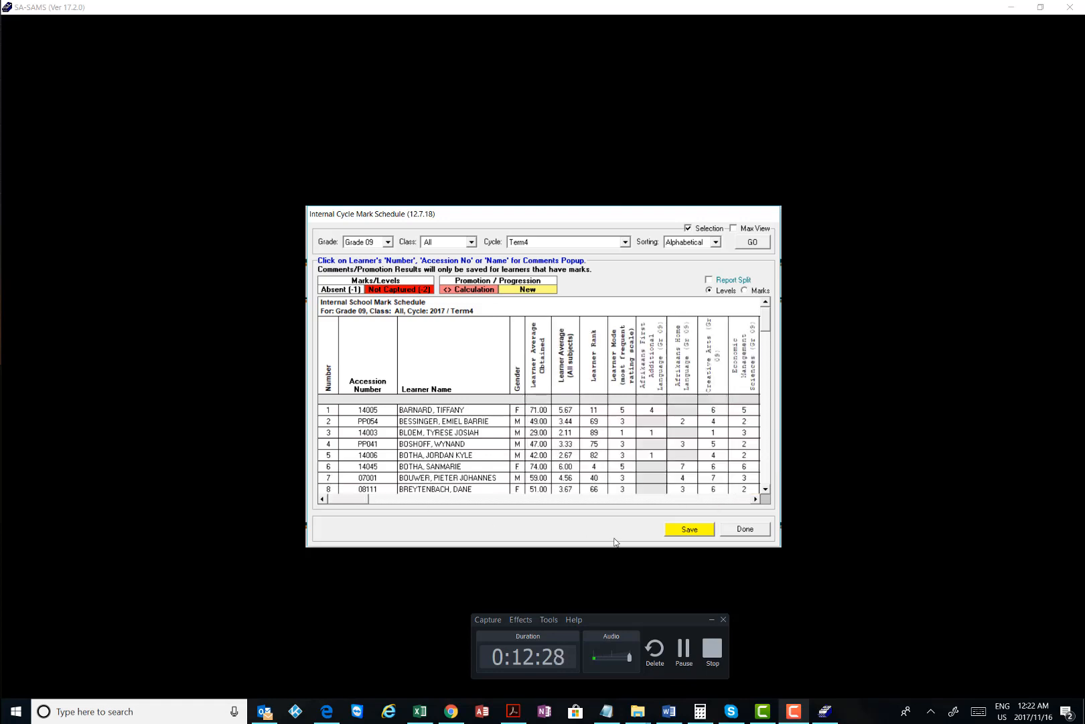
pyautogui.click(694, 533)
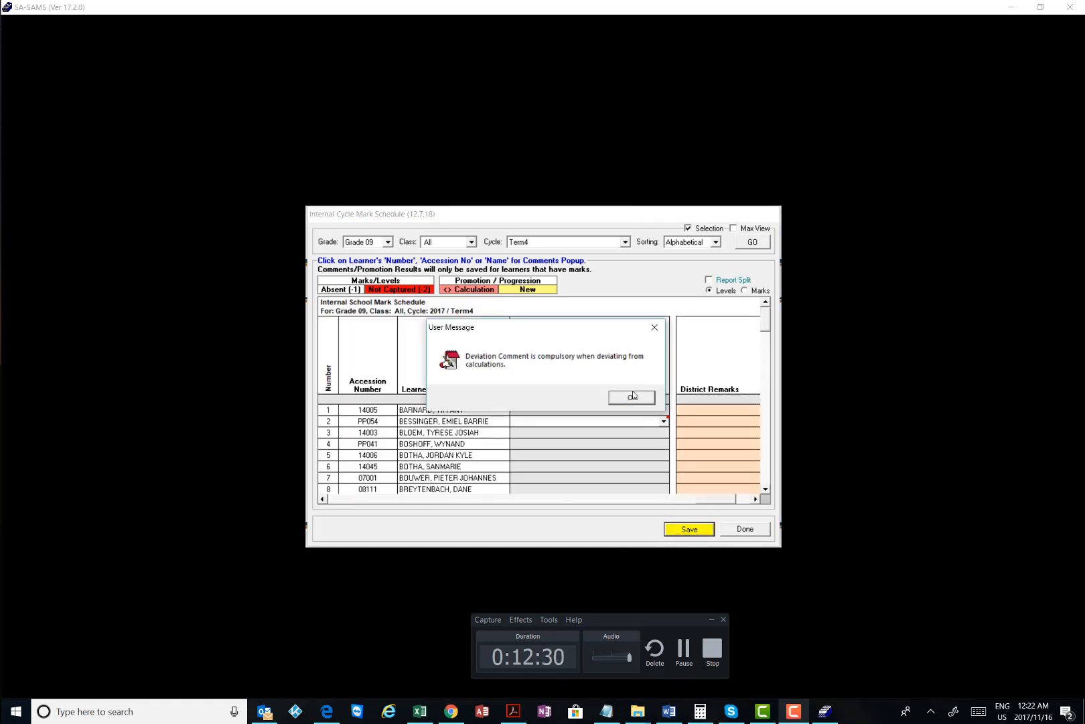
pyautogui.click(632, 397)
# Give row 2 the first Deviation Comment, save the promotion details, and close the schedule
pyautogui.click(663, 421)
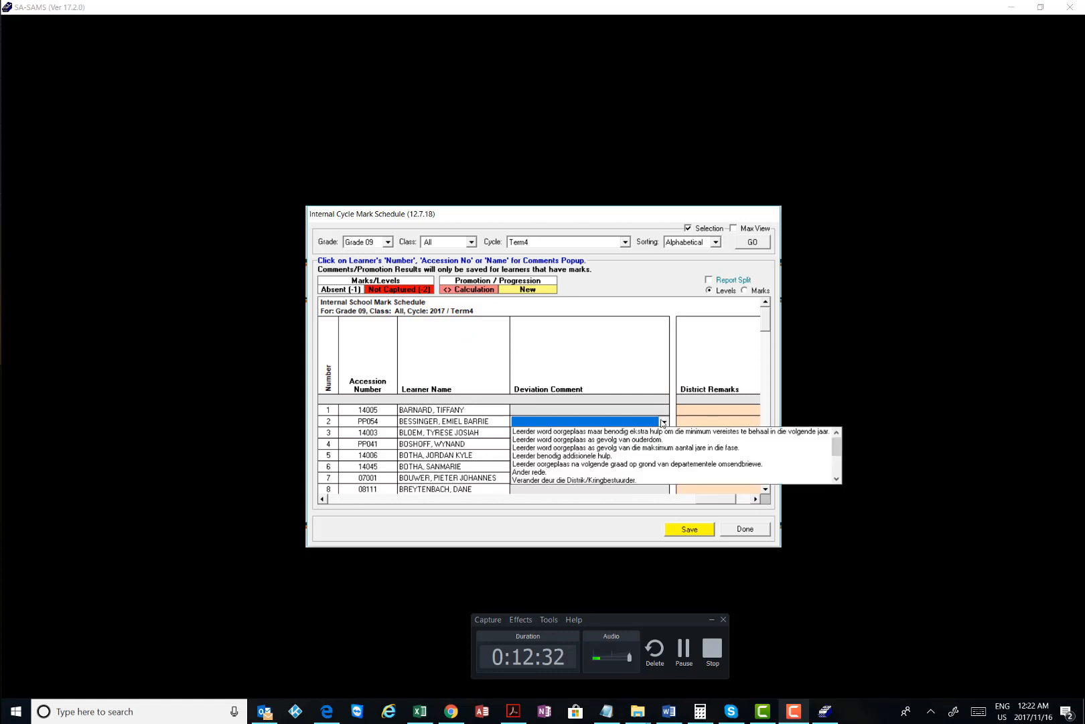
pyautogui.click(617, 431)
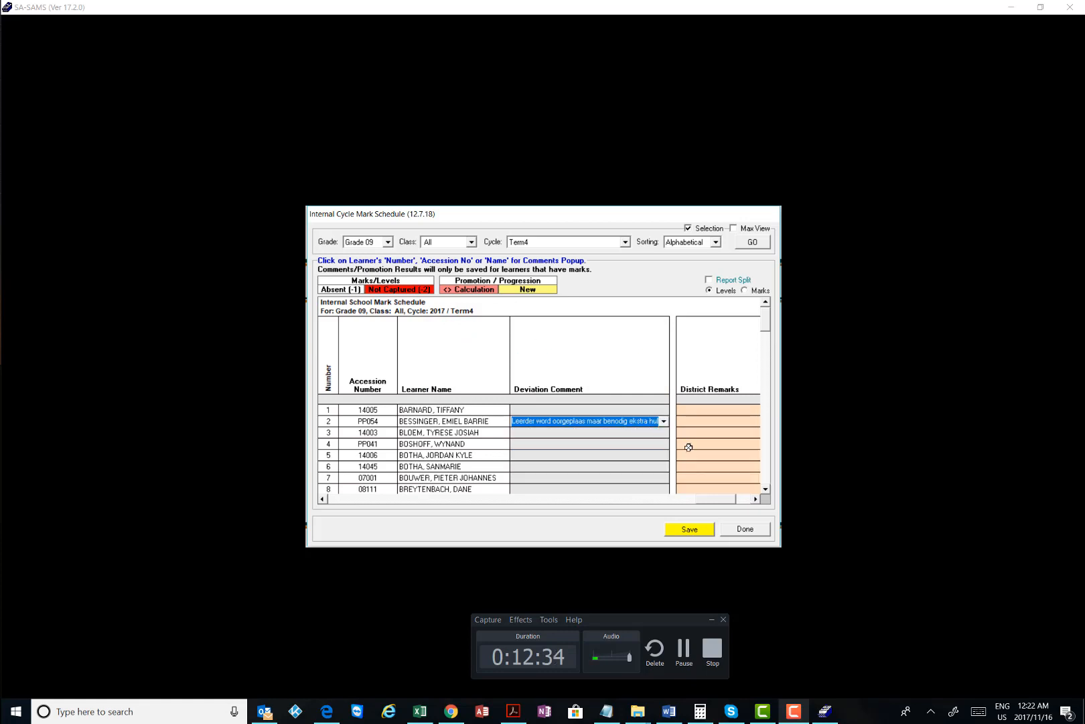
pyautogui.click(697, 530)
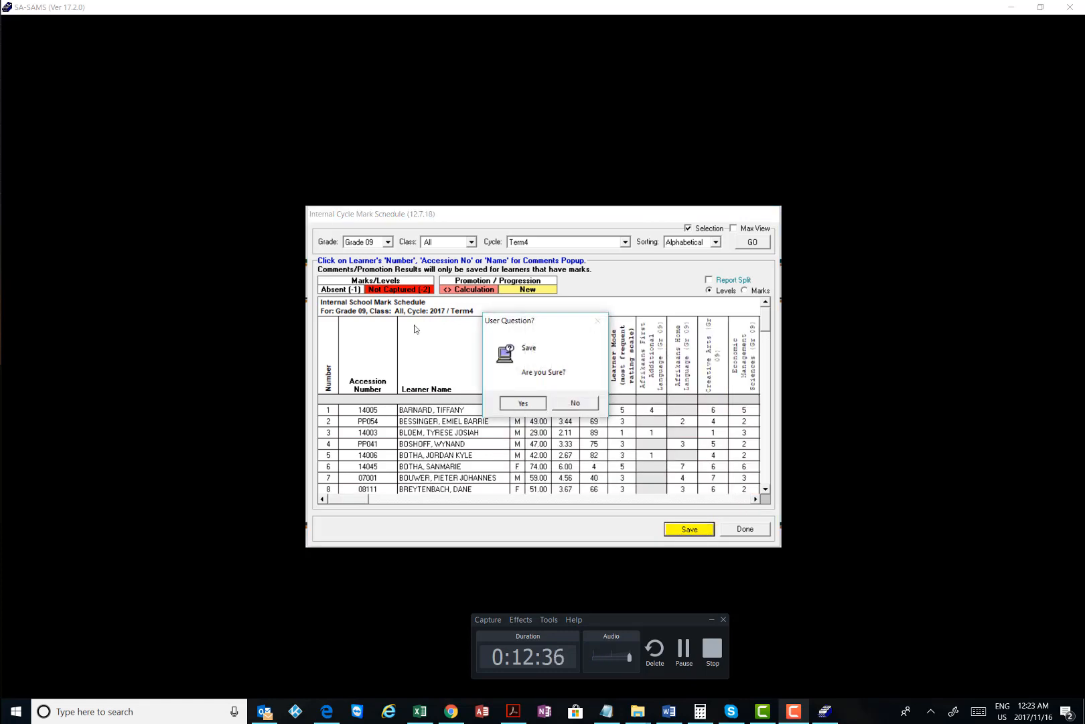
pyautogui.click(525, 403)
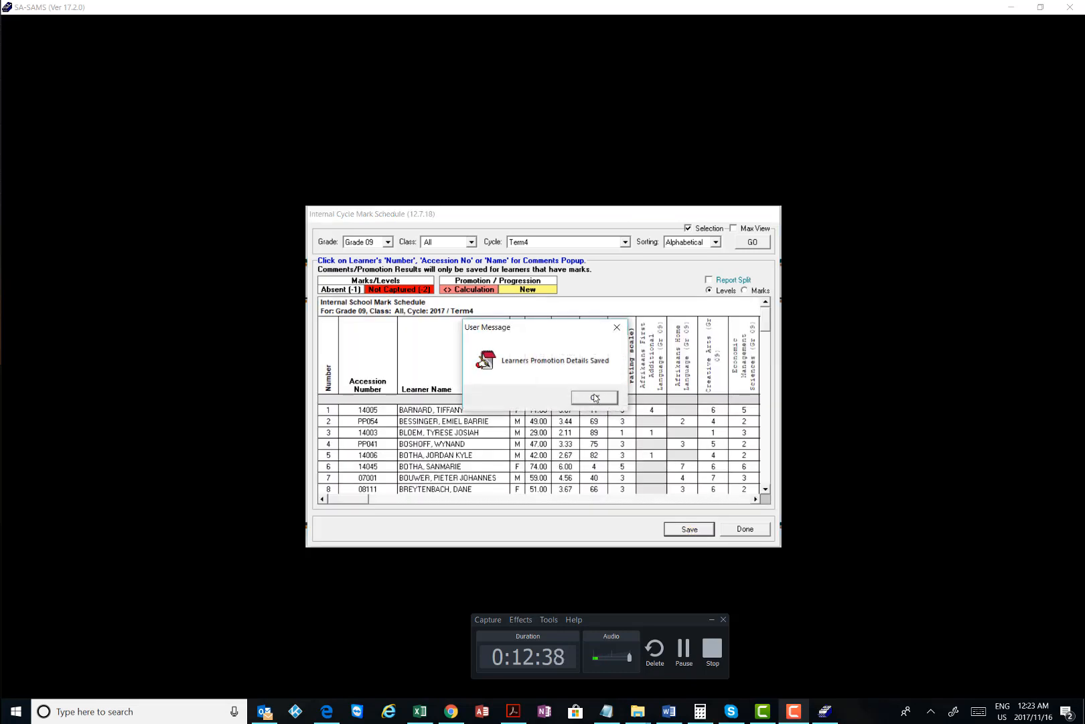
pyautogui.click(595, 398)
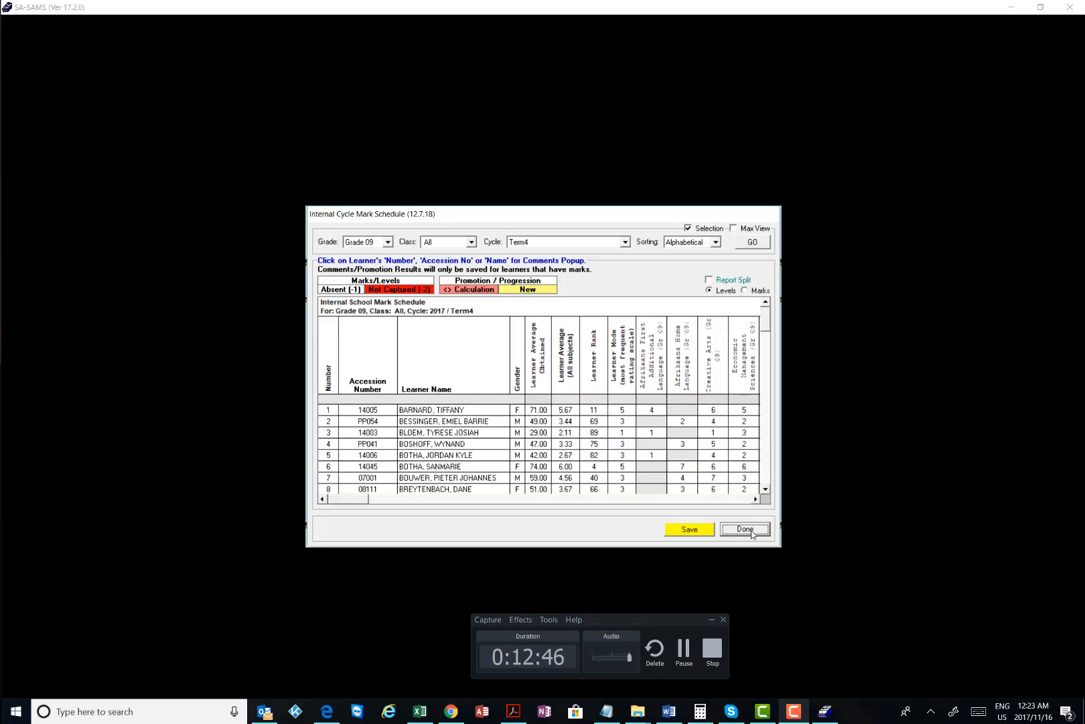
pyautogui.click(745, 530)
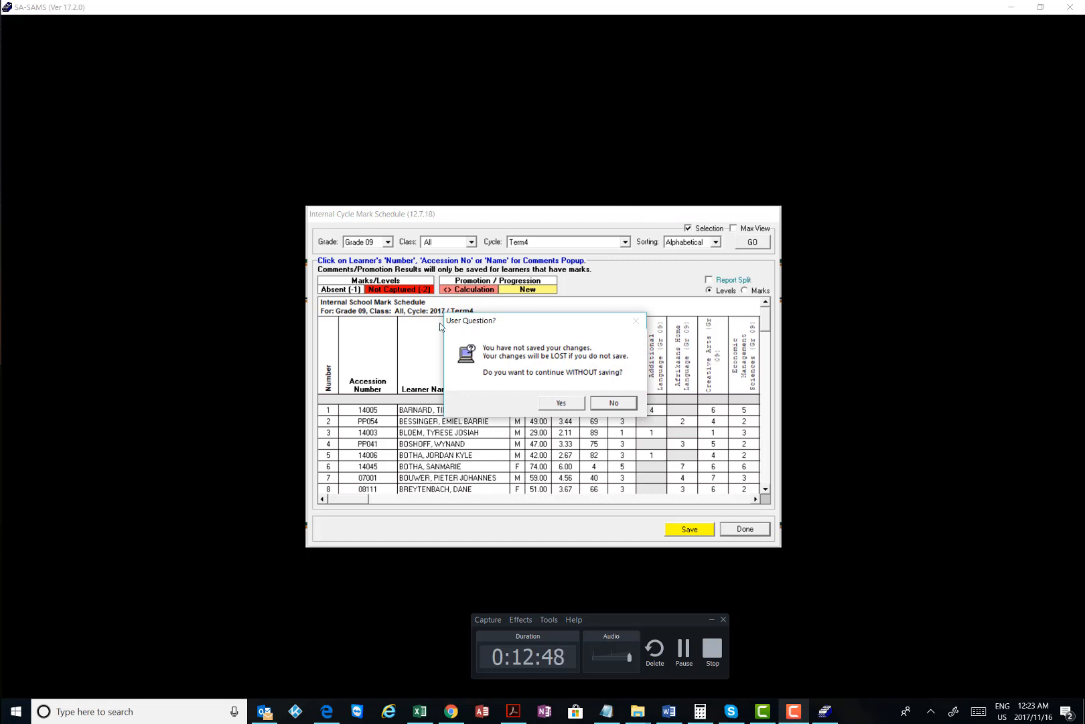
pyautogui.click(623, 515)
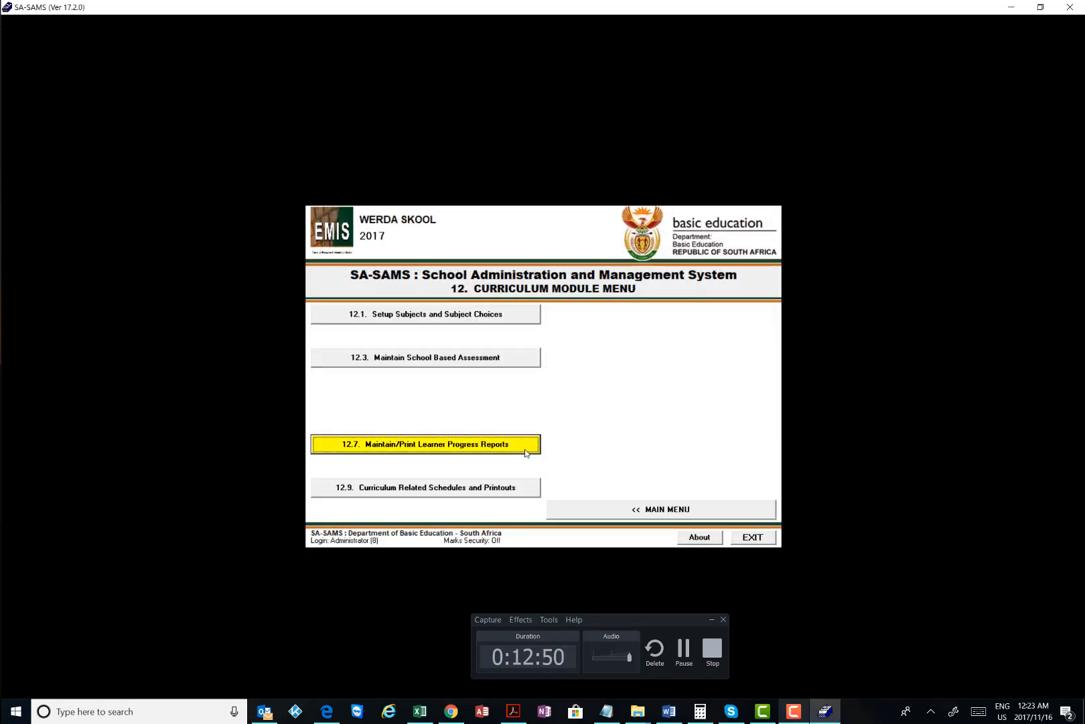
# Open the 12.9.15.2 Gr 4 - 9 mark schedule and load the Grade 09 Term4 data
pyautogui.click(443, 486)
pyautogui.click(695, 402)
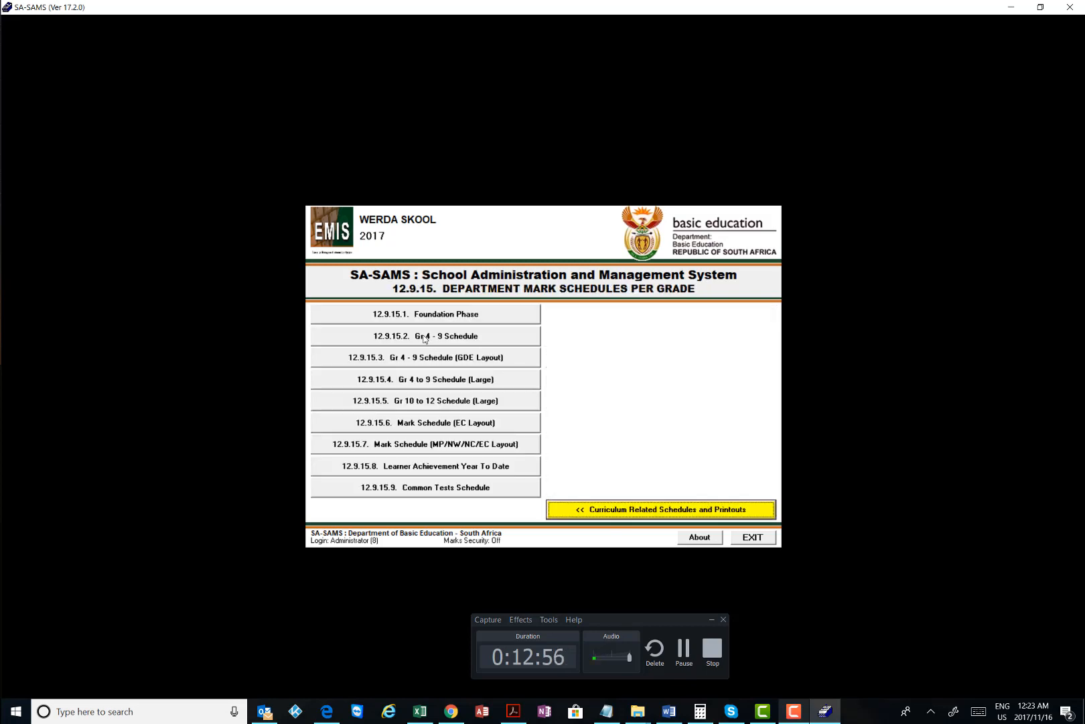
pyautogui.click(424, 335)
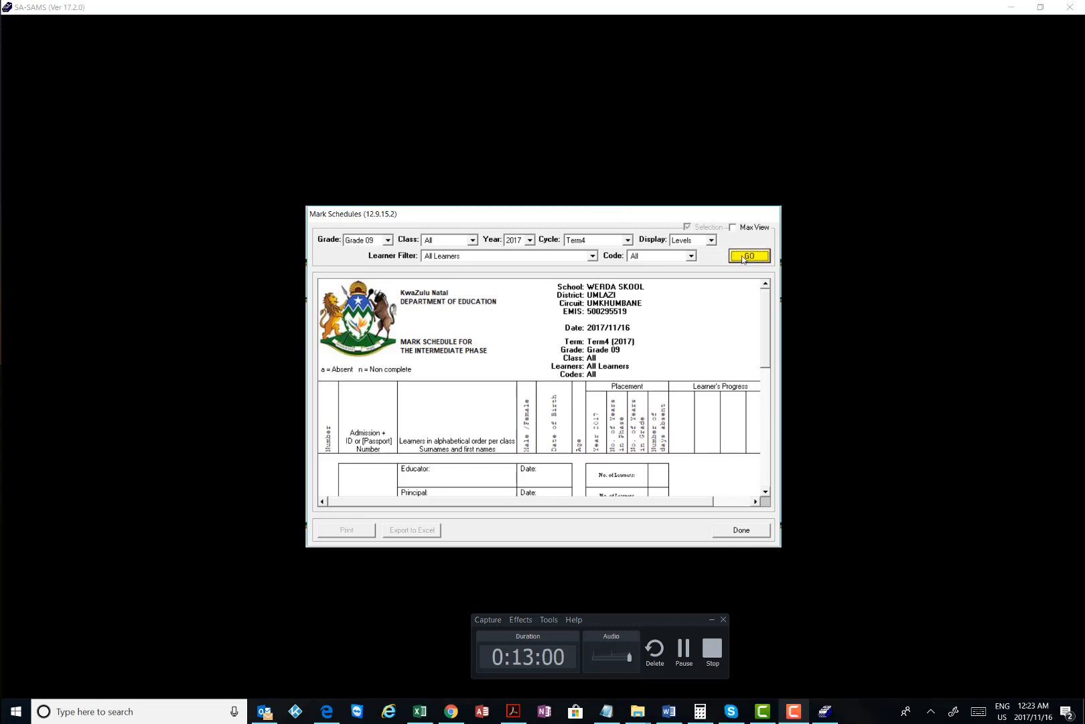
pyautogui.click(743, 257)
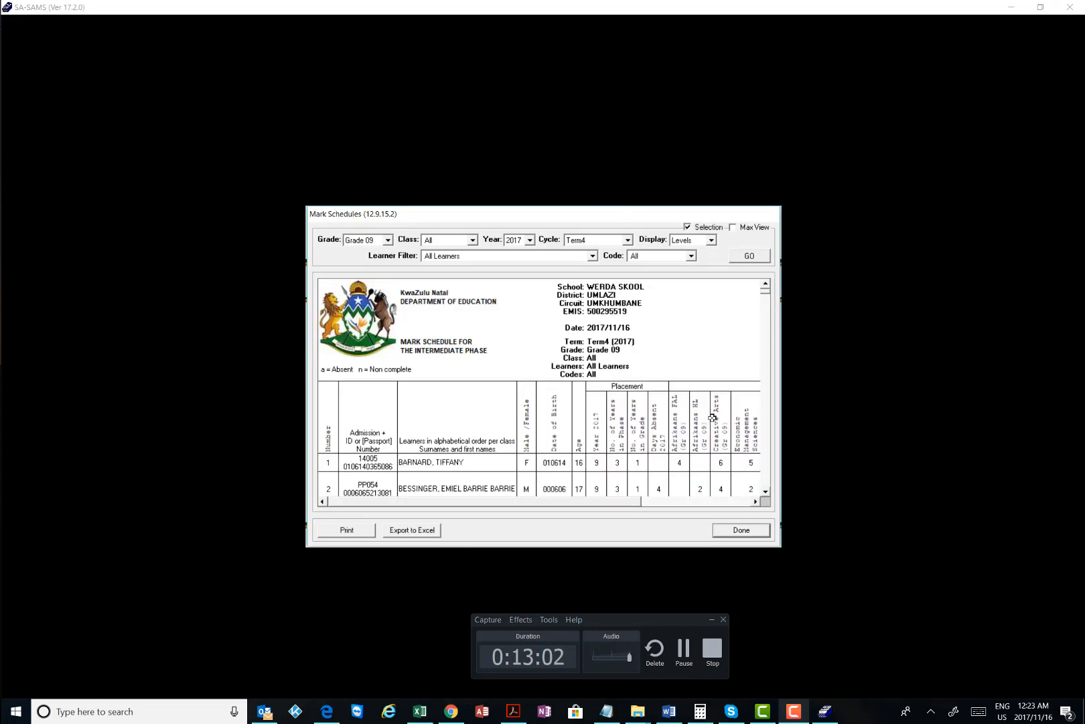
pyautogui.scroll(-11, 712, 417)
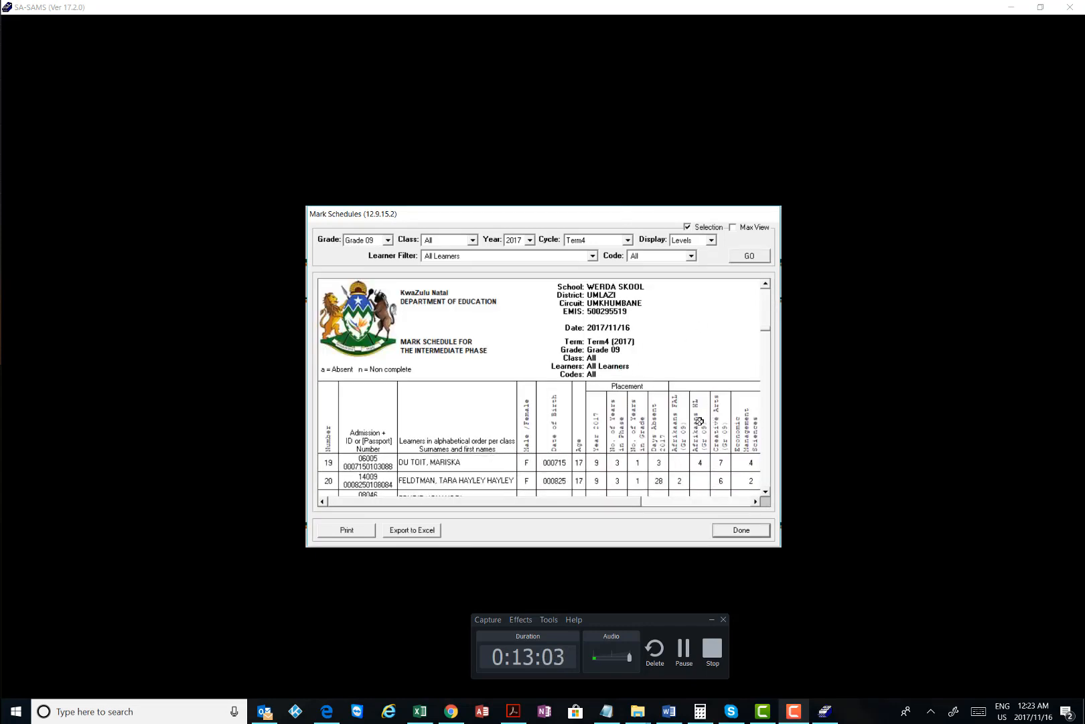
pyautogui.click(757, 502)
pyautogui.click(756, 502)
pyautogui.click(757, 502)
pyautogui.click(757, 502)
pyautogui.click(756, 502)
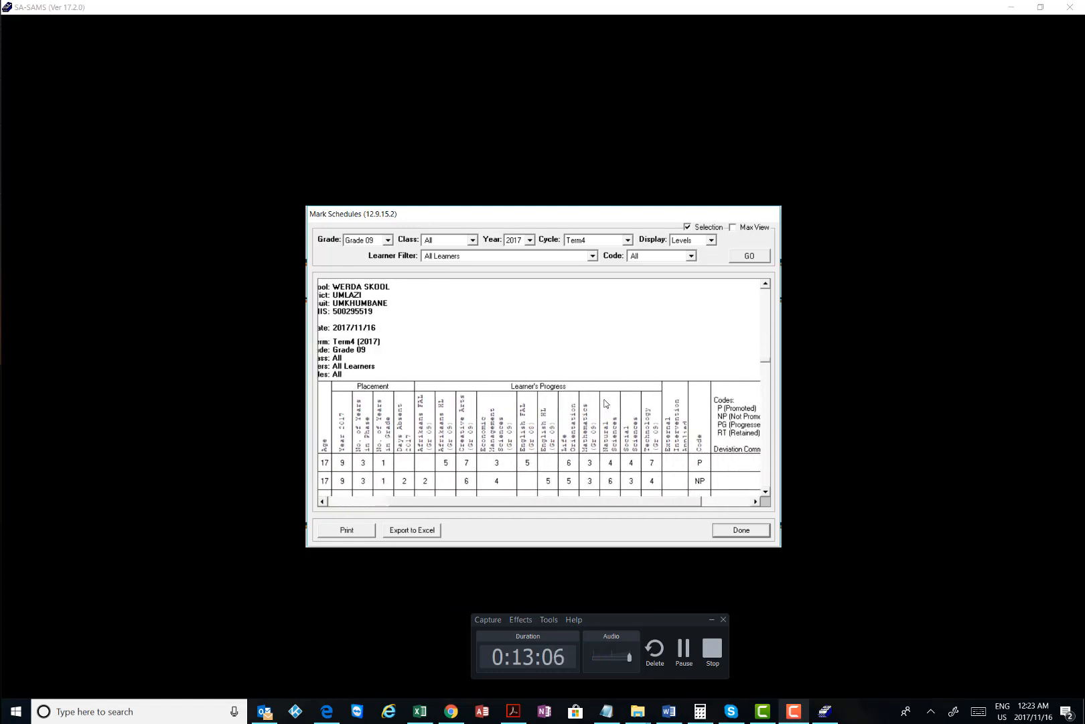
# Switch the display to Marks, reload the schedule, and open its print preview
pyautogui.click(712, 240)
pyautogui.click(690, 257)
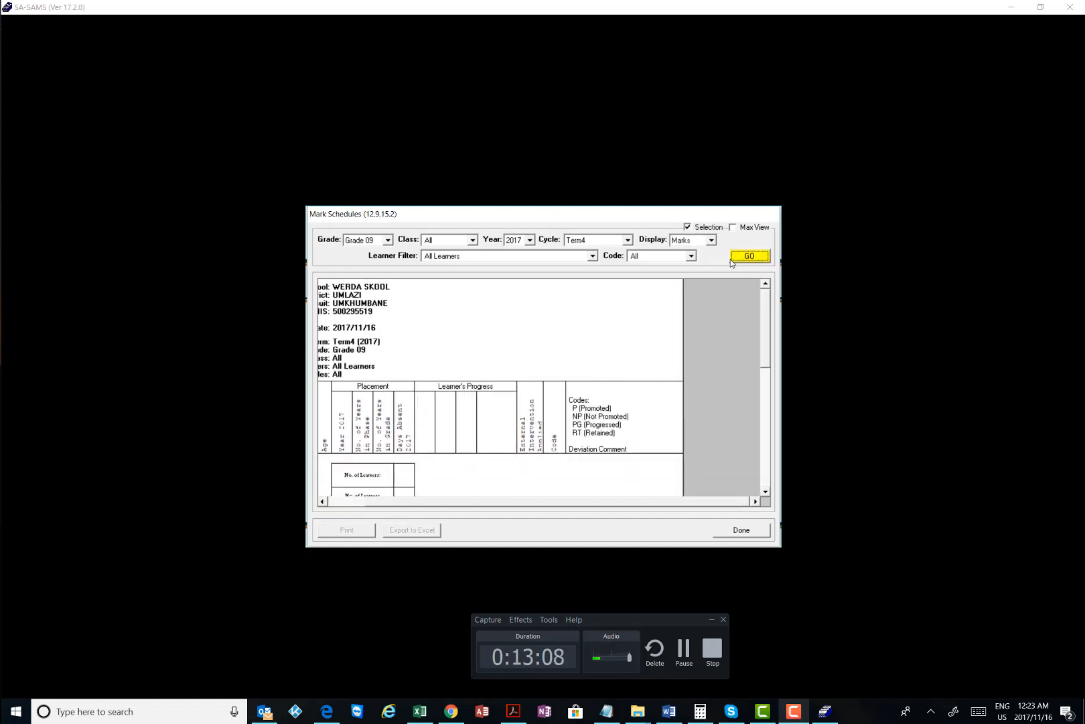
pyautogui.click(747, 257)
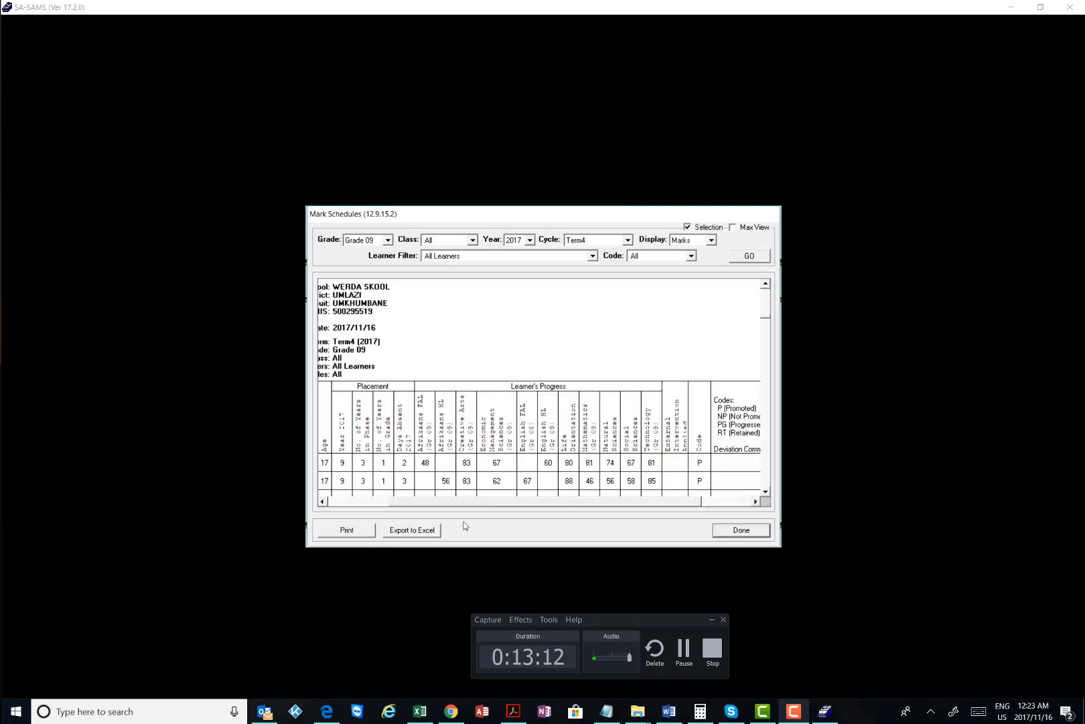
pyautogui.click(346, 530)
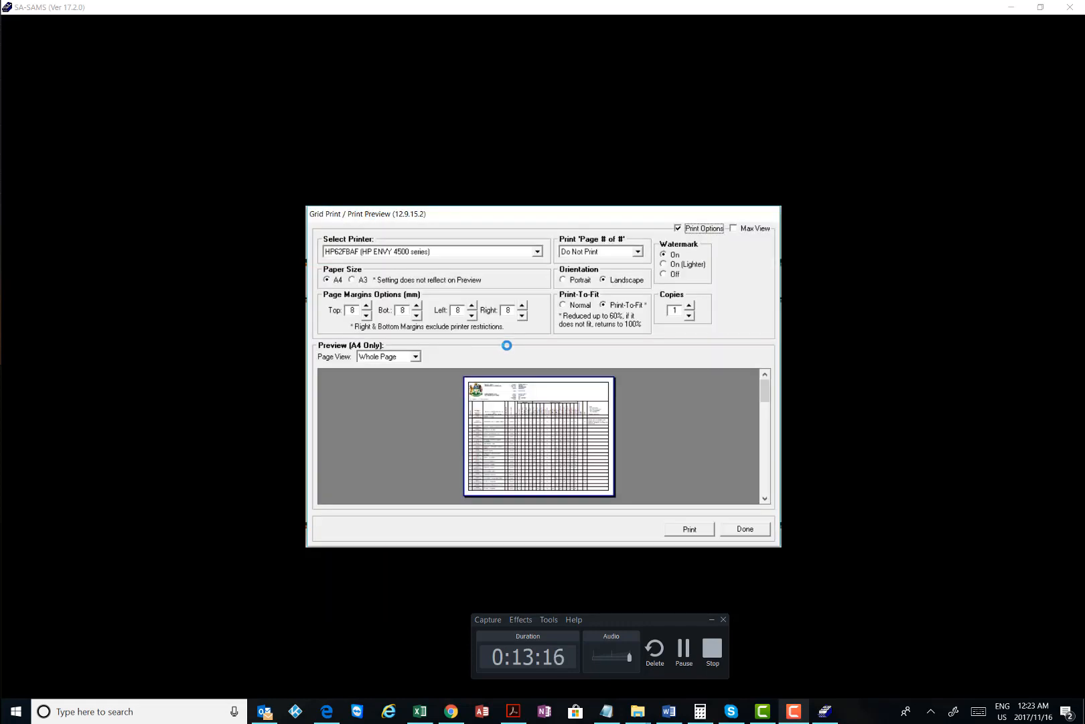
# Print the 6-page schedule to Microsoft Print to PDF, replacing Grade9SAMSYearSchedule.pdf
pyautogui.click(537, 252)
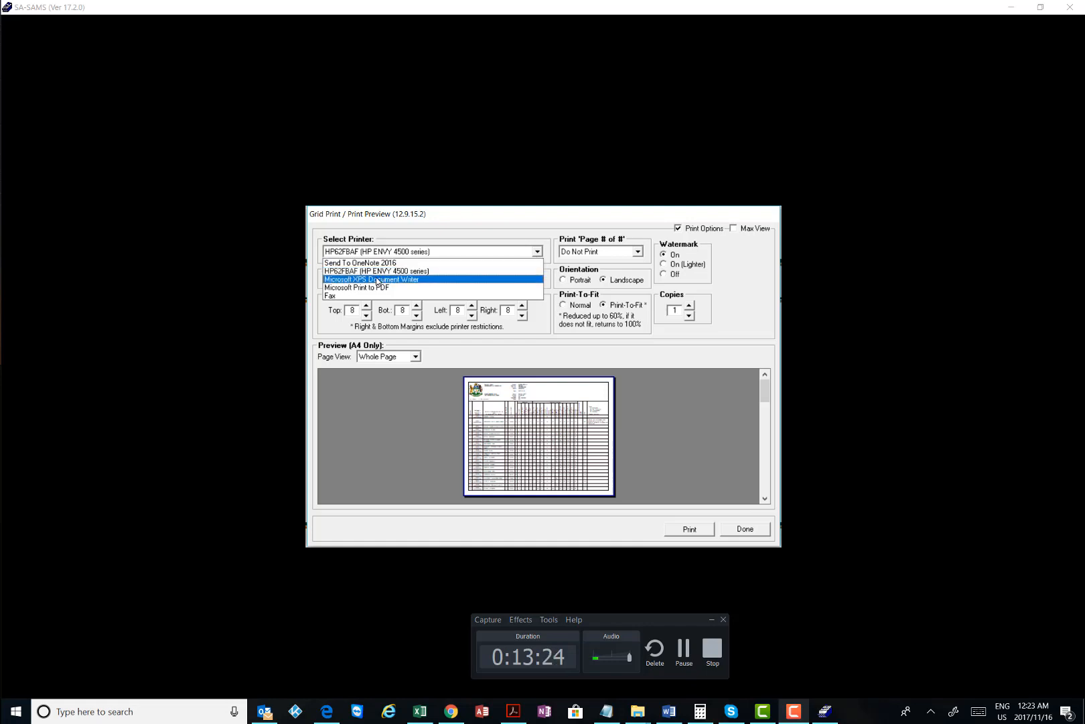
pyautogui.click(375, 287)
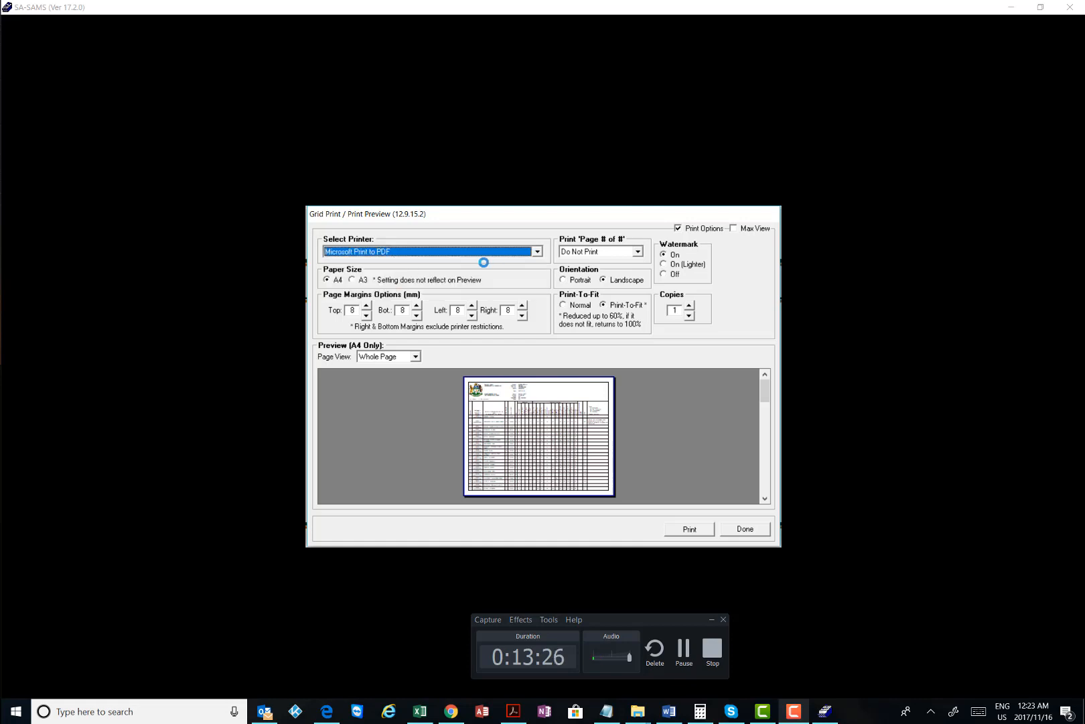
pyautogui.click(692, 530)
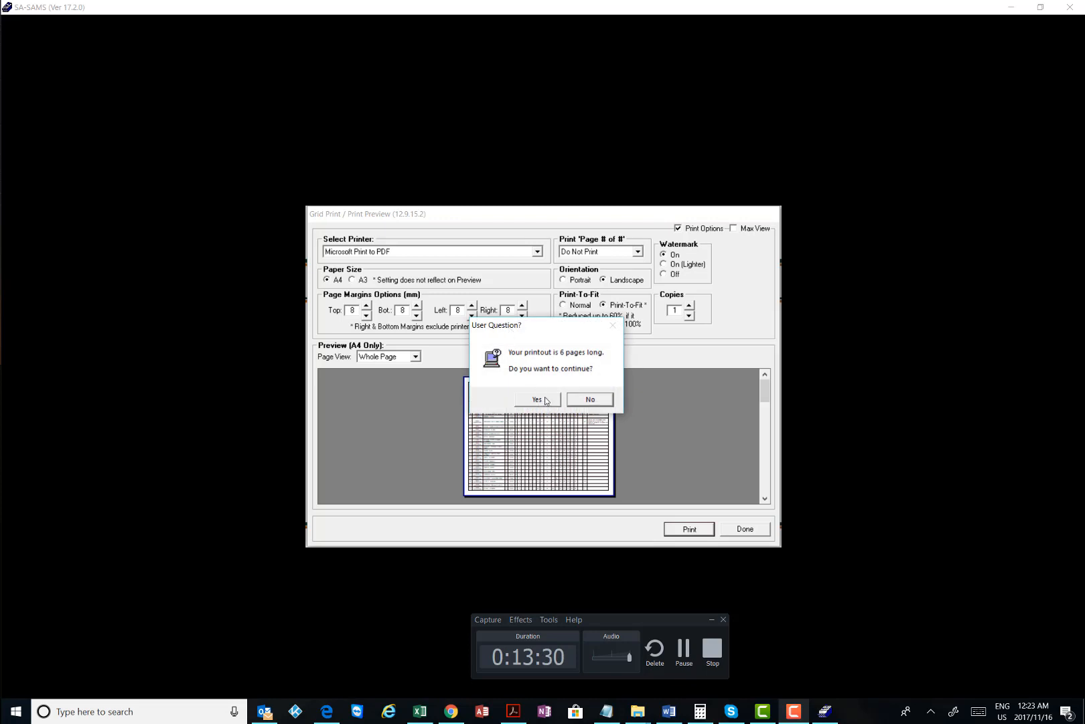
pyautogui.click(545, 397)
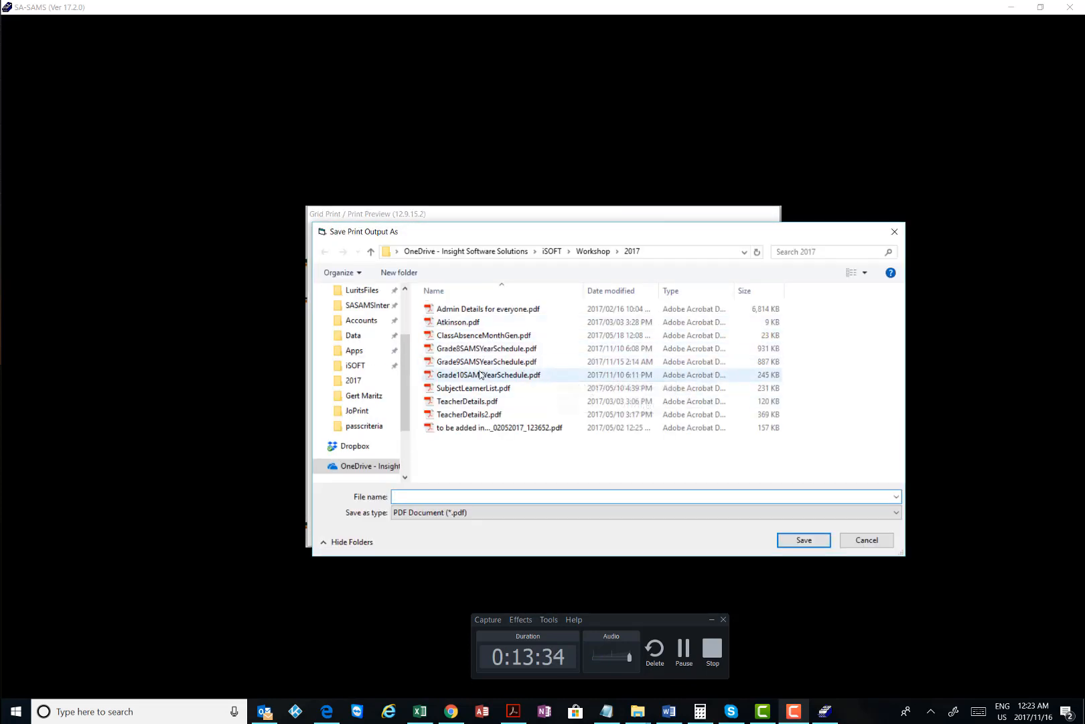
pyautogui.click(492, 362)
pyautogui.click(814, 539)
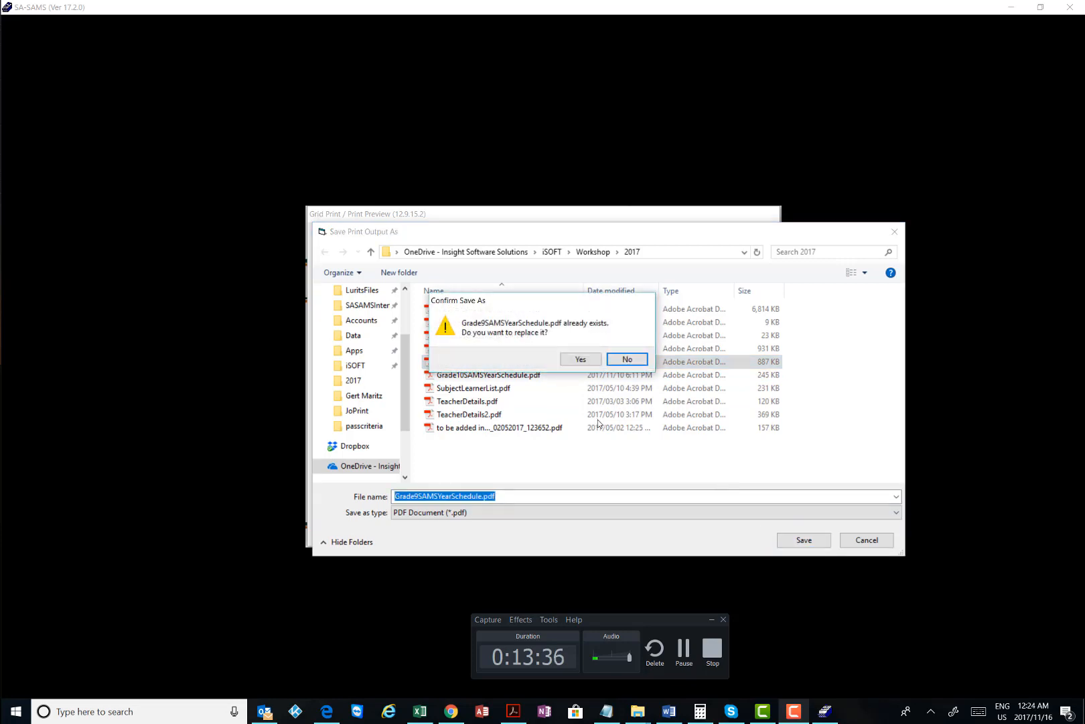
pyautogui.click(581, 359)
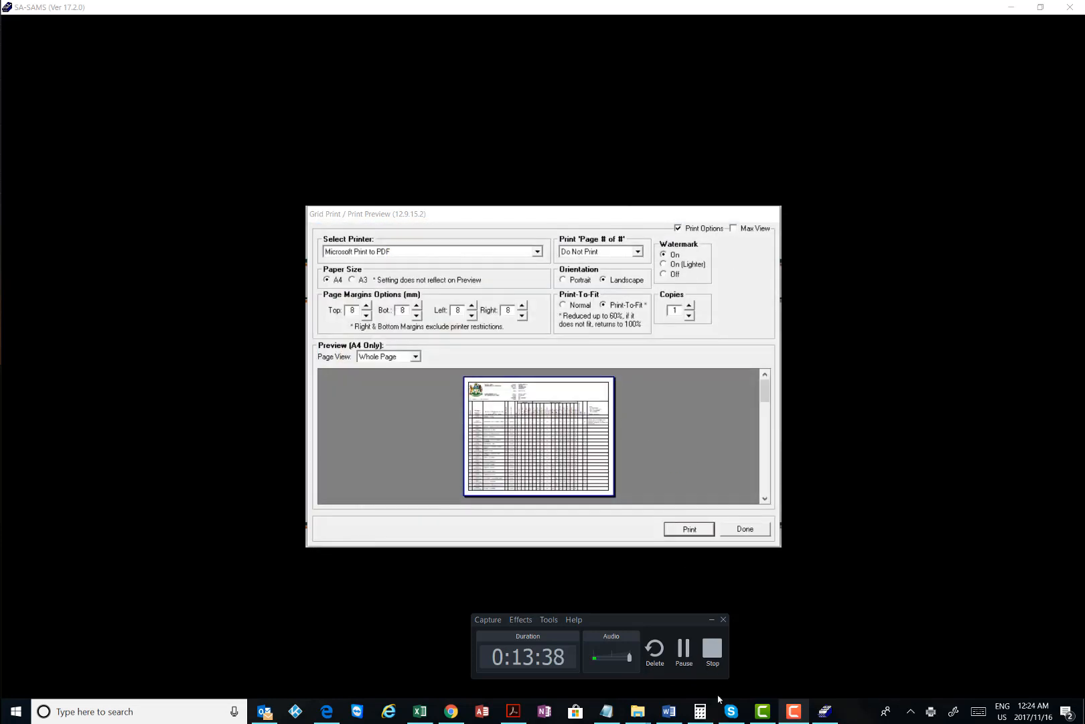
# Acknowledge the Printing Done message and return to the print preview
pyautogui.click(636, 716)
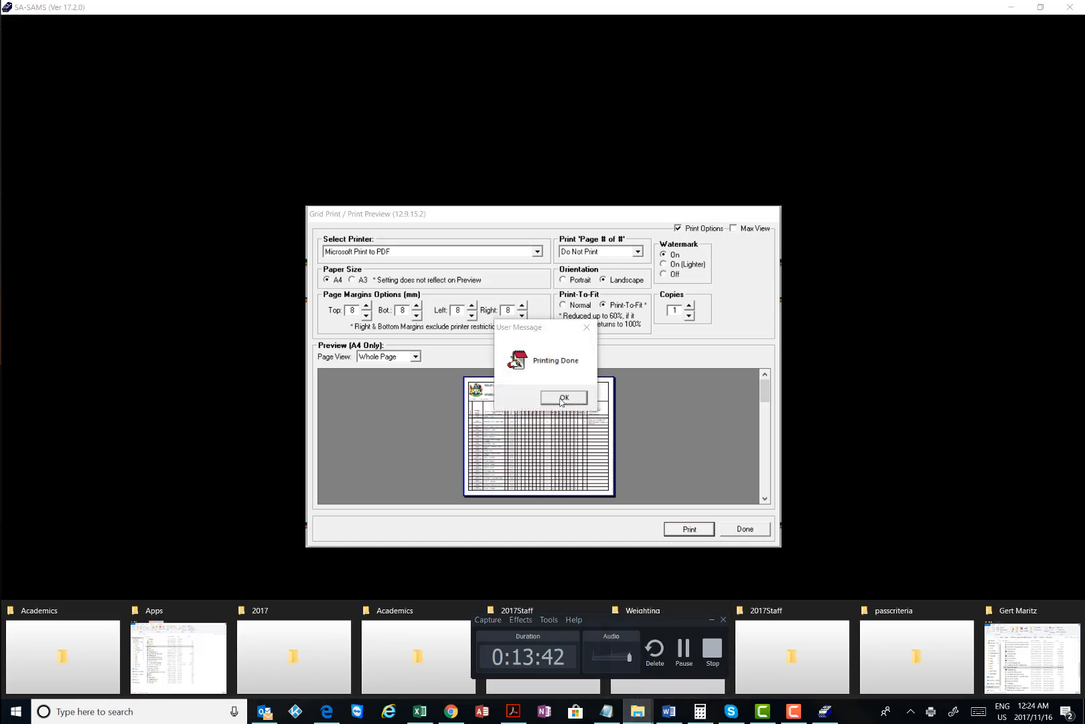
pyautogui.click(563, 398)
pyautogui.moveTo(636, 712)
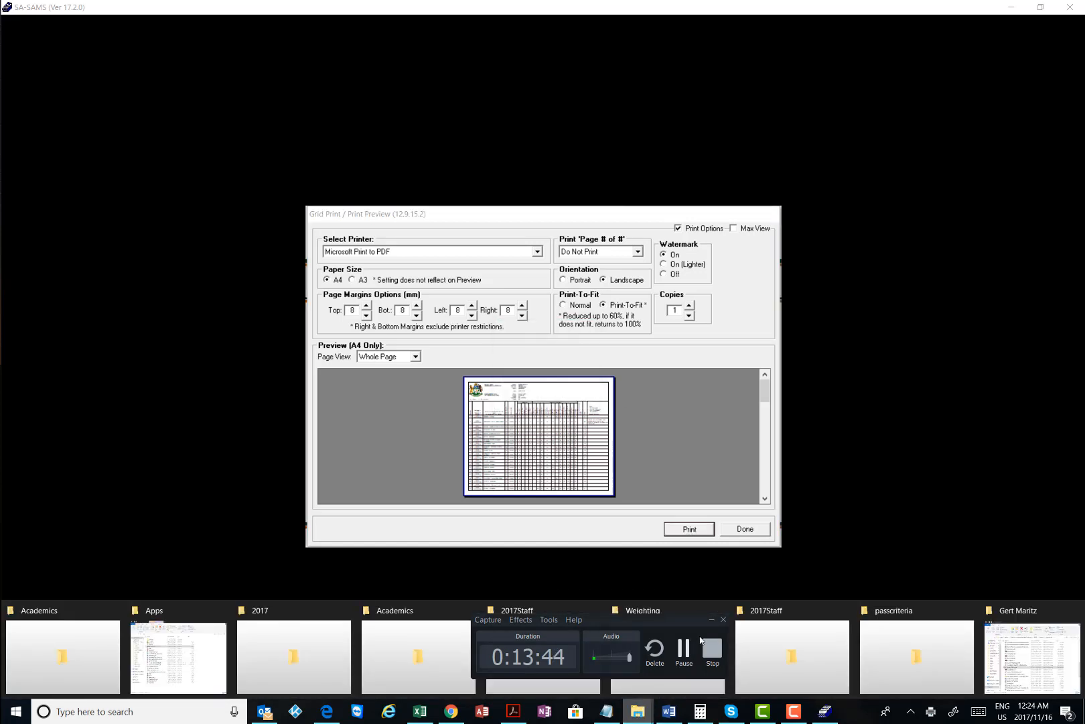
pyautogui.click(711, 620)
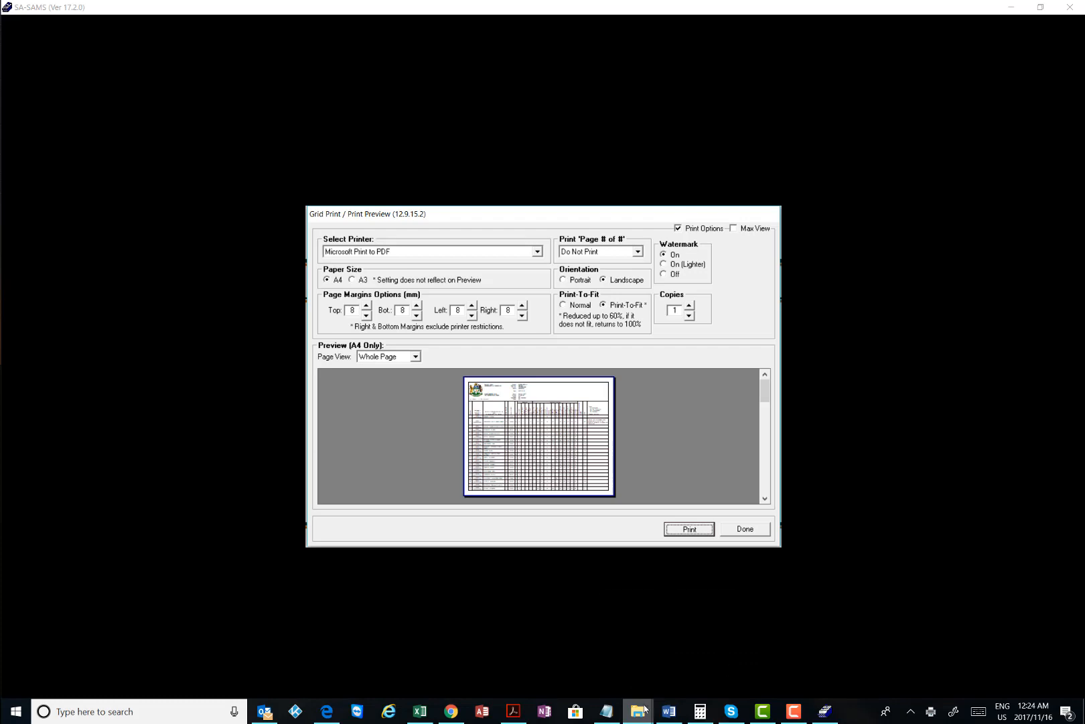
# Open Grade9SAMSYearSchedule.pdf from the iSOFT\Workshop\2017 folder
pyautogui.moveTo(644, 709)
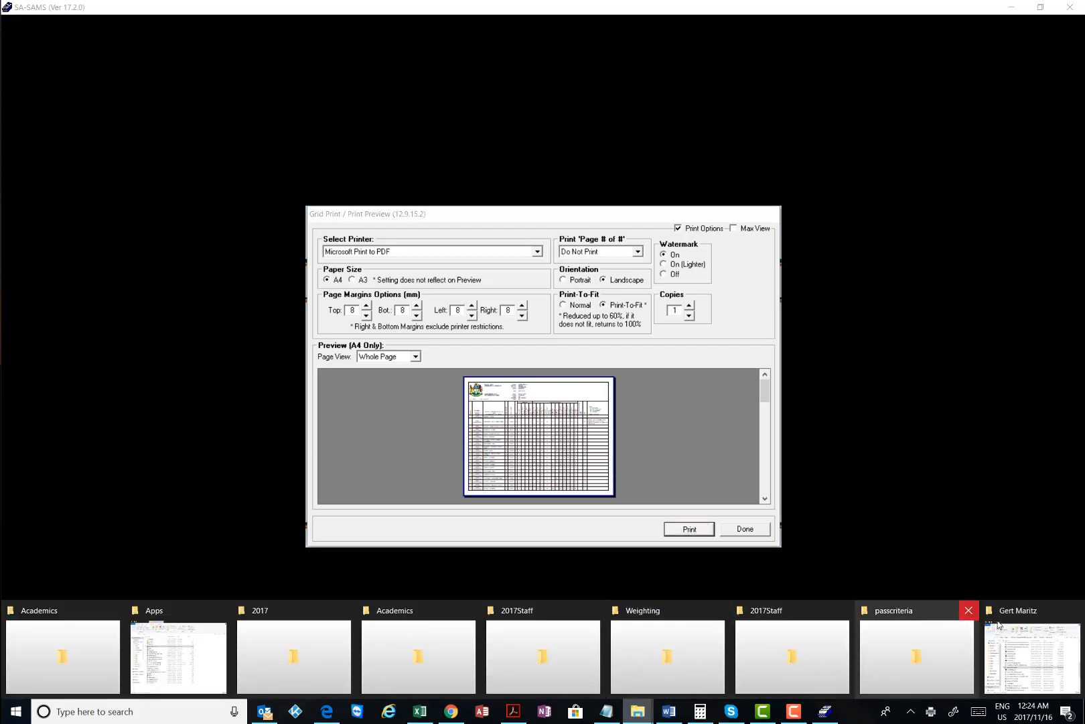
pyautogui.moveTo(139, 650)
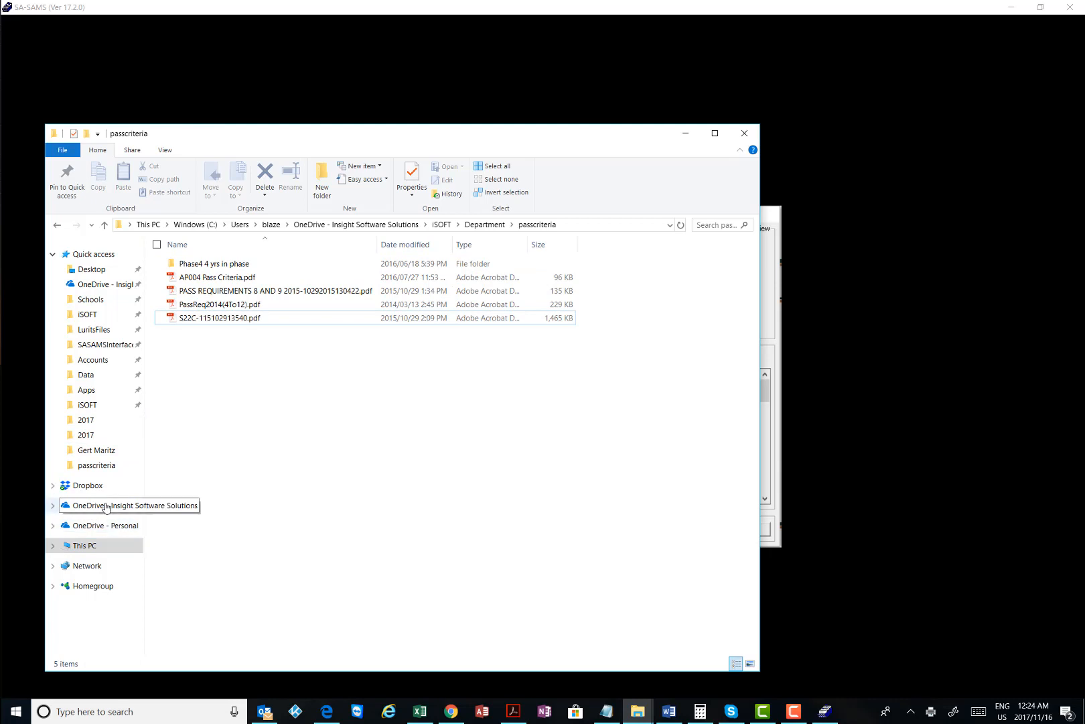
pyautogui.click(450, 226)
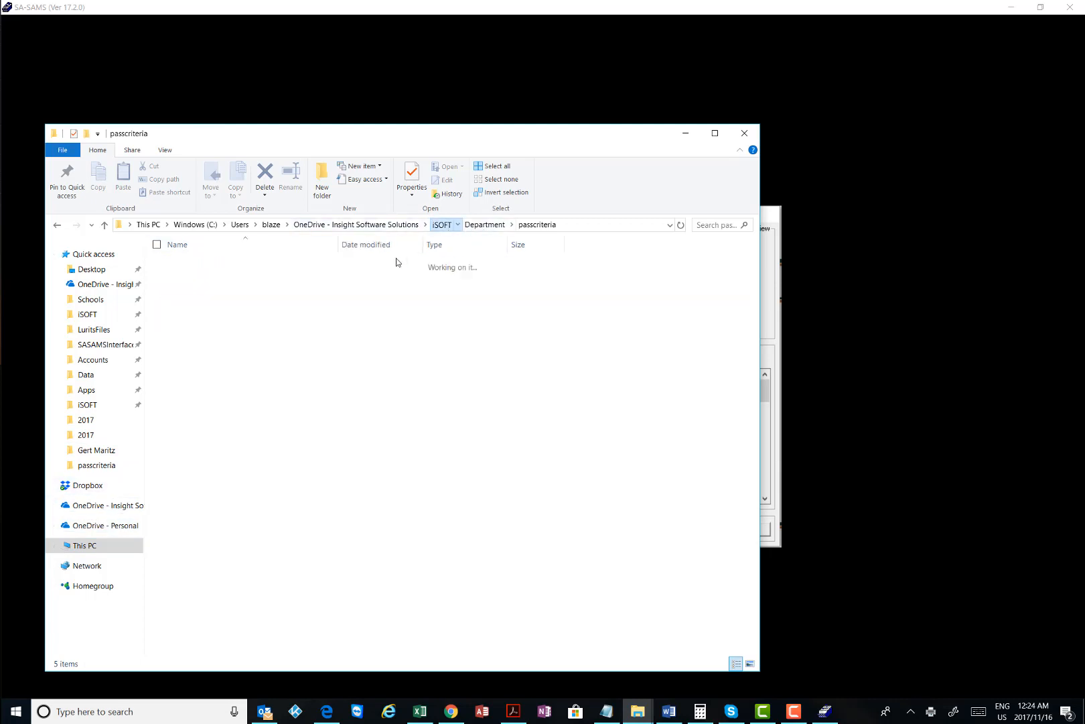
pyautogui.scroll(-3, 496, 496)
pyautogui.scroll(-10, 554, 519)
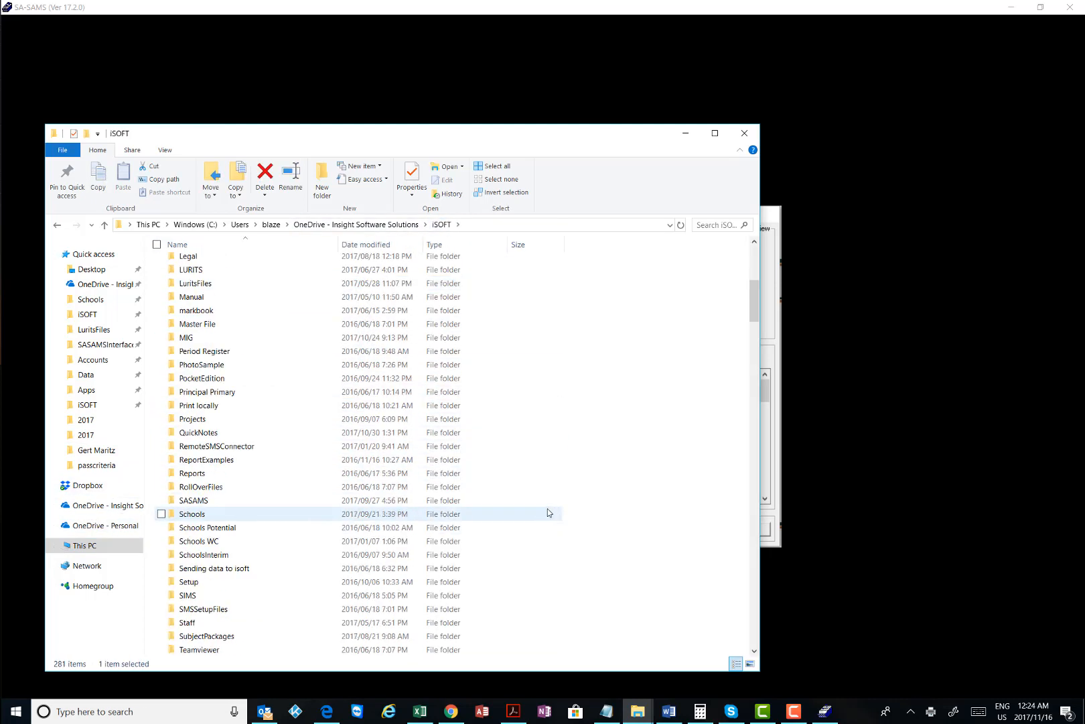
pyautogui.doubleClick(193, 486)
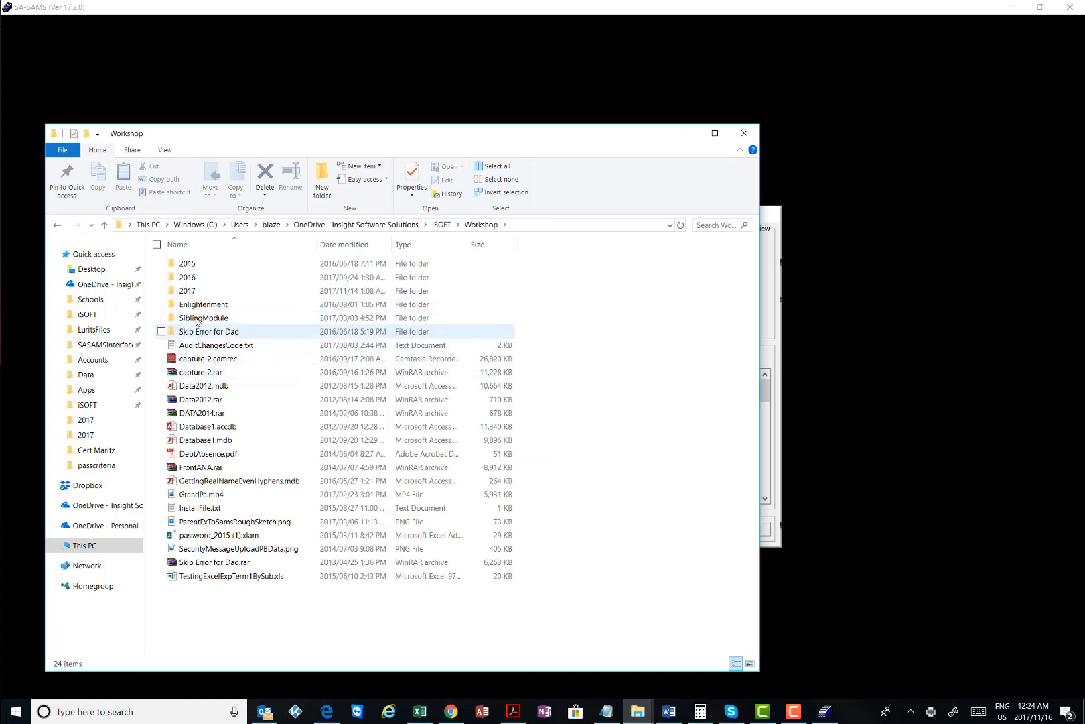
pyautogui.doubleClick(193, 291)
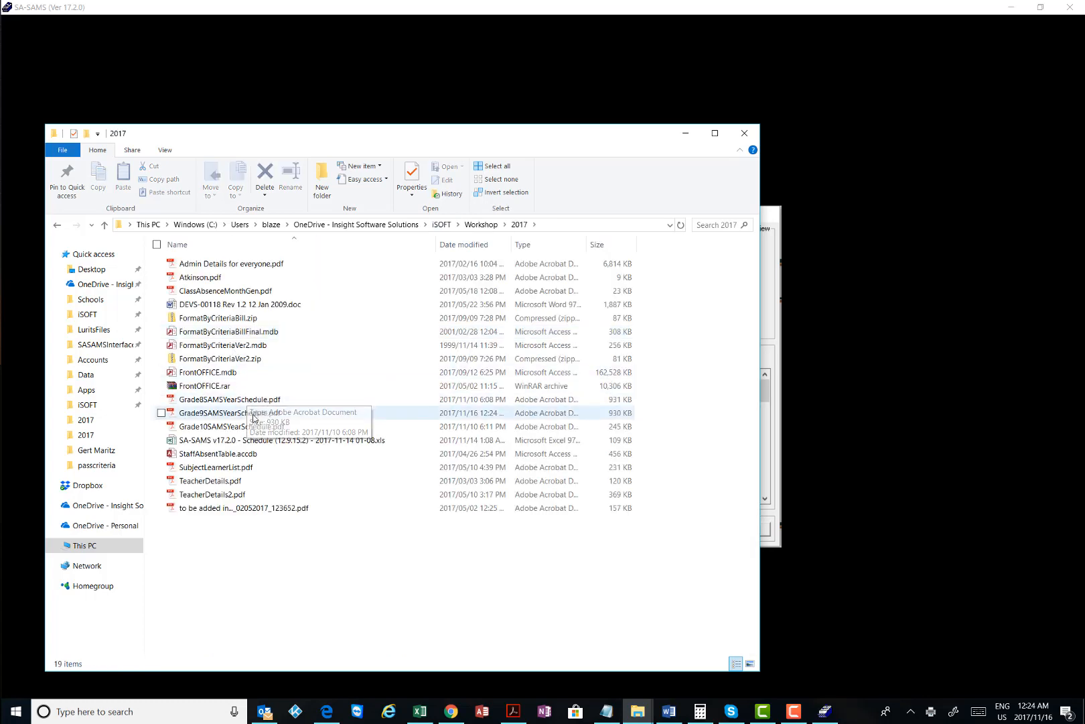
pyautogui.click(238, 413)
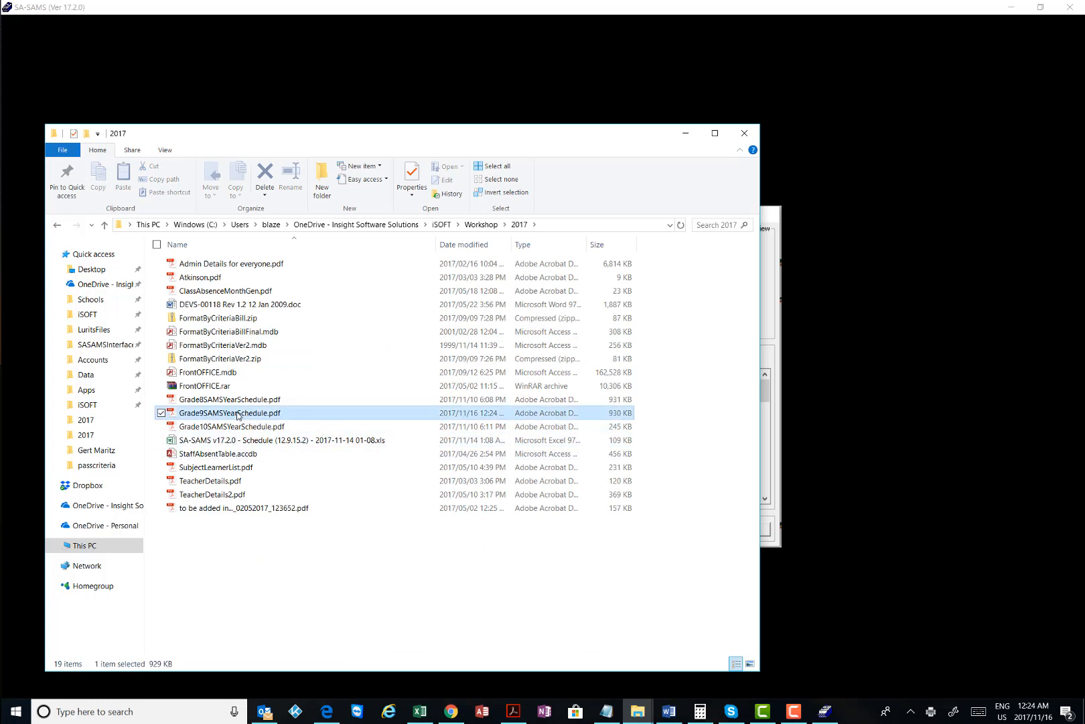
pyautogui.doubleClick(345, 410)
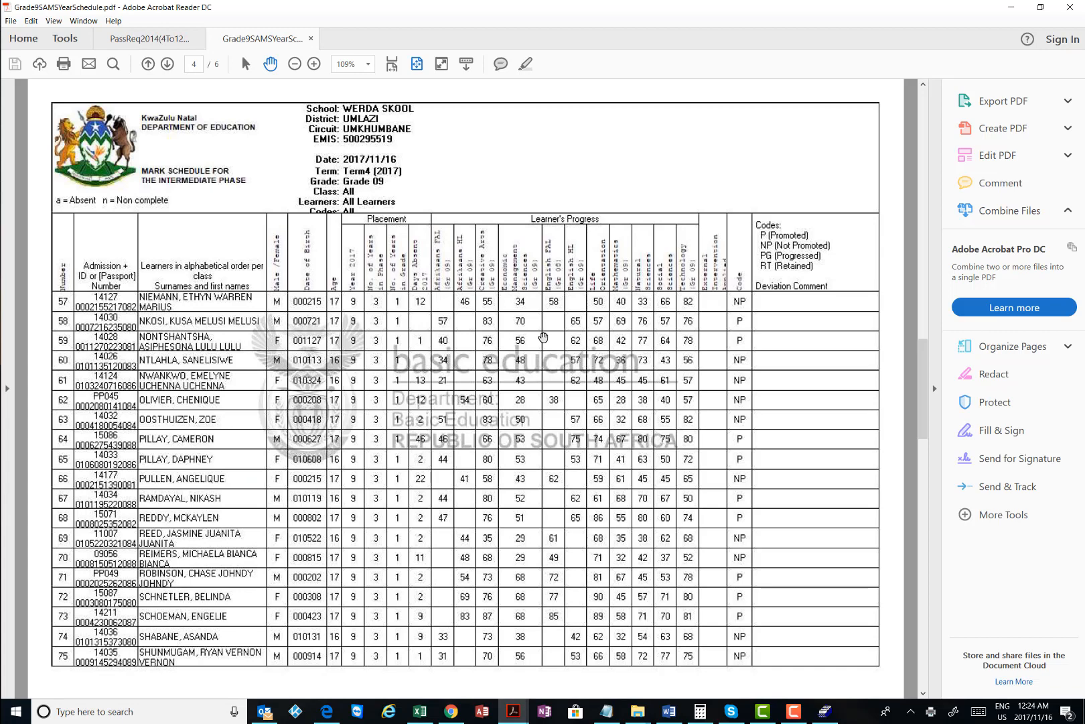
# Scroll the Grade 9 schedule PDF, return to page 1, then minimize Acrobat and Explorer
pyautogui.scroll(-4, 543, 337)
pyautogui.press('Home')
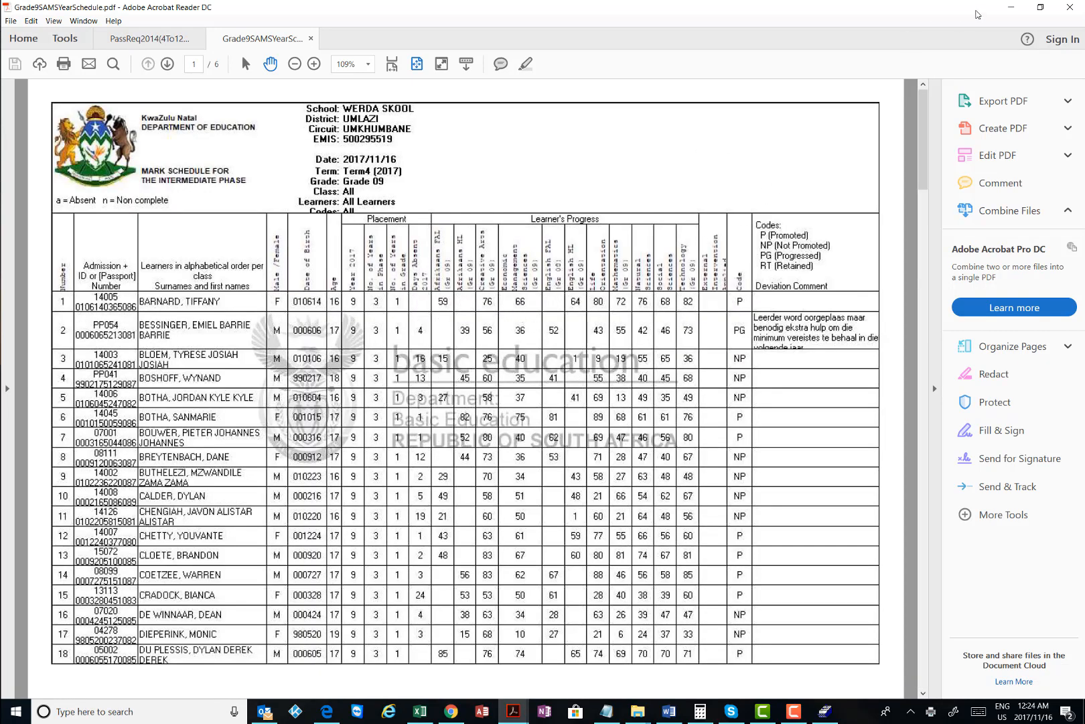
pyautogui.click(1012, 8)
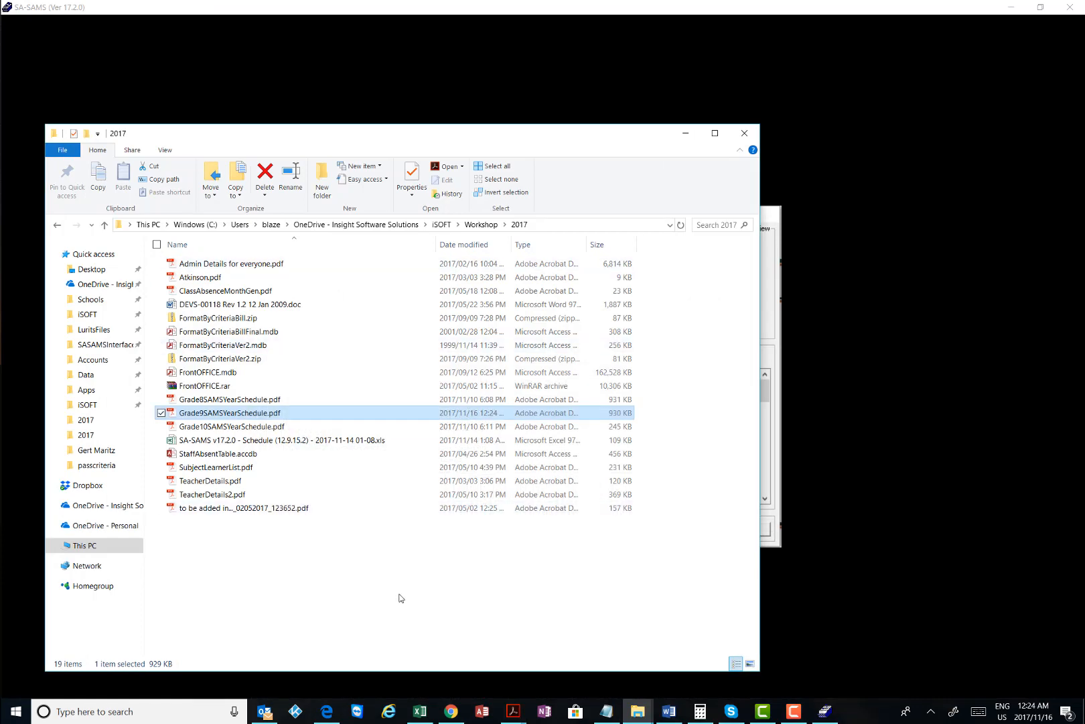
pyautogui.click(400, 562)
pyautogui.click(685, 133)
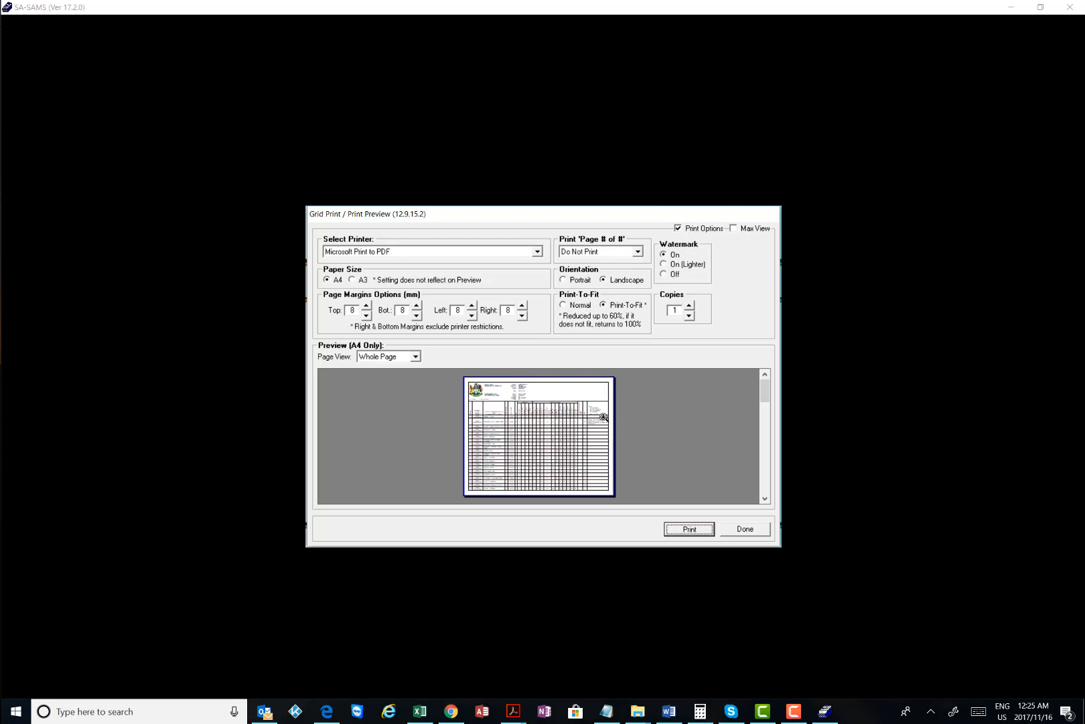
# Close the Grid Print preview and the Gr 4 - 9 mark schedule window
pyautogui.click(745, 529)
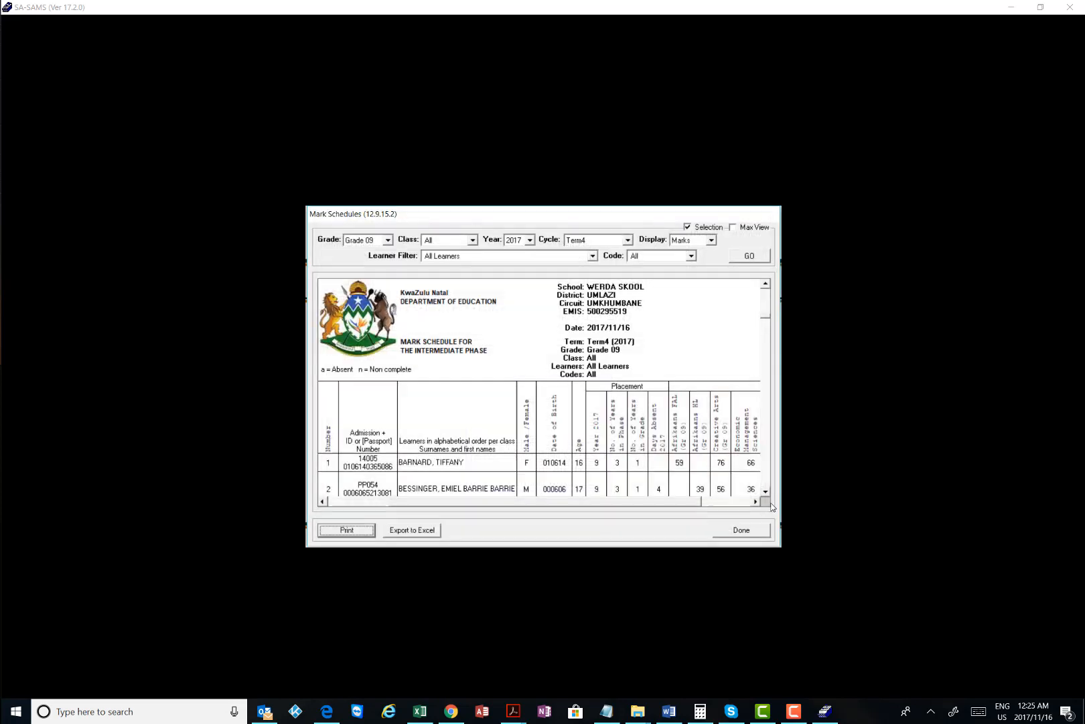
pyautogui.click(750, 531)
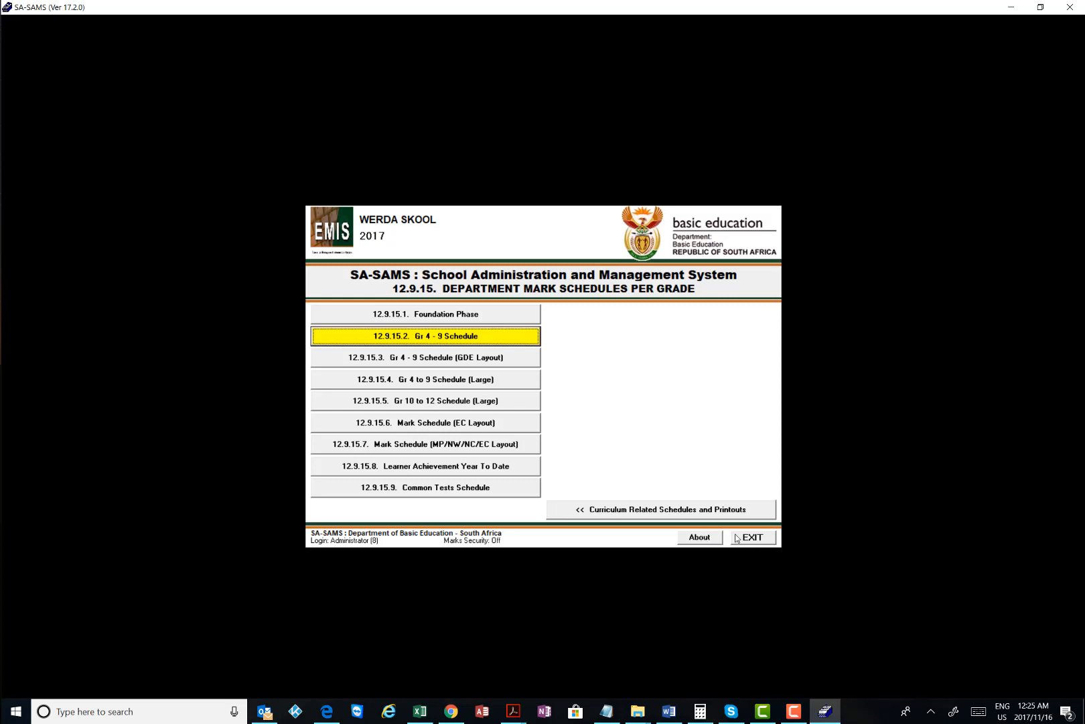
# Load the English Home Language (Gr 09) Term4 common tests schedule for 56 learners, review it, close it
pyautogui.click(435, 488)
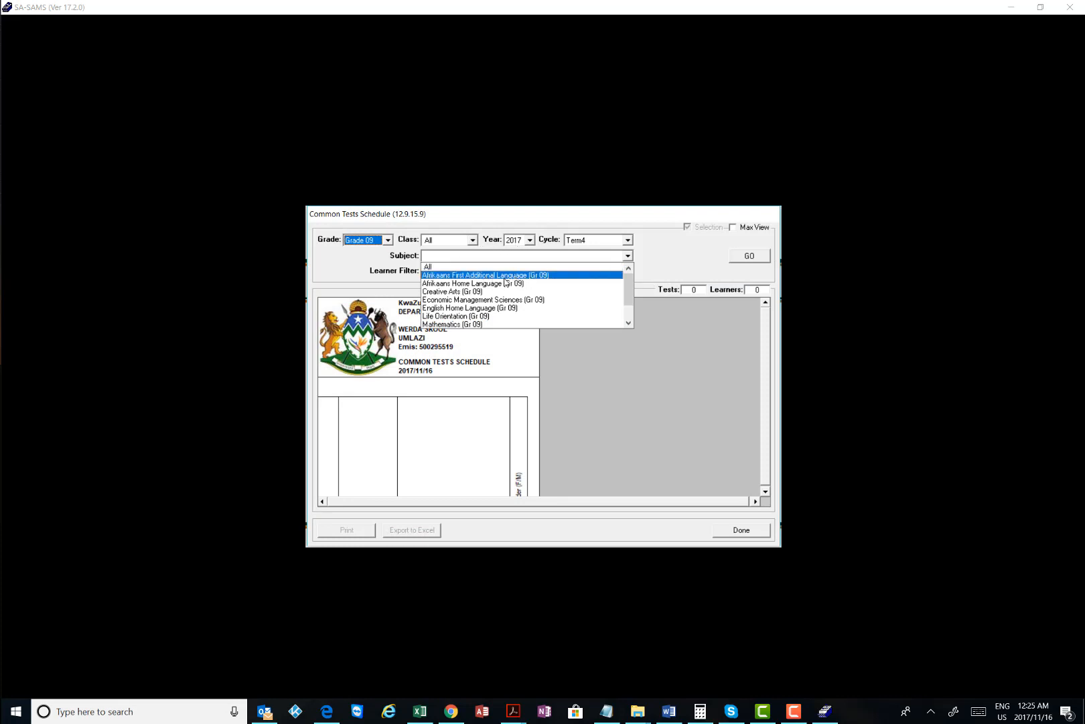
pyautogui.click(469, 307)
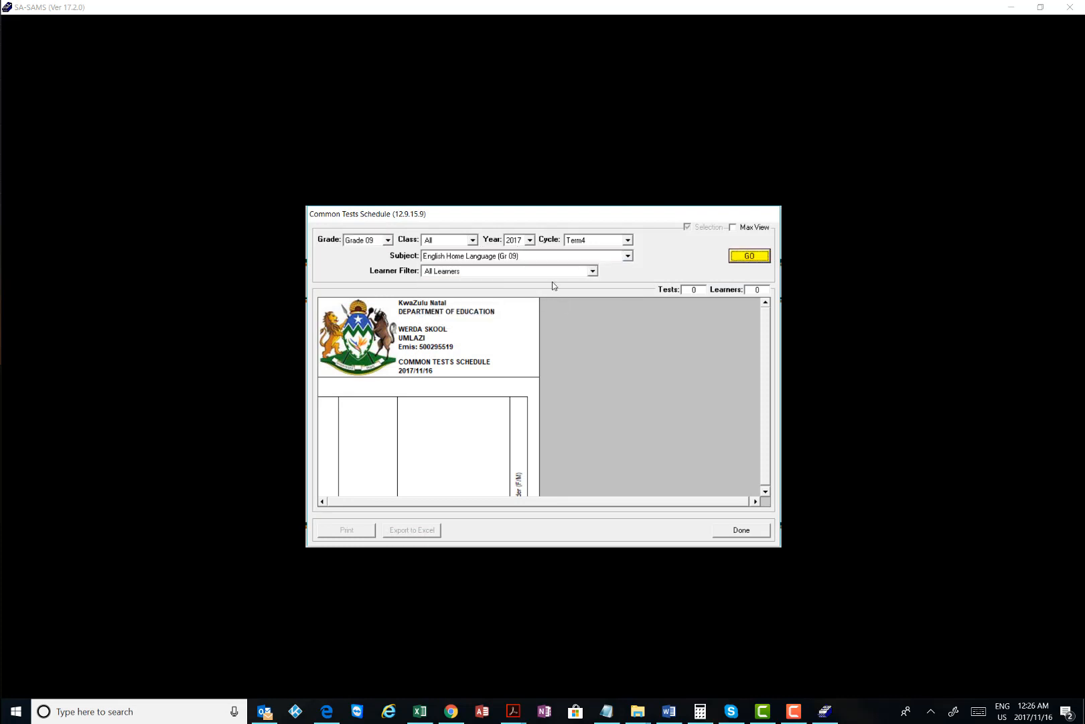
pyautogui.click(752, 256)
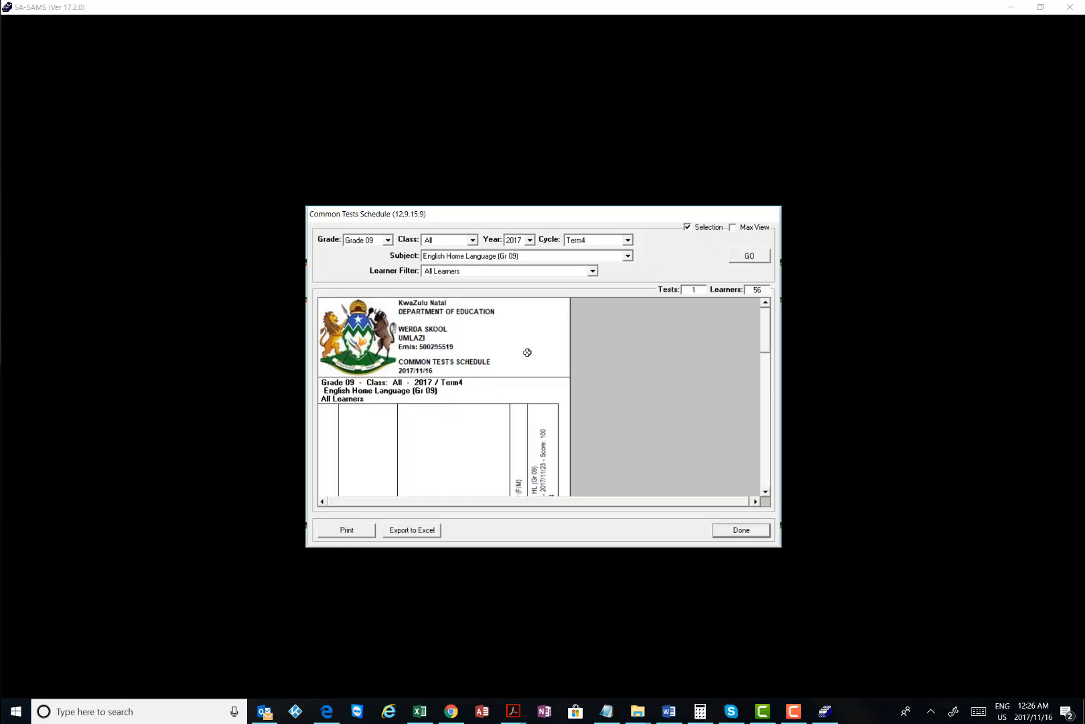
pyautogui.scroll(-3, 534, 414)
pyautogui.scroll(3, 534, 415)
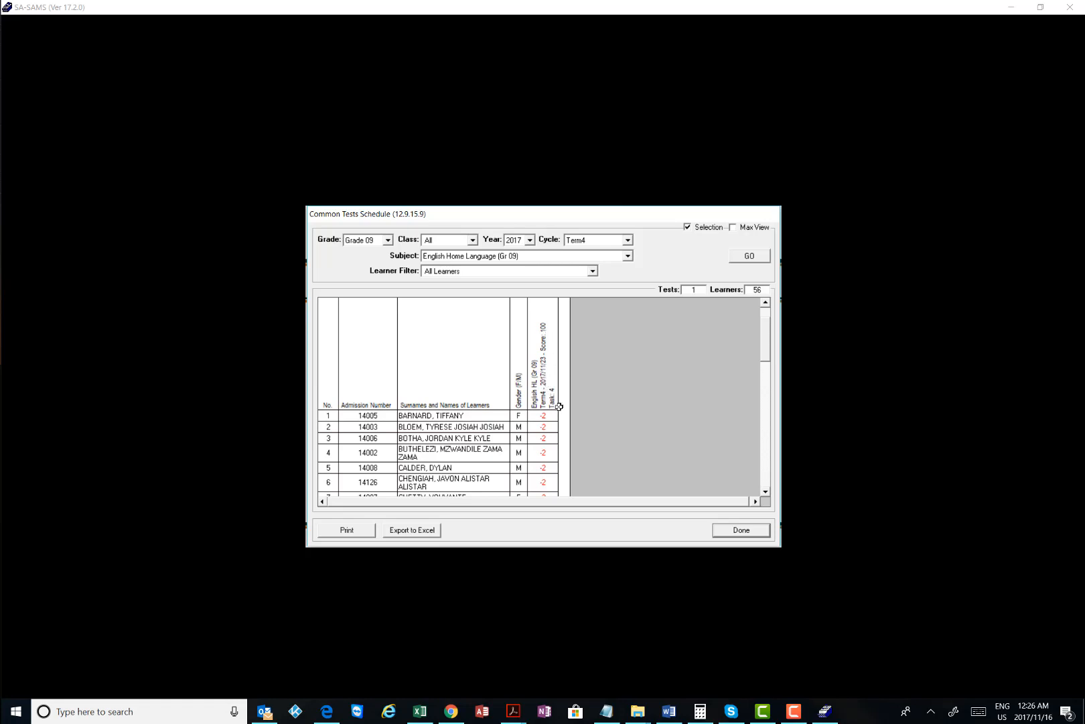
pyautogui.click(766, 533)
# Exit SA-SAMS, open FrontMarkBook.mdb, log in as the educator with the password, and open Subject Mark Capture
pyautogui.click(745, 536)
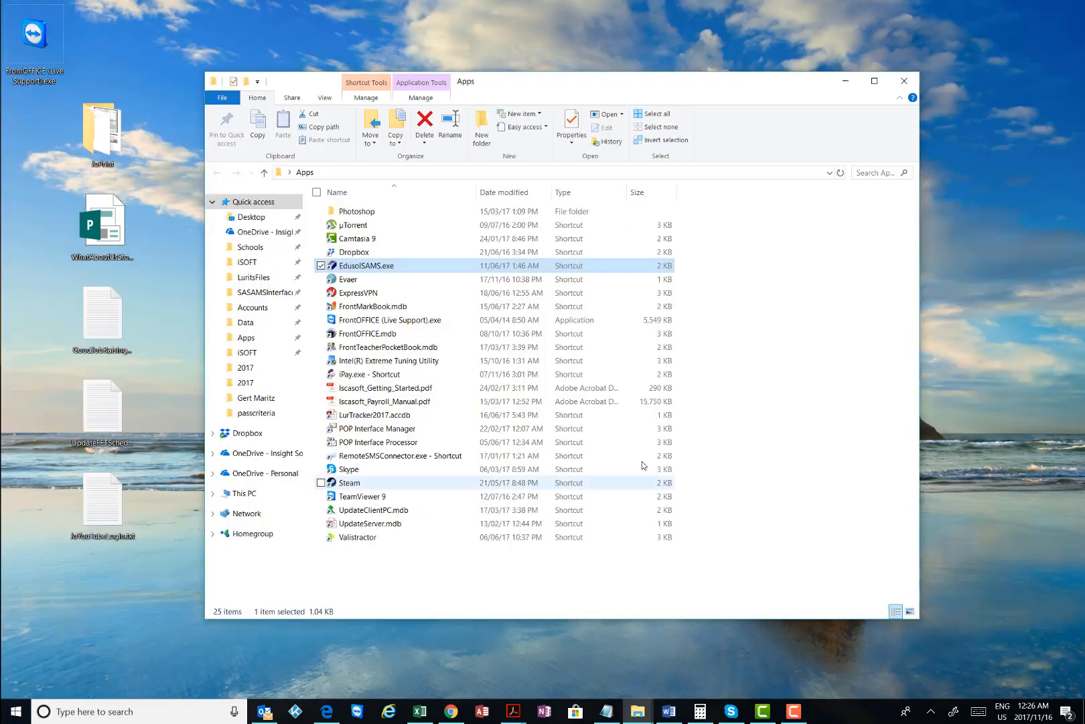
pyautogui.doubleClick(378, 306)
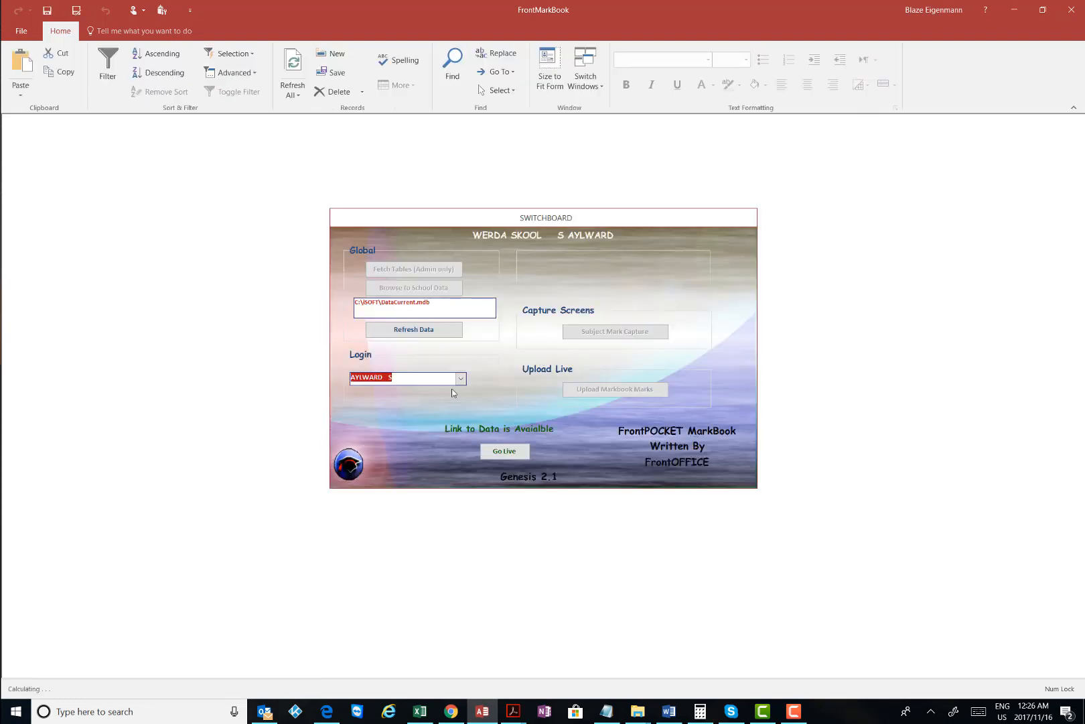
pyautogui.click(461, 379)
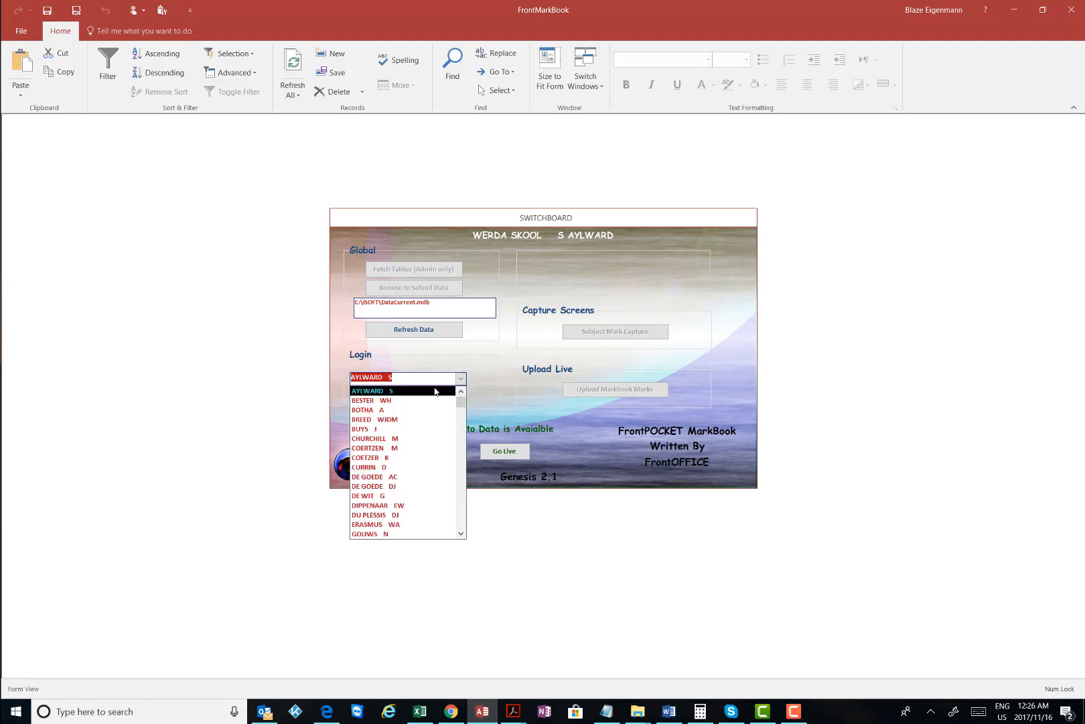
pyautogui.click(432, 391)
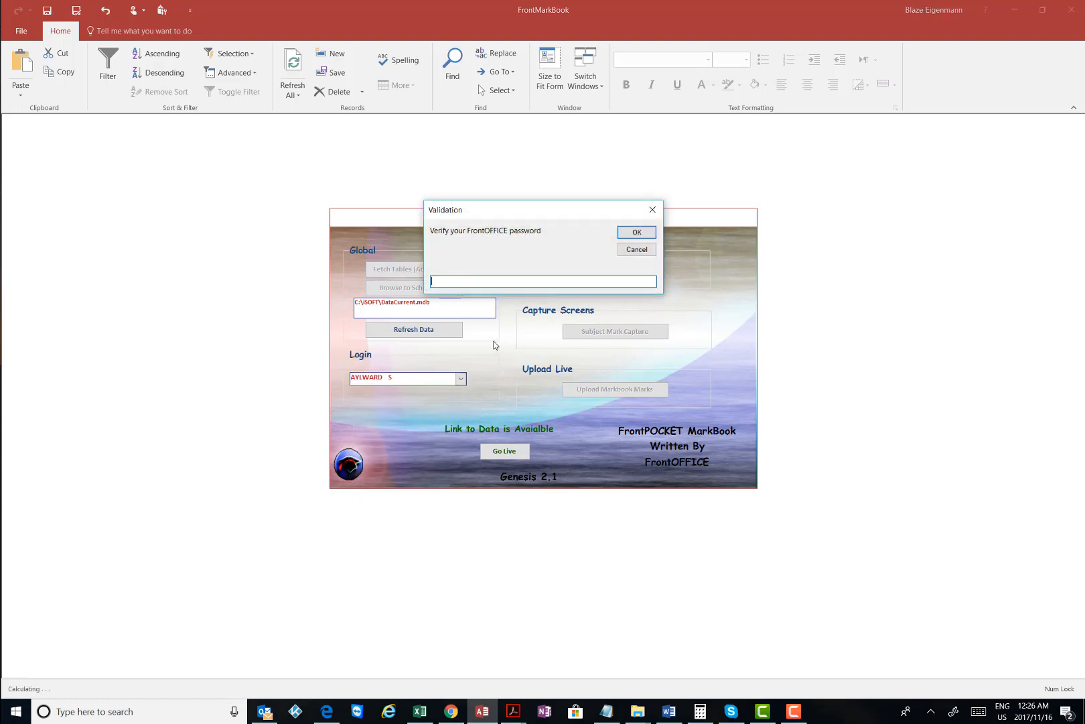
pyautogui.click(634, 233)
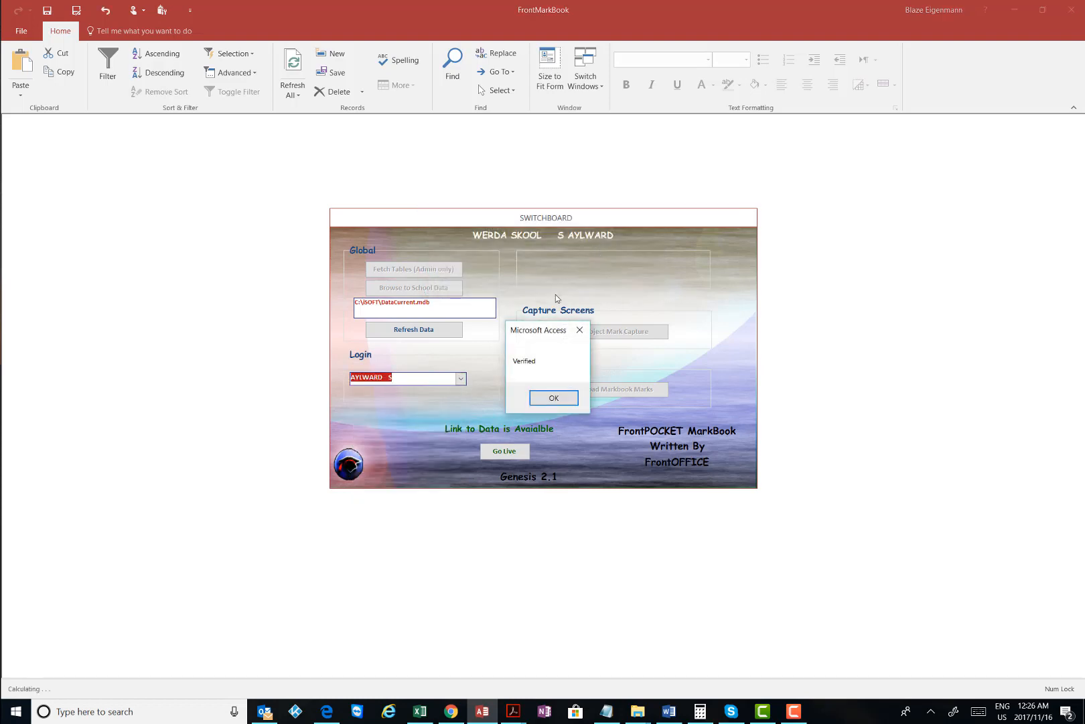
pyautogui.click(556, 399)
pyautogui.click(599, 332)
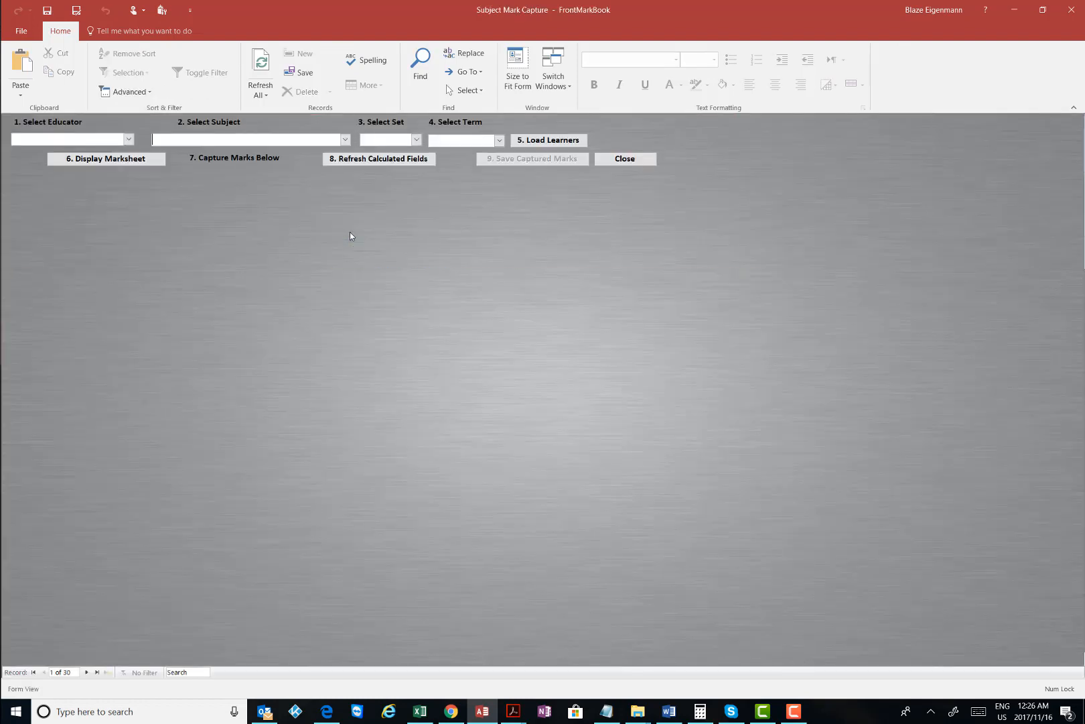
# Choose the educator, English Home Language (Gr 09), set 9E1 ENG 9 4954 and Term4, then display the marksheet
pyautogui.click(128, 140)
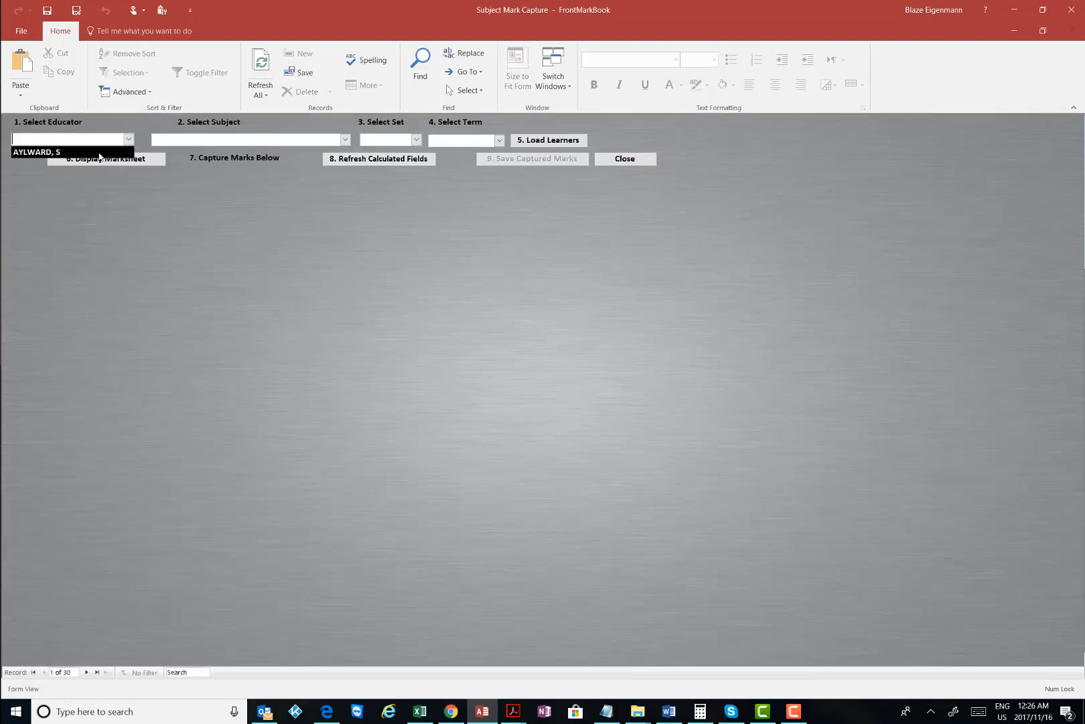
pyautogui.click(104, 154)
pyautogui.click(345, 140)
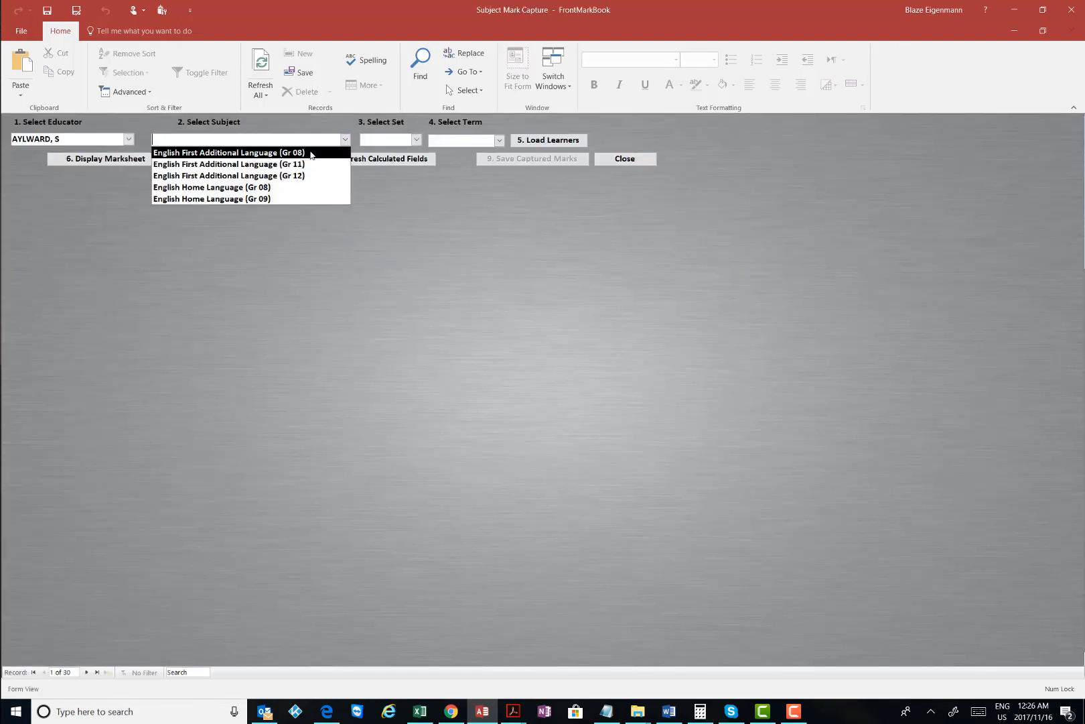
pyautogui.click(265, 199)
pyautogui.click(416, 139)
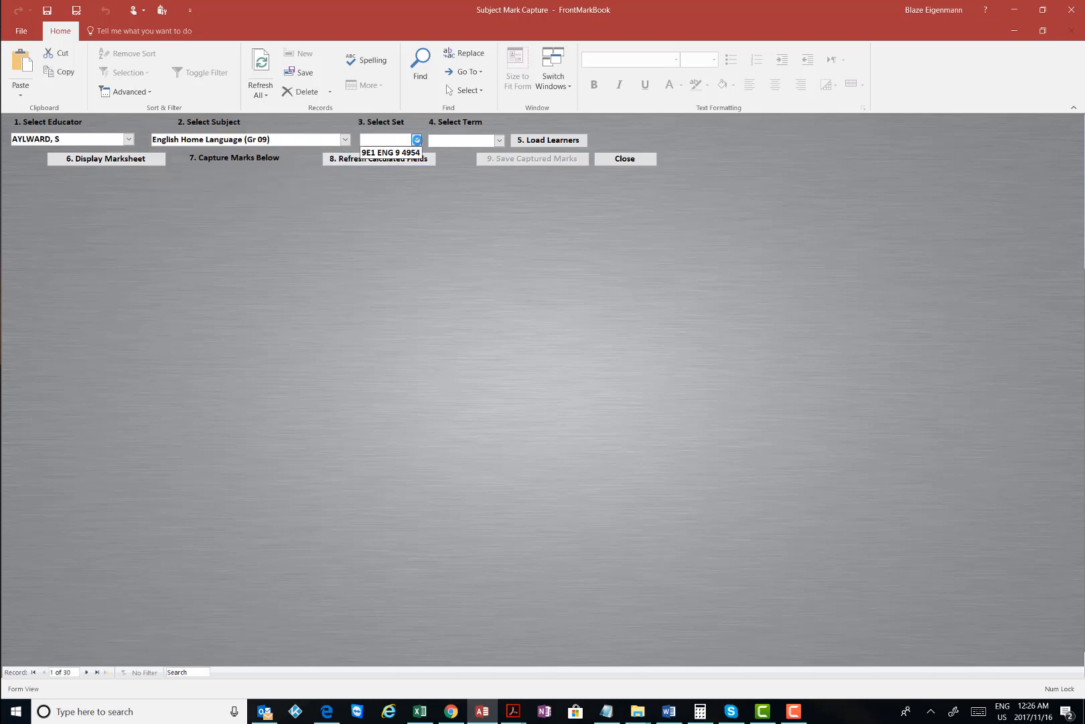
pyautogui.click(390, 150)
pyautogui.click(499, 140)
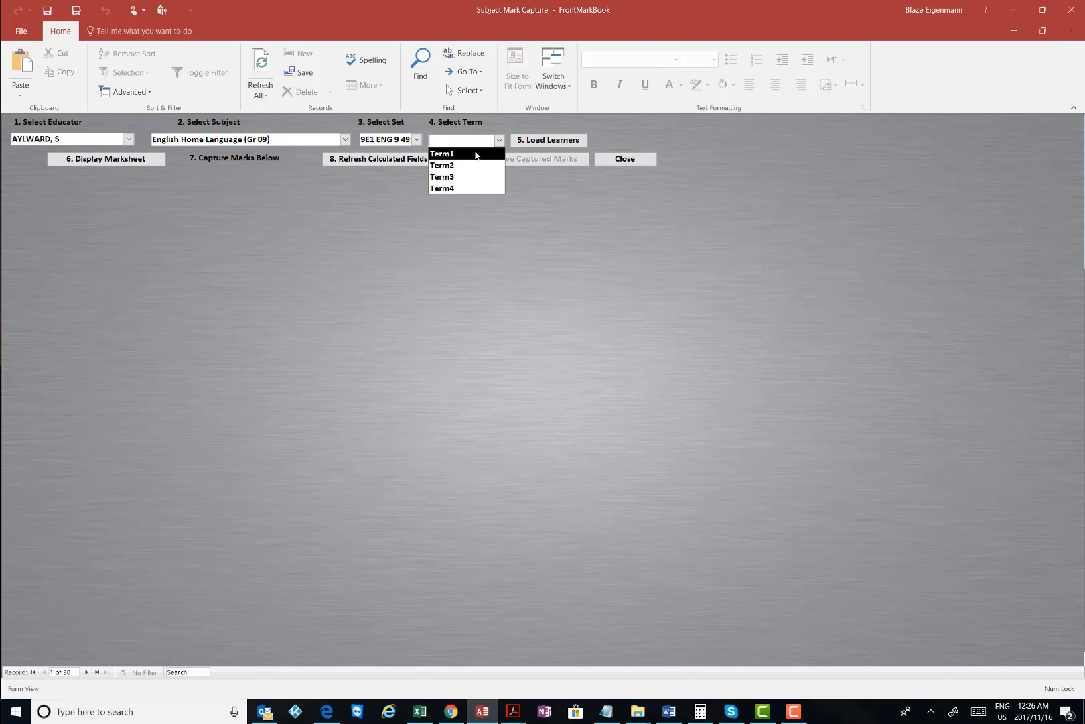
pyautogui.press('Down')
pyautogui.press('Down')
pyautogui.press('Down')
pyautogui.click(587, 142)
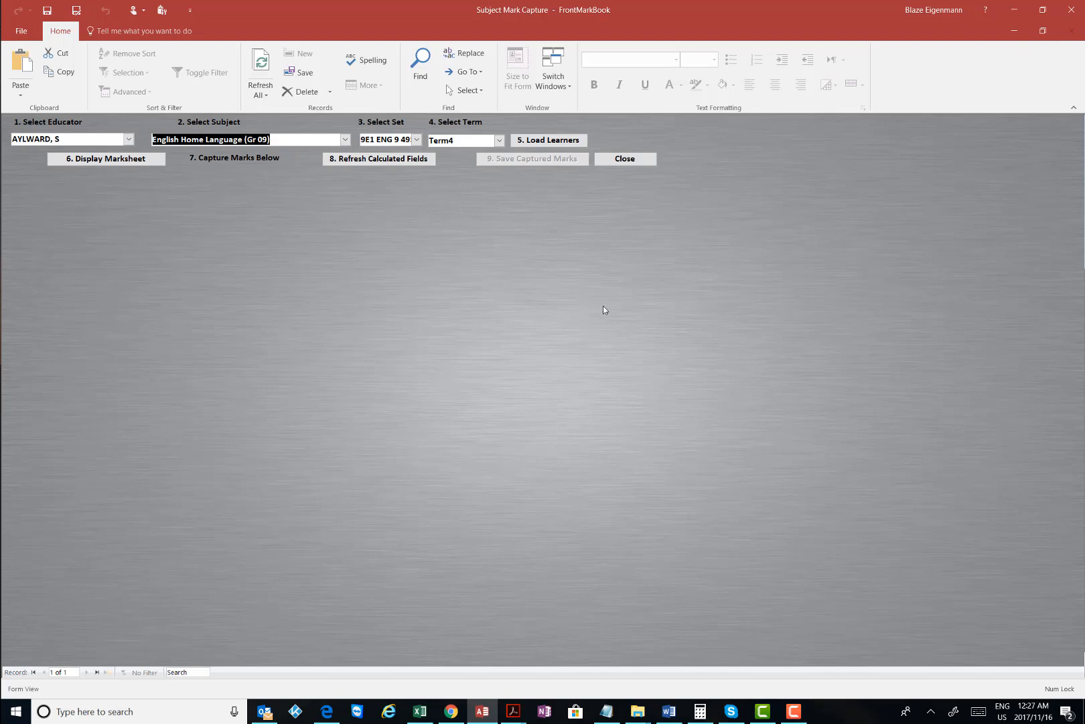
pyautogui.click(619, 395)
pyautogui.click(141, 164)
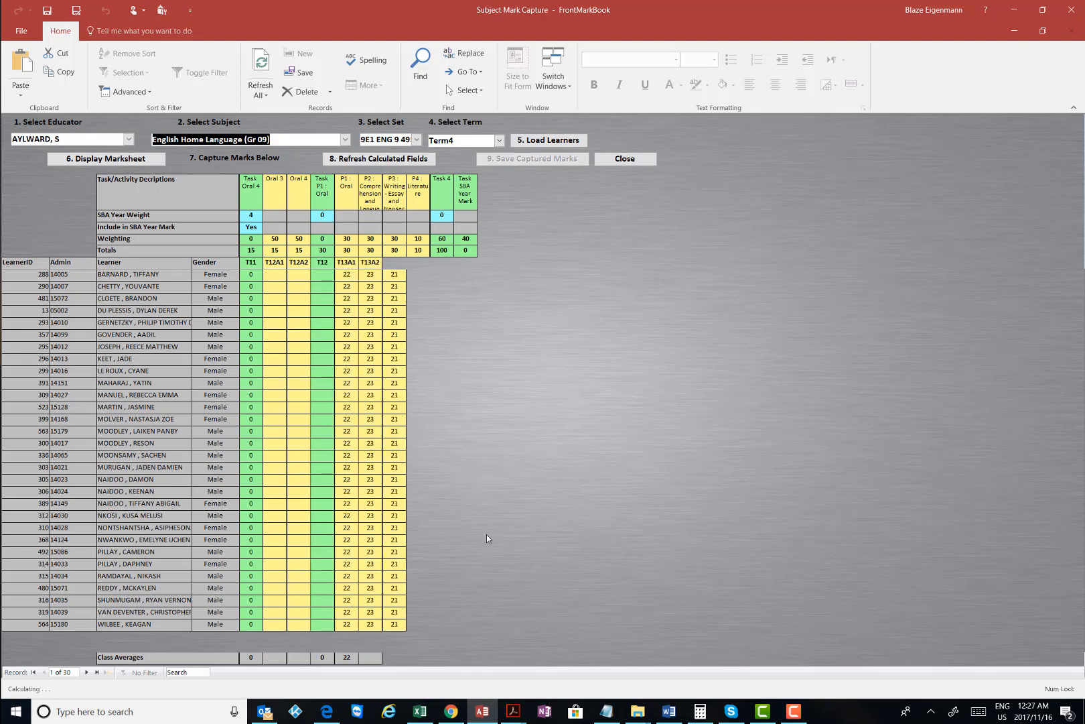
# Inspect Barnard's T13 marks (A1 22, A2 23, A3 21) and the T13 total of 72
pyautogui.click(794, 715)
pyautogui.click(685, 648)
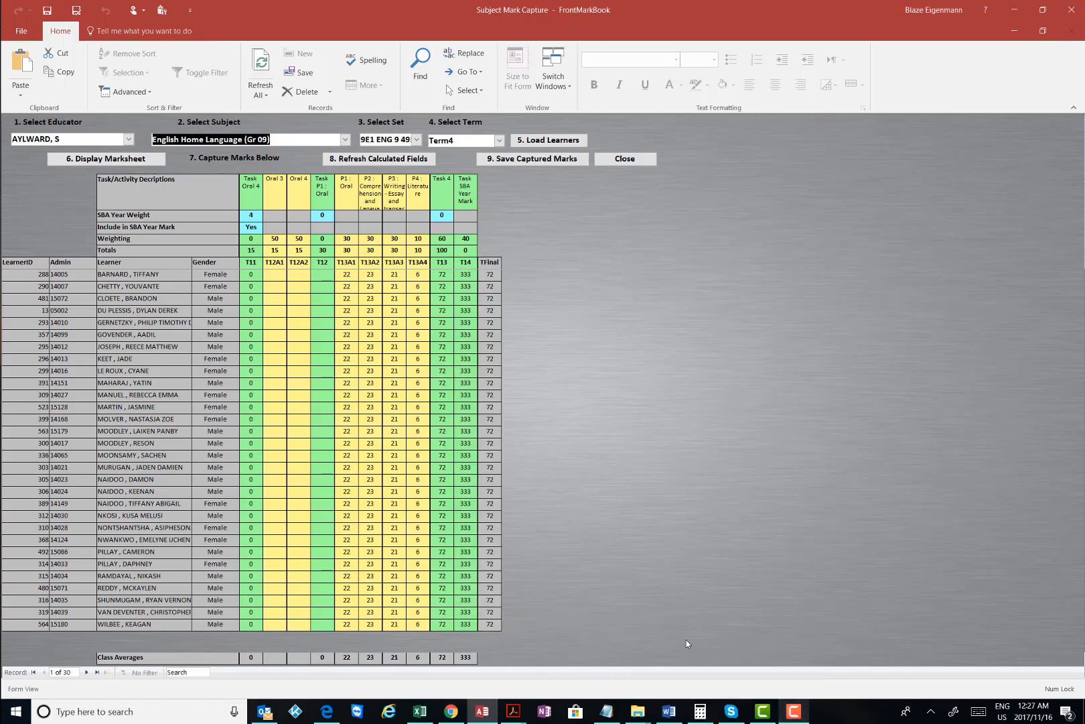
pyautogui.click(445, 274)
pyautogui.doubleClick(445, 274)
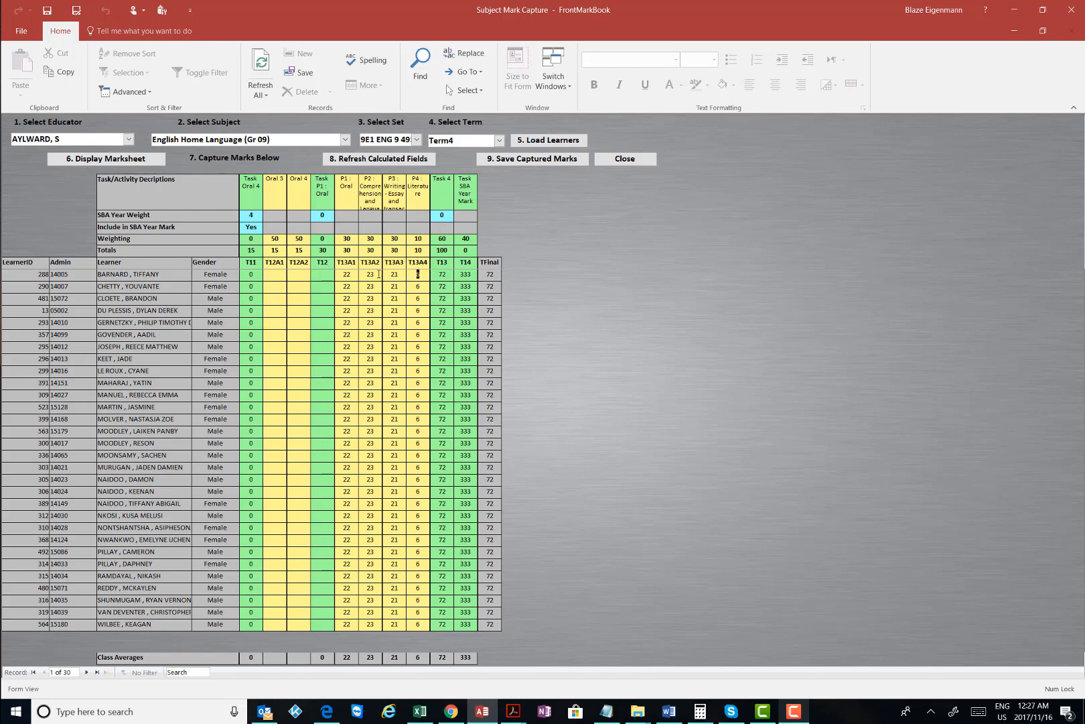
pyautogui.click(353, 275)
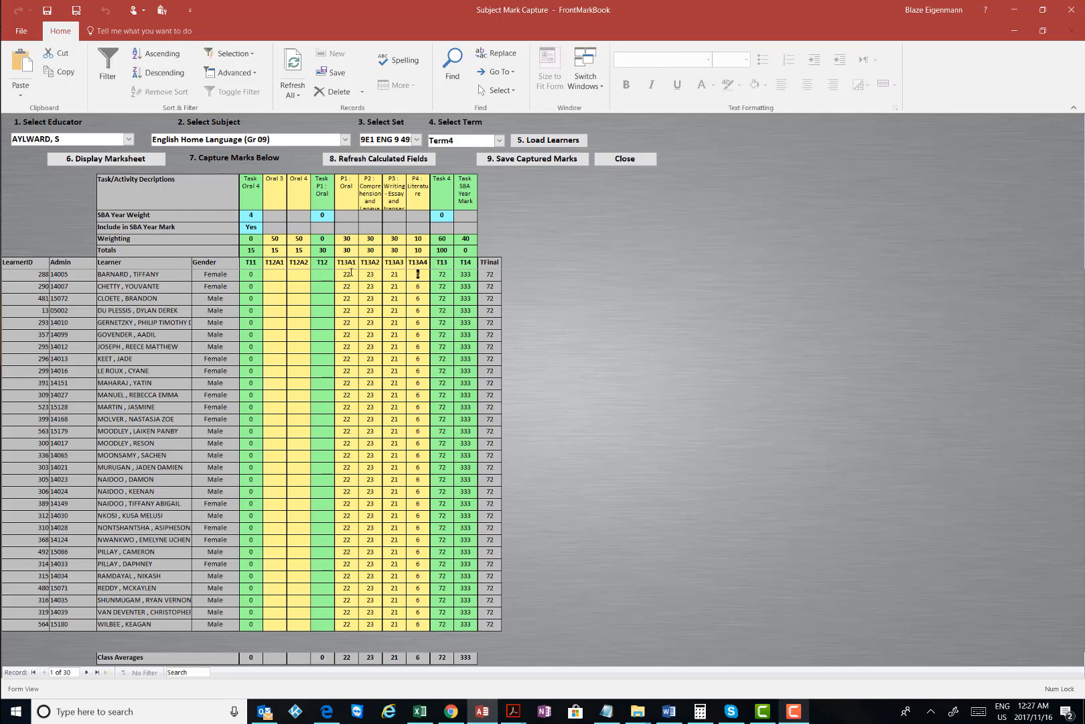
pyautogui.click(393, 274)
pyautogui.doubleClick(363, 274)
pyautogui.moveTo(355, 276); pyautogui.dragTo(335, 275)
pyautogui.click(376, 276)
pyautogui.click(360, 275)
pyautogui.moveTo(355, 187); pyautogui.dragTo(330, 185)
pyautogui.click(375, 194)
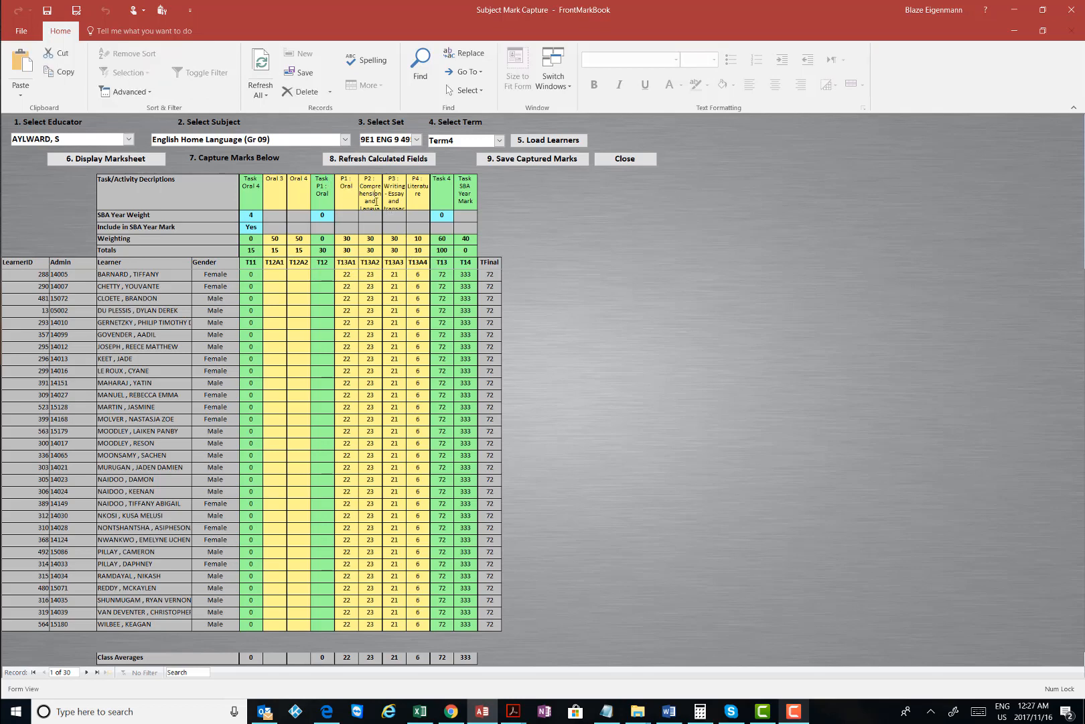
pyautogui.moveTo(379, 274); pyautogui.dragTo(349, 270)
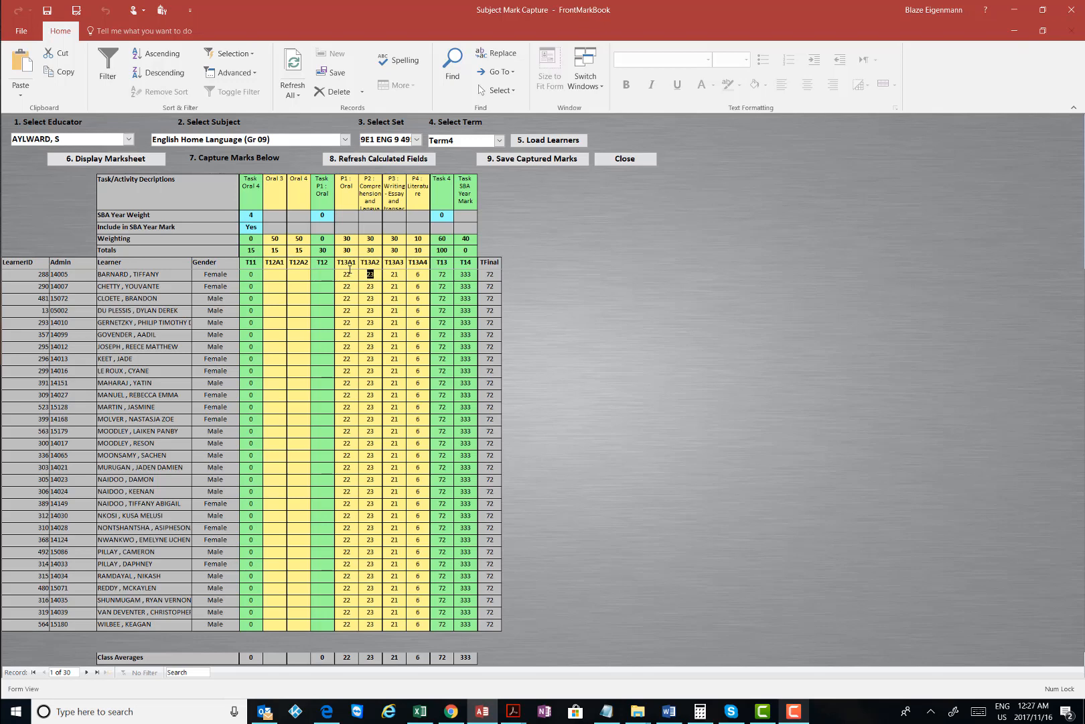
pyautogui.doubleClick(402, 274)
pyautogui.doubleClick(446, 275)
pyautogui.press('Down')
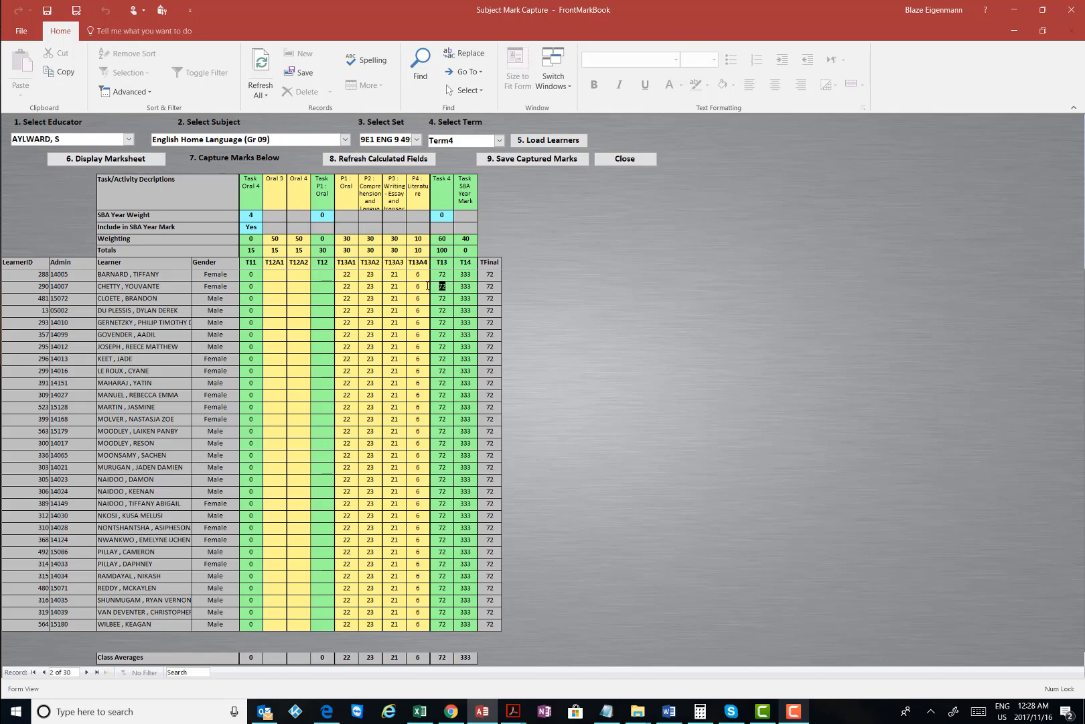
# Recheck Barnard's T13A1 mark of 22 by selecting it several times
pyautogui.click(356, 275)
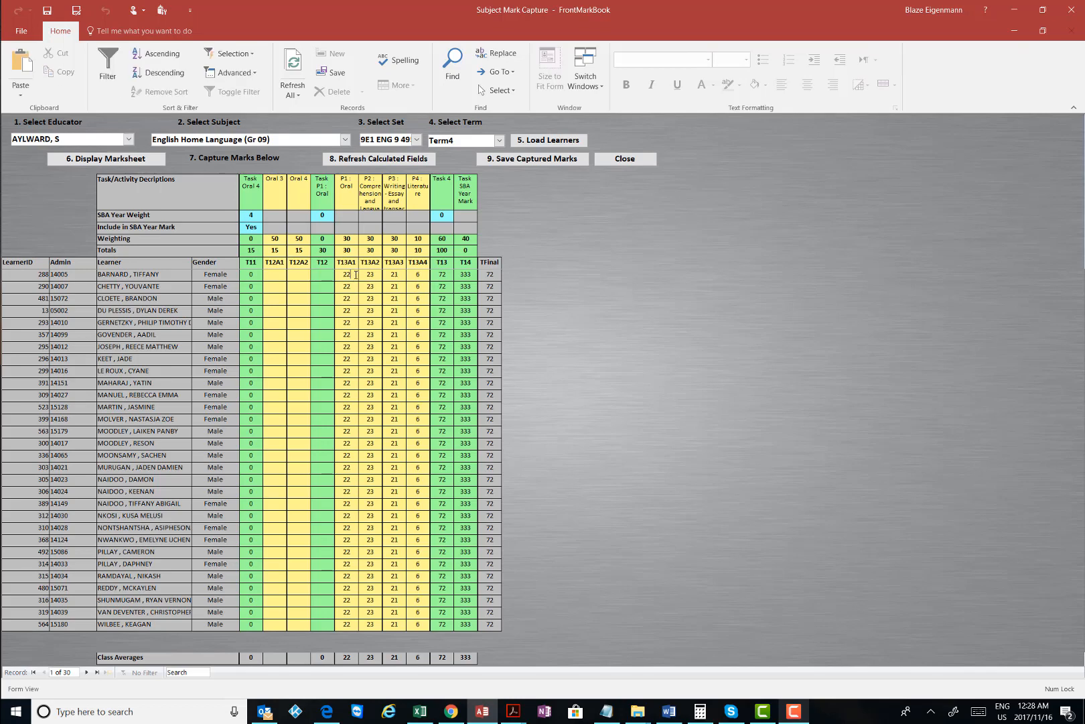
pyautogui.moveTo(355, 275); pyautogui.dragTo(343, 271)
pyautogui.click(356, 276)
pyautogui.click(354, 274)
pyautogui.moveTo(337, 273); pyautogui.dragTo(350, 274)
pyautogui.click(355, 274)
pyautogui.moveTo(353, 274); pyautogui.dragTo(327, 267)
pyautogui.click(351, 274)
pyautogui.doubleClick(352, 274)
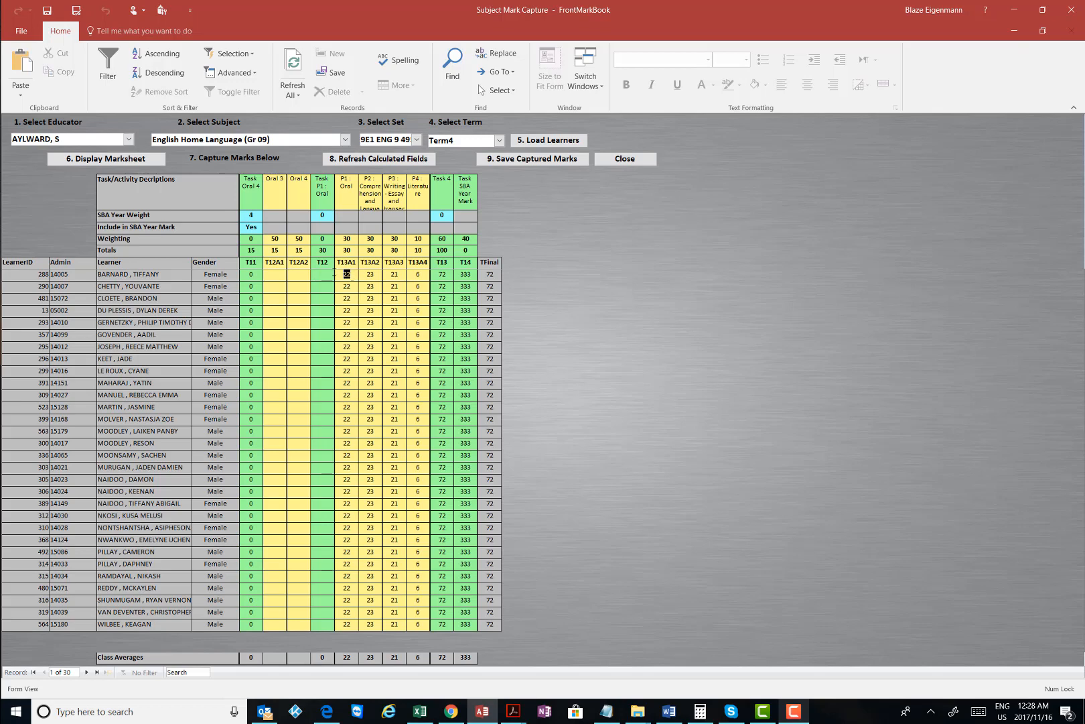
pyautogui.click(353, 273)
pyautogui.moveTo(340, 274); pyautogui.dragTo(353, 274)
pyautogui.click(350, 275)
pyautogui.doubleClick(349, 275)
# Save the captured Term 4 marks, acknowledge the Saving Data message, and close the mark capture form
pyautogui.click(540, 159)
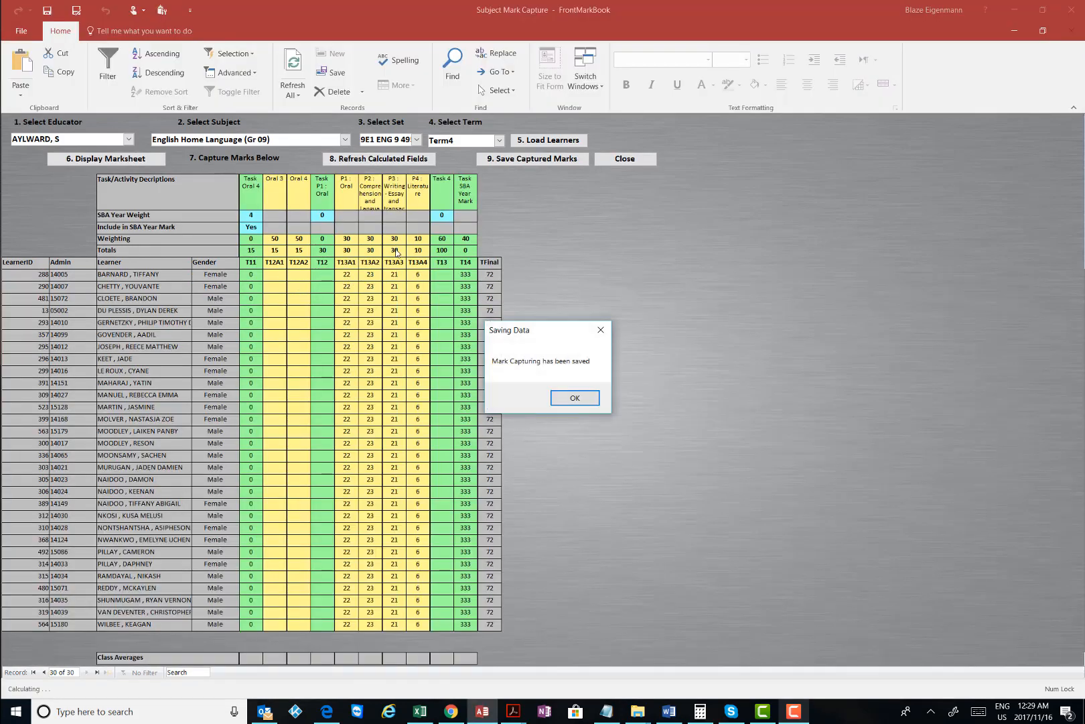
pyautogui.click(573, 398)
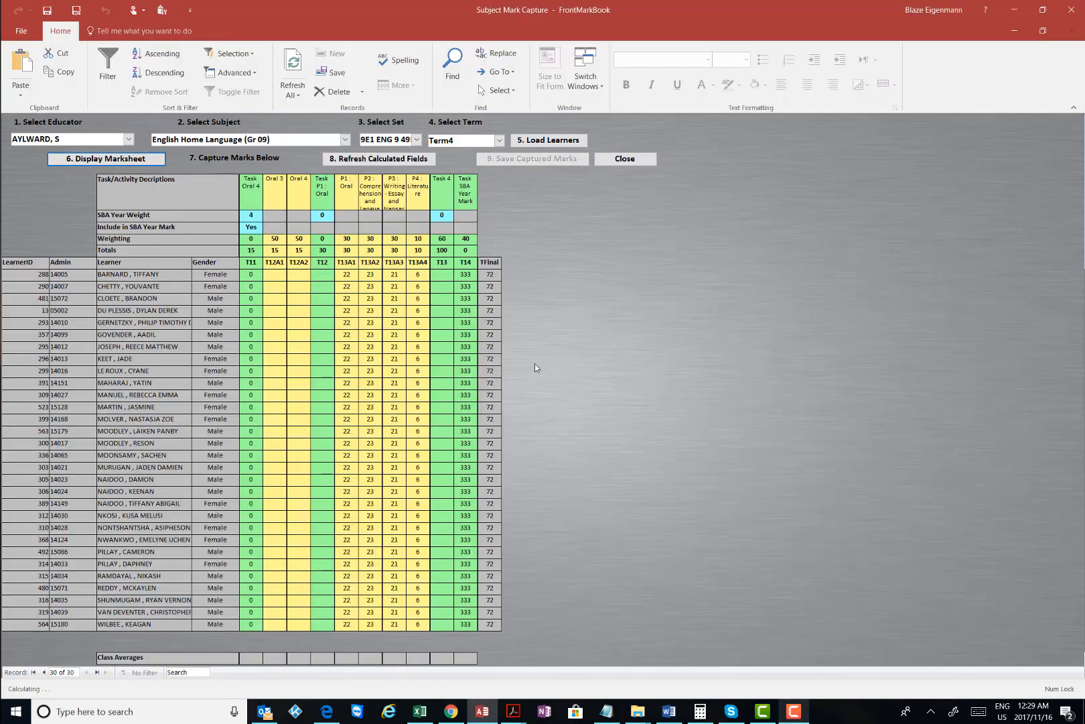
pyautogui.click(618, 159)
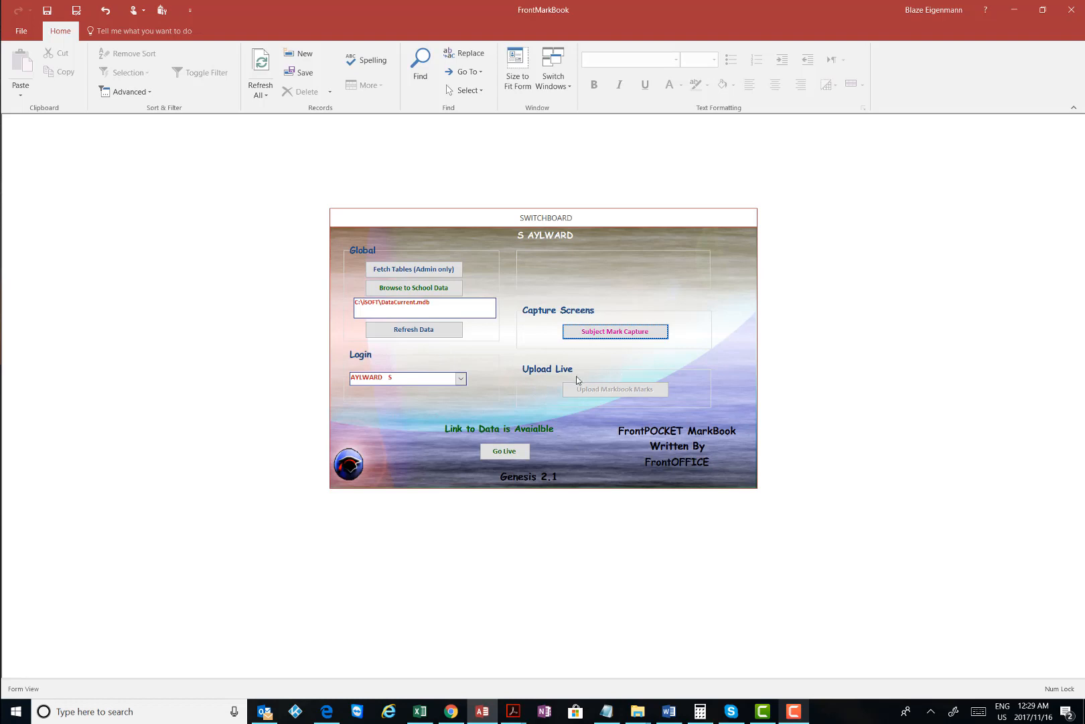
# Go Live and upload the markbook marks, confirming each update query through to the 30 rows
pyautogui.click(505, 451)
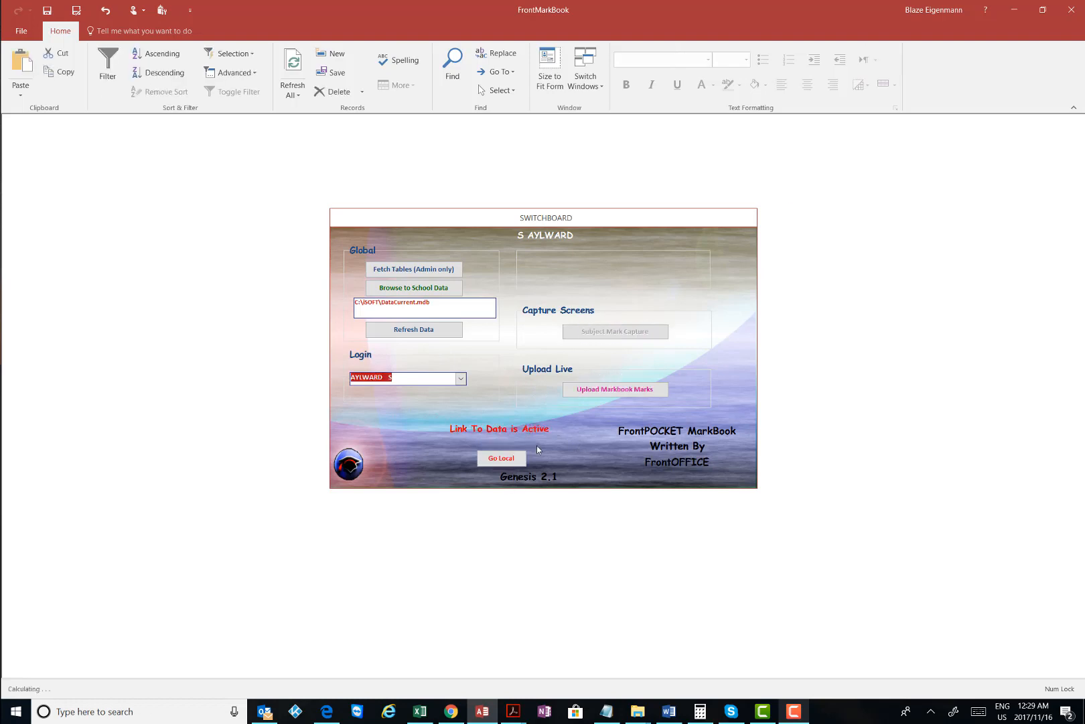
pyautogui.click(613, 390)
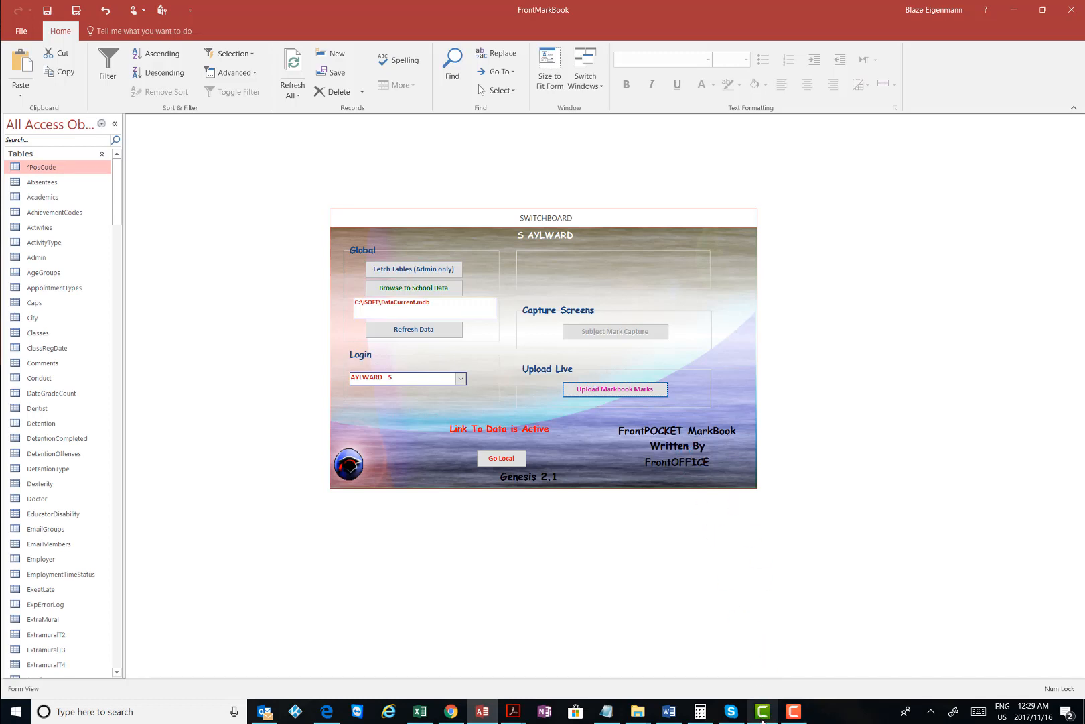
pyautogui.click(764, 717)
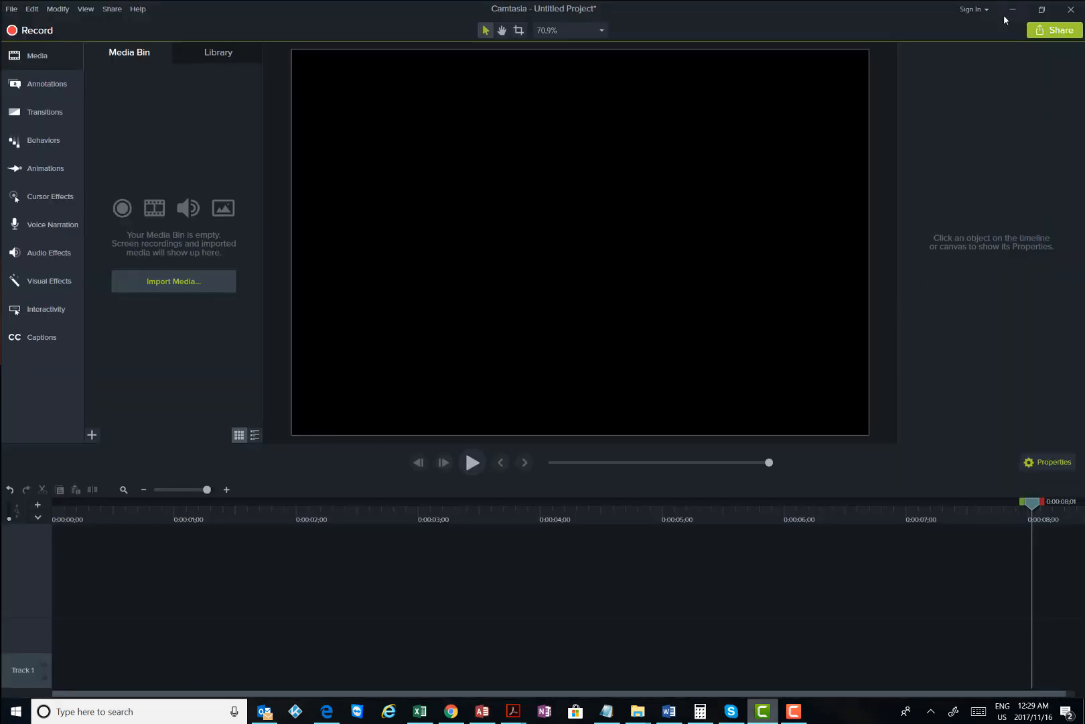
pyautogui.click(1012, 9)
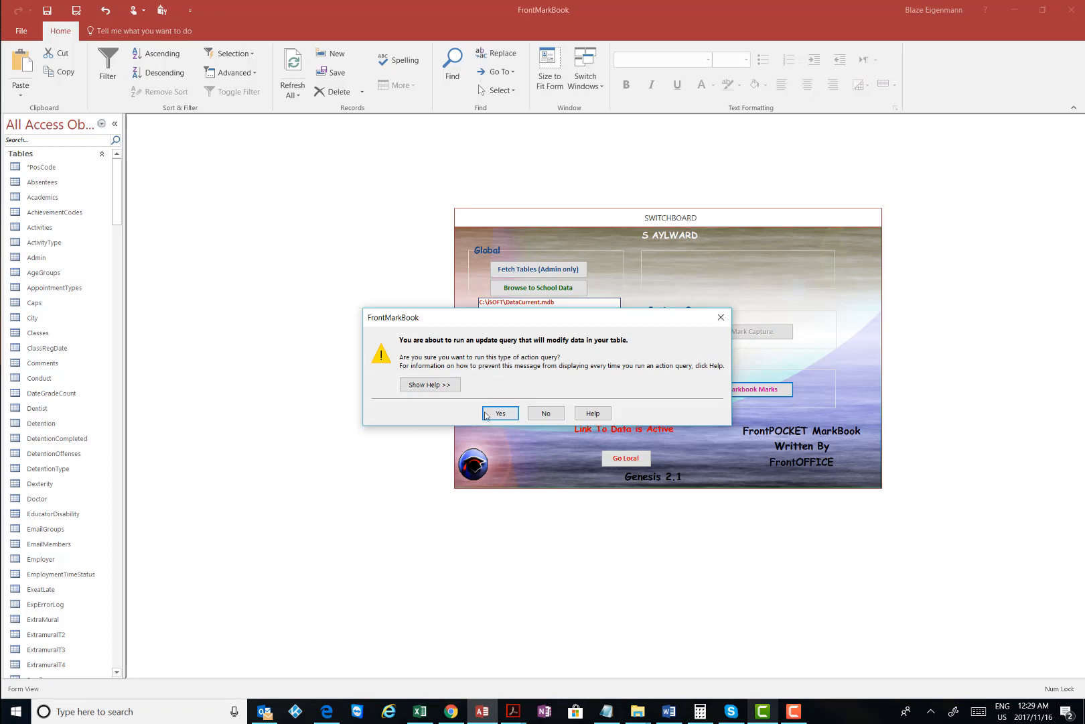
pyautogui.click(501, 412)
pyautogui.click(513, 404)
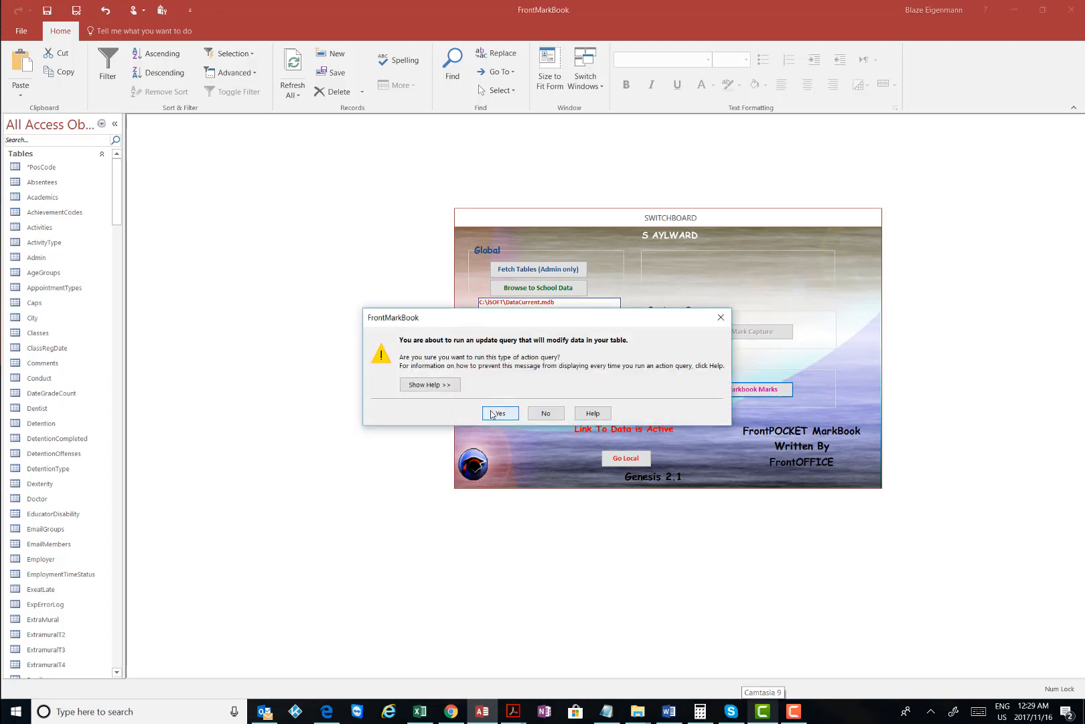
pyautogui.click(502, 412)
pyautogui.click(513, 404)
pyautogui.click(504, 412)
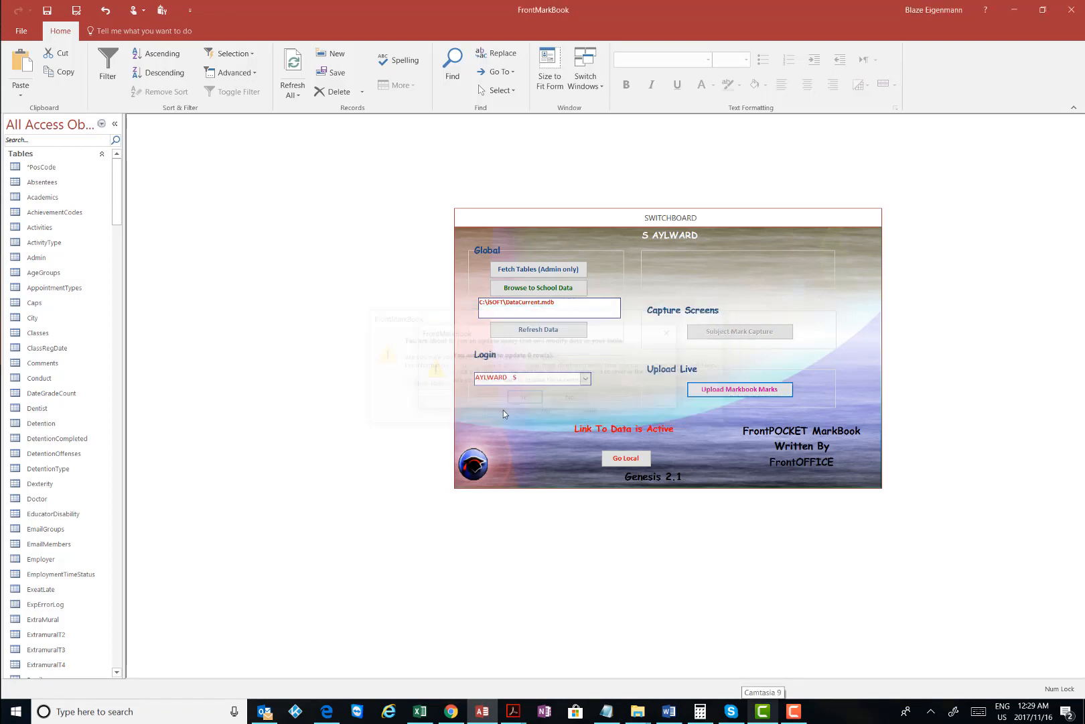
pyautogui.click(513, 404)
pyautogui.click(500, 412)
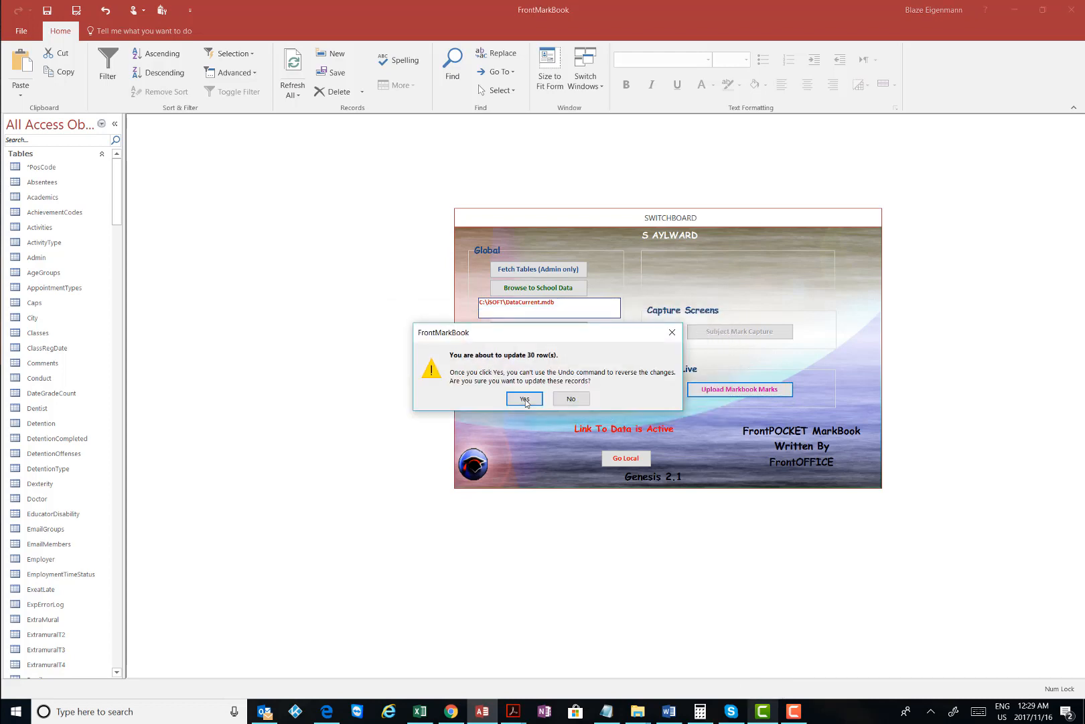
pyautogui.click(514, 402)
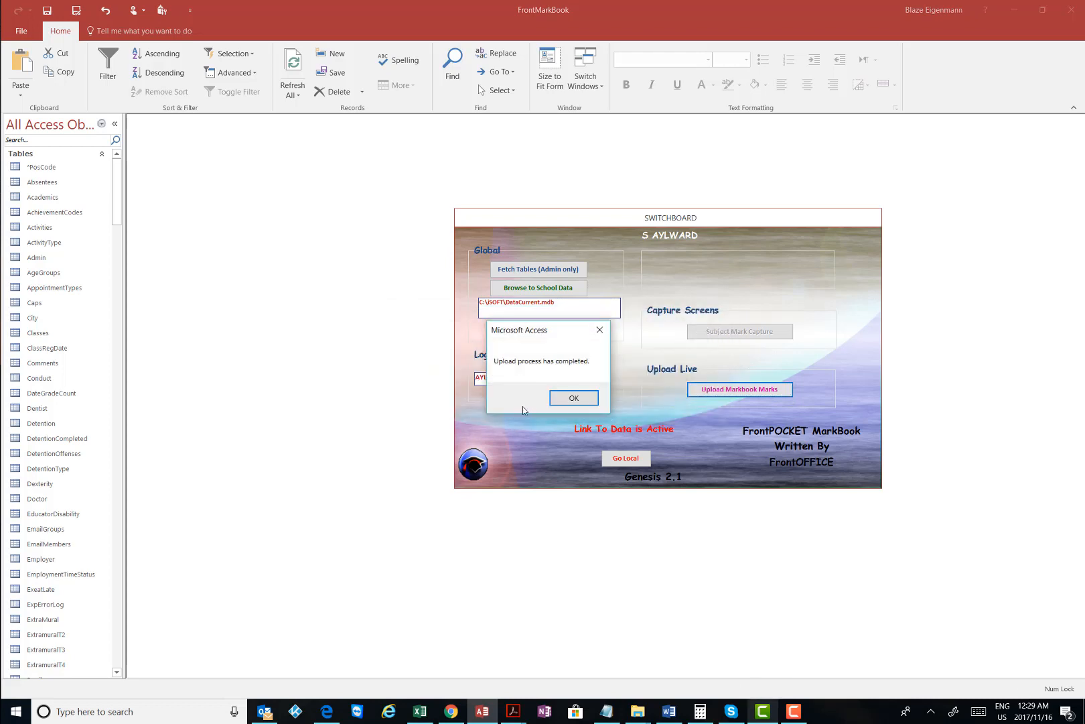
pyautogui.click(571, 401)
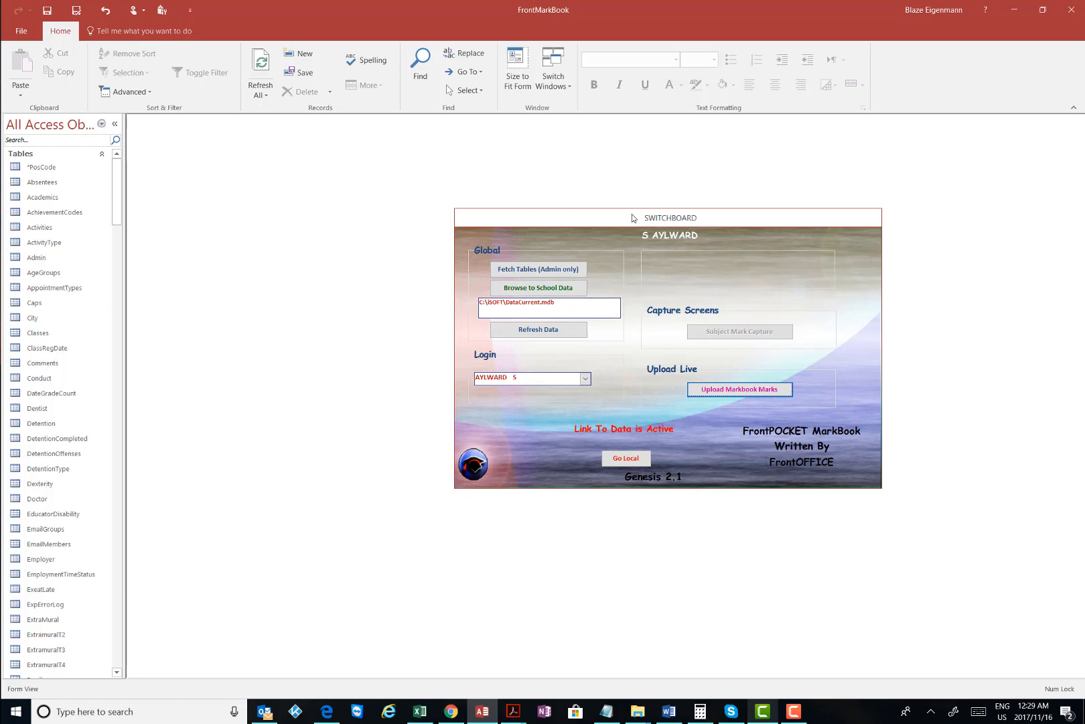
# Switch the markbook back to local data and close FrontMarkBook
pyautogui.moveTo(639, 222); pyautogui.dragTo(616, 223)
pyautogui.click(600, 462)
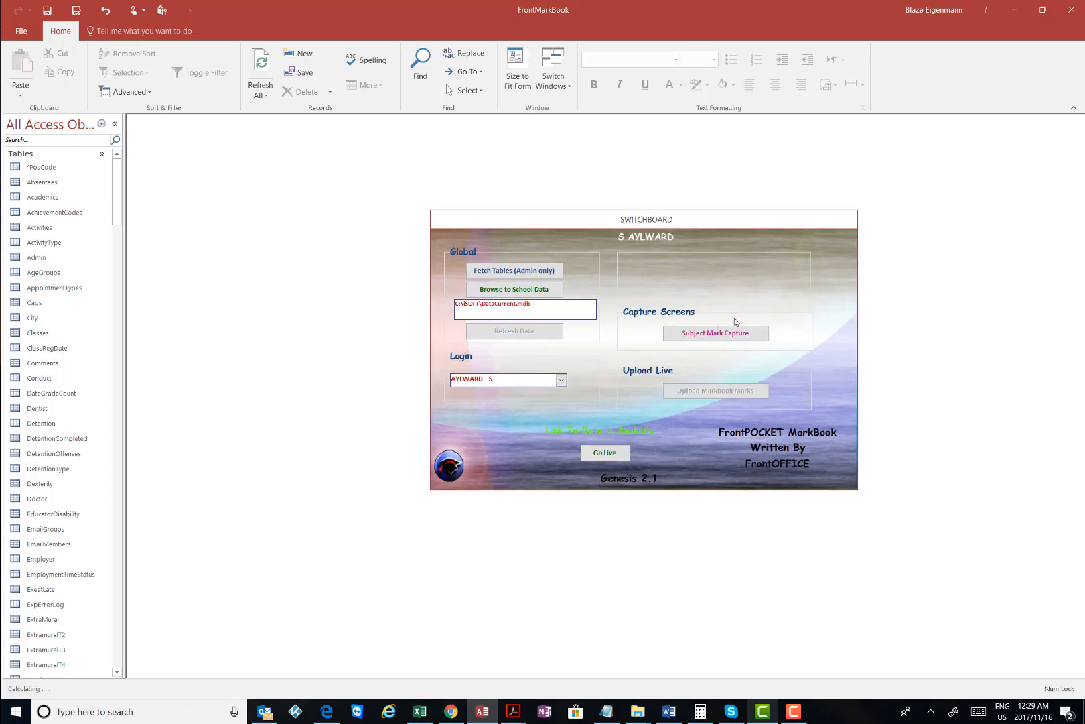
pyautogui.click(1072, 9)
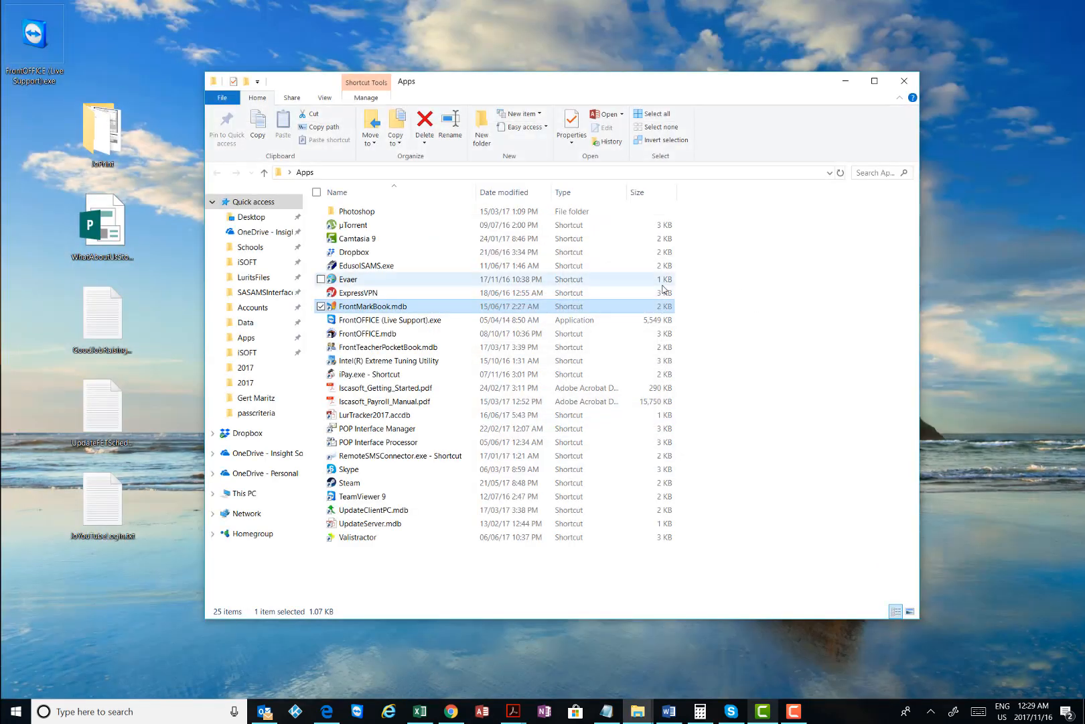
pyautogui.click(779, 395)
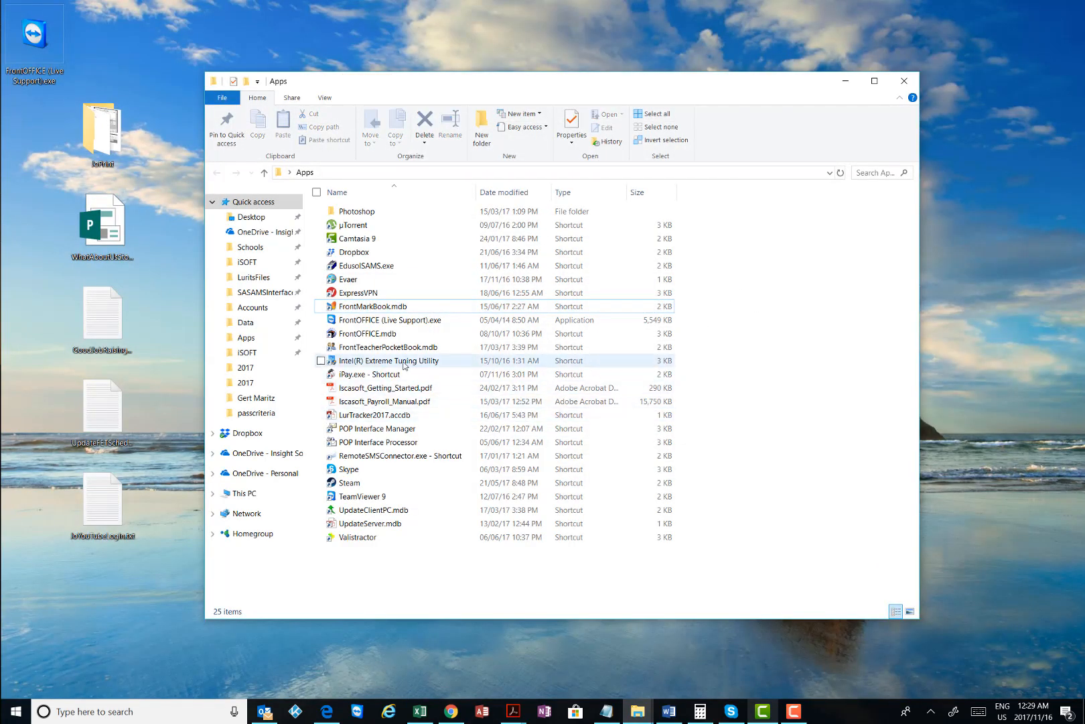
# Open FrontOFFICE.mdb from the Apps folder, dismissing its startup message
pyautogui.click(385, 335)
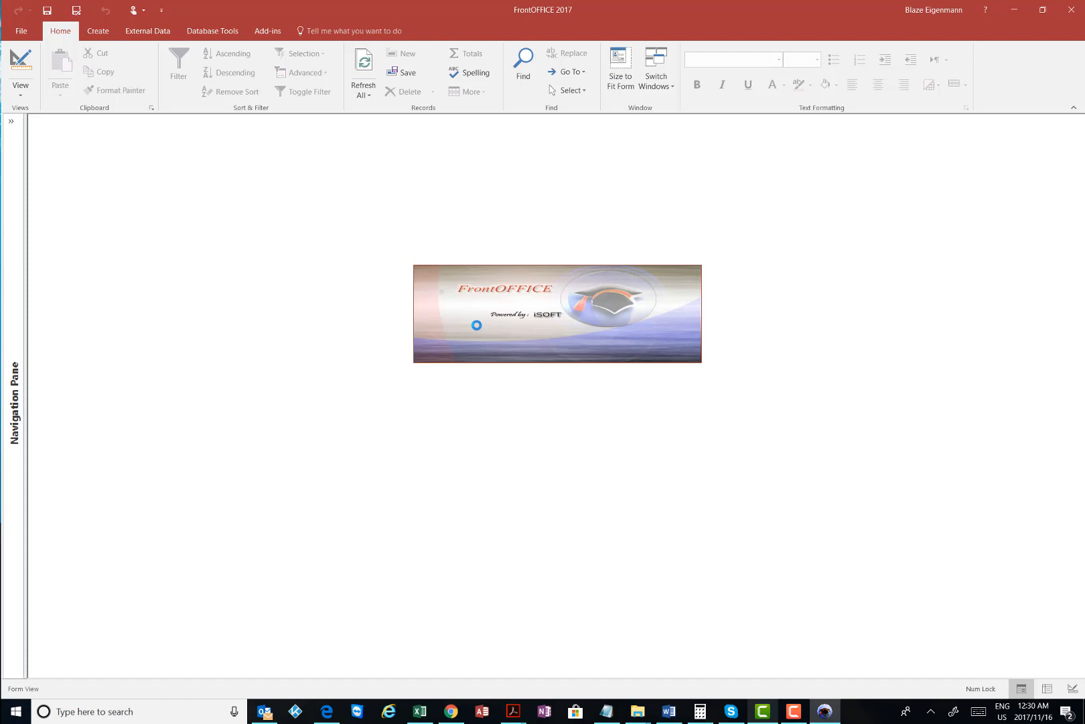
pyautogui.click(612, 404)
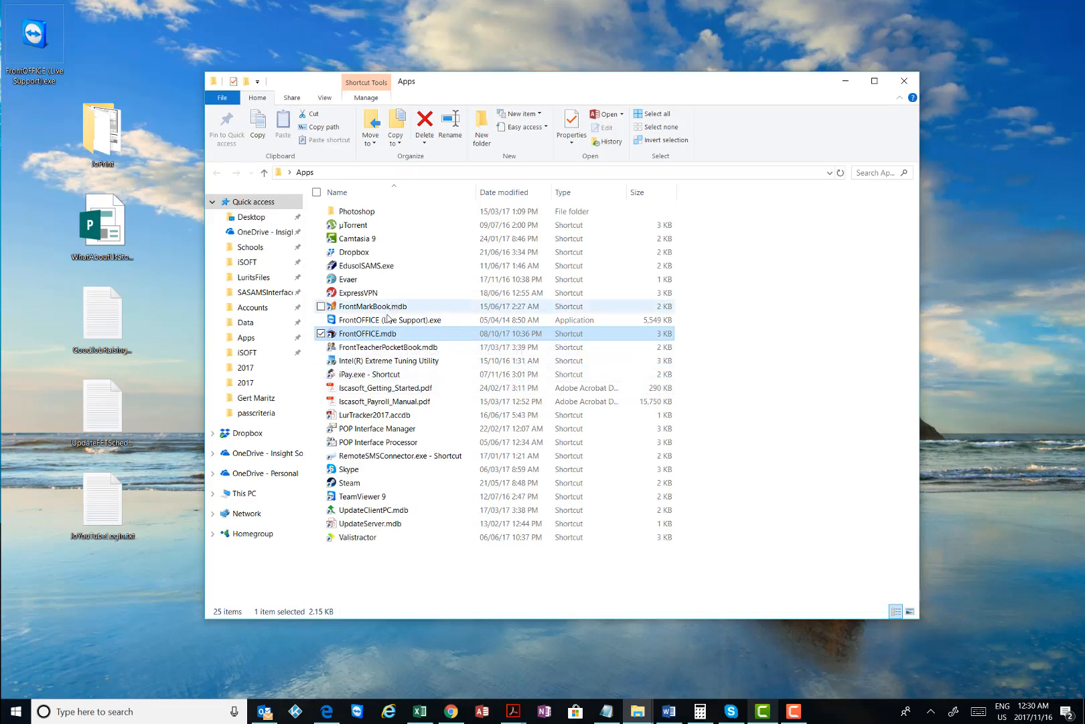
pyautogui.doubleClick(388, 333)
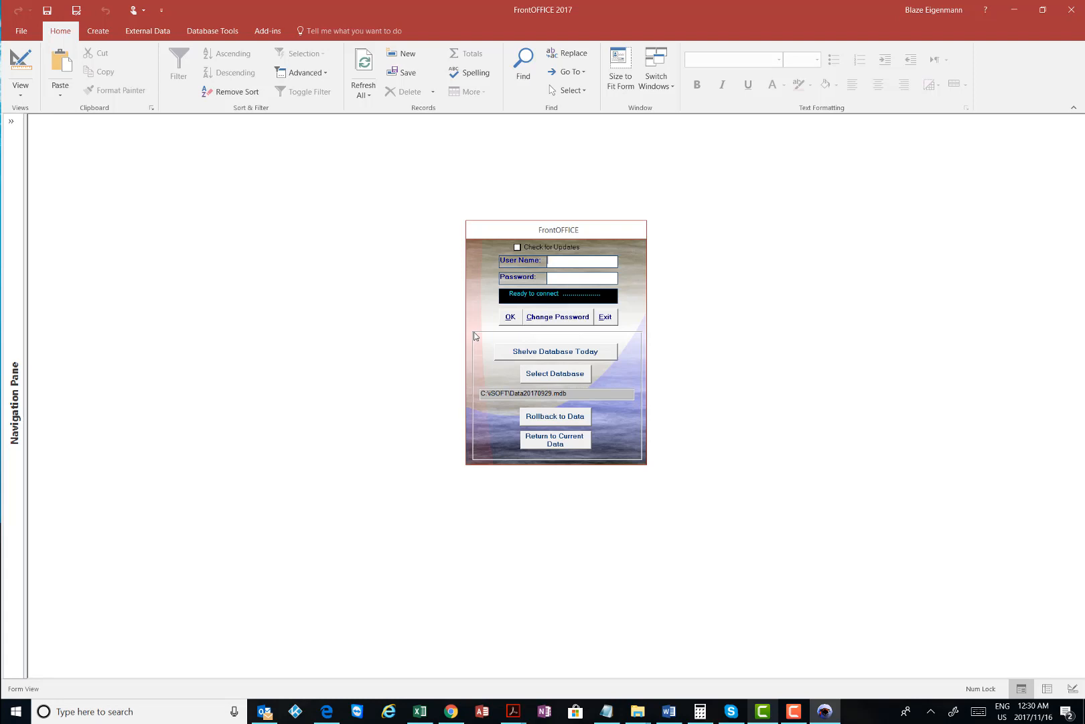
# Log in to FrontOFFICE 2017 with the administrator user name and password, then open Global Settings
pyautogui.write('isoft')
pyautogui.press('Tab')
pyautogui.write('****')
pyautogui.click(510, 319)
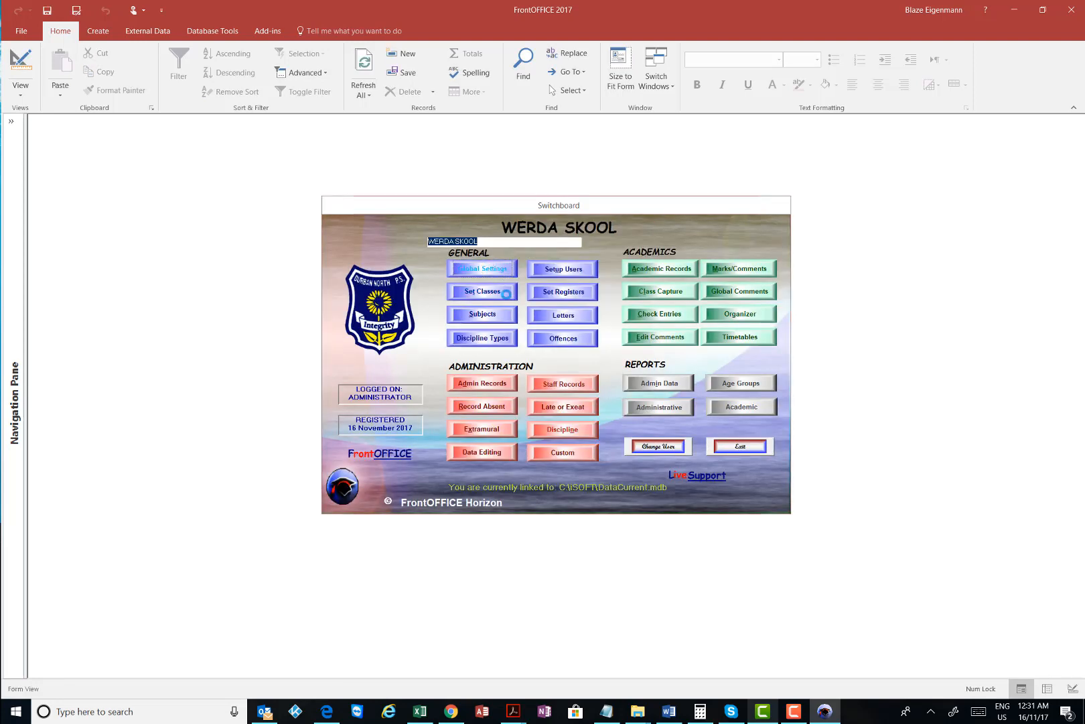
pyautogui.click(482, 265)
pyautogui.click(605, 520)
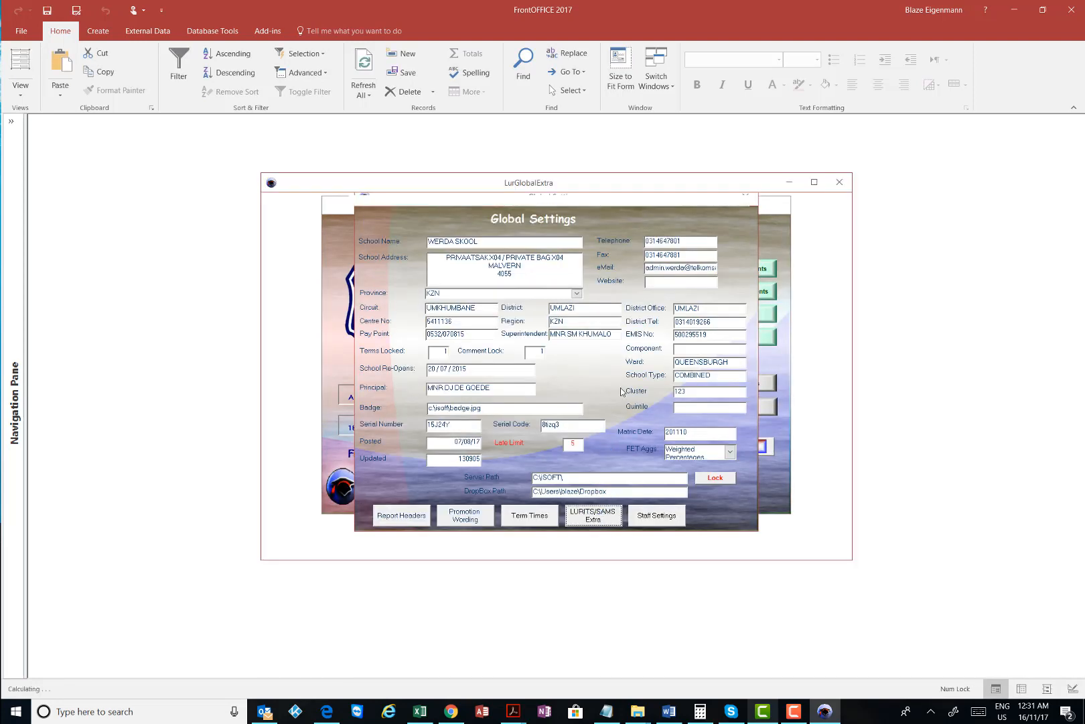
pyautogui.click(612, 226)
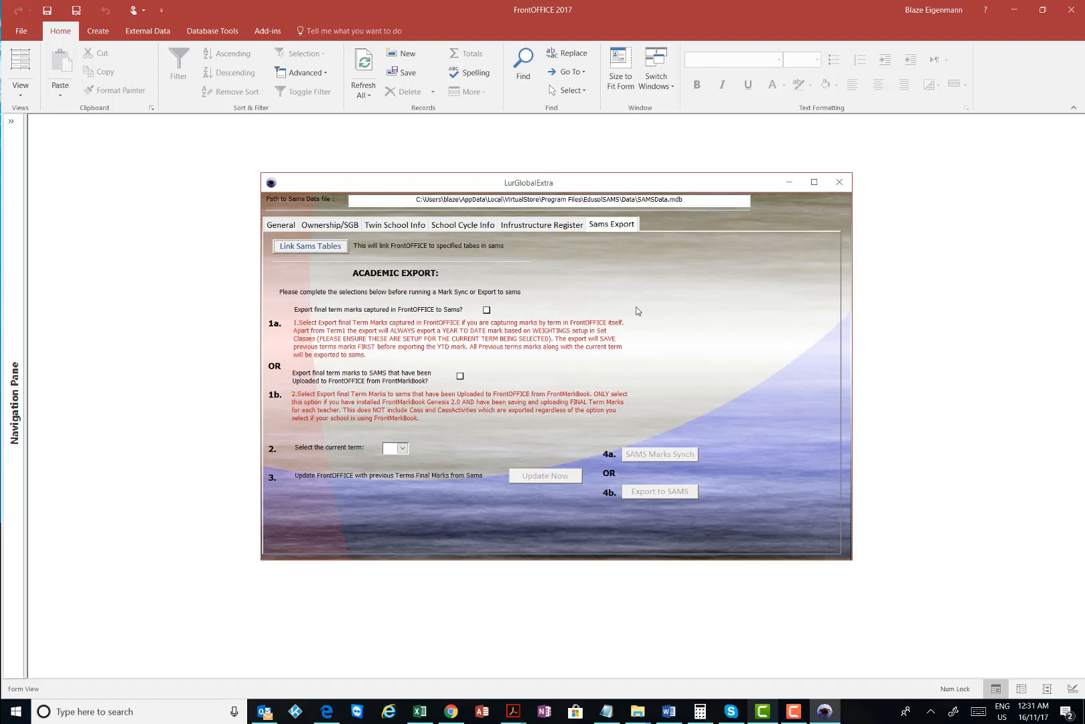
pyautogui.moveTo(685, 199); pyautogui.dragTo(636, 200)
pyautogui.click(689, 198)
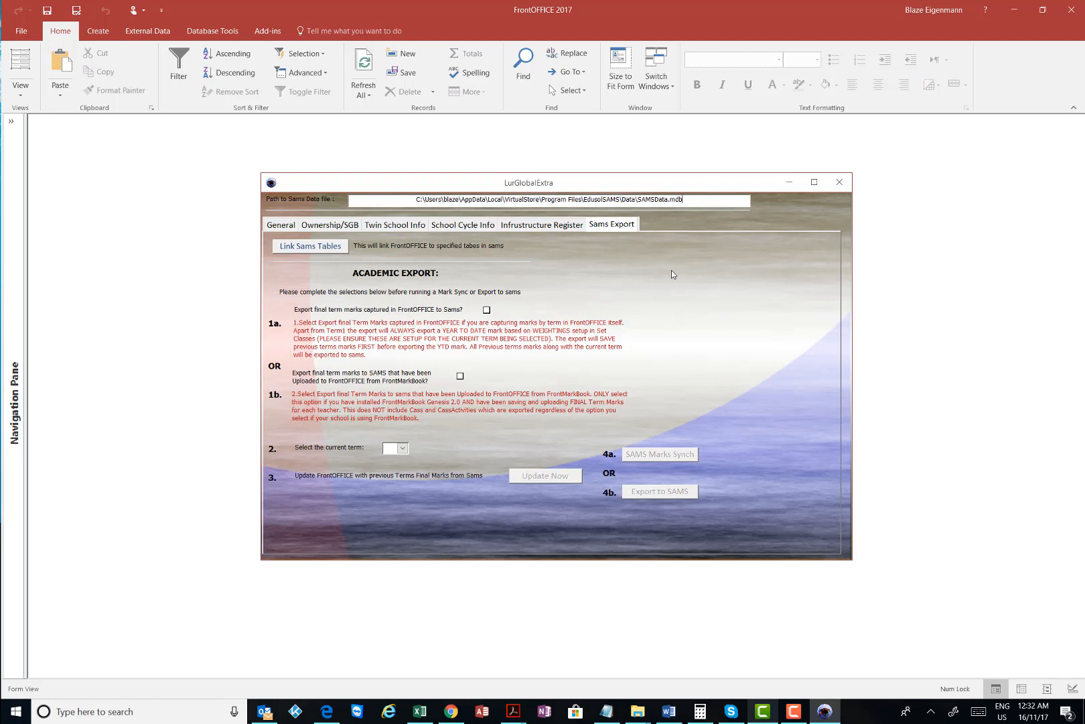
pyautogui.moveTo(637, 200); pyautogui.dragTo(692, 200)
pyautogui.click(692, 200)
pyautogui.moveTo(639, 200); pyautogui.dragTo(692, 200)
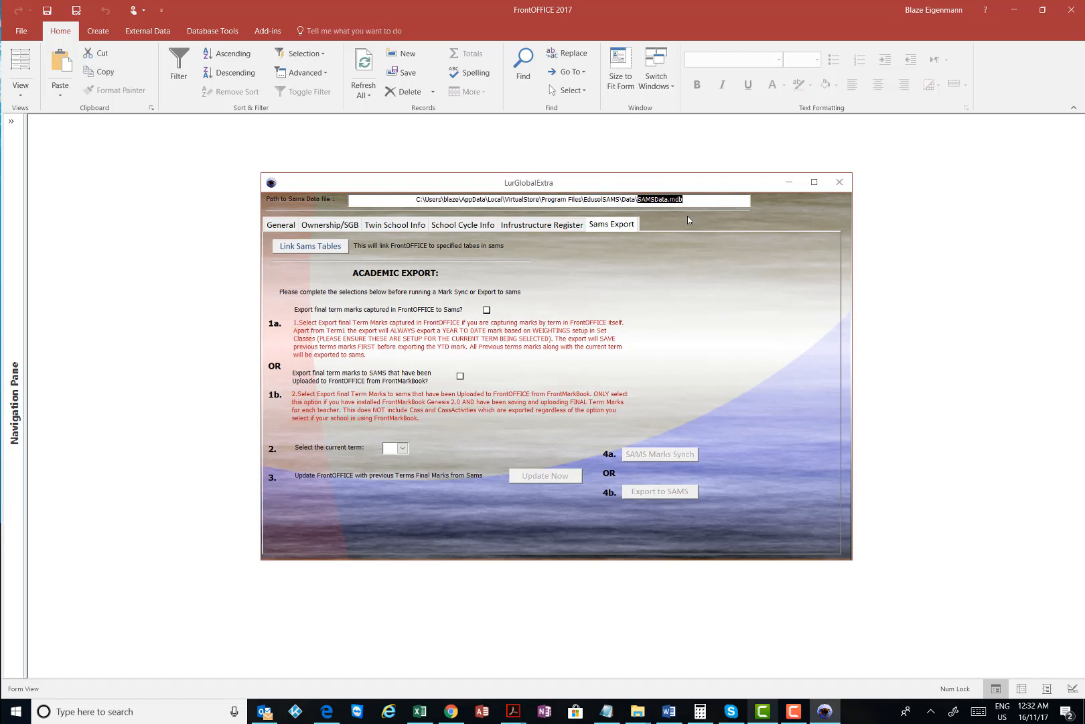
pyautogui.click(696, 200)
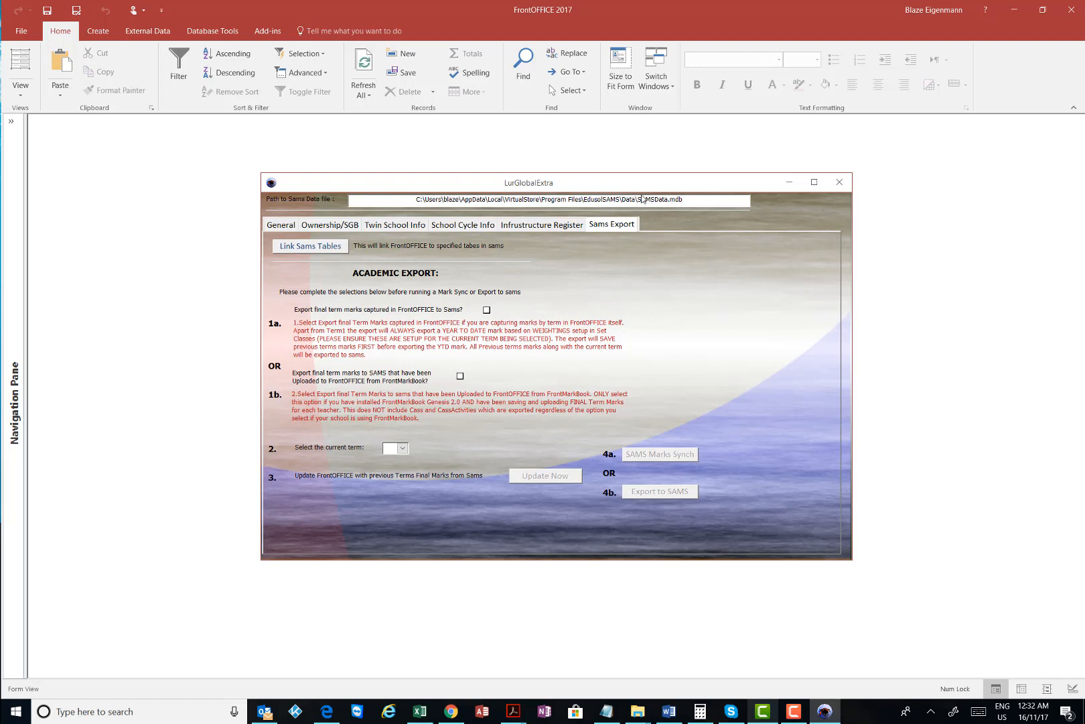
pyautogui.moveTo(642, 199); pyautogui.dragTo(690, 199)
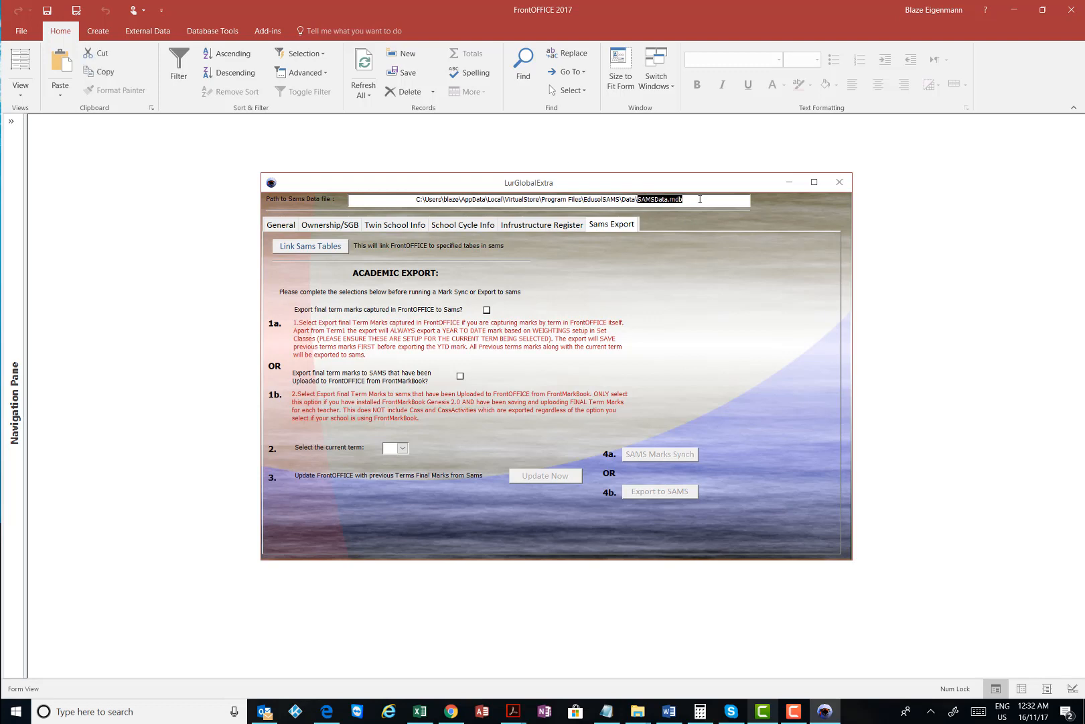
pyautogui.click(700, 199)
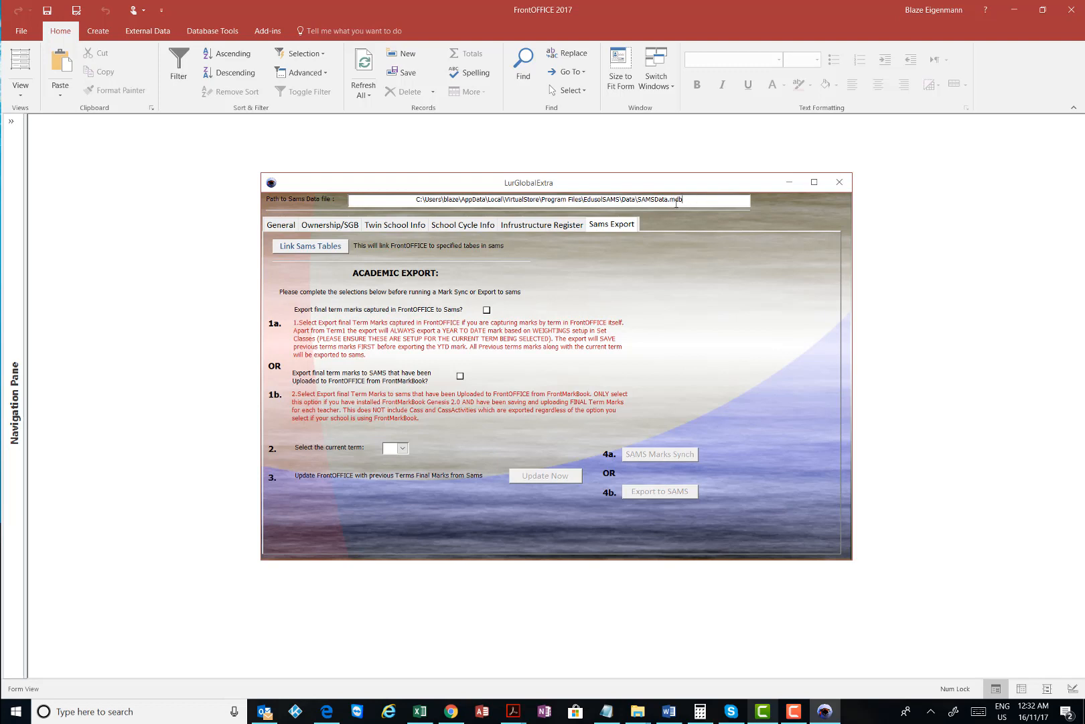
pyautogui.moveTo(638, 199); pyautogui.dragTo(710, 199)
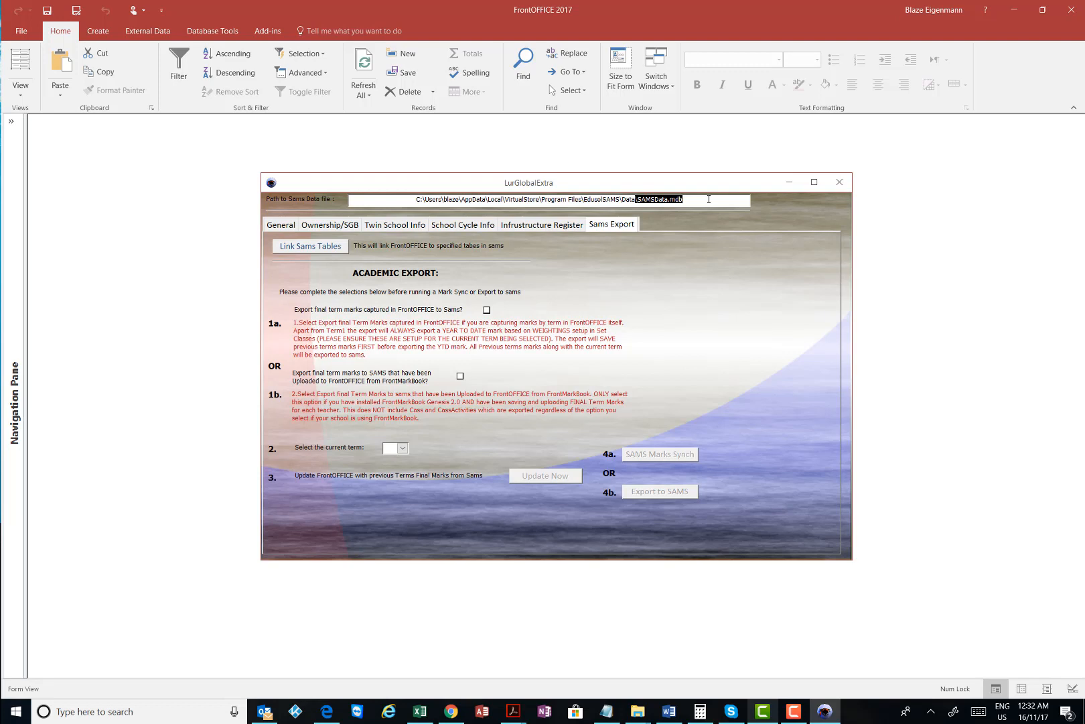
pyautogui.click(707, 201)
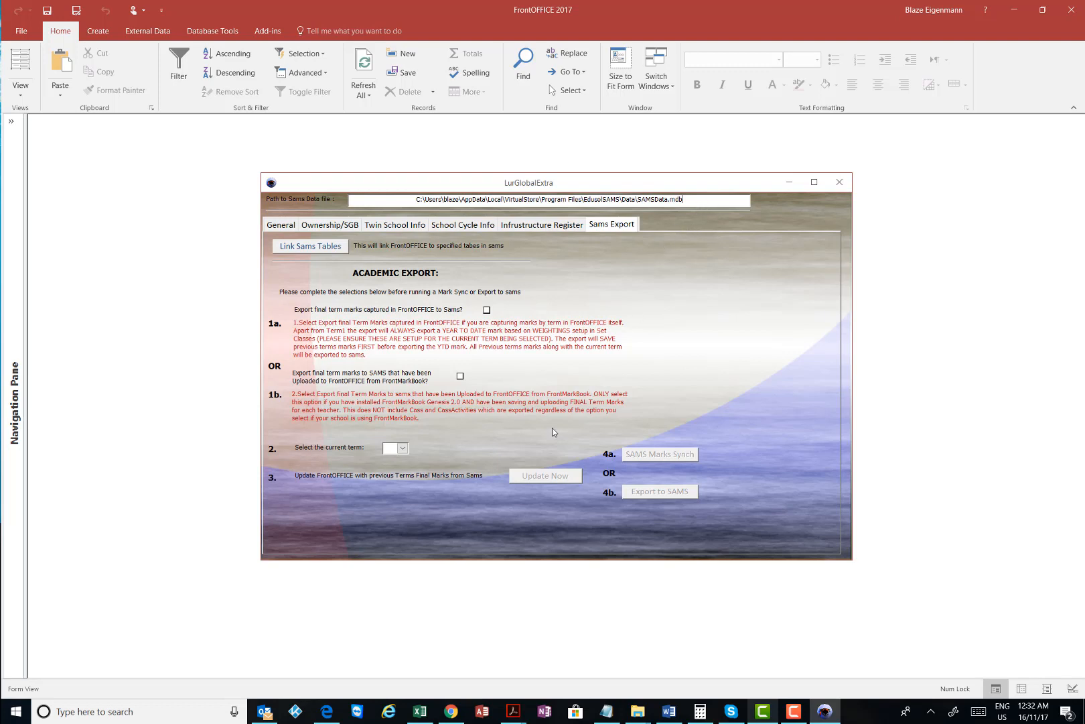
# Enable exporting final term marks (1a), set the current term to 4, and run Update Now
pyautogui.click(487, 310)
pyautogui.click(403, 449)
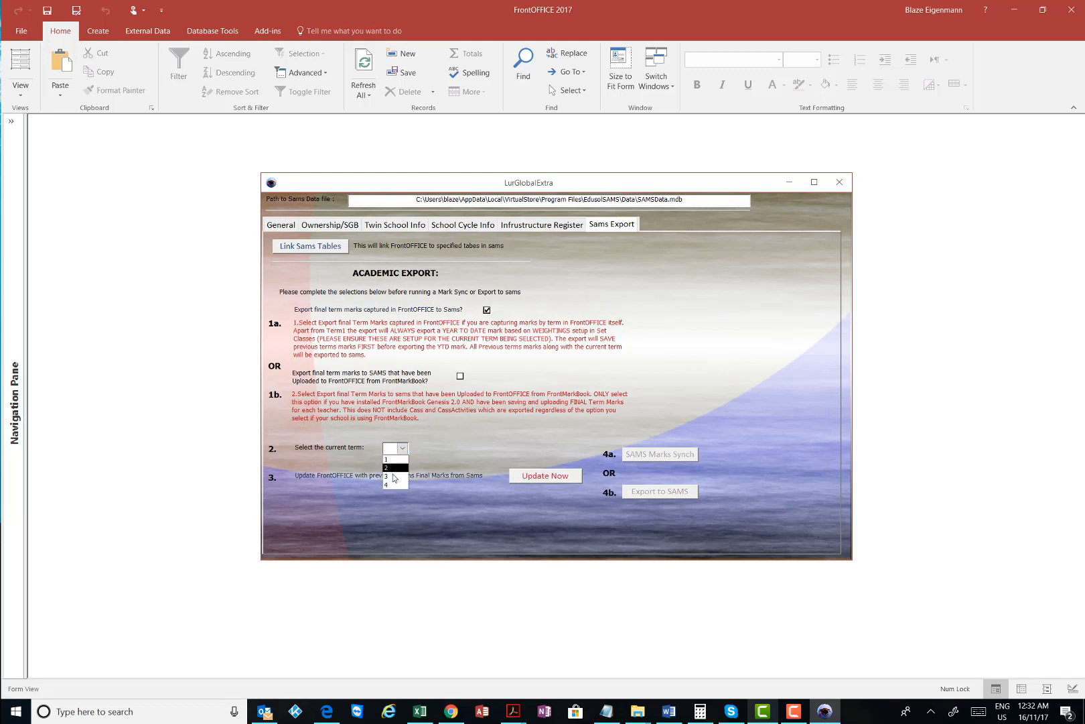
pyautogui.click(396, 485)
pyautogui.click(540, 477)
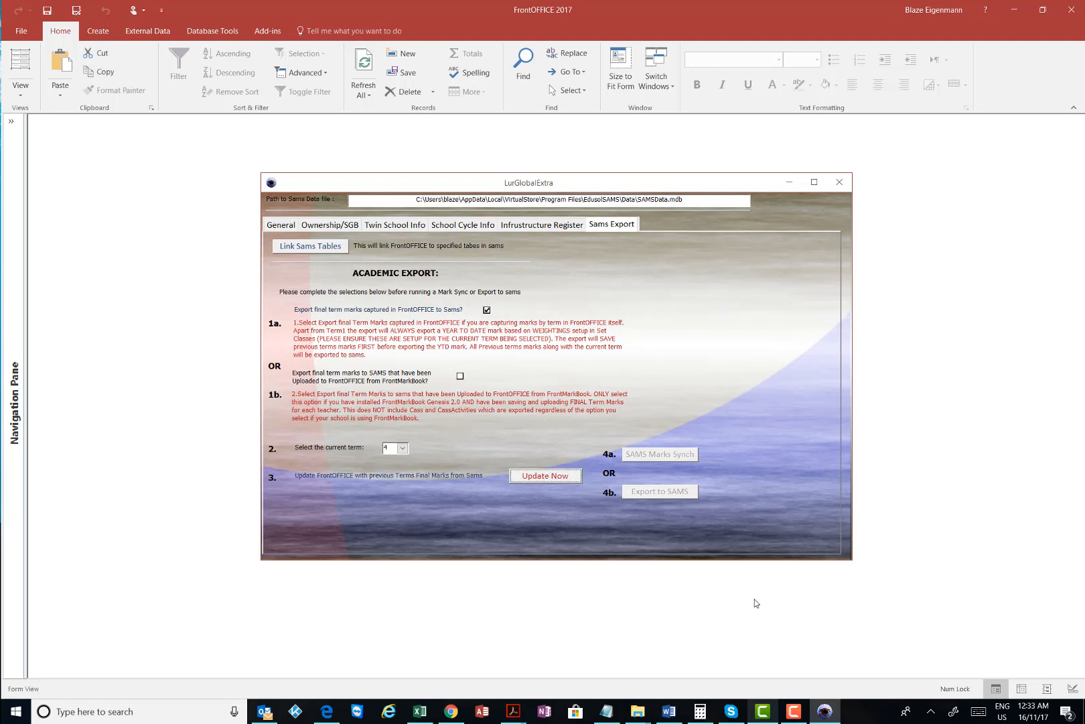
pyautogui.click(792, 712)
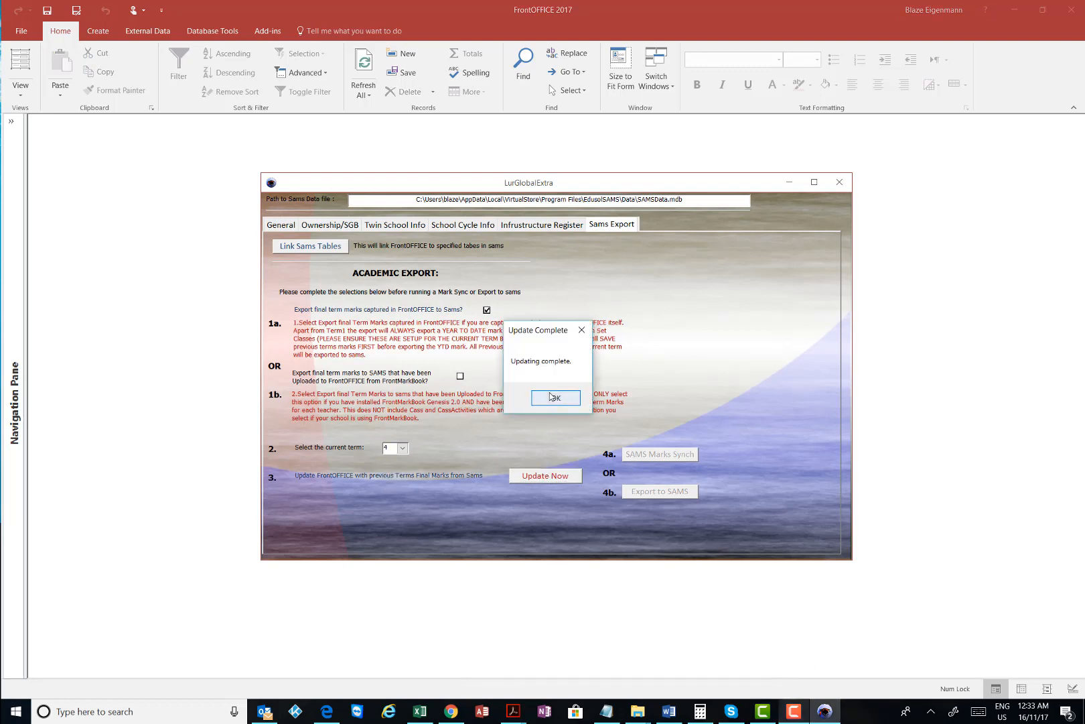
pyautogui.click(550, 398)
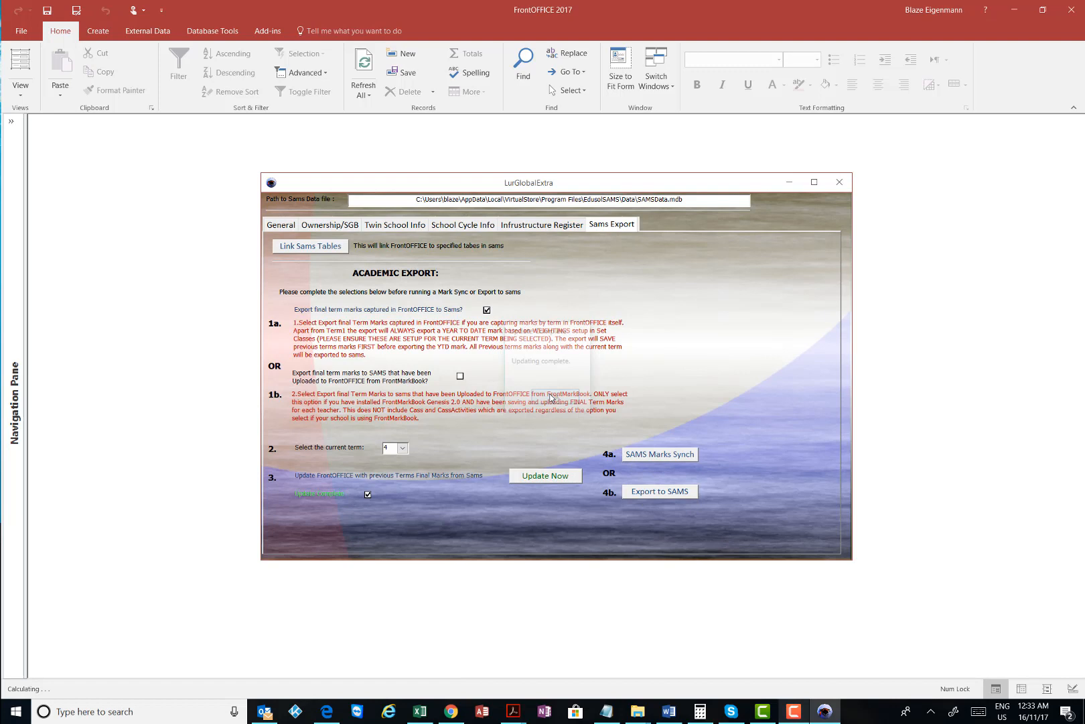
# Run SAMS Marks Synch and confirm that the marks synced
pyautogui.click(661, 456)
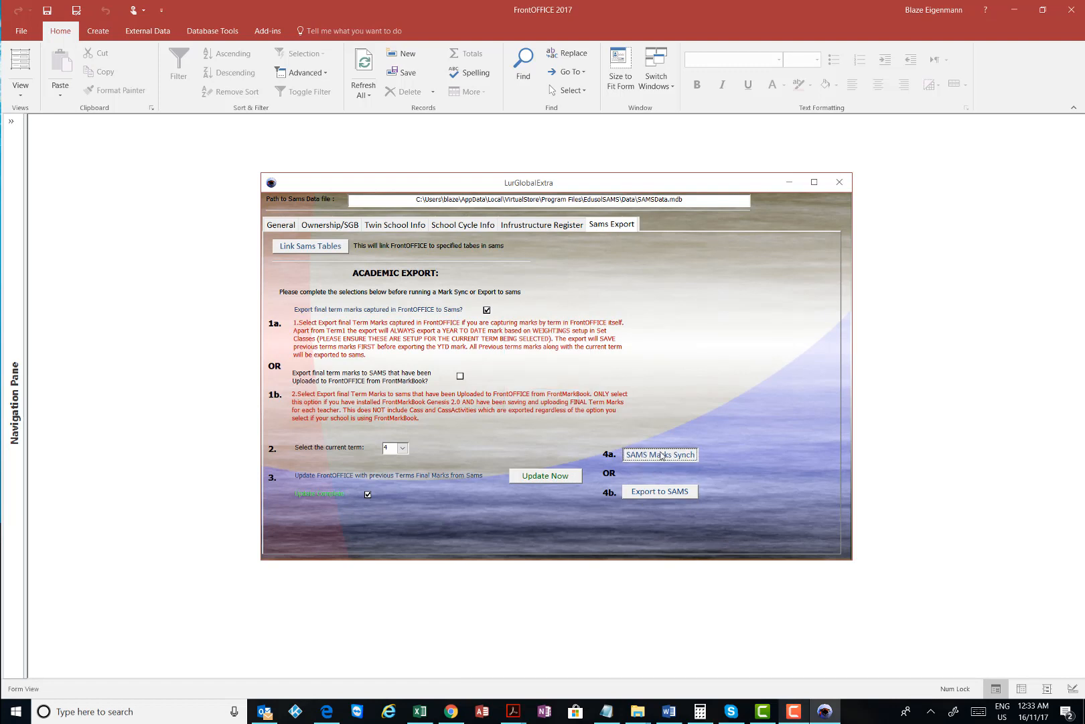
pyautogui.click(794, 712)
pyautogui.click(684, 648)
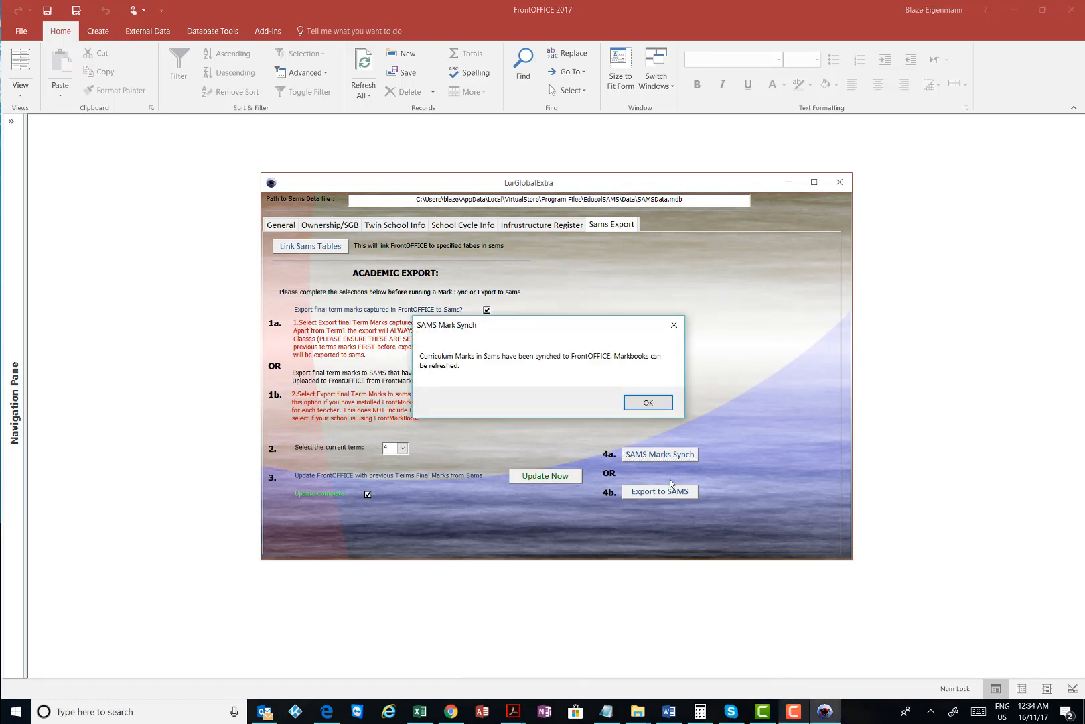
pyautogui.click(648, 403)
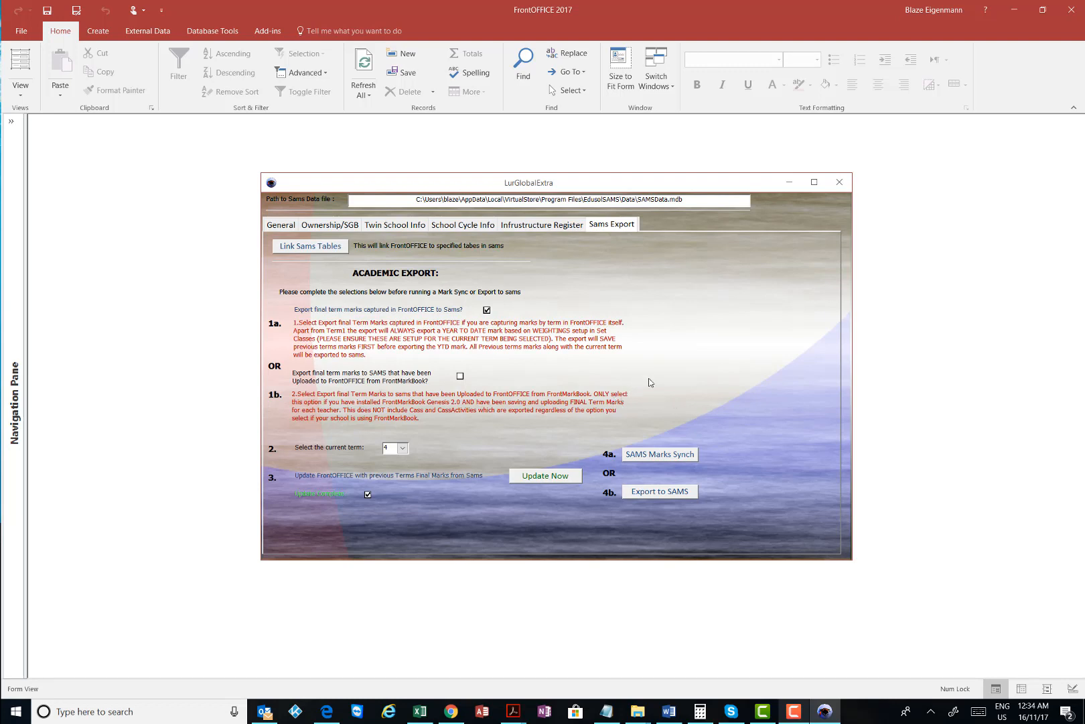
# Close the Sams export and global settings forms and exit FrontOFFICE
pyautogui.click(839, 181)
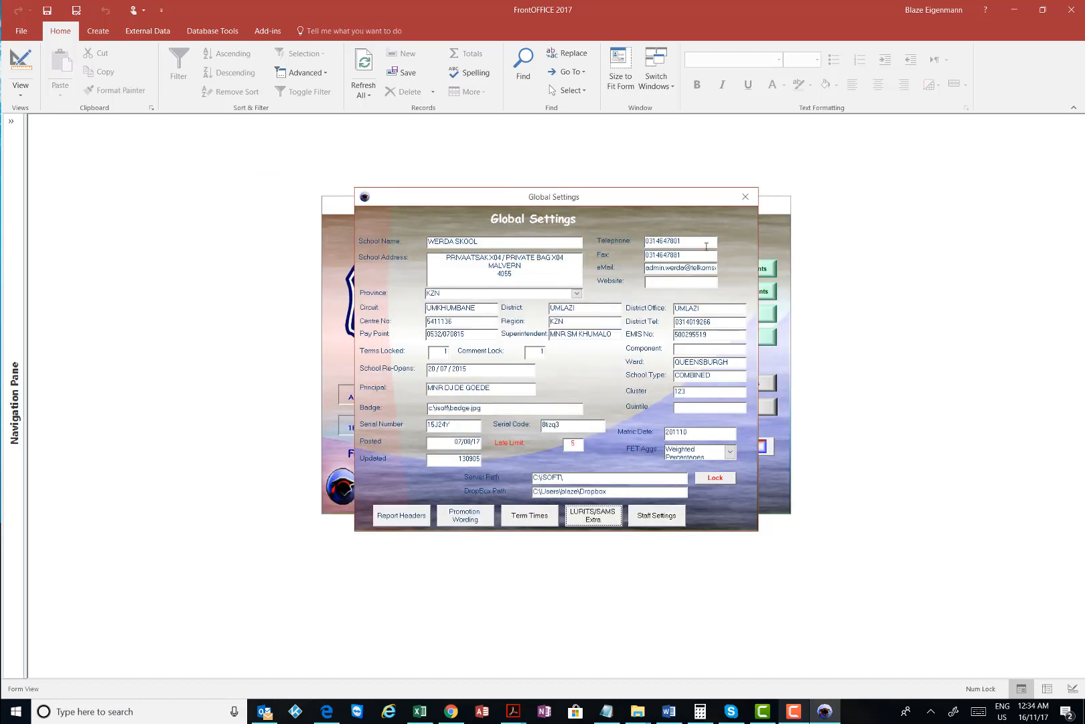
pyautogui.click(747, 199)
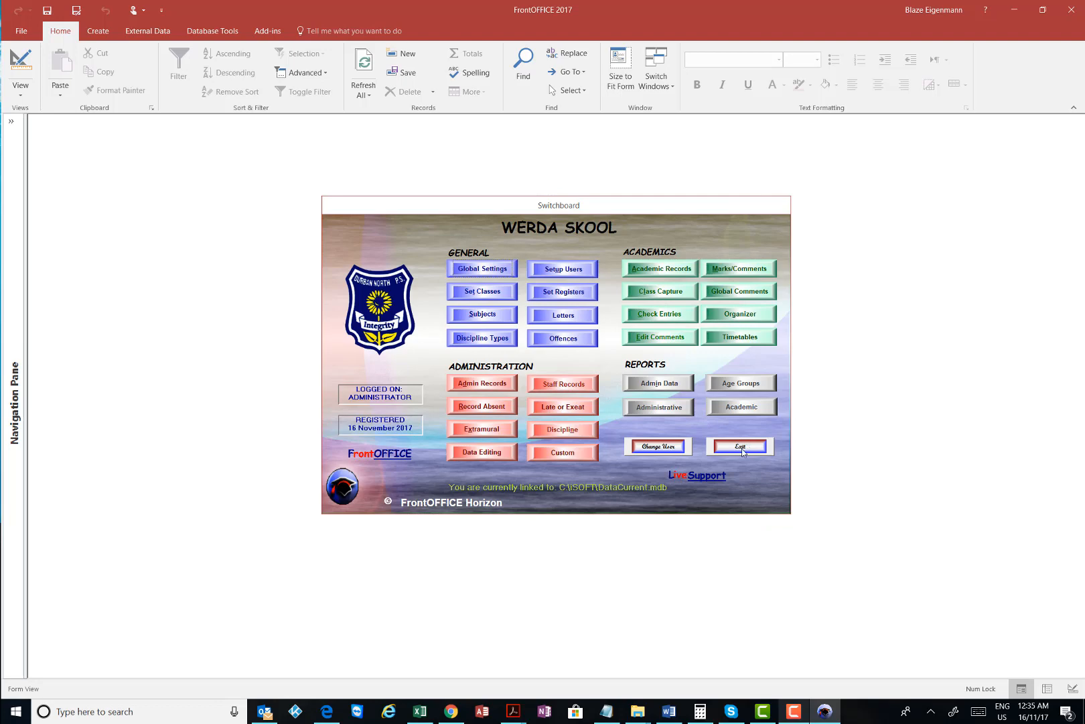
pyautogui.click(741, 447)
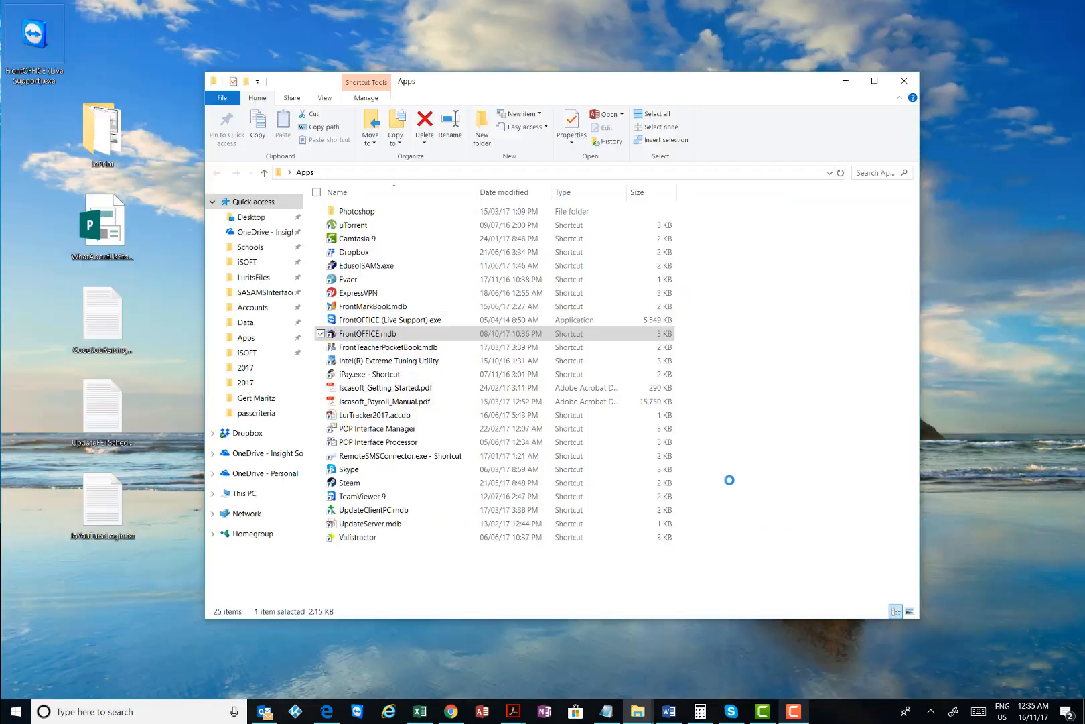
pyautogui.click(783, 383)
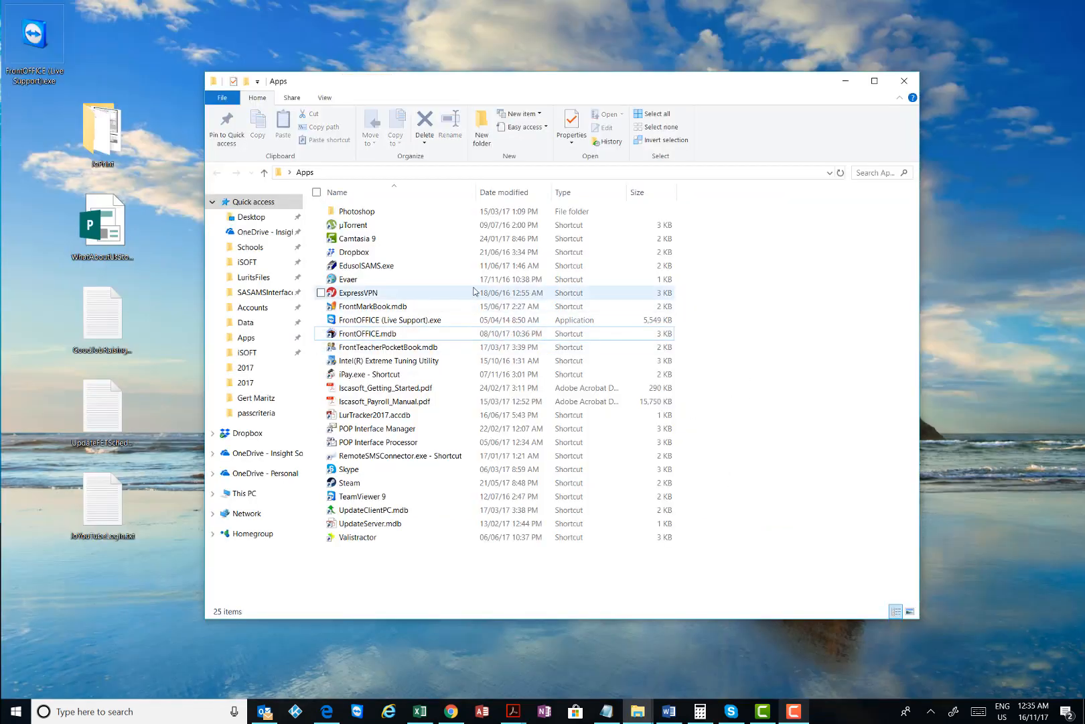
# Launch SA-SAMS from EdusolSAMS.exe and open the SAMSData database
pyautogui.doubleClick(386, 268)
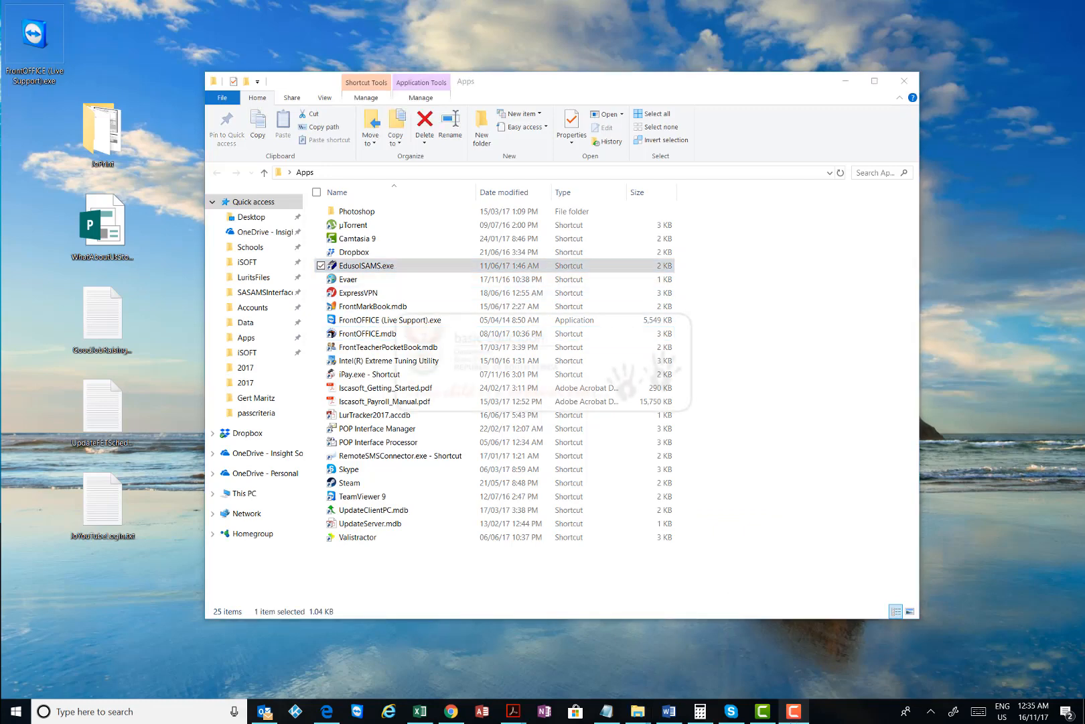
pyautogui.click(794, 716)
pyautogui.click(687, 647)
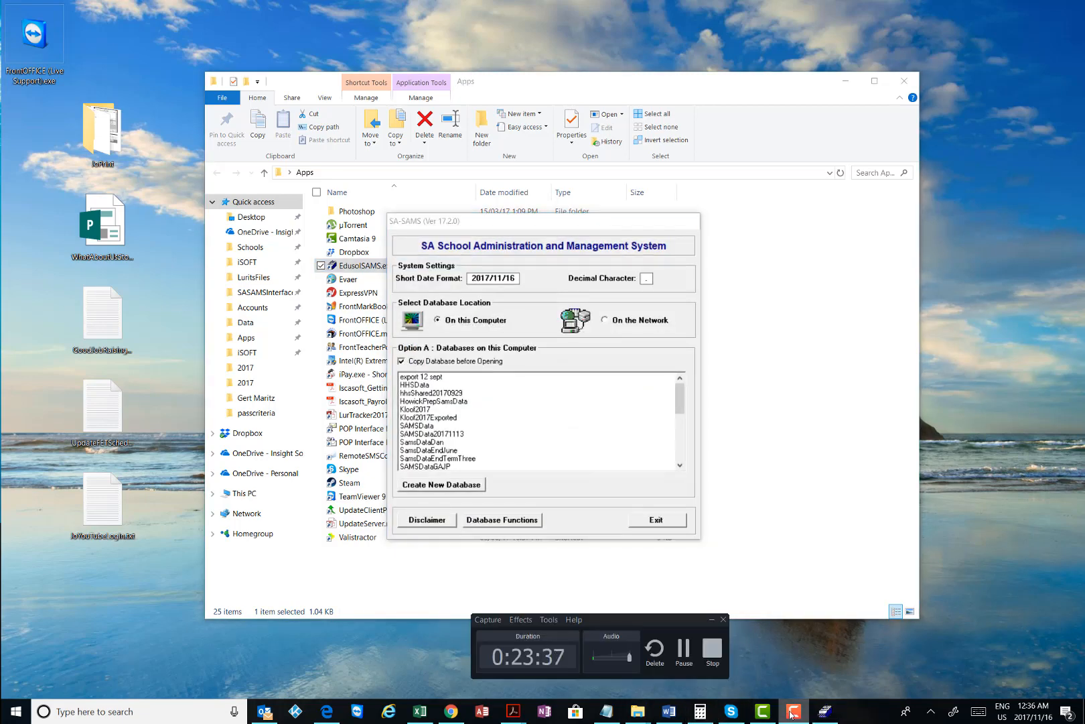
pyautogui.click(422, 425)
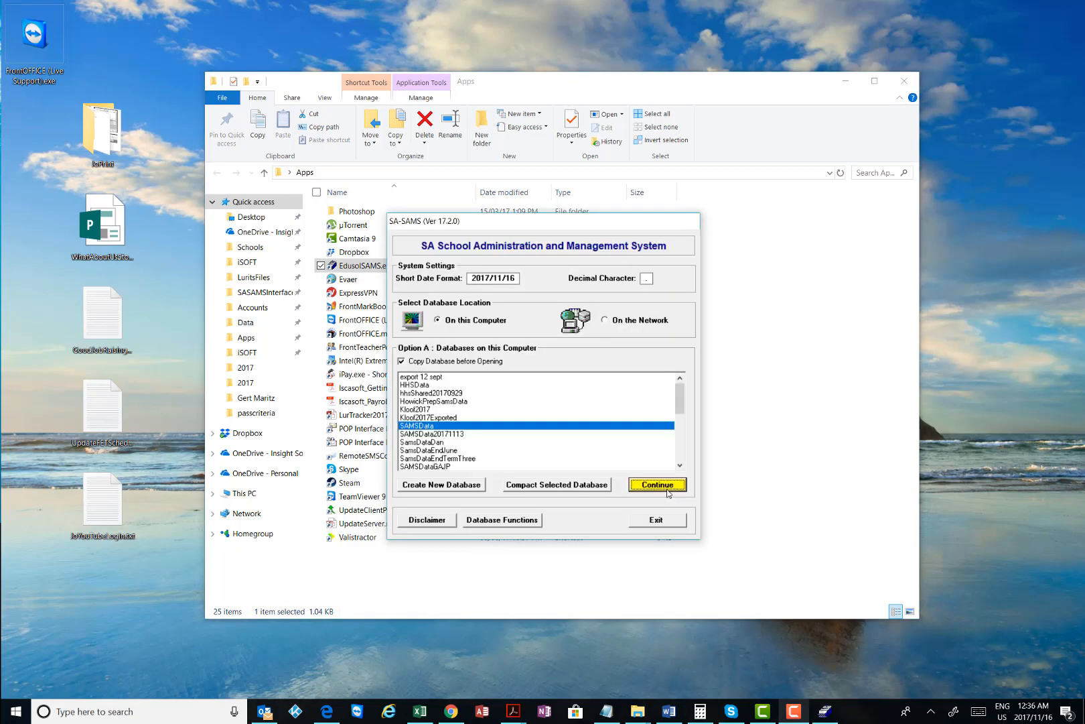
pyautogui.click(667, 491)
# Log in as administrator with the password and dismiss the LURITS learner notice
pyautogui.write('ad')
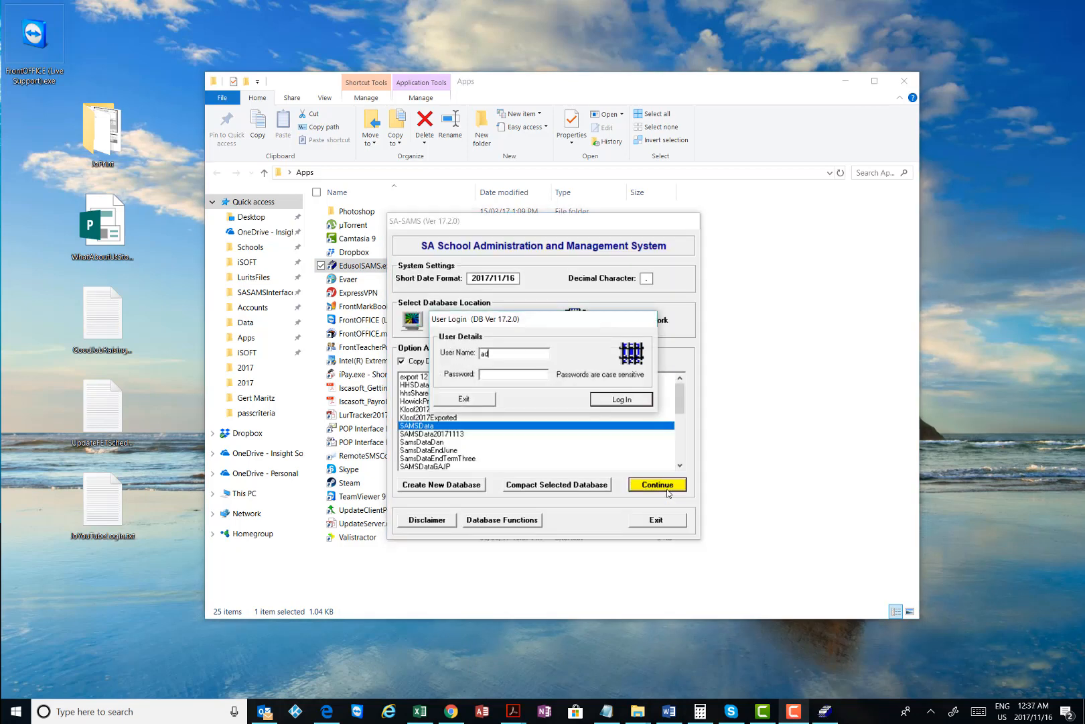
pyautogui.write('ministrator')
pyautogui.press('BackSpace')
pyautogui.press('Tab')
pyautogui.write('****')
pyautogui.press('Return')
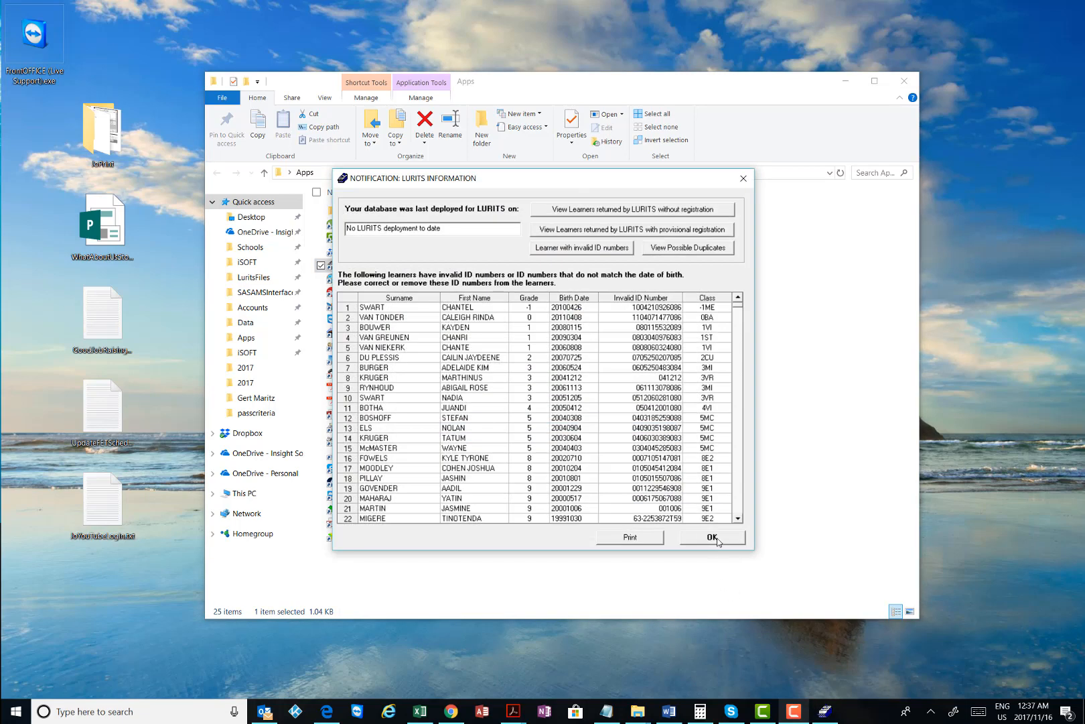
pyautogui.click(716, 536)
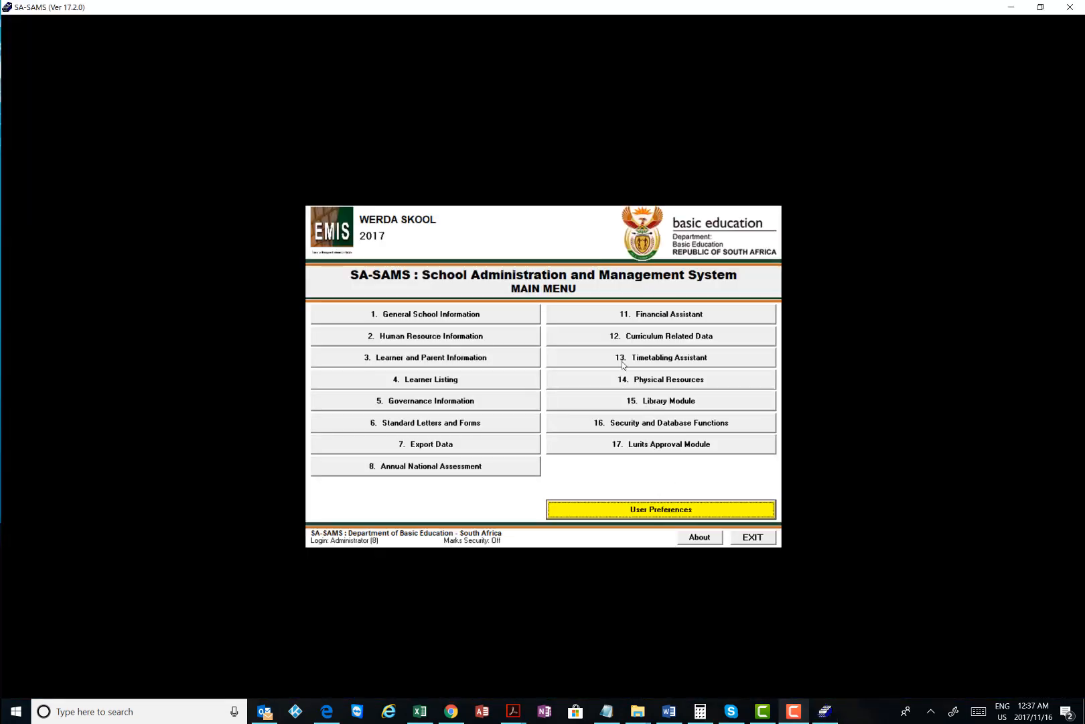
# Exit SA-SAMS from the timetabling module and relaunch it
pyautogui.click(623, 359)
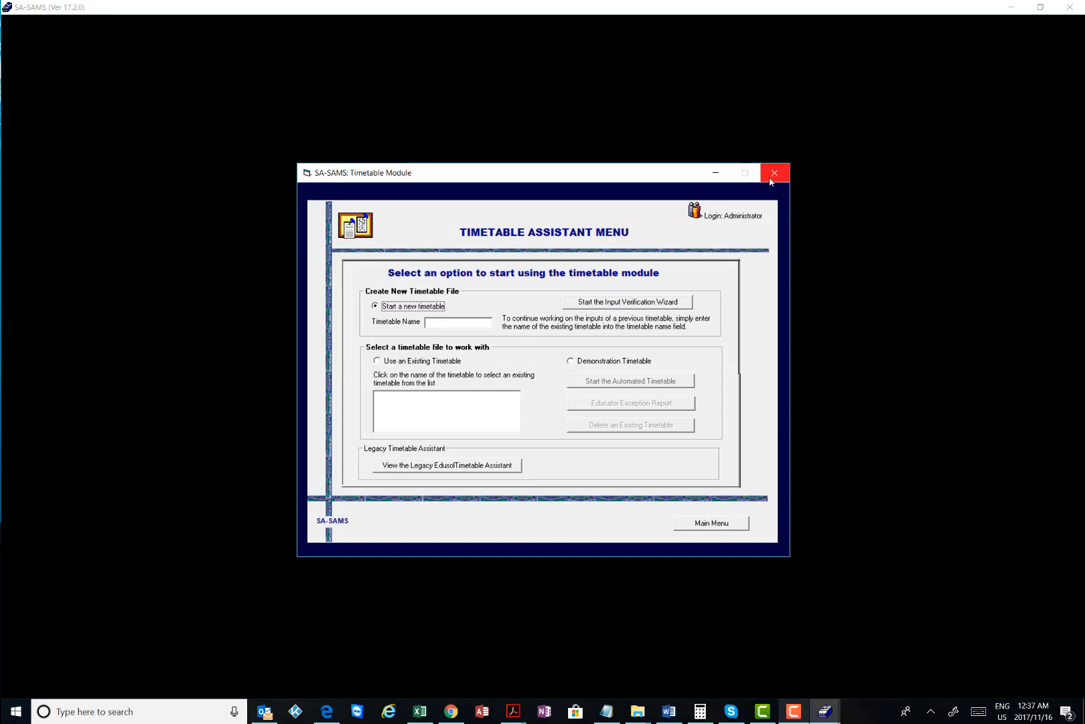
pyautogui.click(773, 176)
pyautogui.click(552, 397)
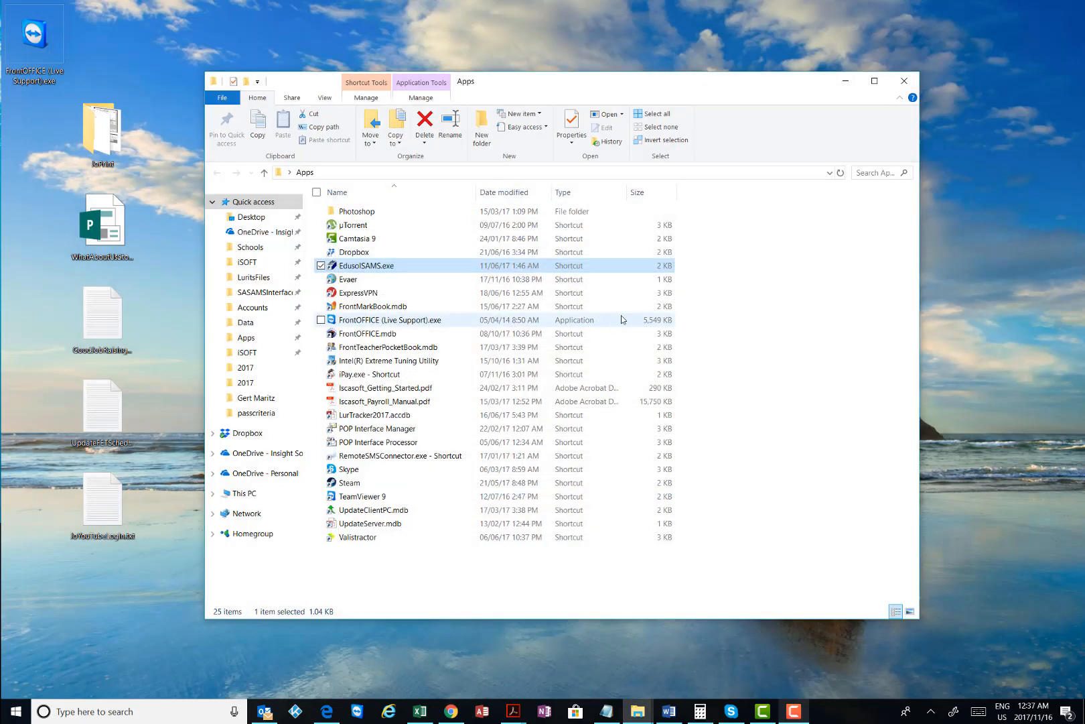
pyautogui.doubleClick(376, 267)
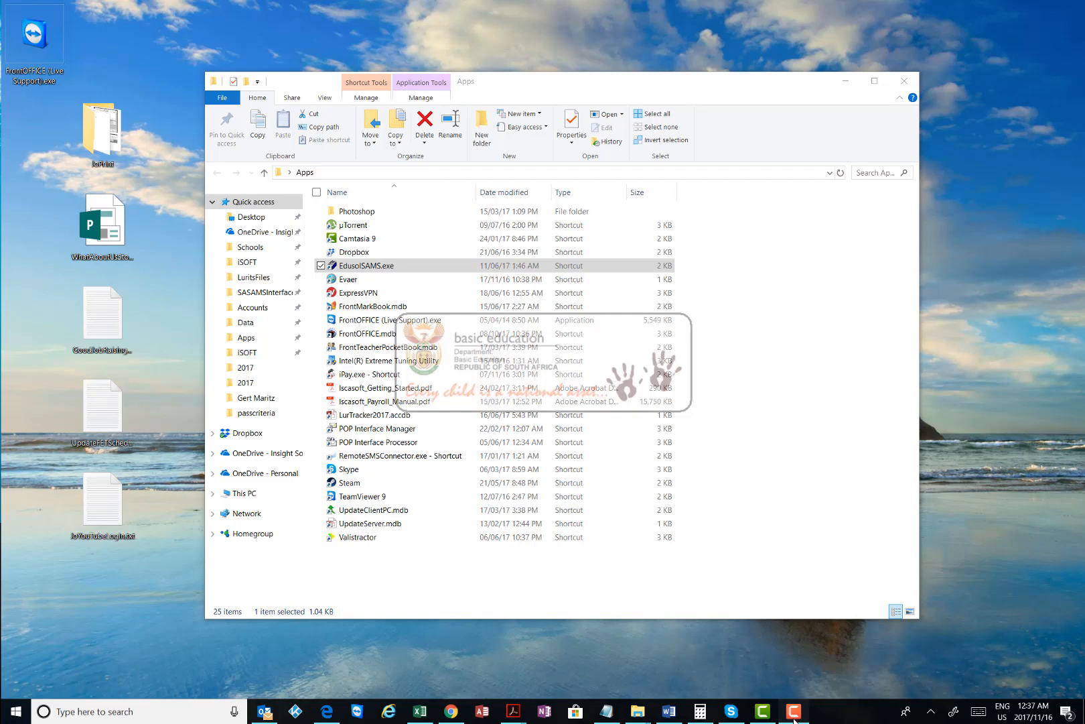
pyautogui.click(792, 716)
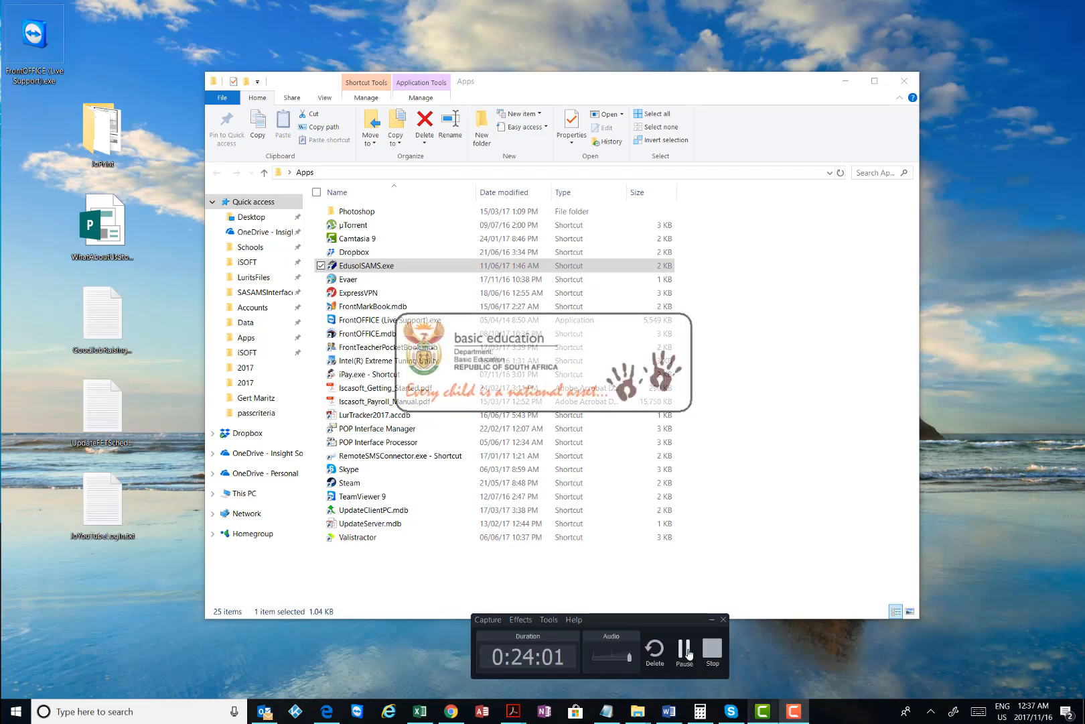
pyautogui.click(685, 650)
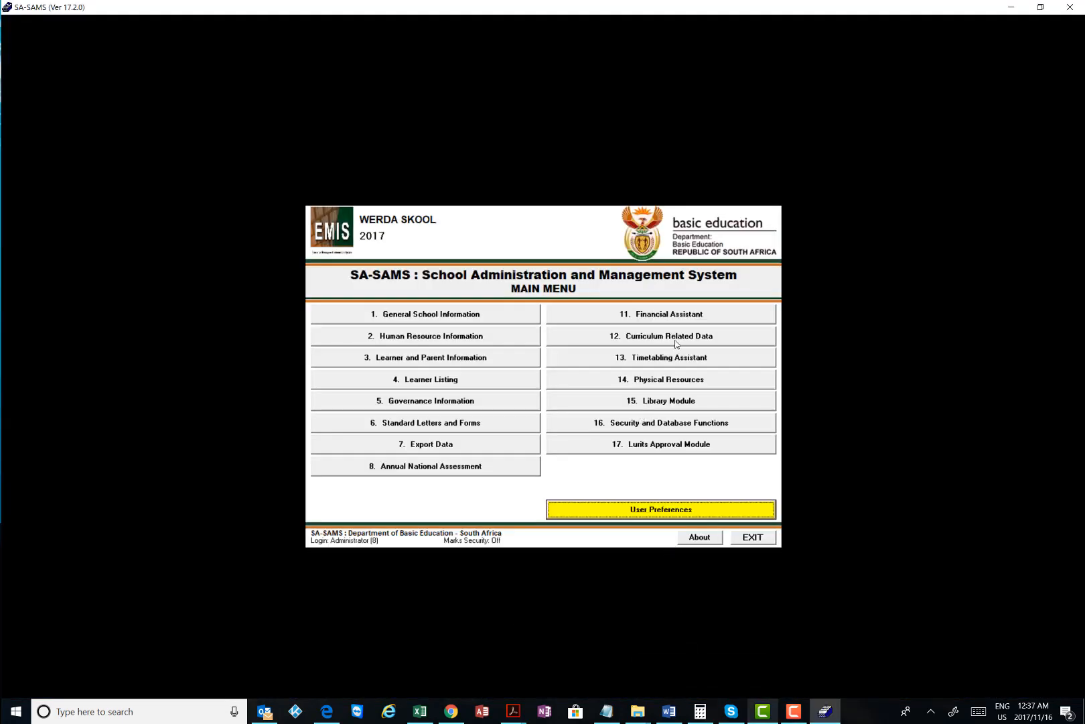
# Go to Curriculum schedules, 12.9.15 Department Mark Schedules per Grade, then 12.9.15.9 Common Tests Schedule
pyautogui.click(639, 336)
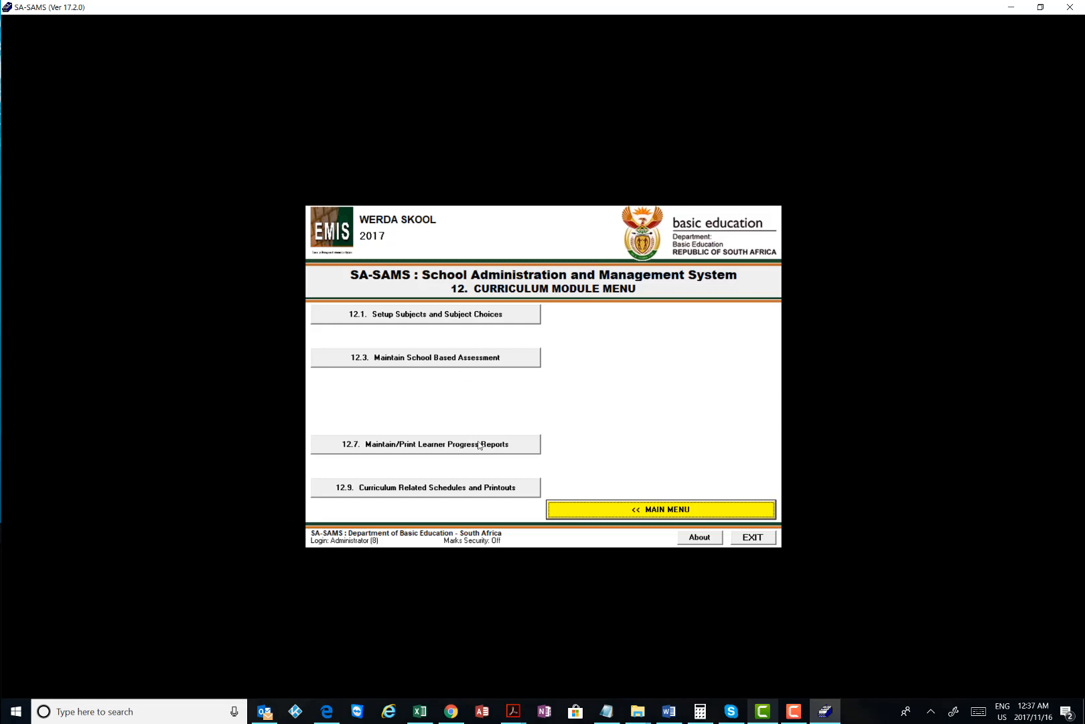
pyautogui.click(434, 488)
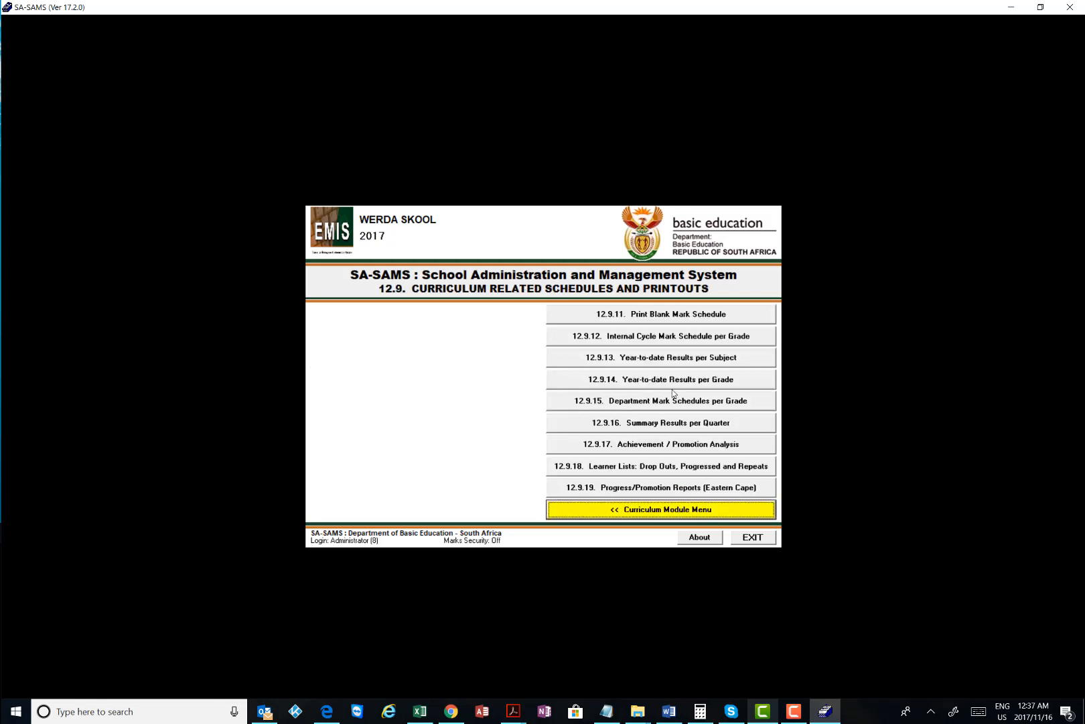
pyautogui.click(631, 402)
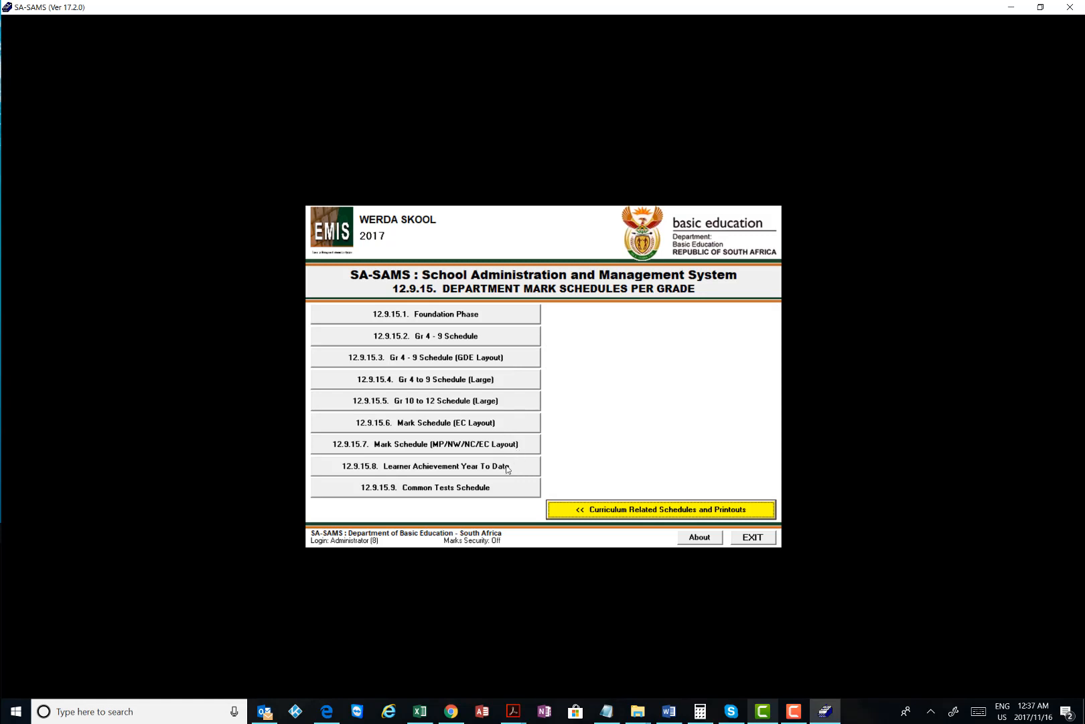
pyautogui.click(437, 490)
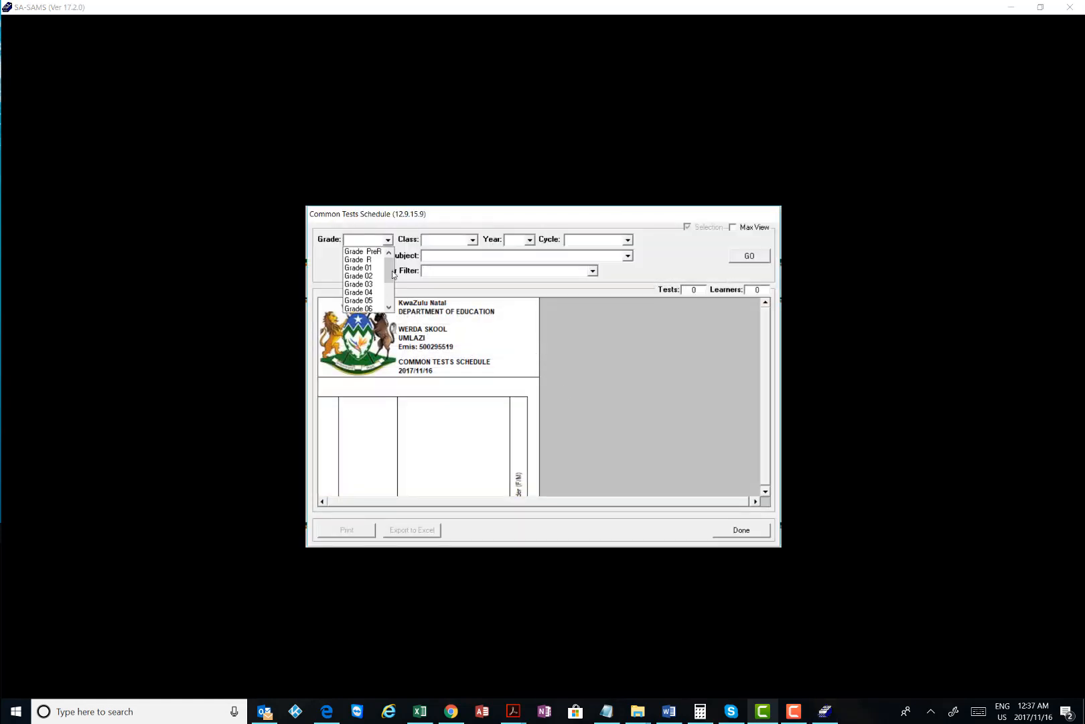
# Generate the Common Tests Schedule for Grade 09, all classes, Term4, English Home Language (Gr 09)
pyautogui.scroll(-2, 371, 295)
pyautogui.click(371, 285)
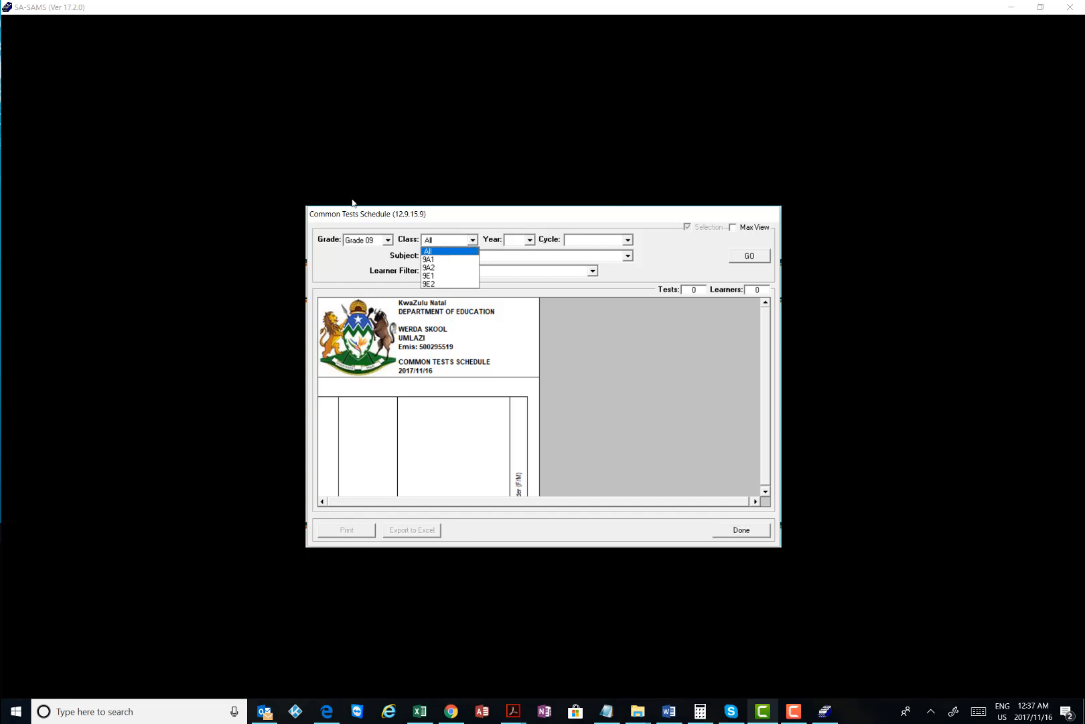
pyautogui.press('Return')
pyautogui.press('Down')
pyautogui.press('Down')
pyautogui.press('Down')
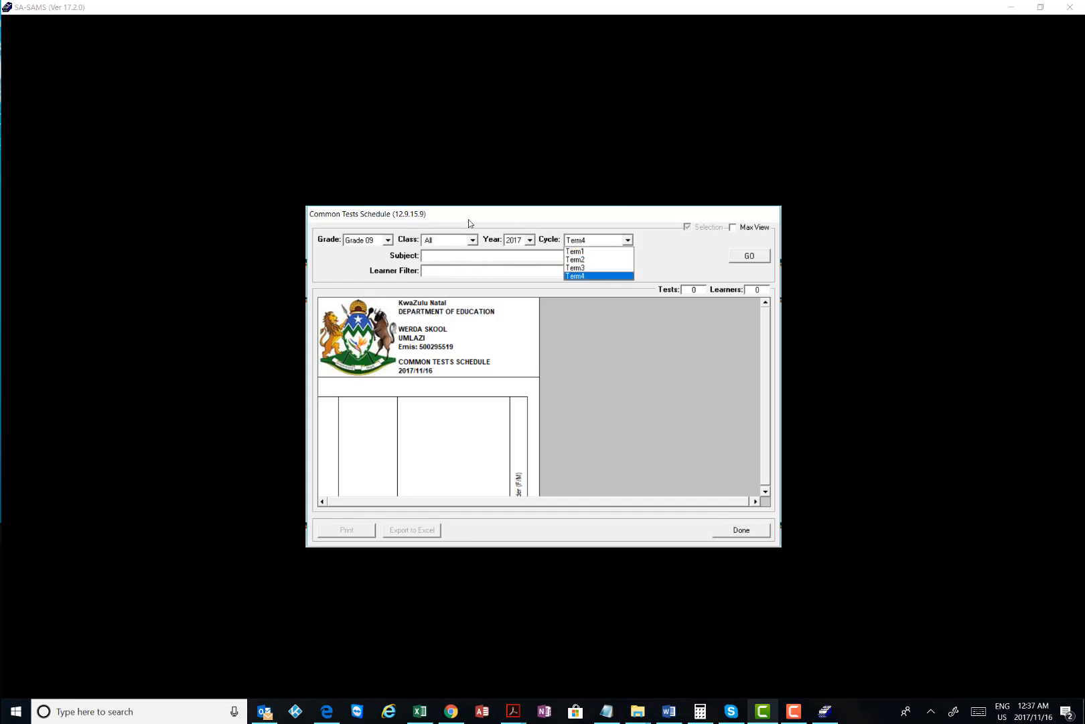
pyautogui.press('Return')
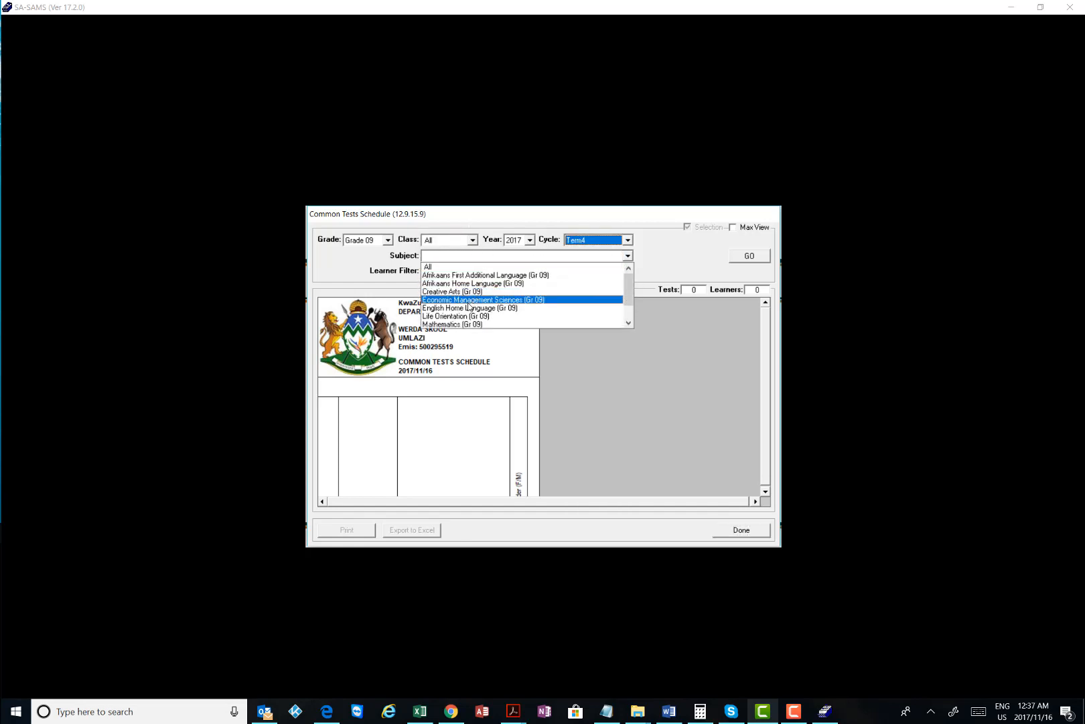
pyautogui.click(469, 308)
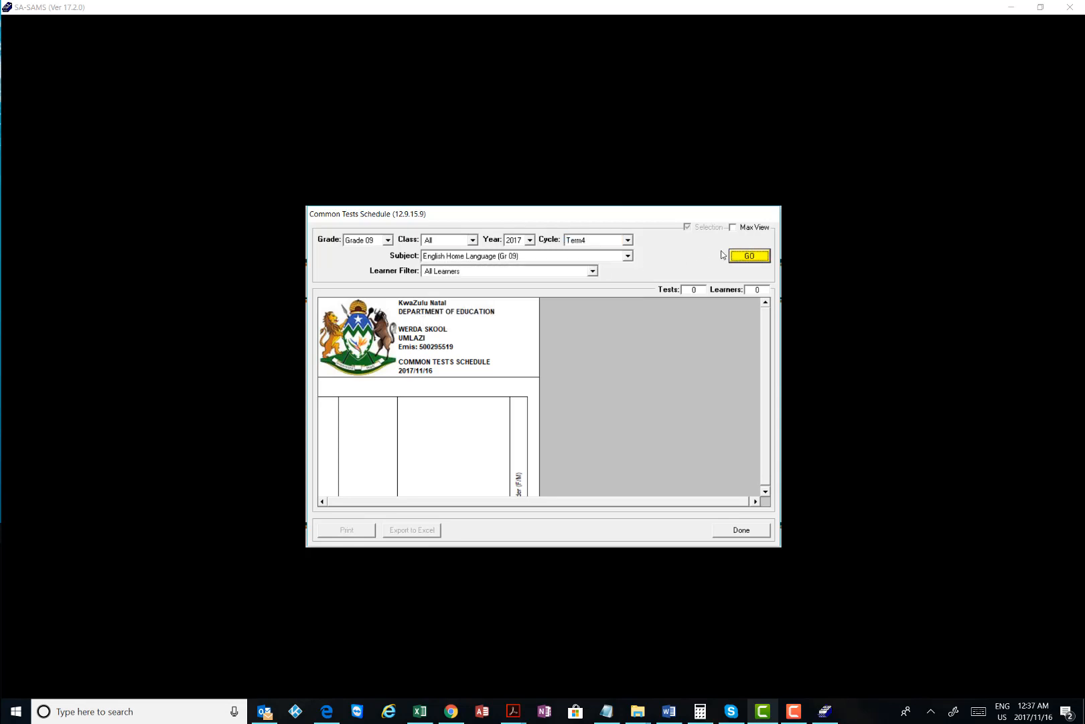
pyautogui.click(741, 256)
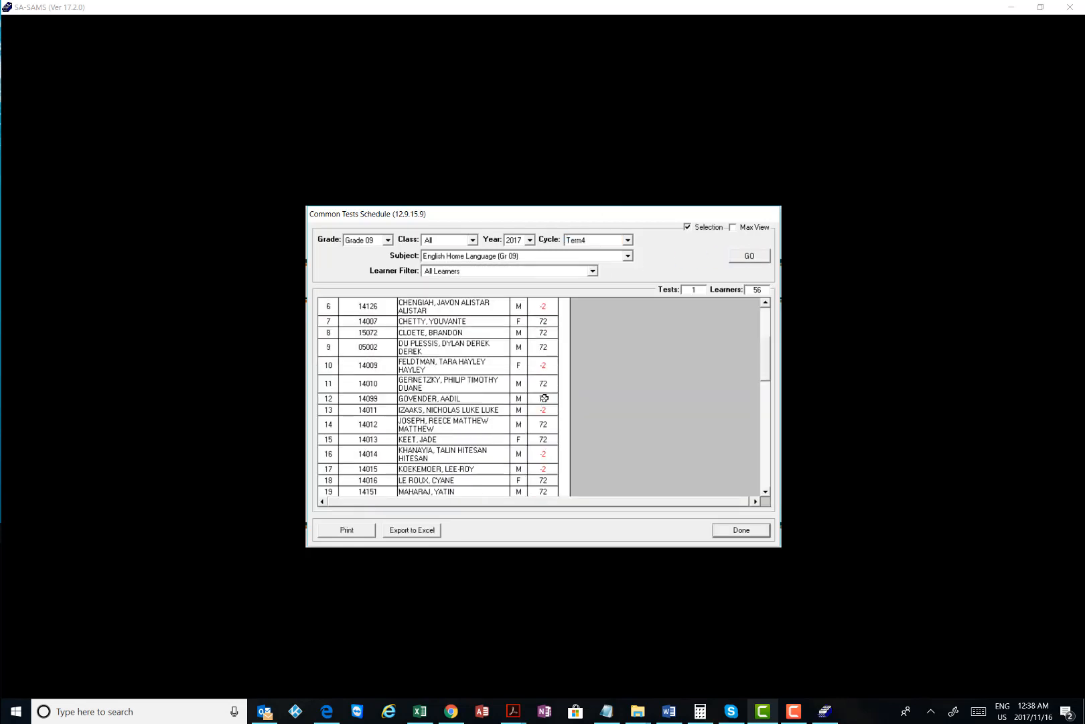
# Review the 56-learner schedule, then close the report and exit SA-SAMS
pyautogui.scroll(1, 555, 376)
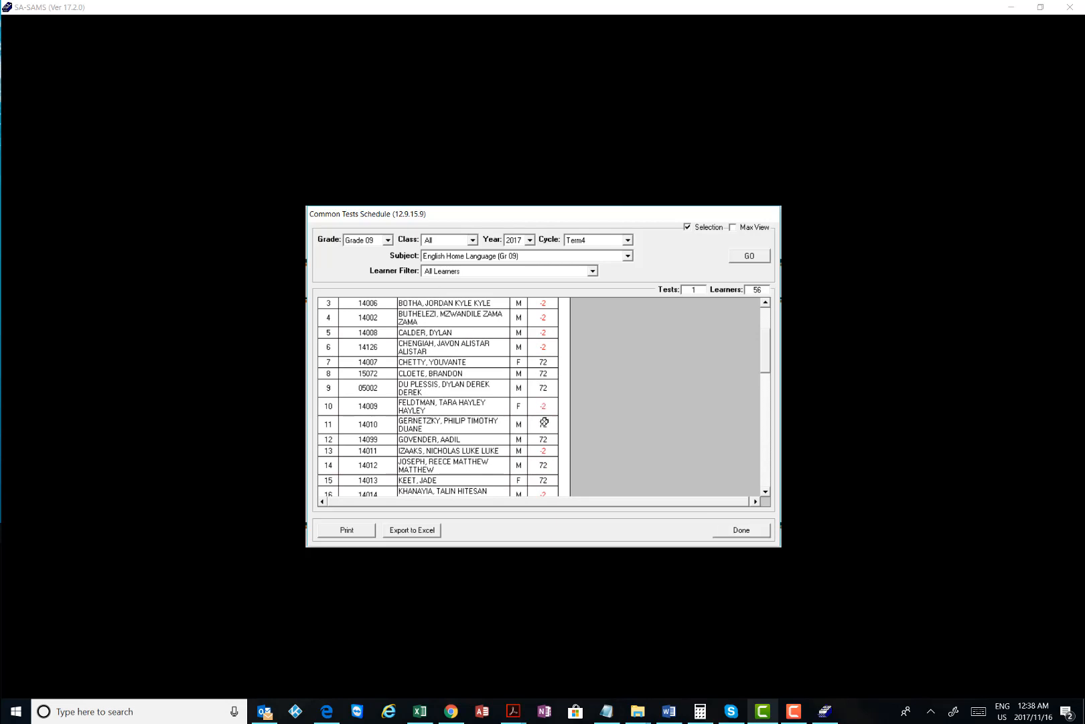
pyautogui.scroll(1, 546, 362)
pyautogui.scroll(-1, 547, 365)
pyautogui.click(738, 532)
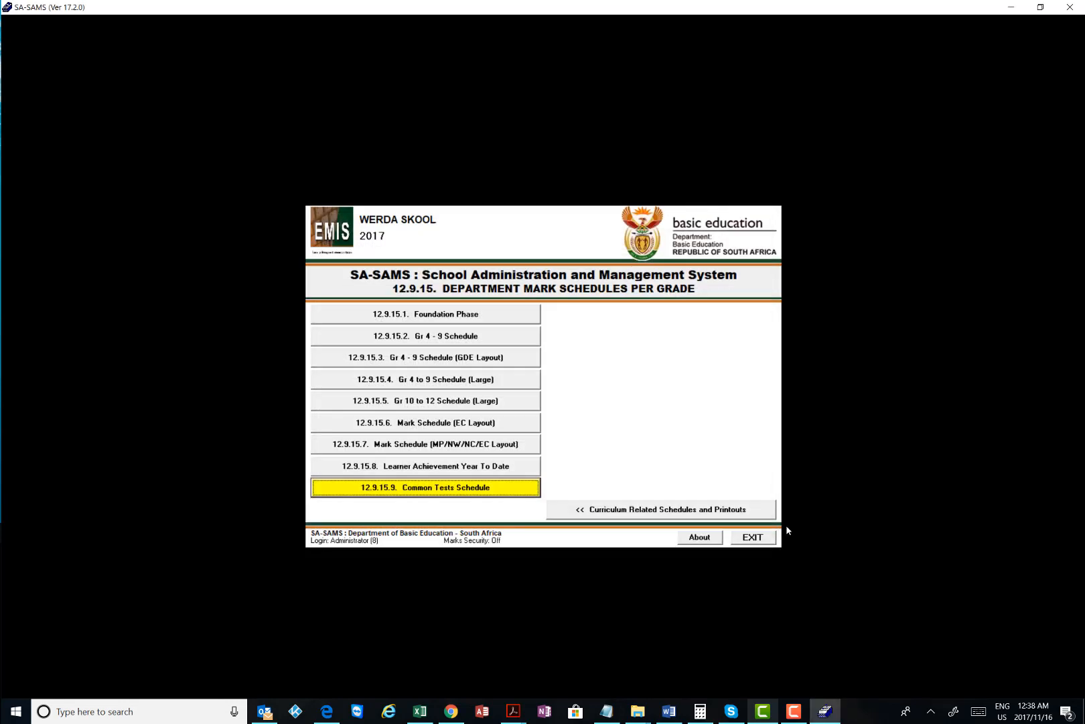
pyautogui.click(752, 536)
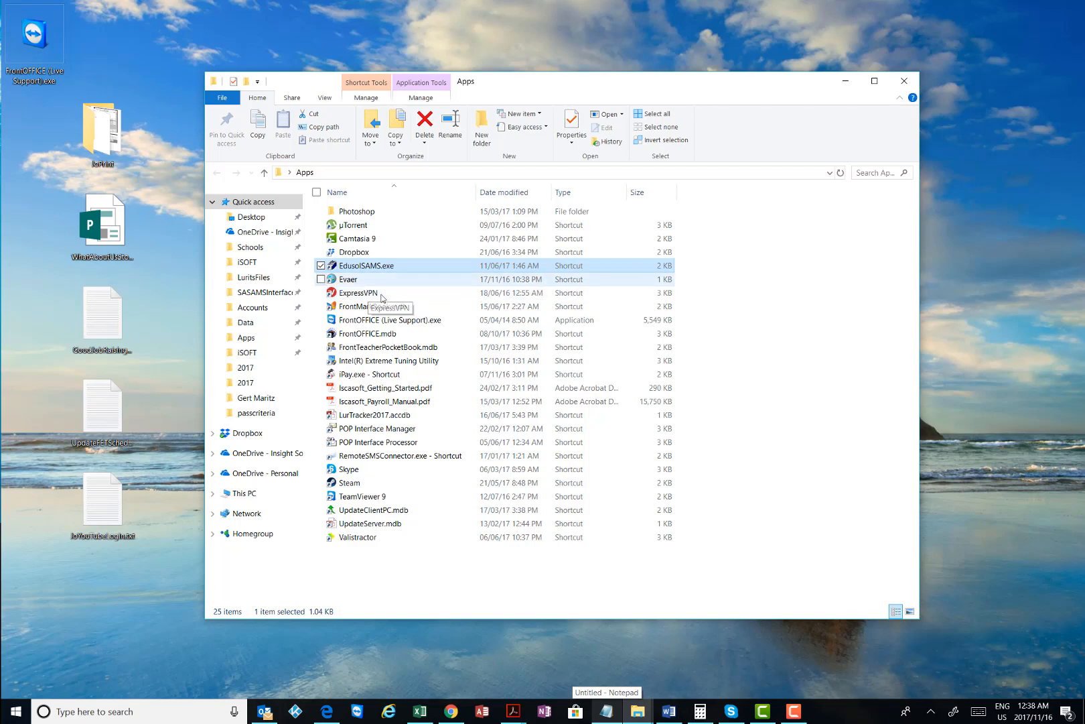
# Open FrontMarkBook.mdb and log in as the educator with the password verified
pyautogui.doubleClick(374, 306)
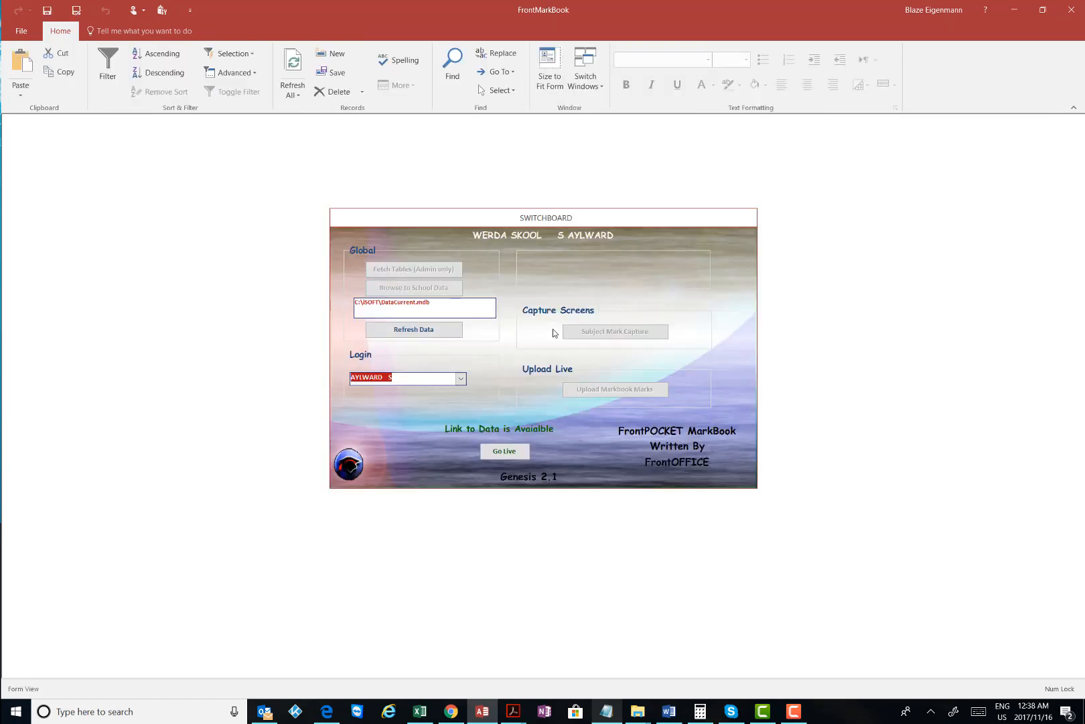
pyautogui.click(462, 379)
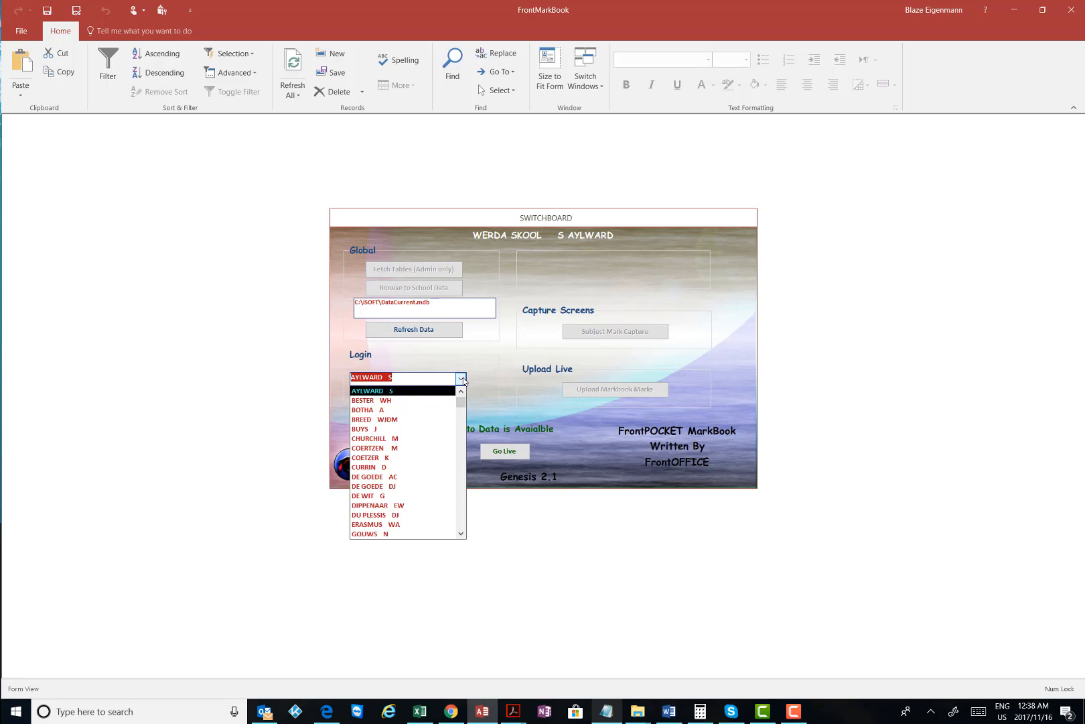
pyautogui.click(415, 390)
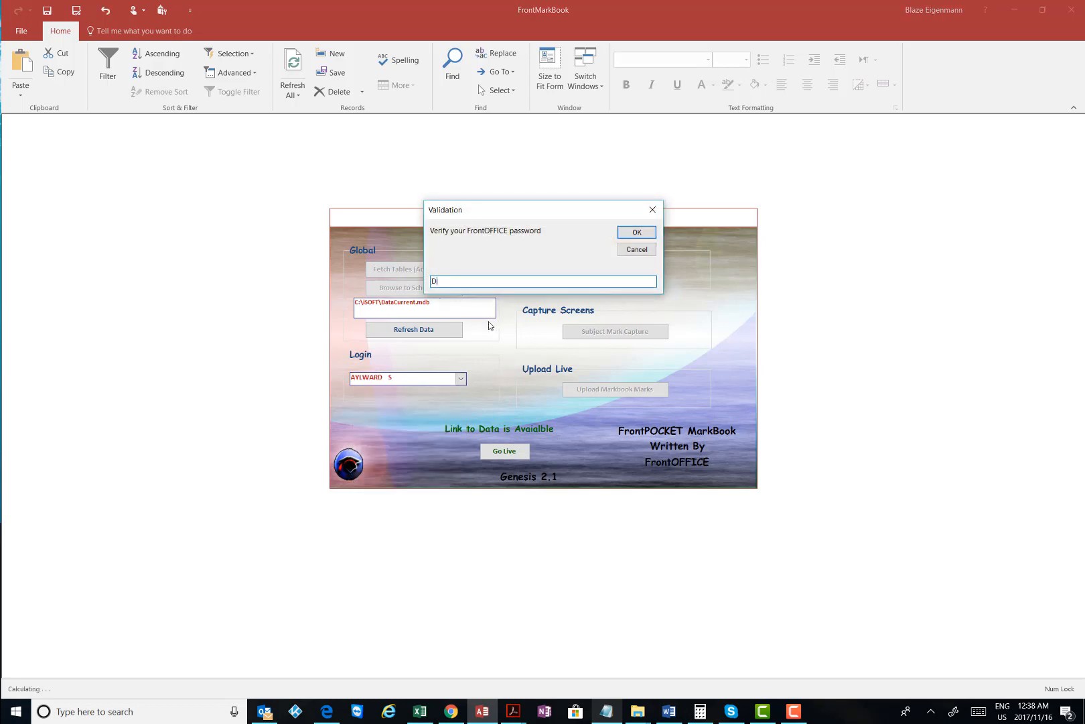
pyautogui.click(639, 231)
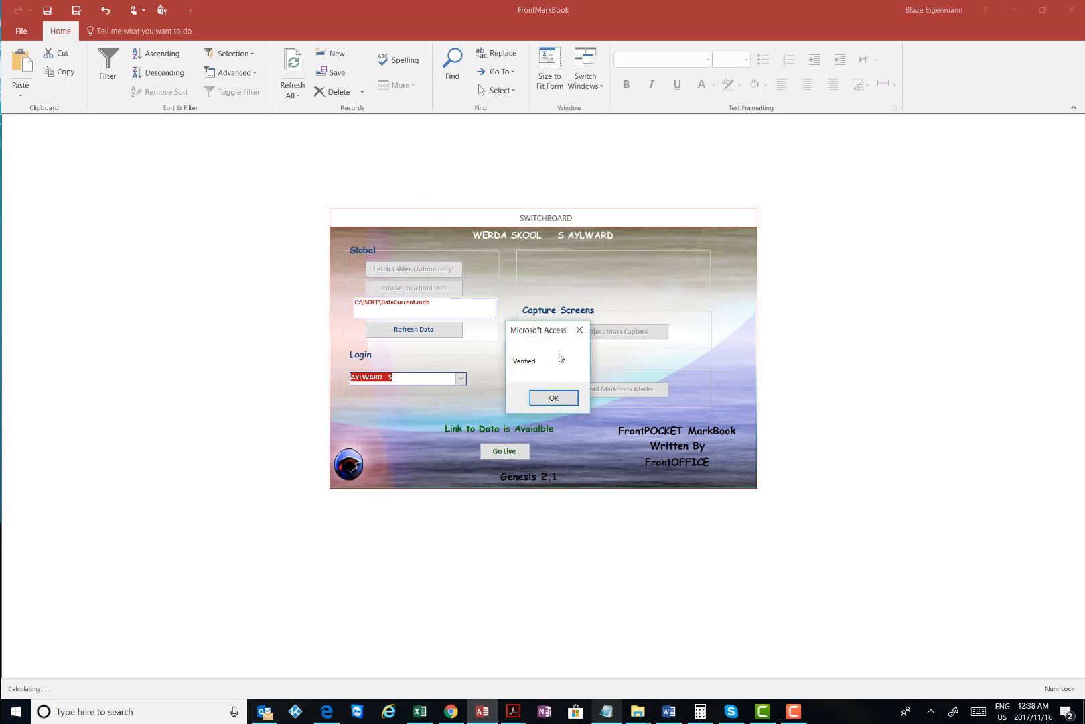
pyautogui.click(556, 395)
# In Subject Mark Capture, select English Home Language (Gr 09), the 9E1 English set and Term4
pyautogui.click(601, 336)
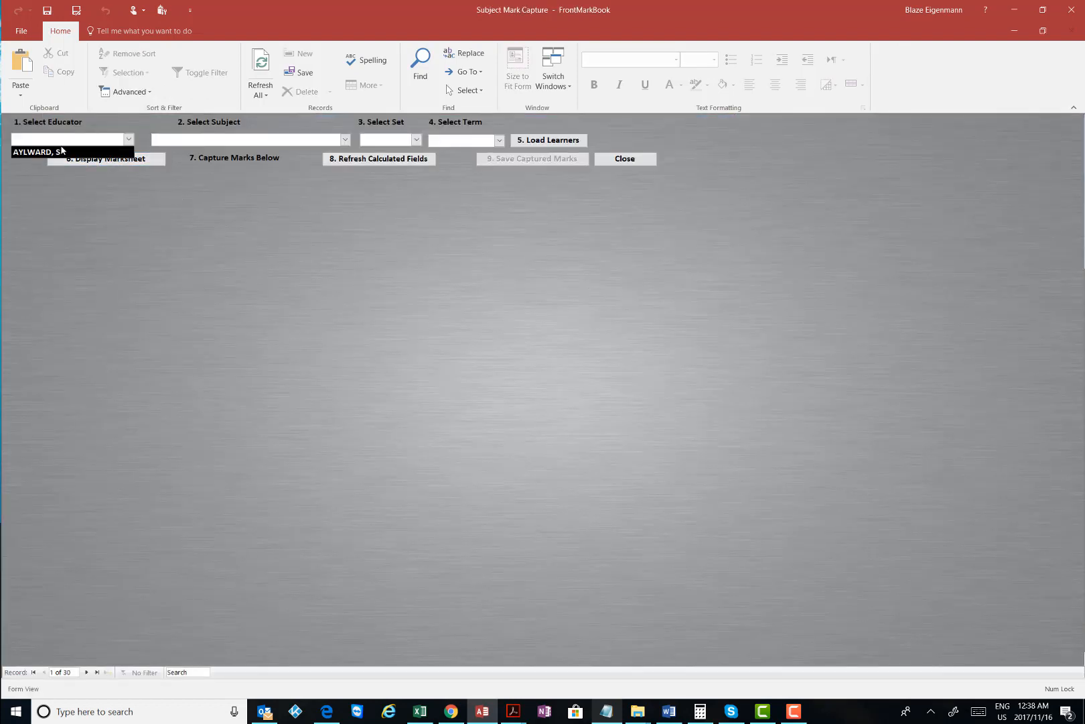
pyautogui.click(345, 140)
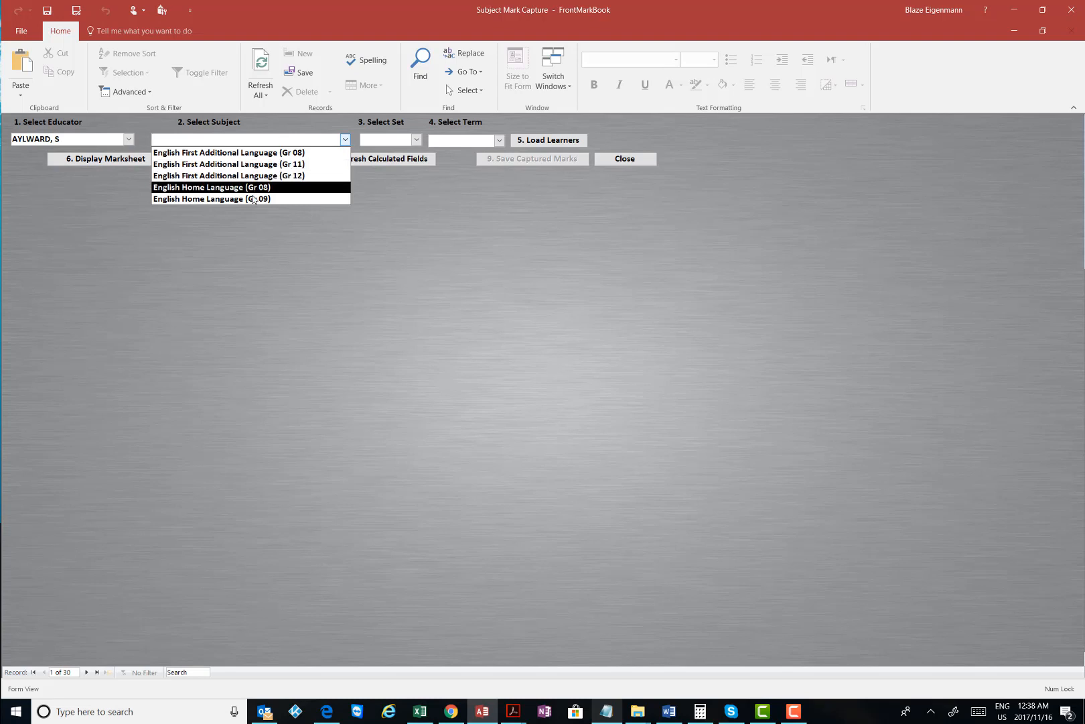
pyautogui.click(278, 198)
pyautogui.click(416, 140)
pyautogui.click(387, 152)
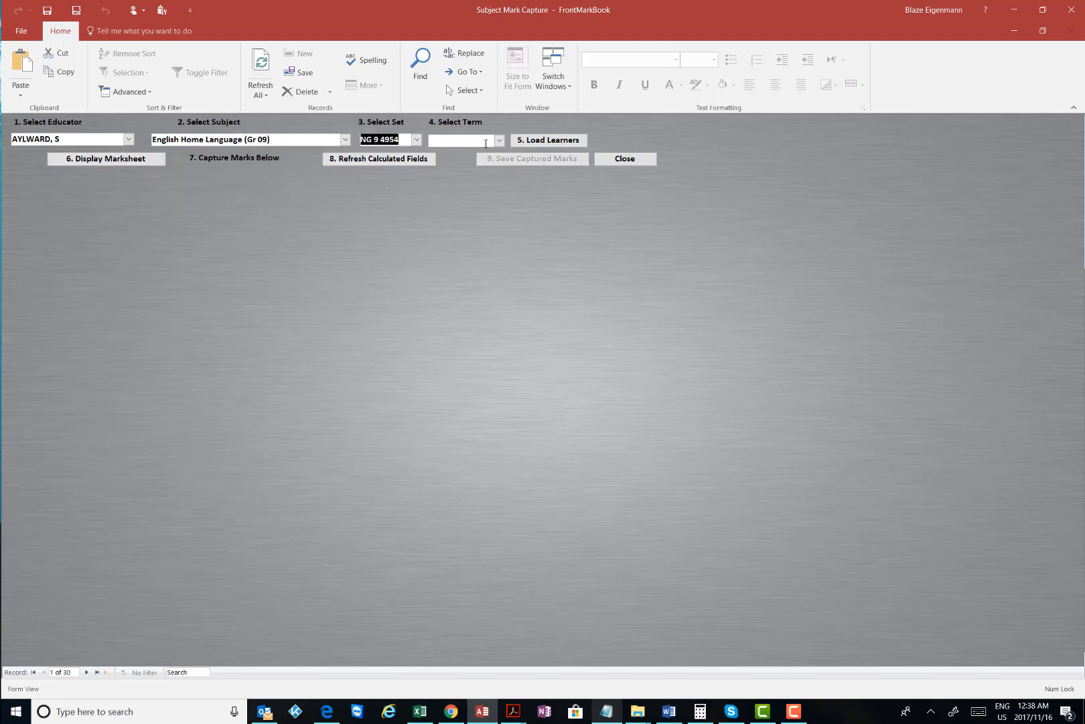
pyautogui.click(499, 140)
pyautogui.click(456, 188)
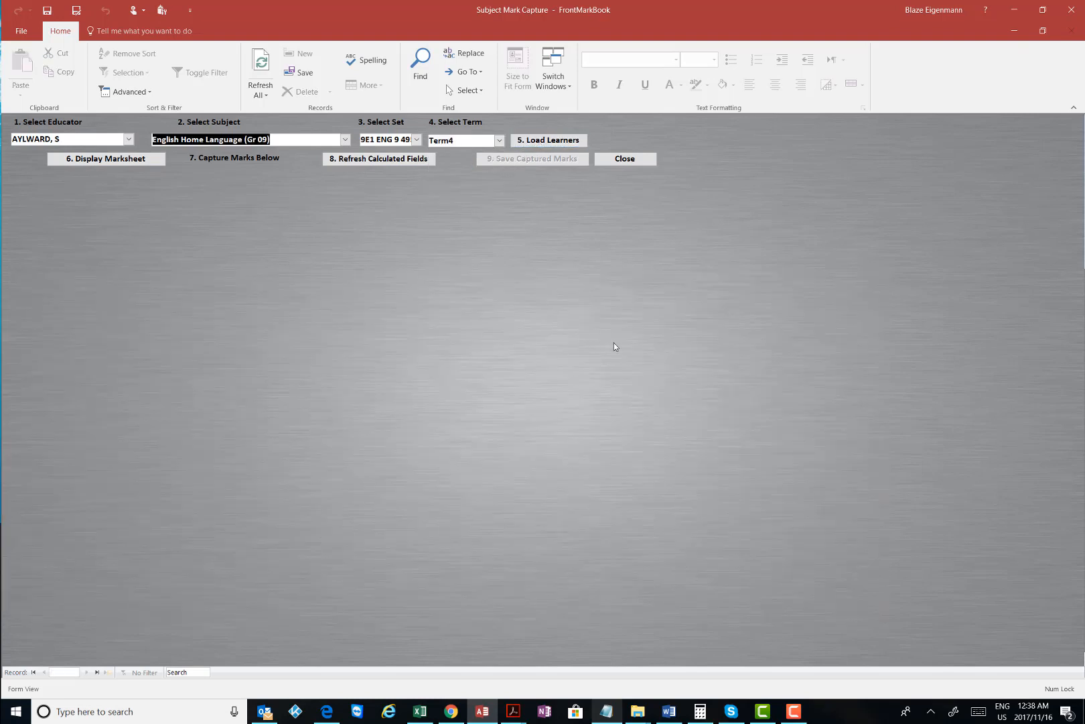
# Load the set's learners and display their marksheet
pyautogui.click(794, 711)
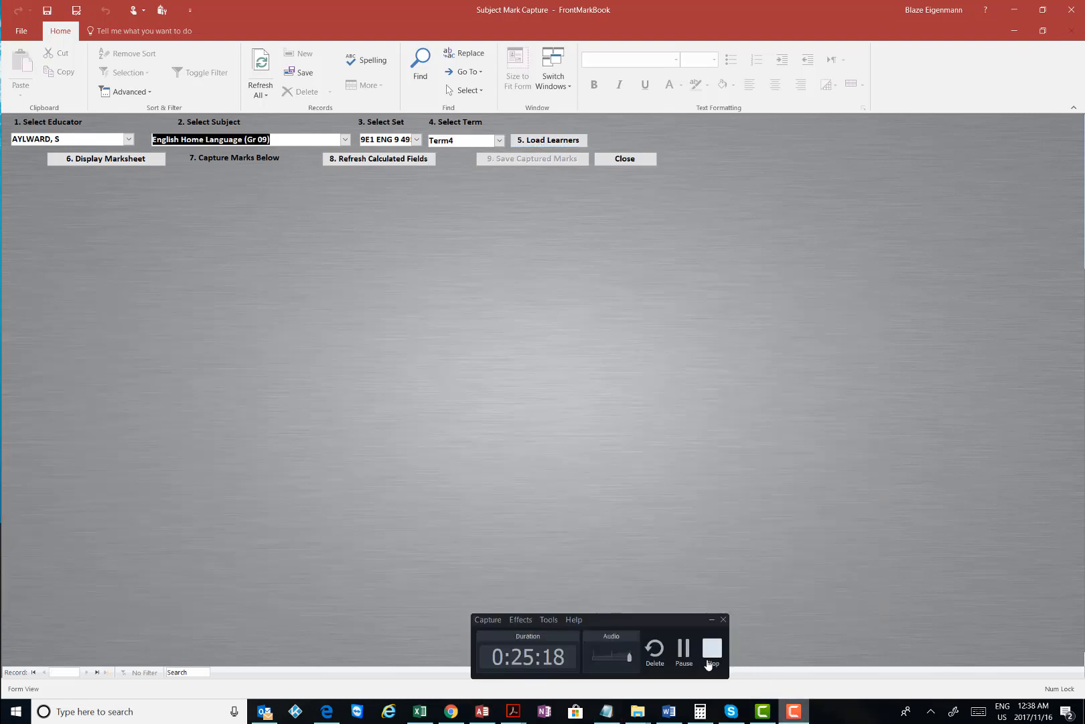
pyautogui.click(685, 649)
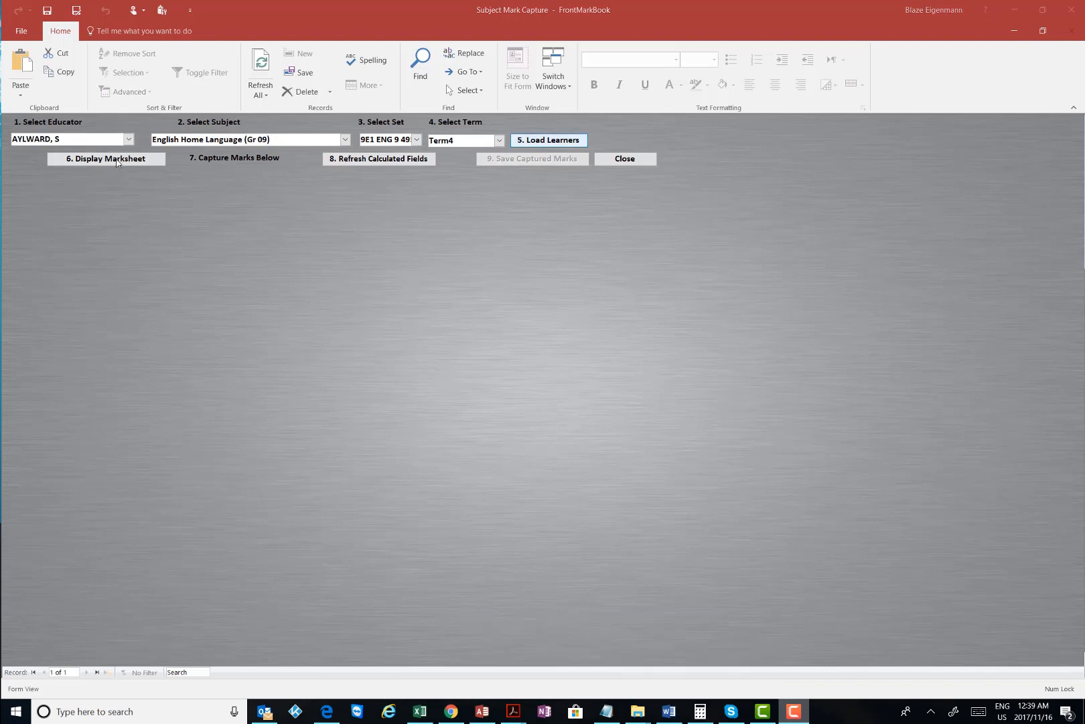
pyautogui.click(792, 715)
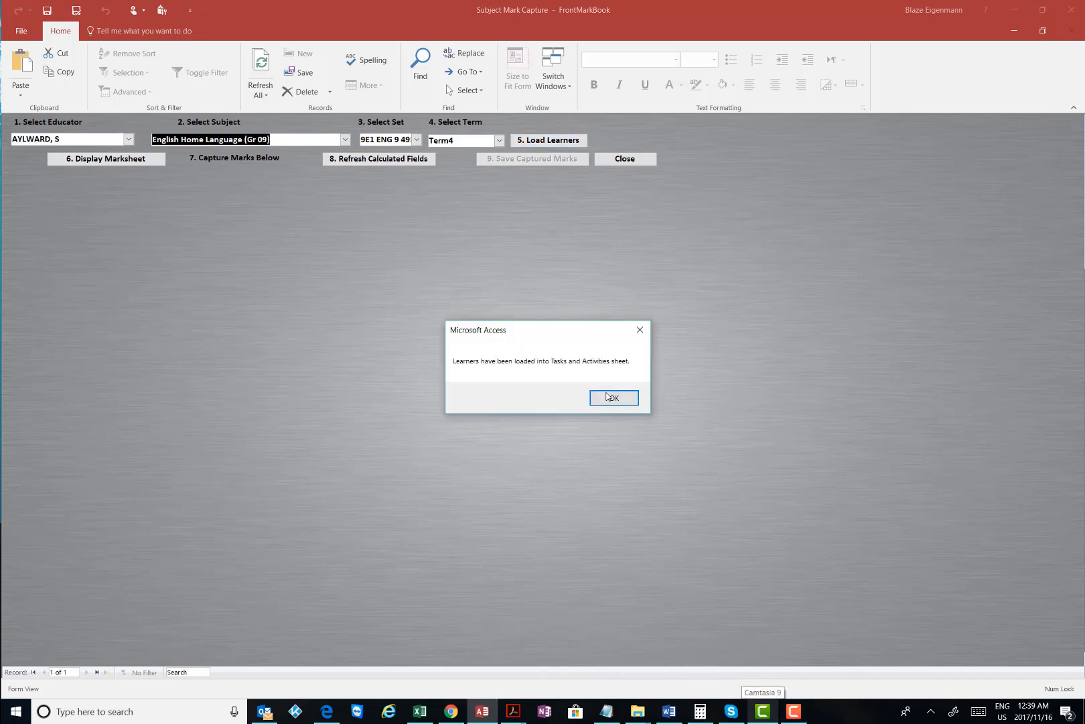
pyautogui.click(615, 396)
pyautogui.click(107, 157)
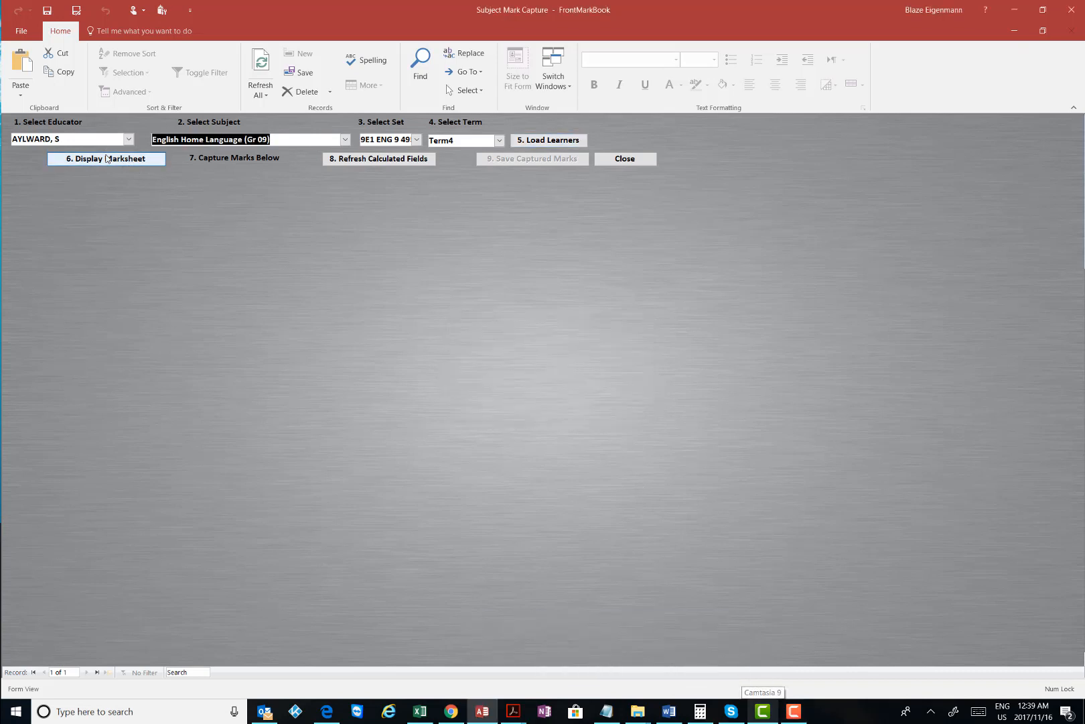
# Check the T14 marks of the first, second and fourth learners, the first being 333
pyautogui.click(802, 718)
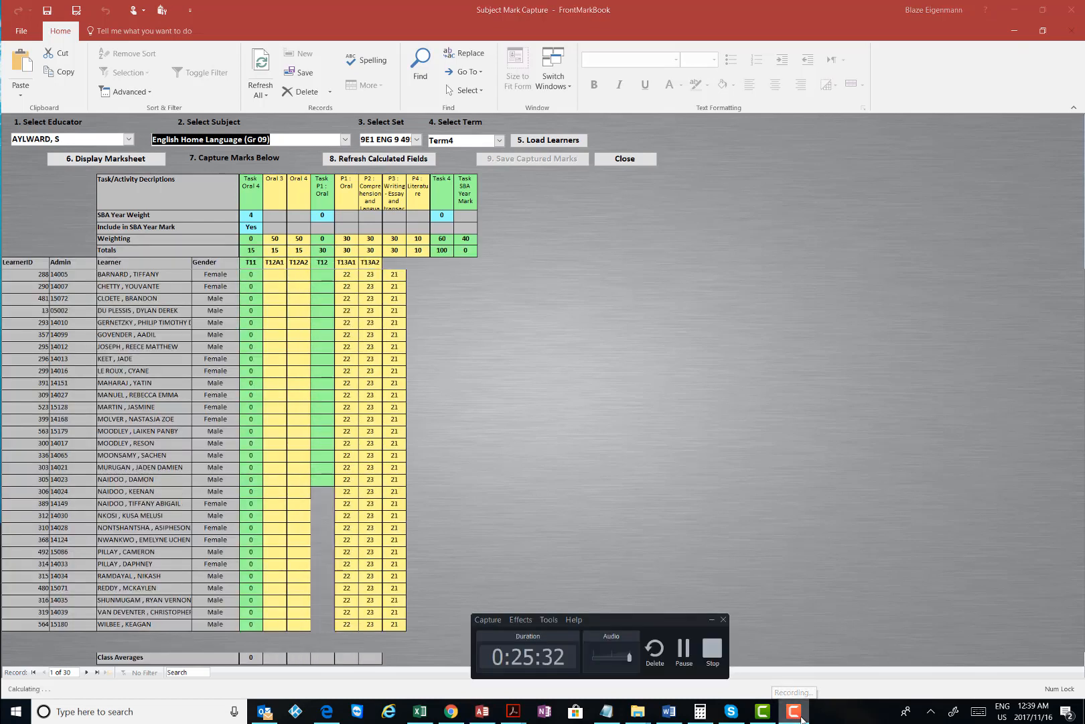
pyautogui.click(802, 718)
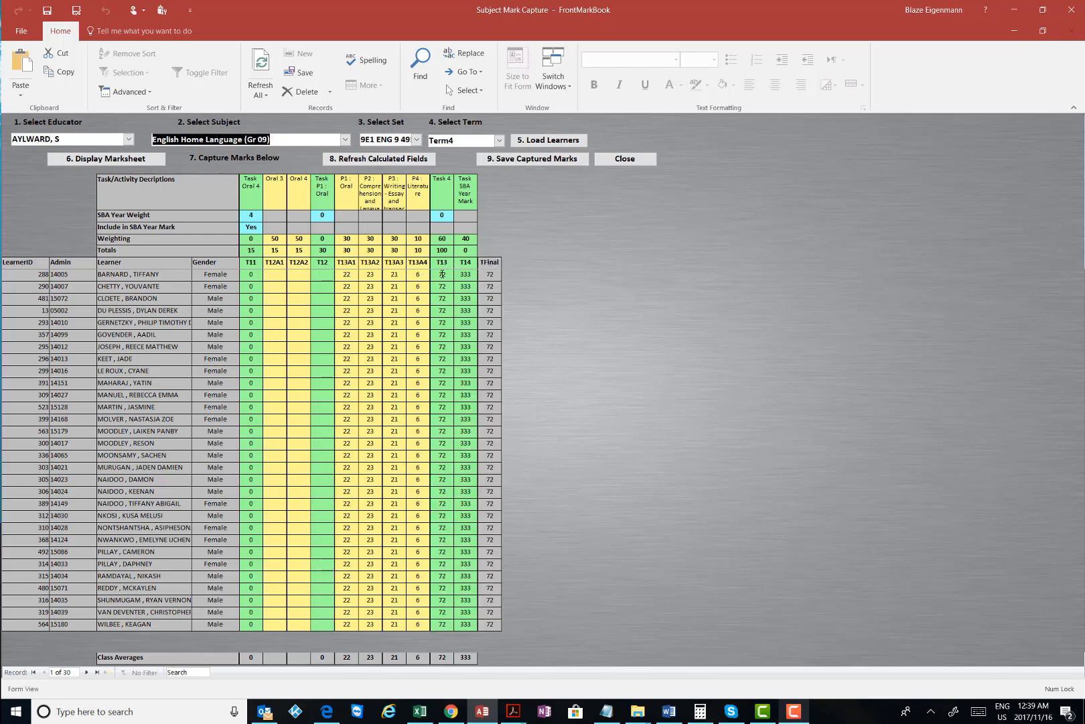
pyautogui.click(468, 273)
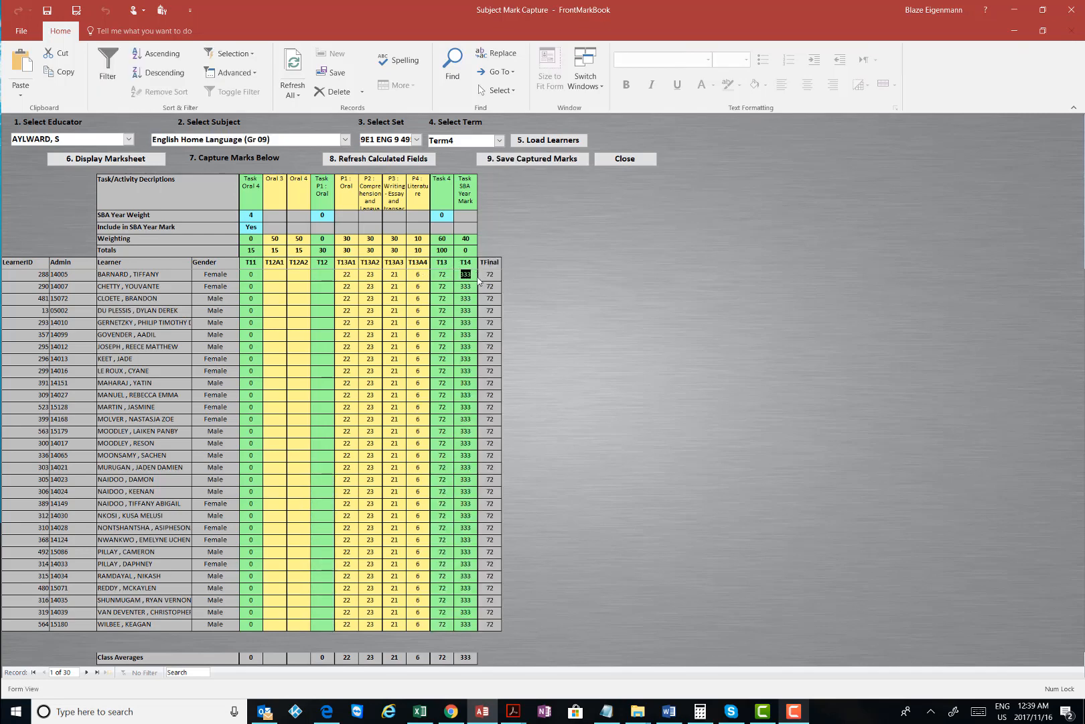
pyautogui.click(475, 287)
pyautogui.click(471, 312)
# Review the T13A totals (T13A3 is 30) and the first learner's T13 of 72, then close unsaved
pyautogui.click(354, 251)
pyautogui.press('Tab')
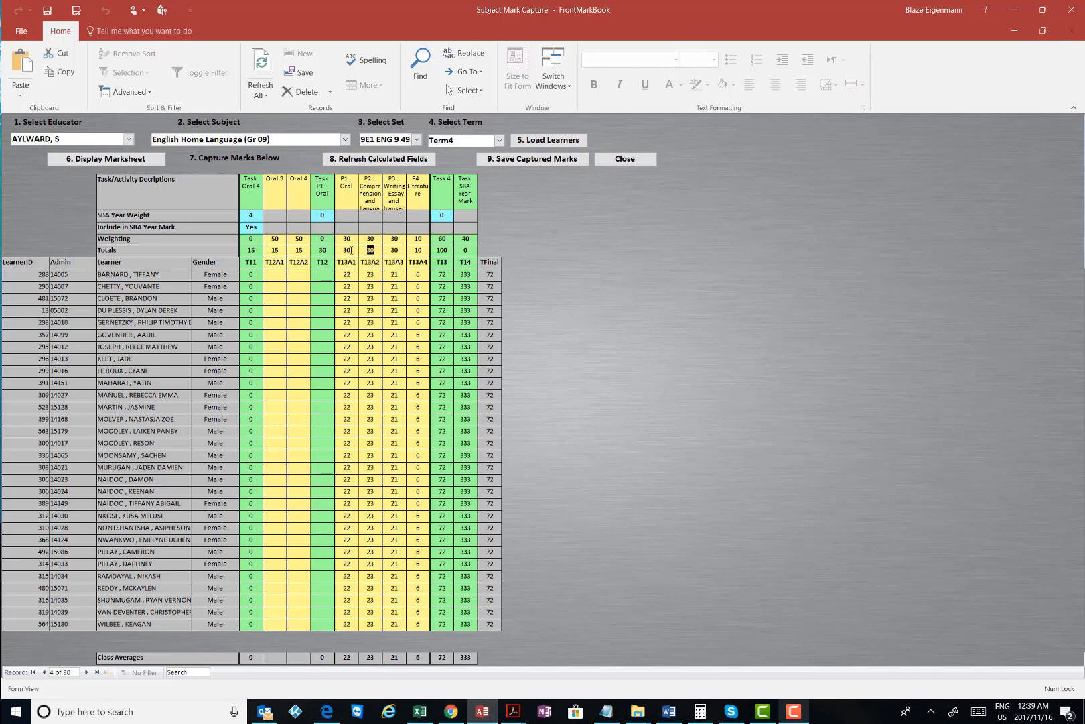
pyautogui.press('Tab')
pyautogui.press('Tab')
pyautogui.click(355, 275)
pyautogui.click(354, 251)
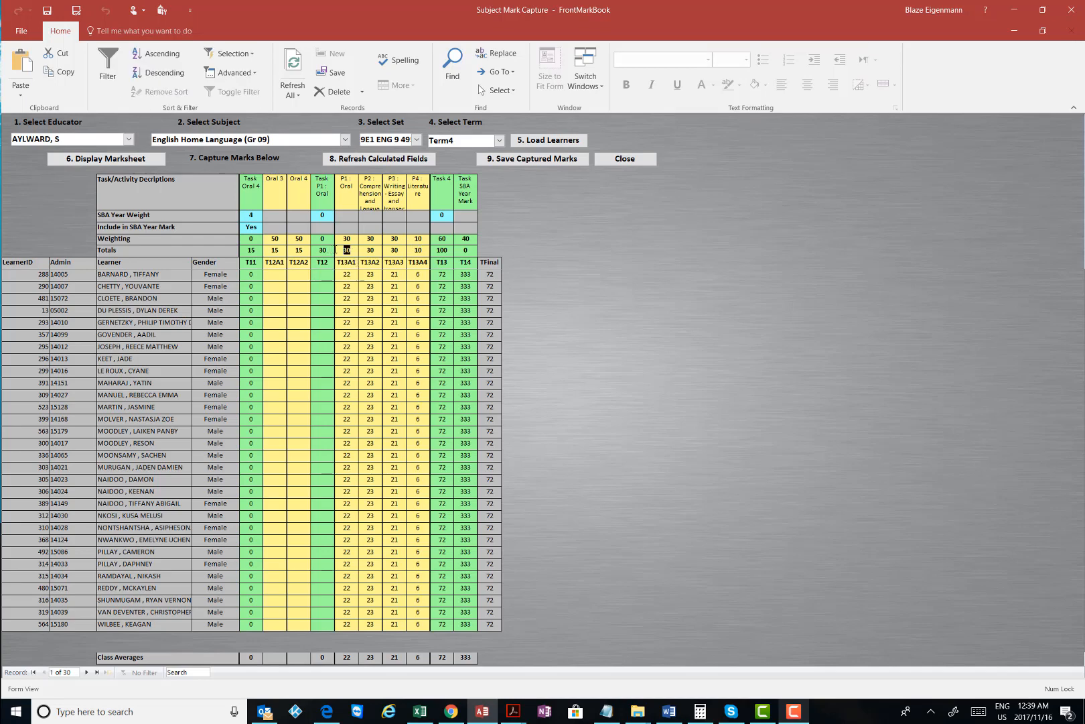
pyautogui.press('Tab')
pyautogui.click(402, 252)
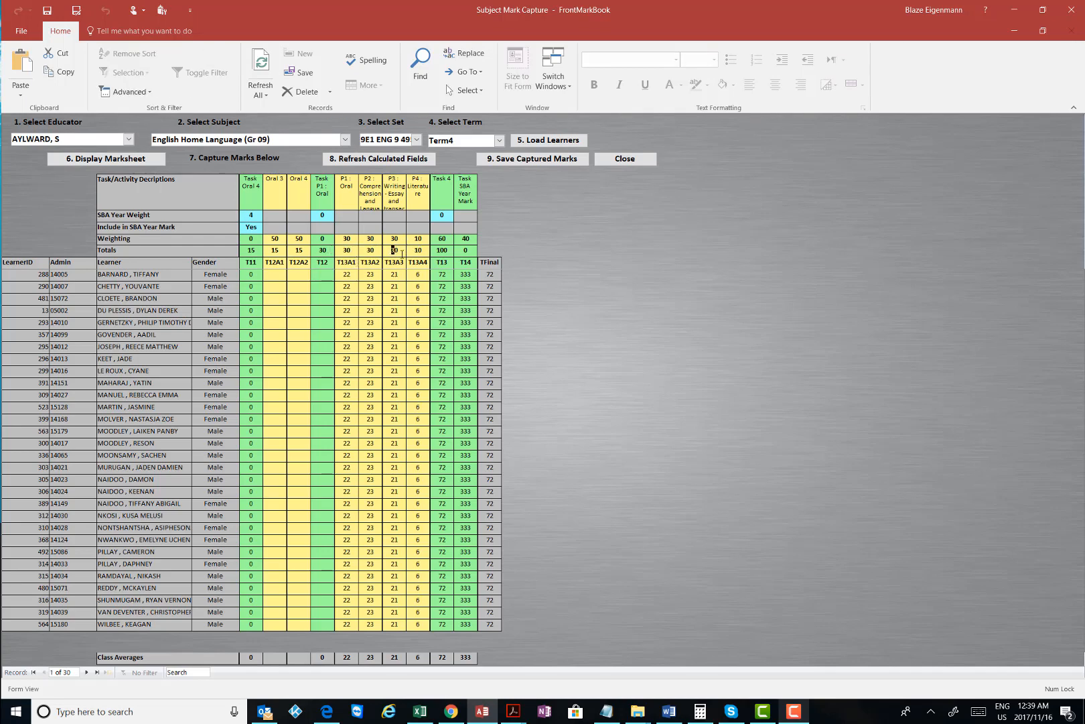
pyautogui.click(446, 273)
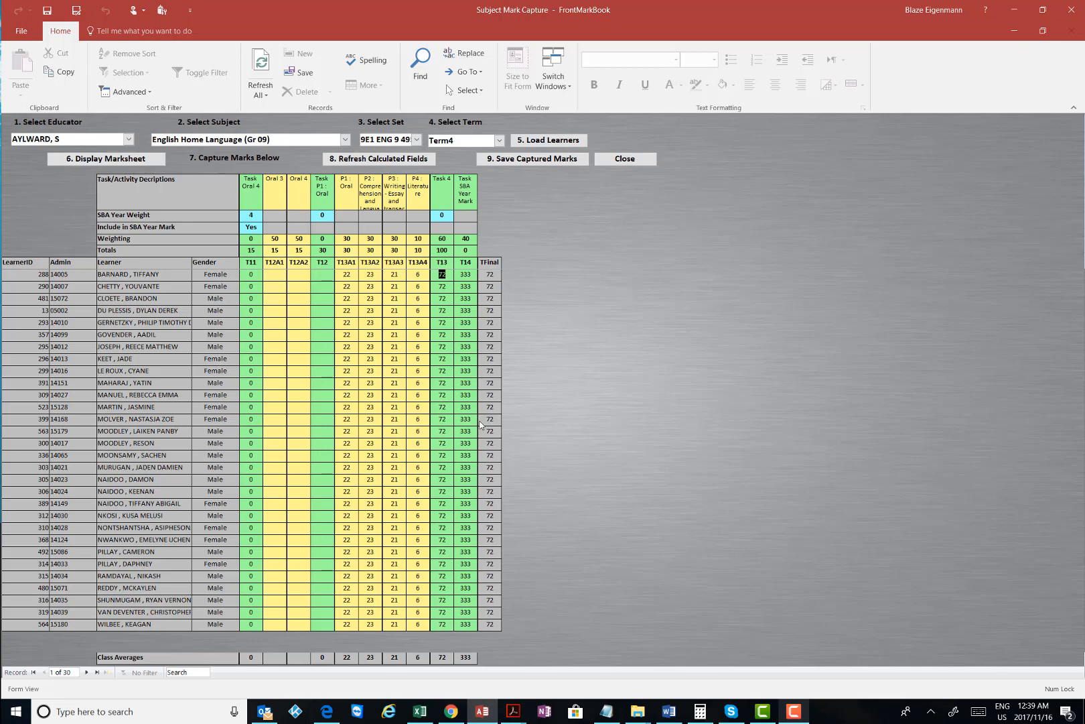
pyautogui.click(637, 160)
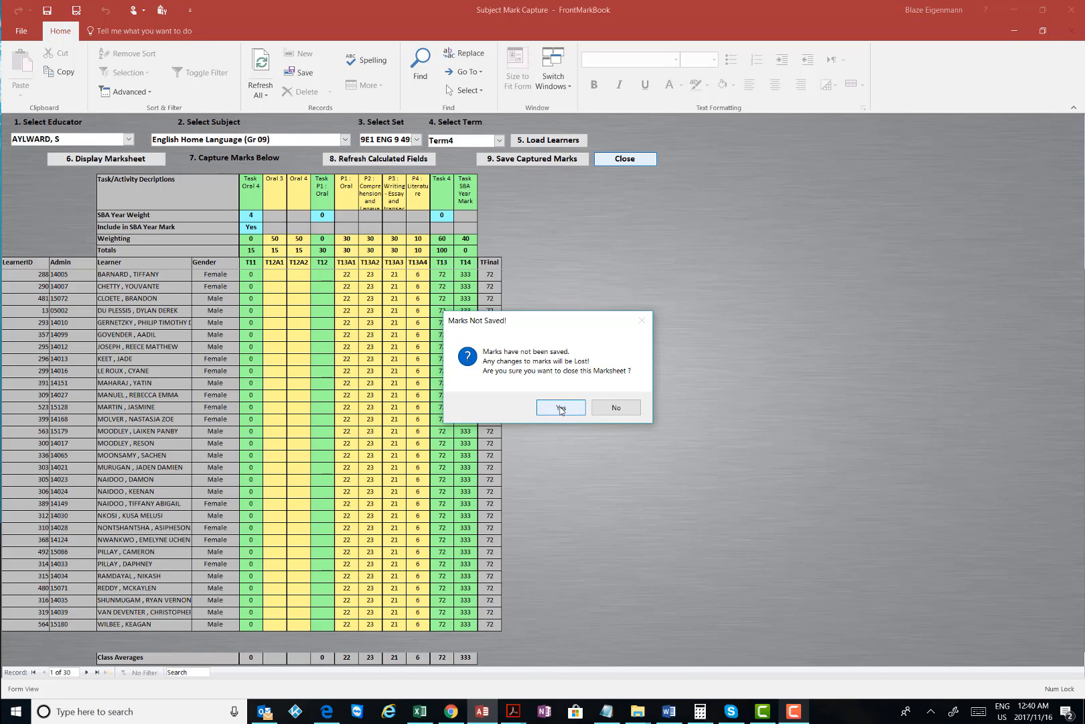
pyautogui.click(561, 408)
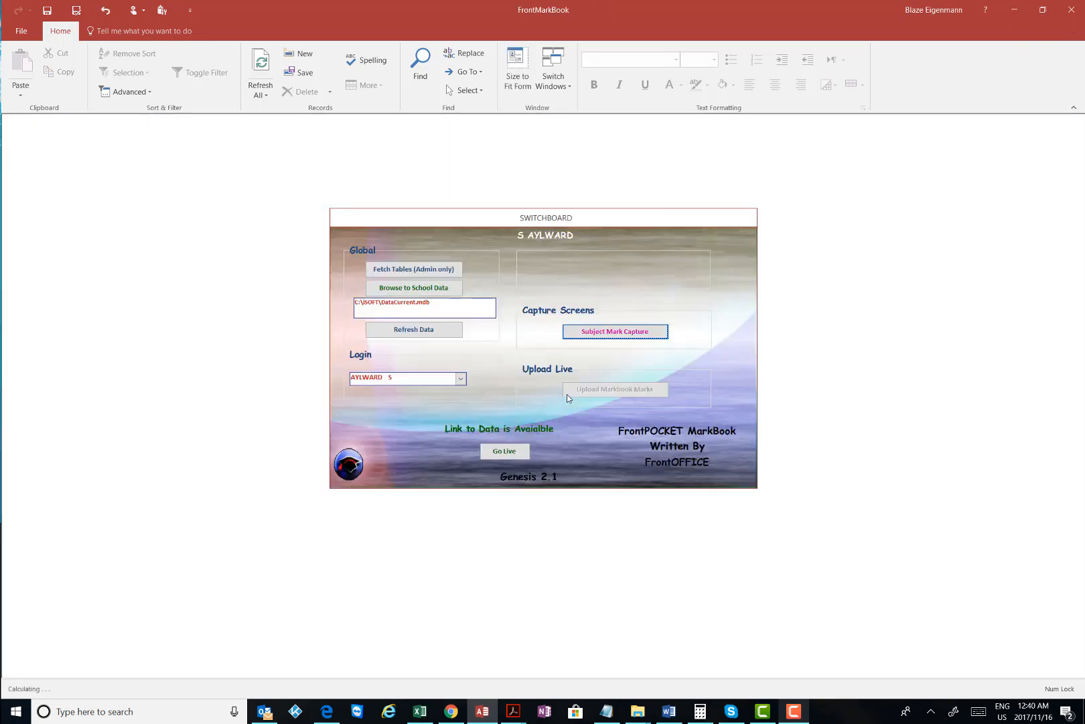
# Minimise FrontOFFICE and log in to FrontMarkBook as the second educator with a verified password
pyautogui.click(771, 713)
pyautogui.click(687, 649)
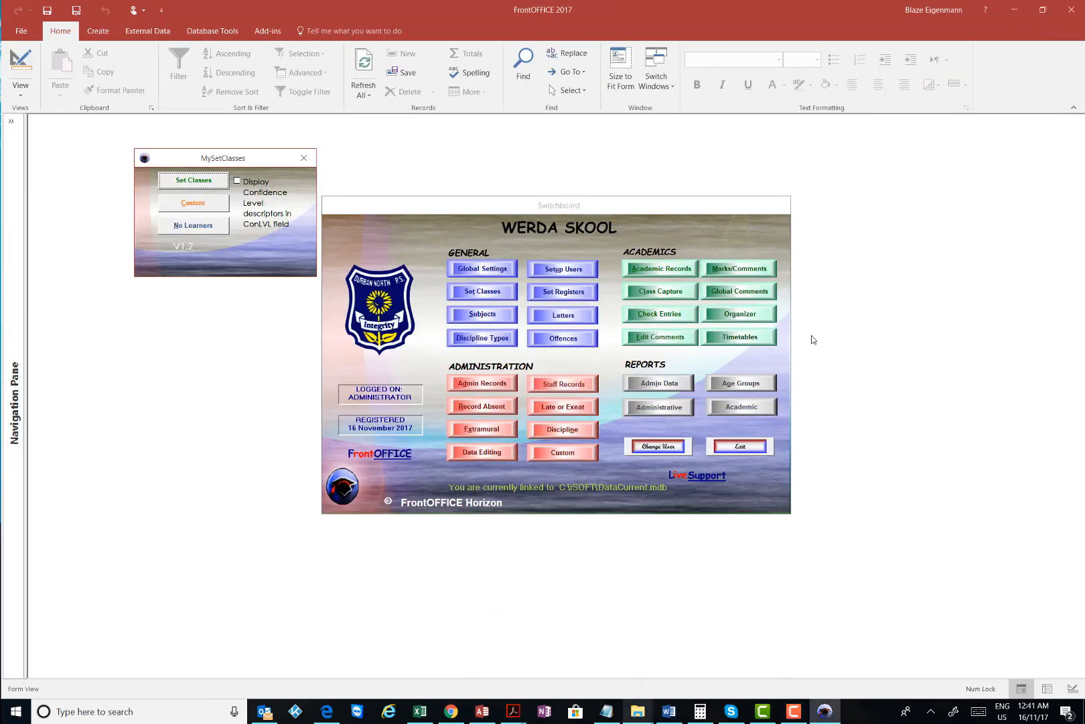
pyautogui.click(1014, 10)
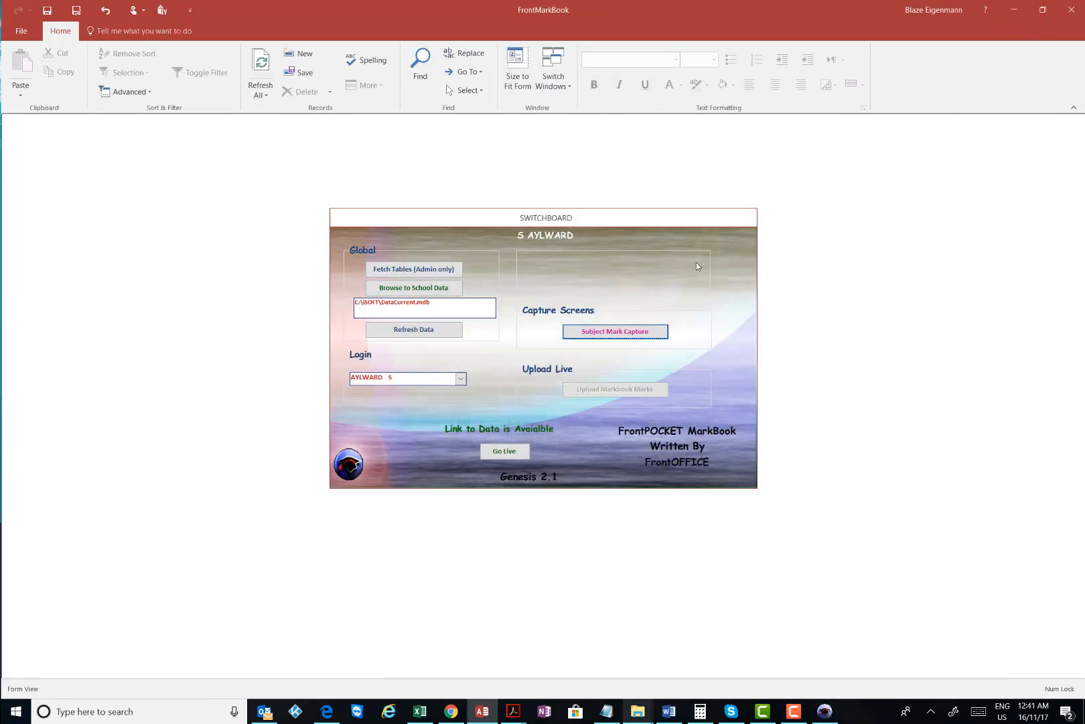
pyautogui.click(461, 377)
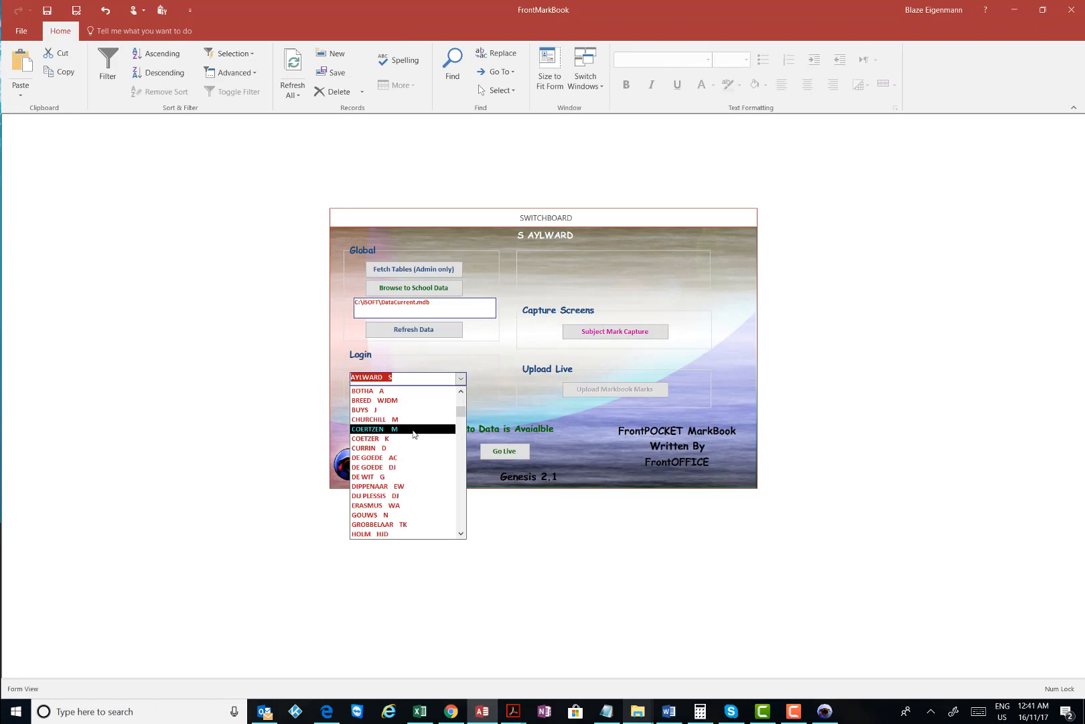
pyautogui.click(387, 495)
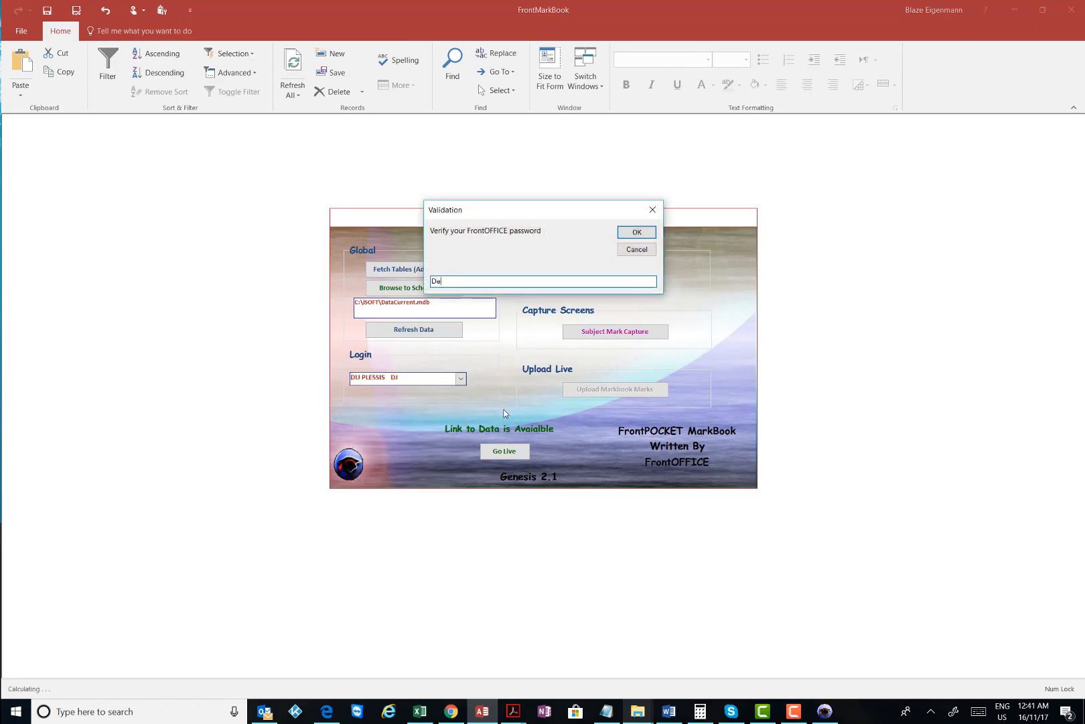
pyautogui.click(623, 231)
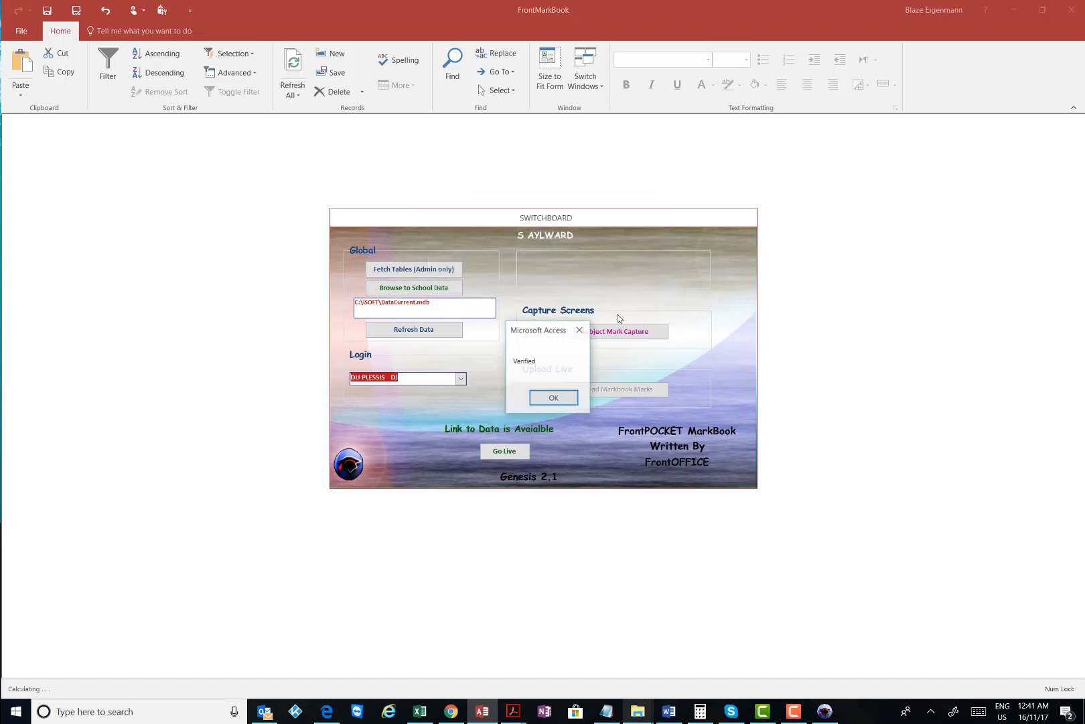
pyautogui.click(556, 397)
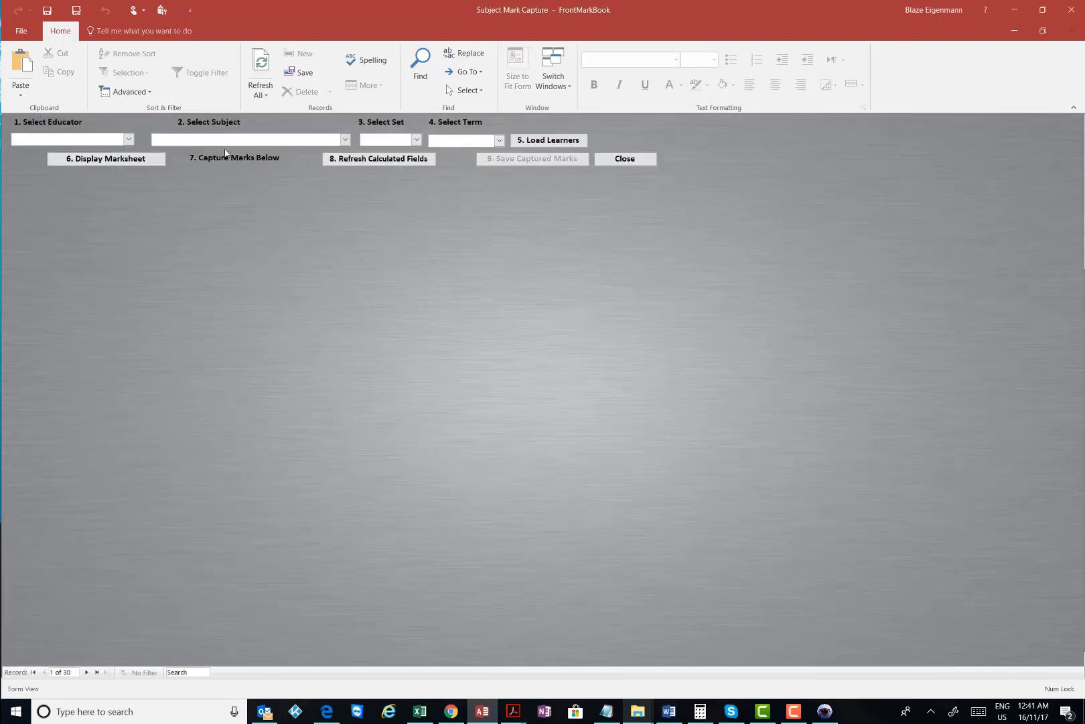
# Select the second educator, Mathematics (Gr 06), the 6BR set and Term4, then load learners and show the marksheet
pyautogui.click(128, 139)
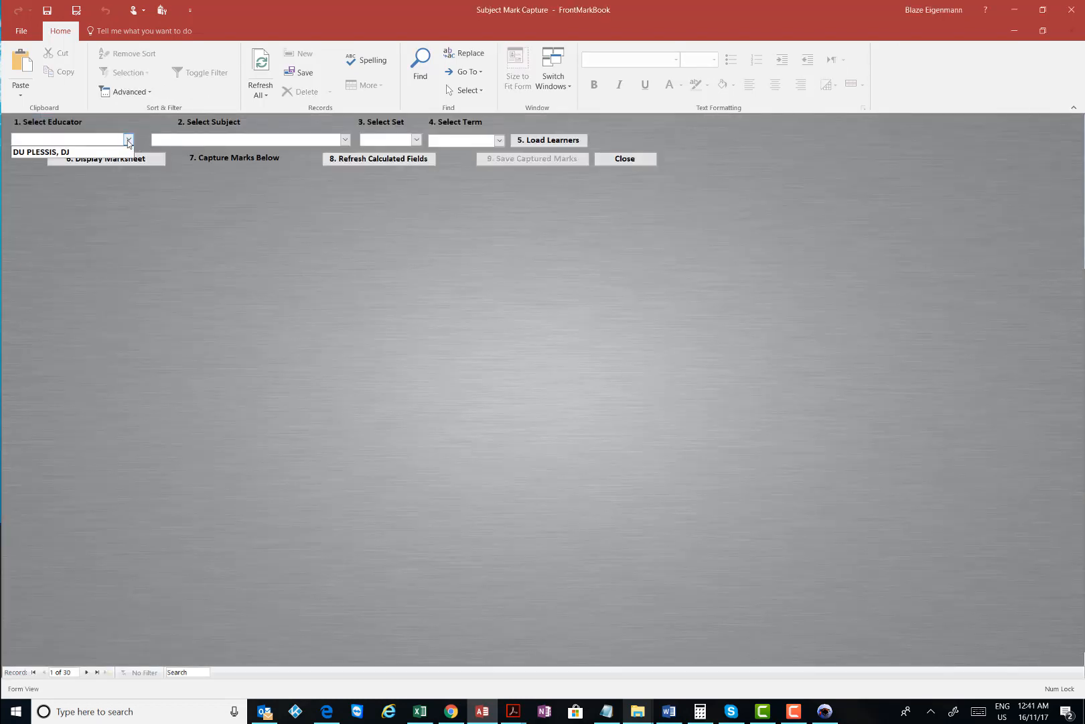
pyautogui.click(89, 152)
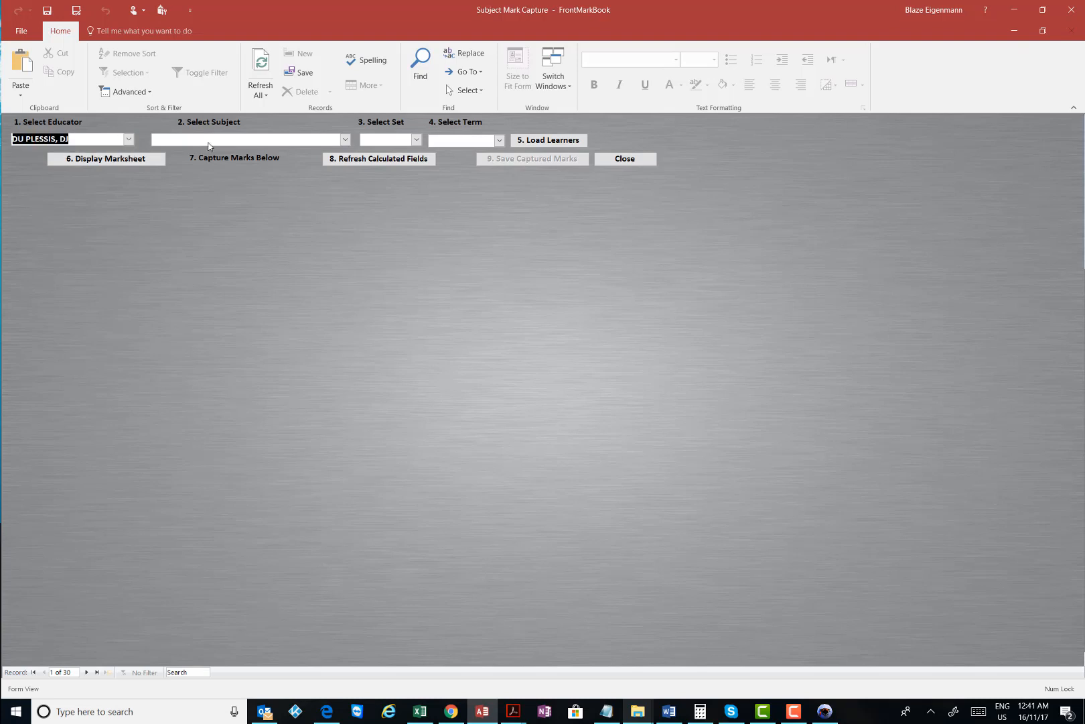
pyautogui.click(344, 140)
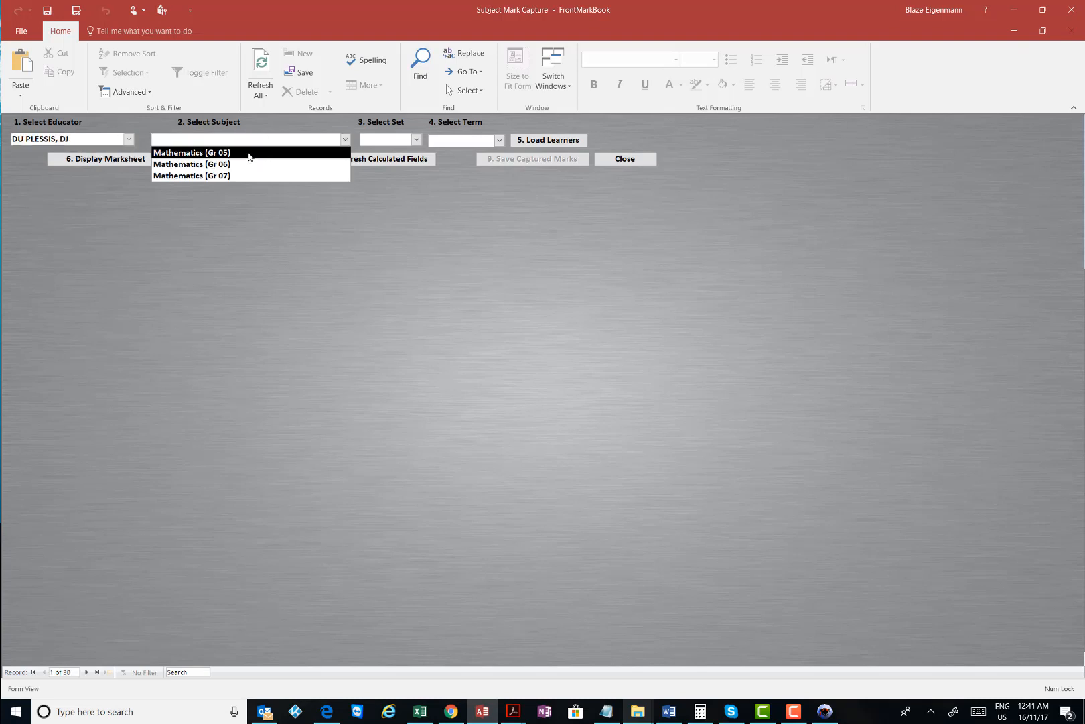
pyautogui.click(227, 166)
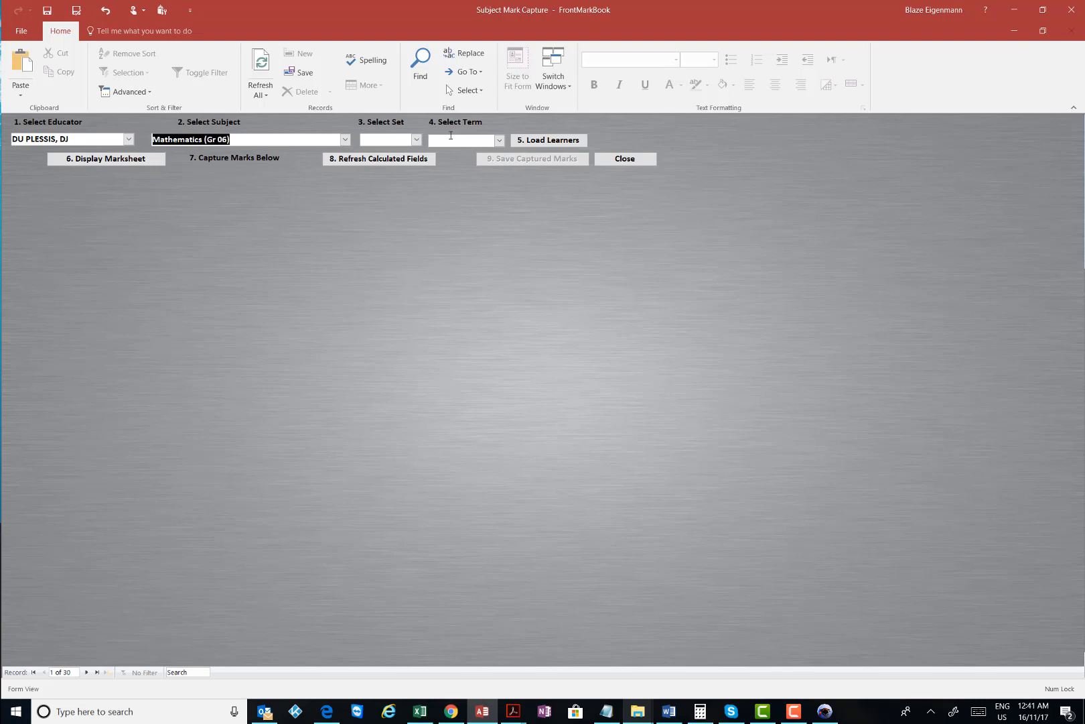
pyautogui.click(416, 139)
pyautogui.click(386, 154)
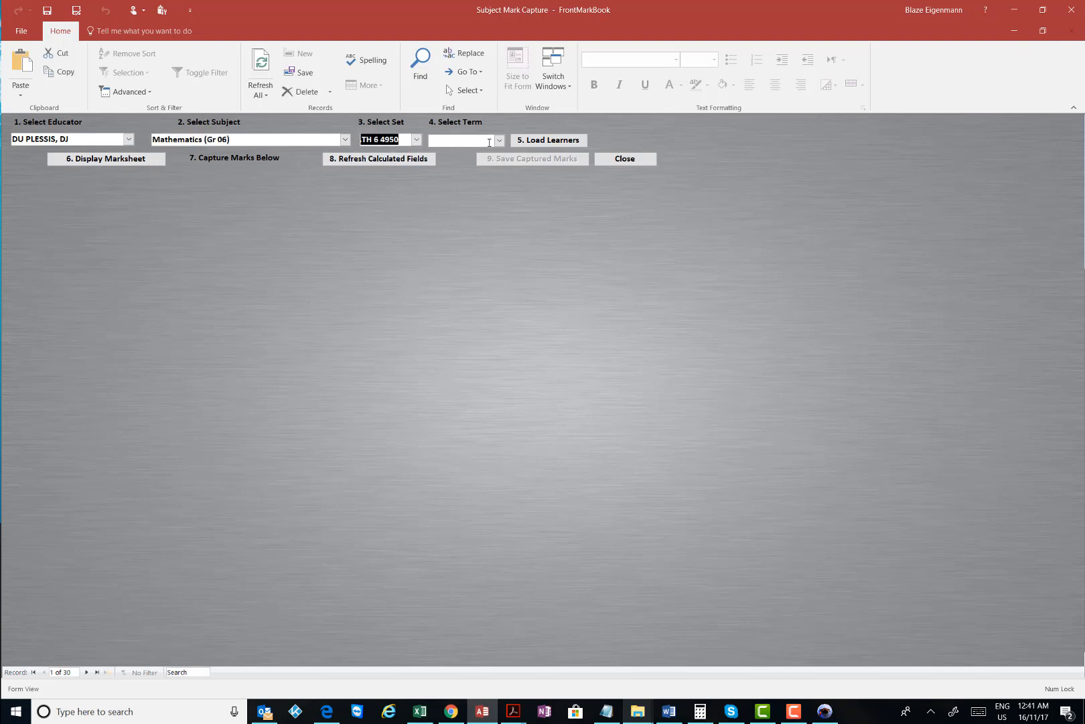
pyautogui.click(500, 140)
pyautogui.click(462, 189)
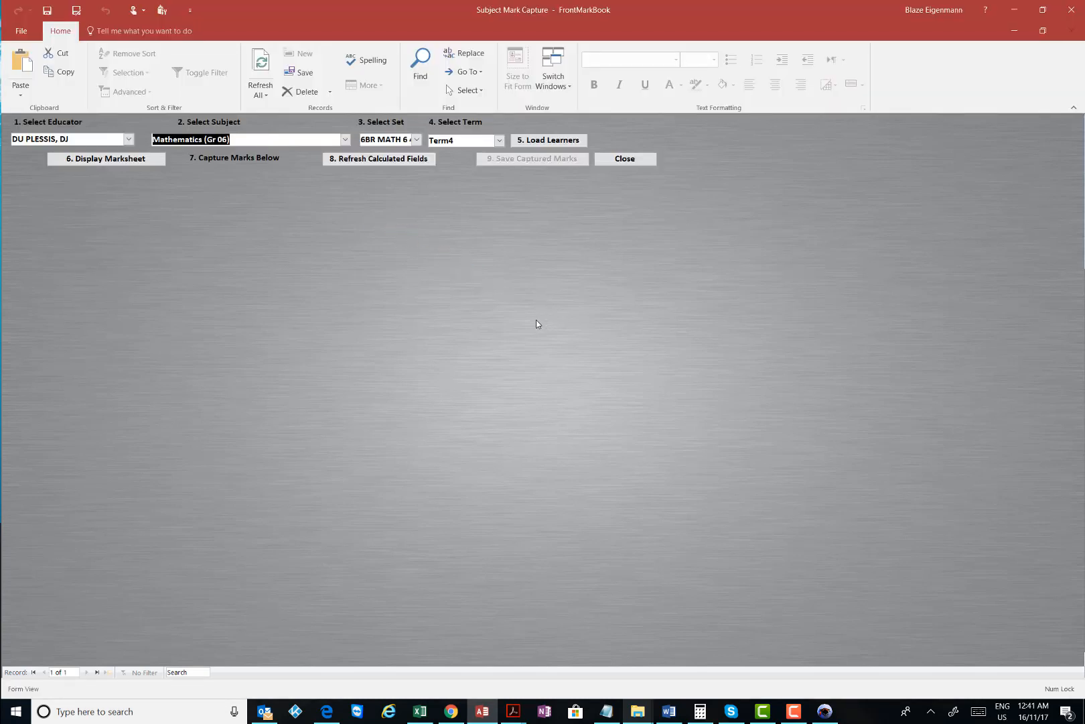
pyautogui.click(614, 400)
pyautogui.click(106, 159)
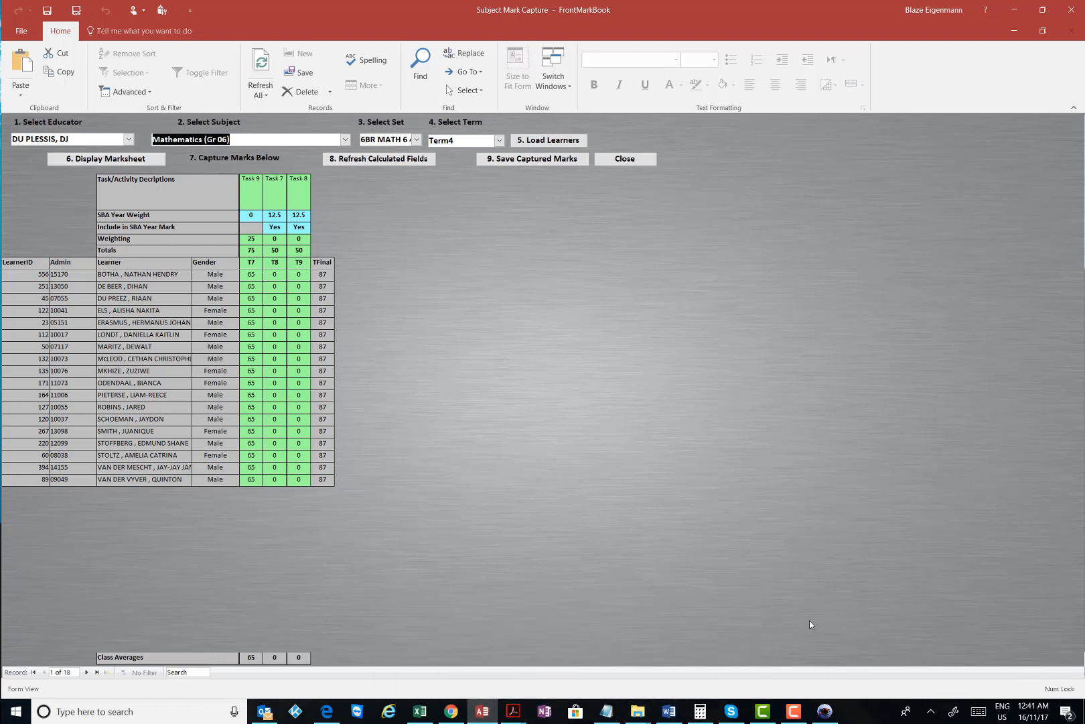
# Inspect Task 9's total of 75, weighting of 25, description and the learners' marks
pyautogui.moveTo(259, 250); pyautogui.dragTo(227, 248)
pyautogui.click(258, 251)
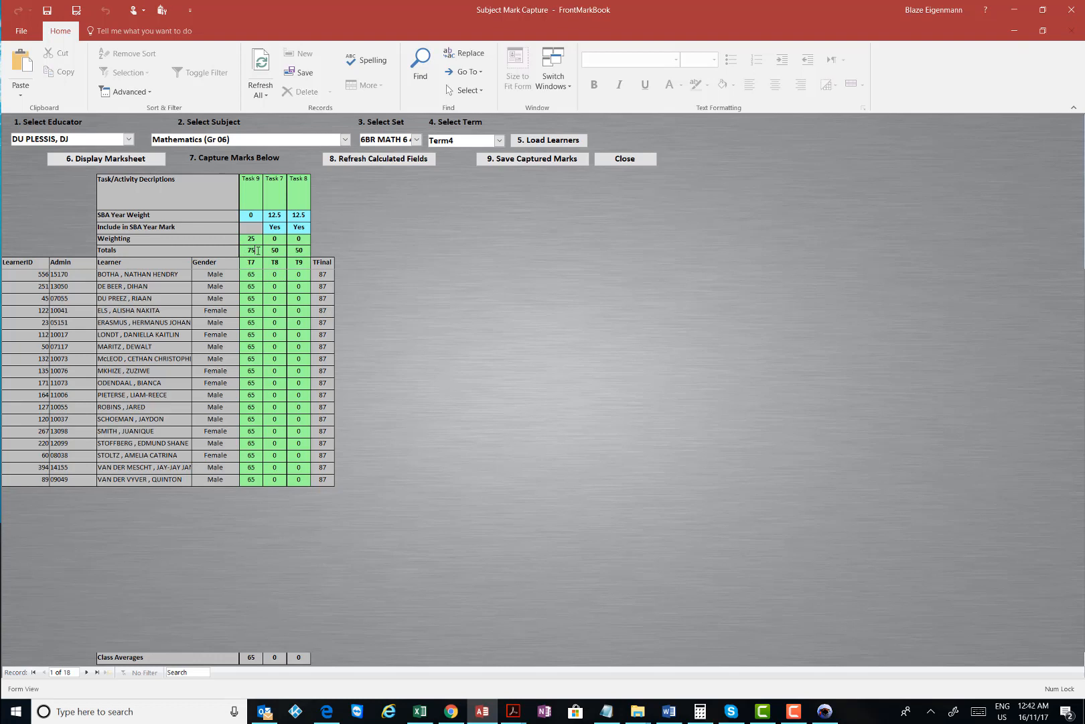
pyautogui.click(255, 239)
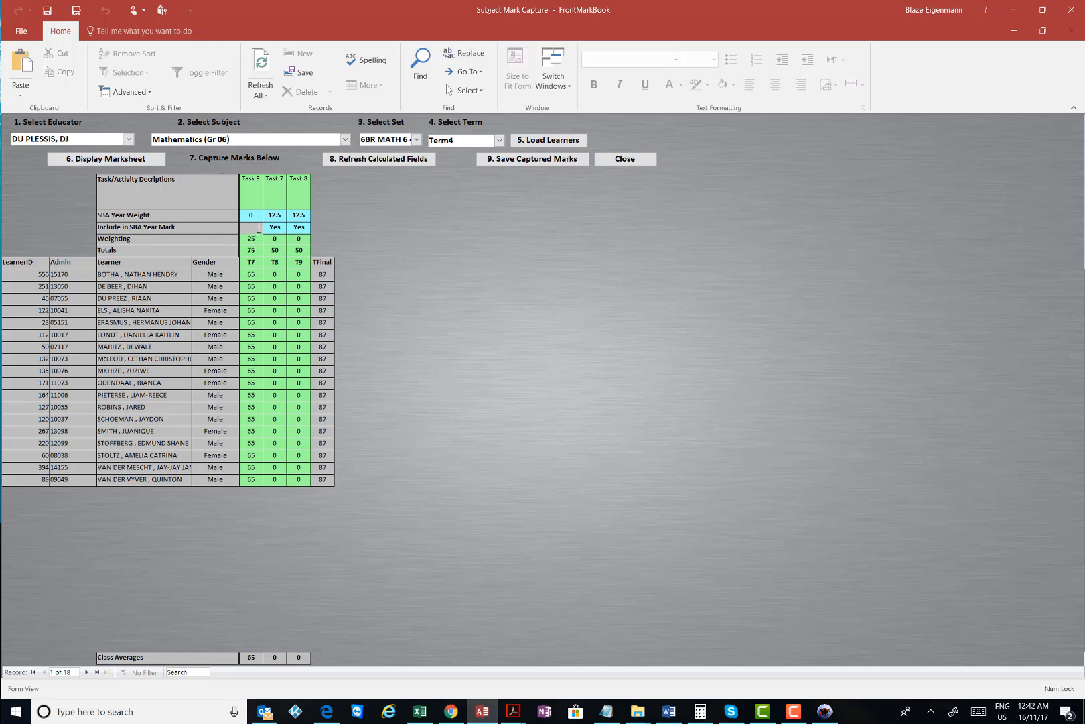
pyautogui.moveTo(262, 179); pyautogui.dragTo(242, 178)
pyautogui.click(258, 193)
pyautogui.click(245, 274)
pyautogui.press('Down')
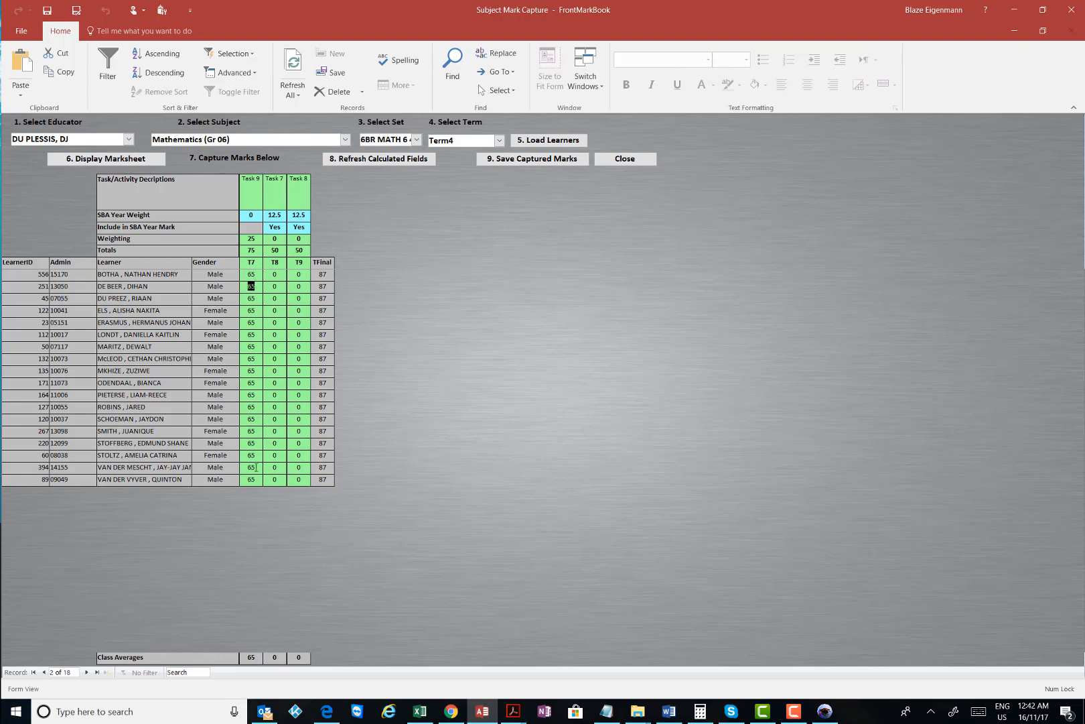
# Close the Mathematics marksheet without saving the marks
pyautogui.click(261, 250)
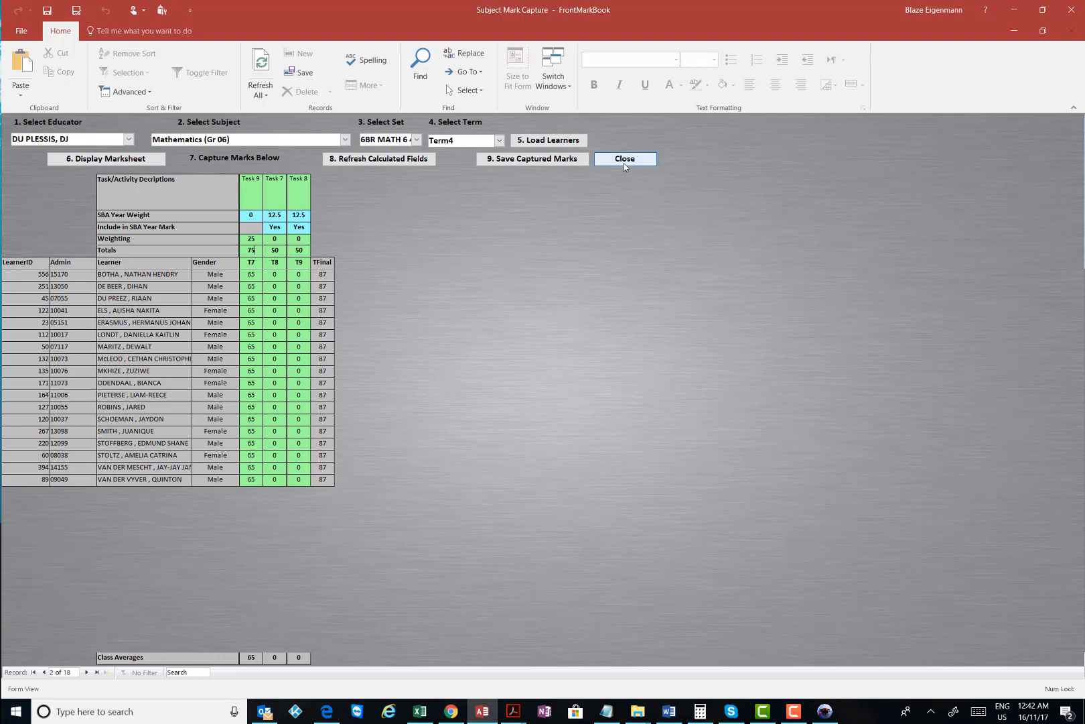
pyautogui.click(624, 161)
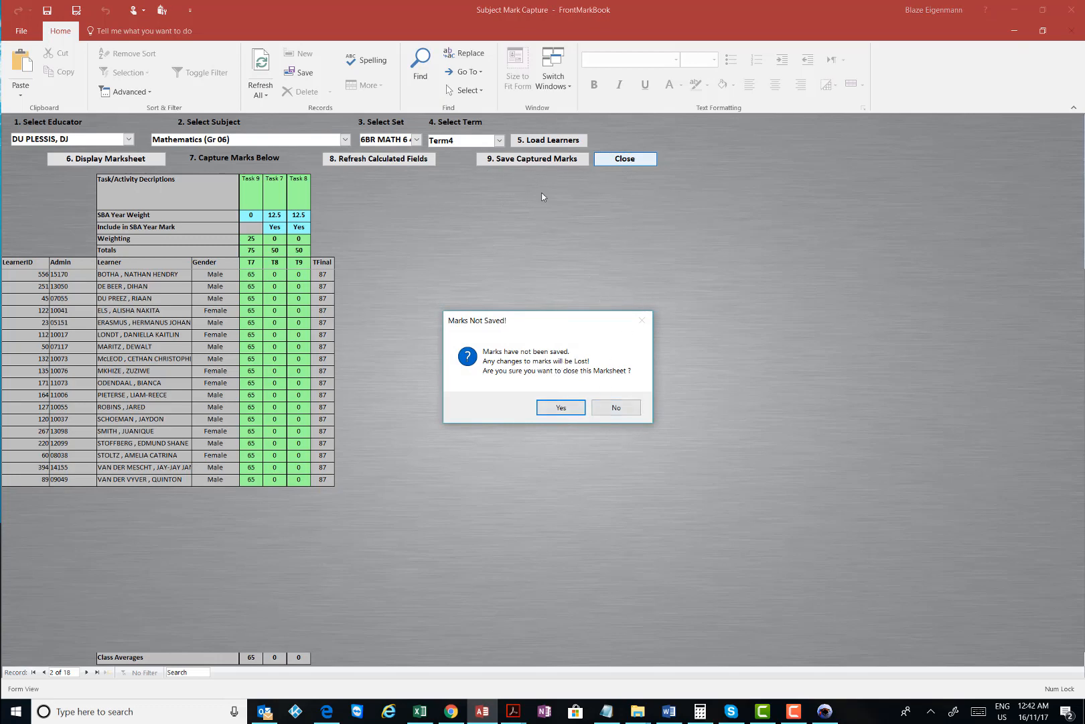
pyautogui.click(559, 415)
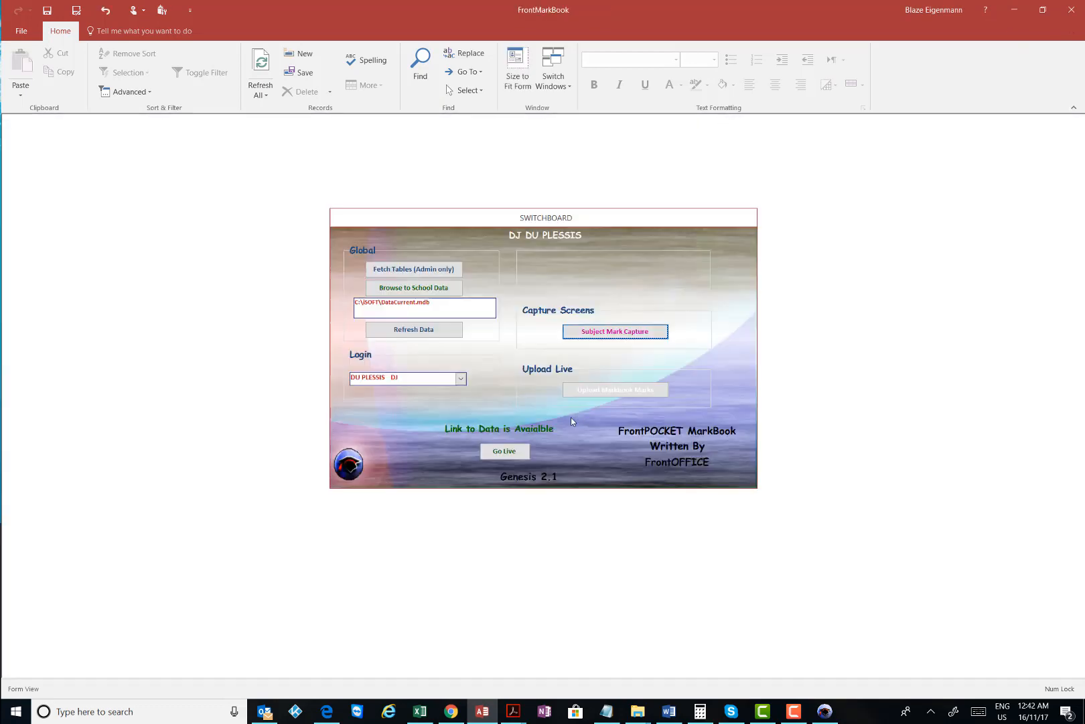
# Activate the link to live school data and start the markbook marks upload
pyautogui.click(504, 451)
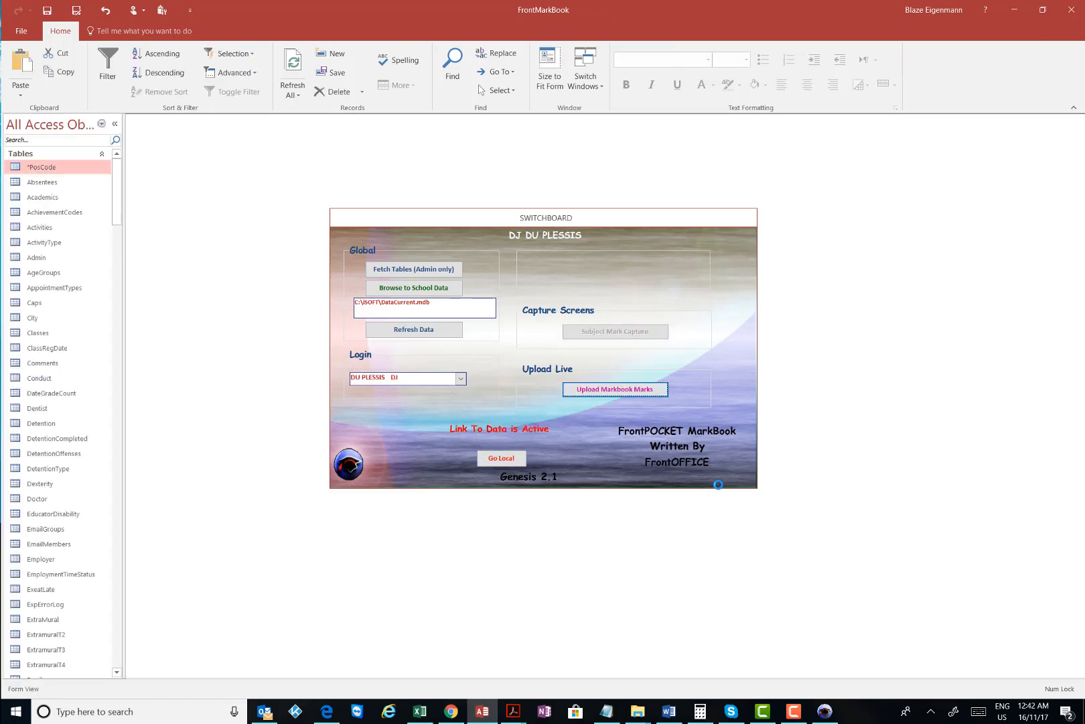
pyautogui.click(792, 716)
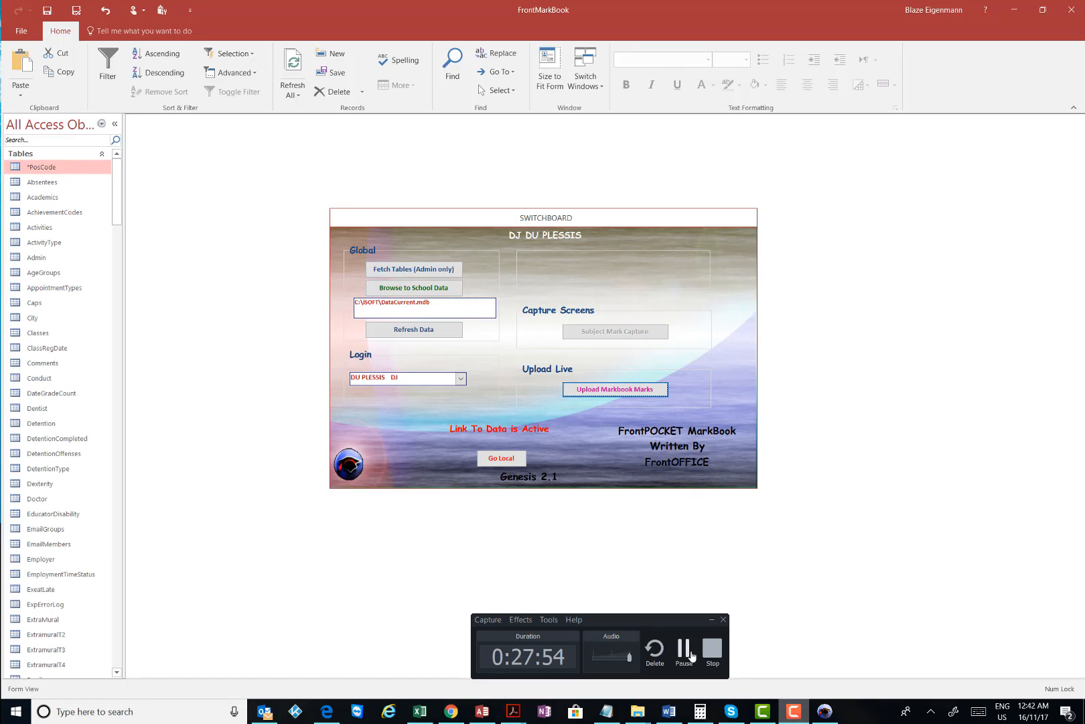
pyautogui.click(688, 653)
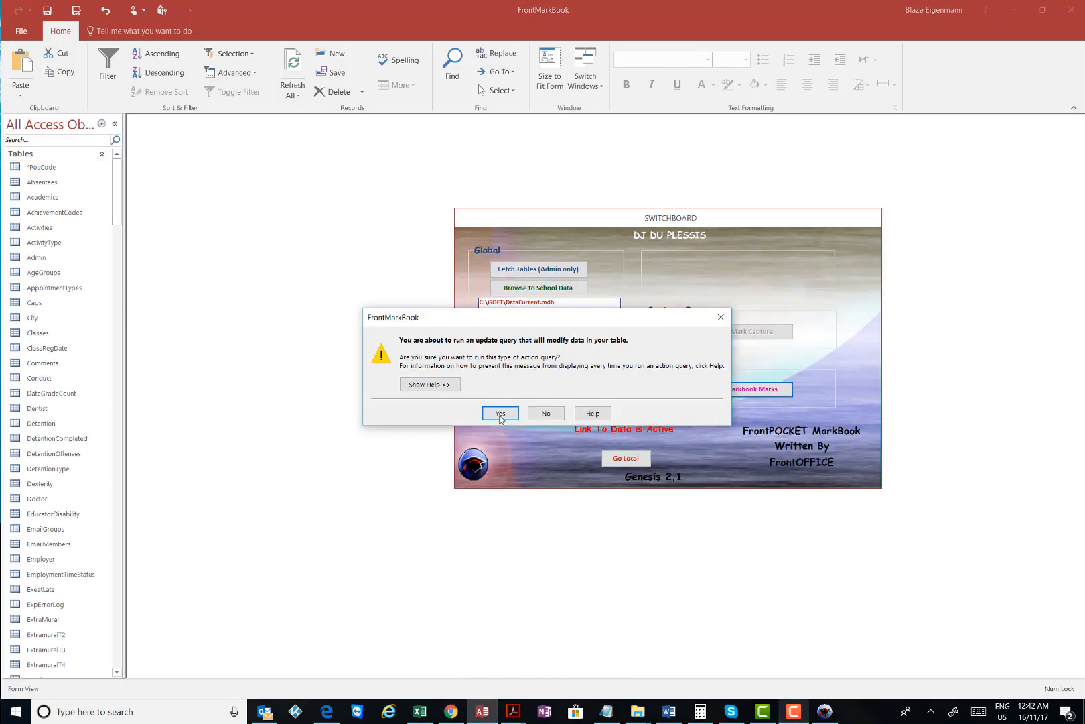
# Approve all four update queries and their row updates, ending with the 30-row update
pyautogui.click(501, 417)
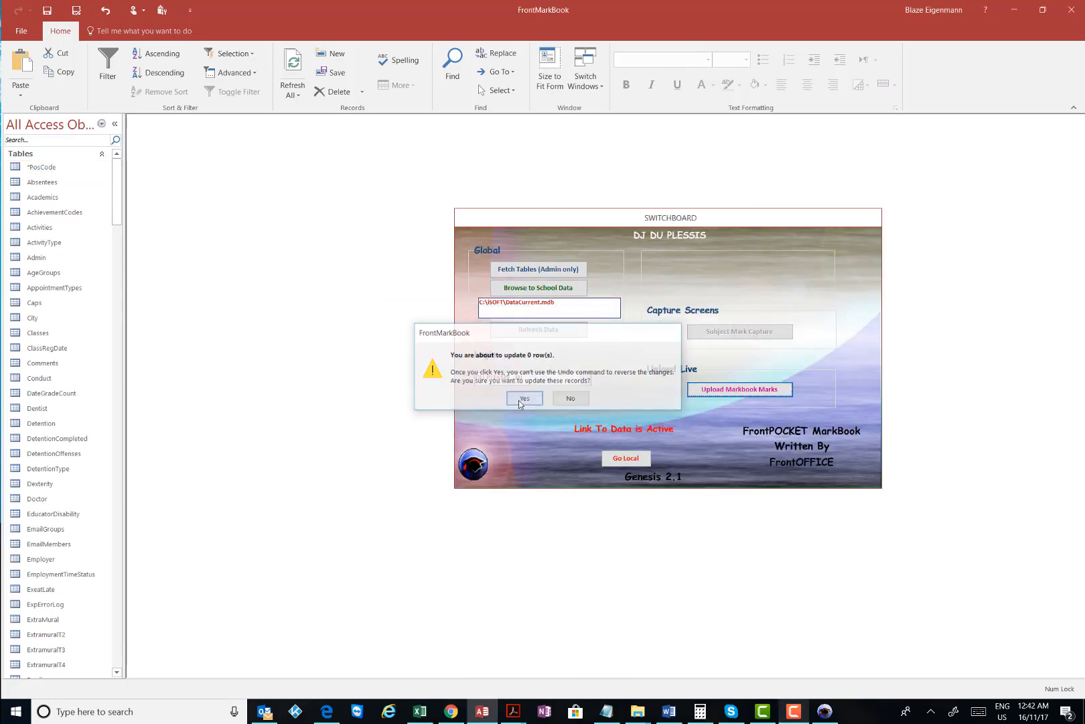
pyautogui.click(520, 400)
pyautogui.click(516, 413)
pyautogui.click(528, 401)
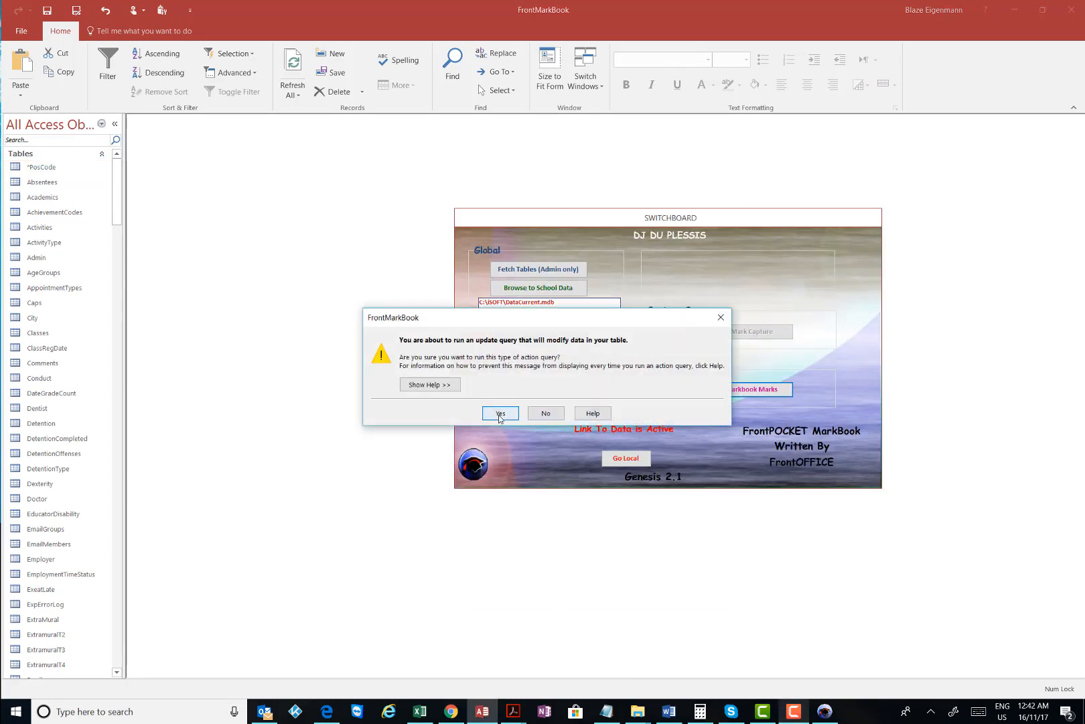
pyautogui.click(499, 415)
pyautogui.click(524, 400)
pyautogui.click(499, 414)
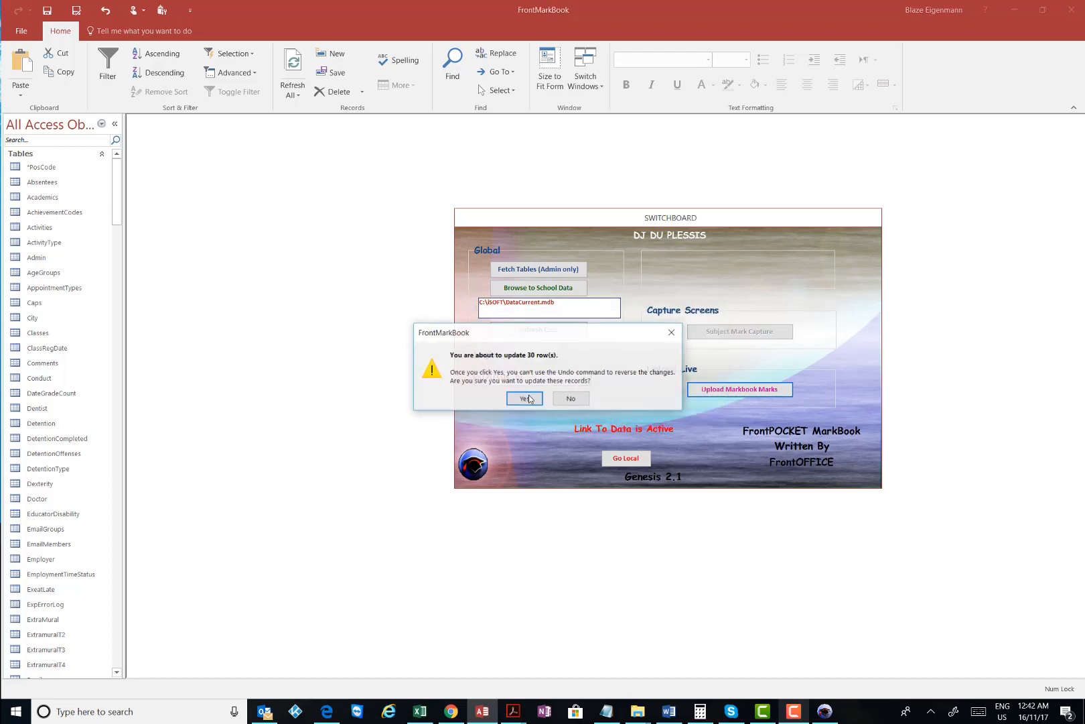
pyautogui.click(518, 399)
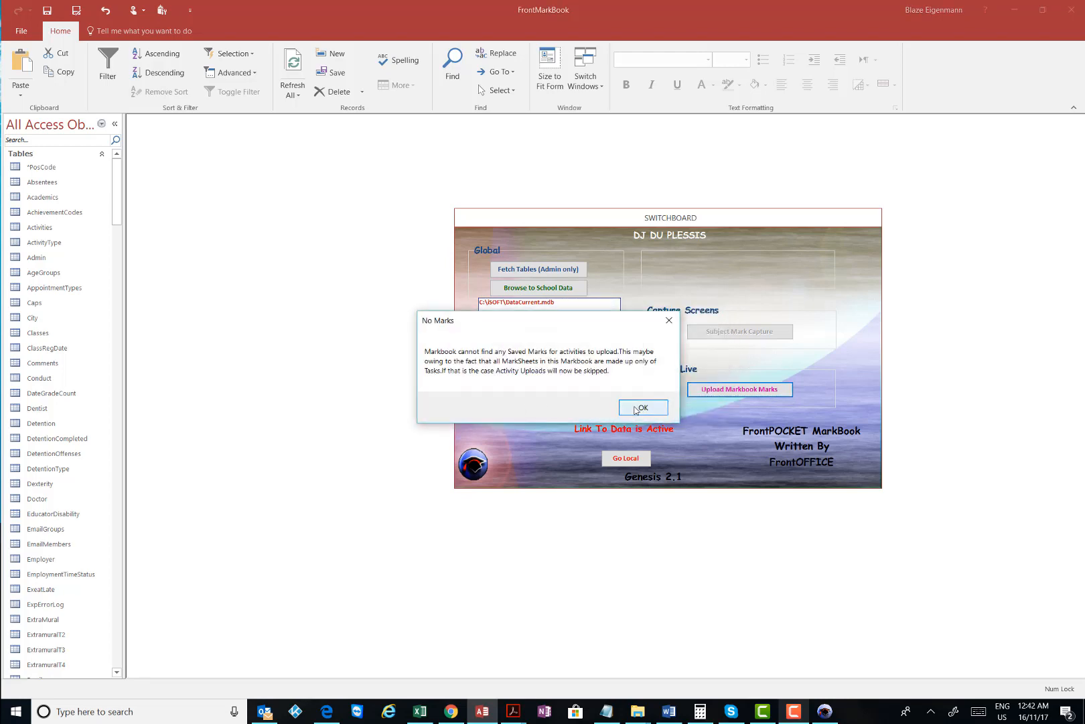
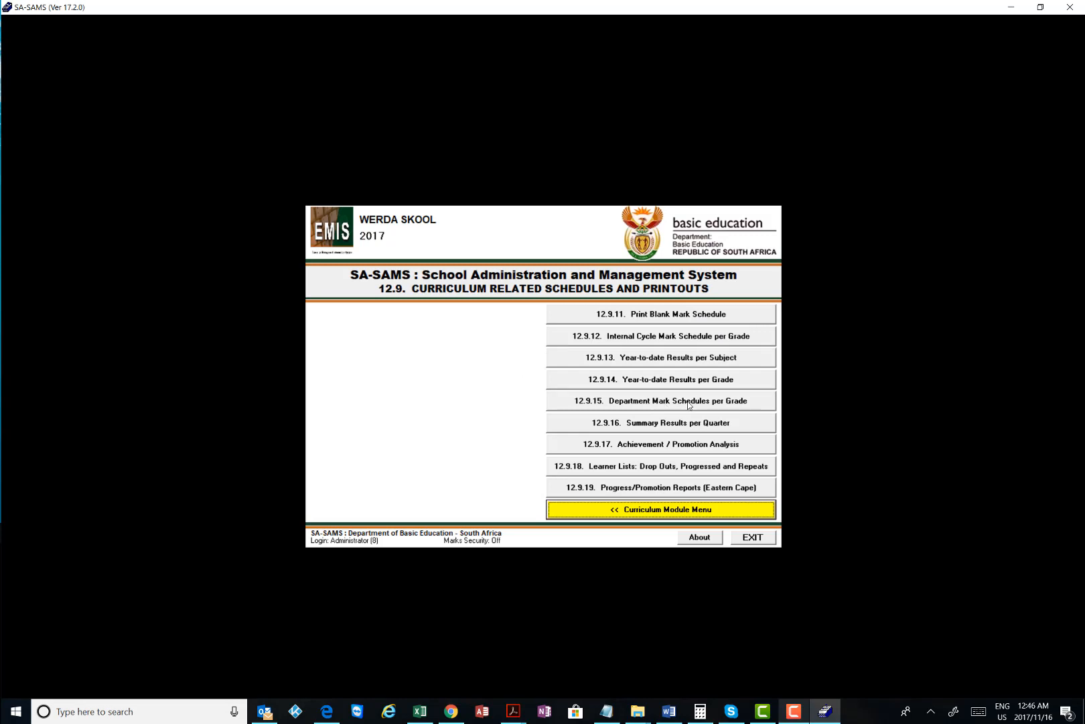
# Generate the 12.9.15.9 Common Tests Schedule for Term4, Mathematics (Gr 06)
pyautogui.click(688, 402)
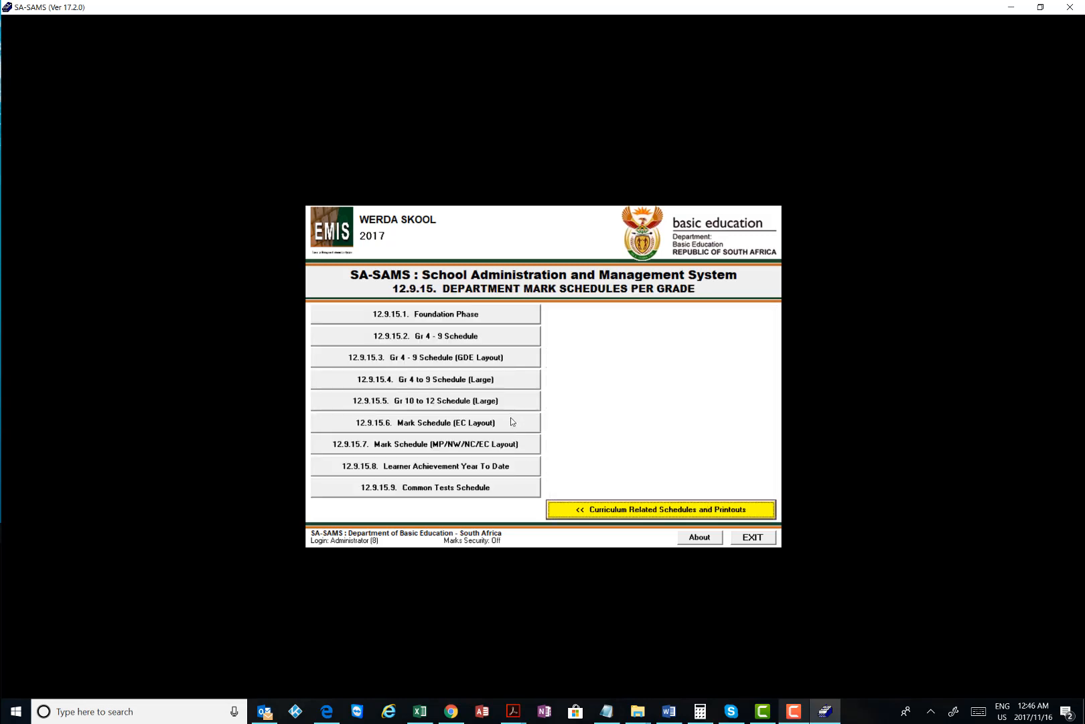
pyautogui.click(406, 493)
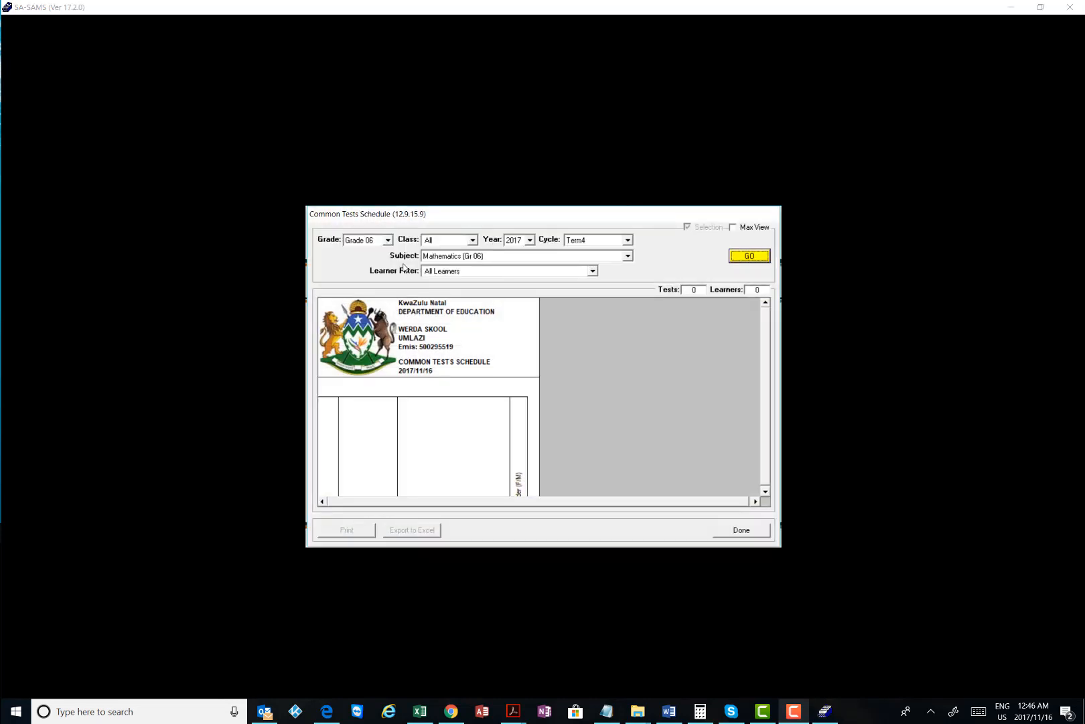
pyautogui.click(628, 240)
pyautogui.click(629, 242)
pyautogui.click(628, 255)
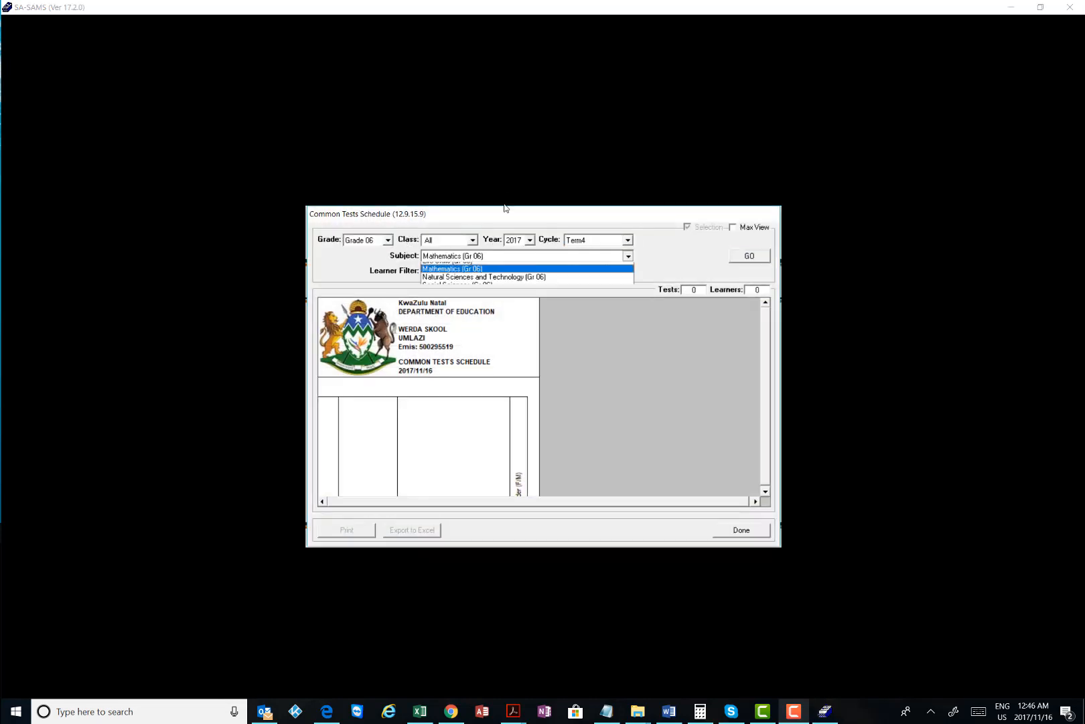
pyautogui.click(628, 255)
pyautogui.click(744, 260)
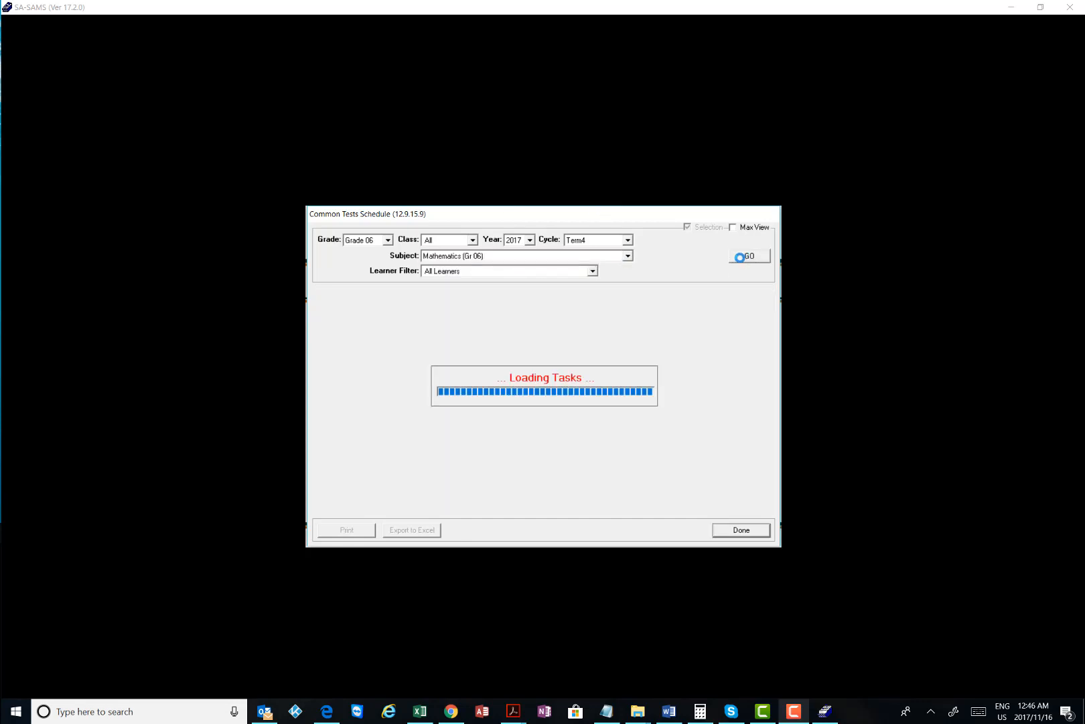
# Scroll through the 39 learners' Grade 06 Mathematics test scores
pyautogui.scroll(-3, 562, 392)
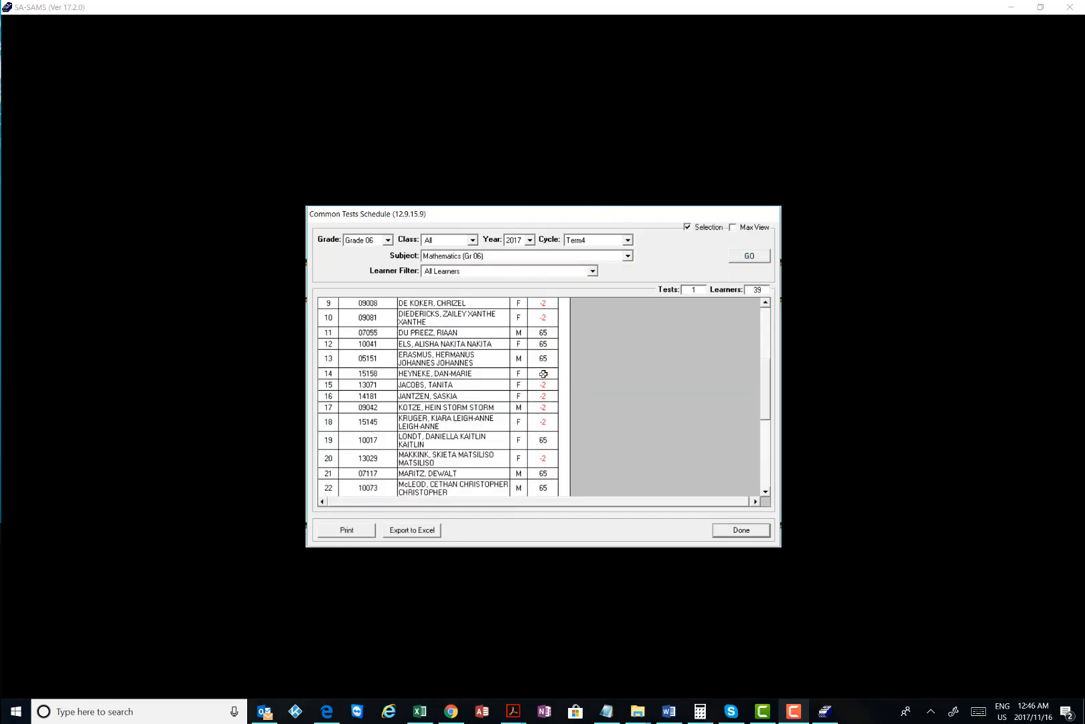
pyautogui.scroll(-1, 545, 343)
pyautogui.scroll(-5, 545, 347)
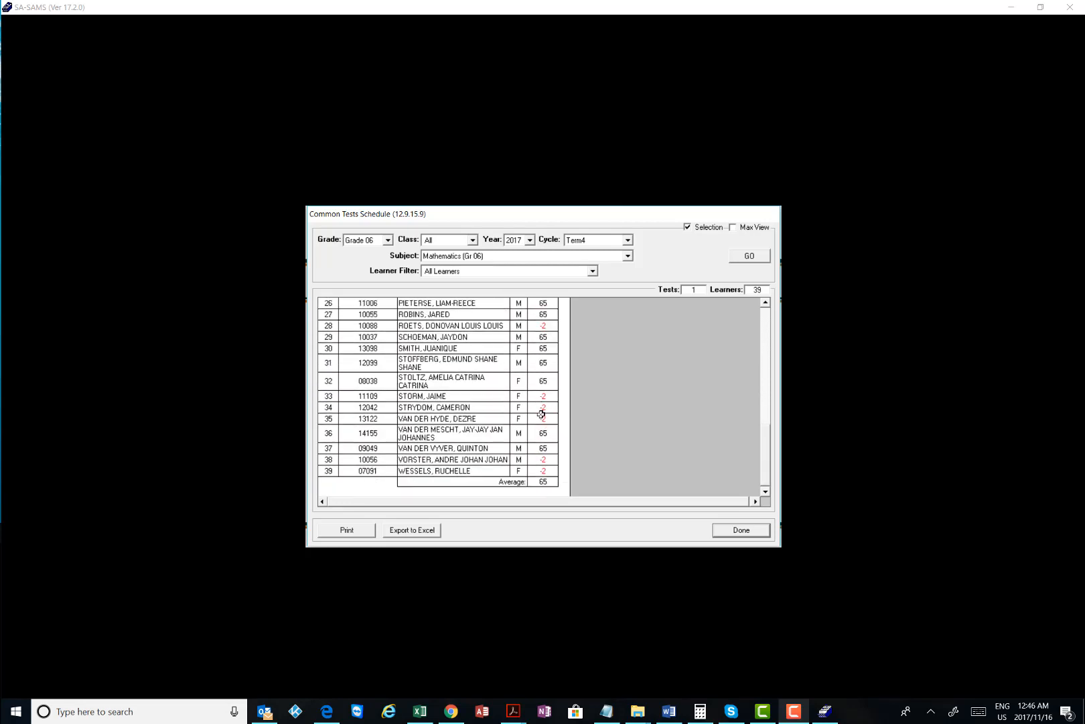
pyautogui.scroll(8, 540, 405)
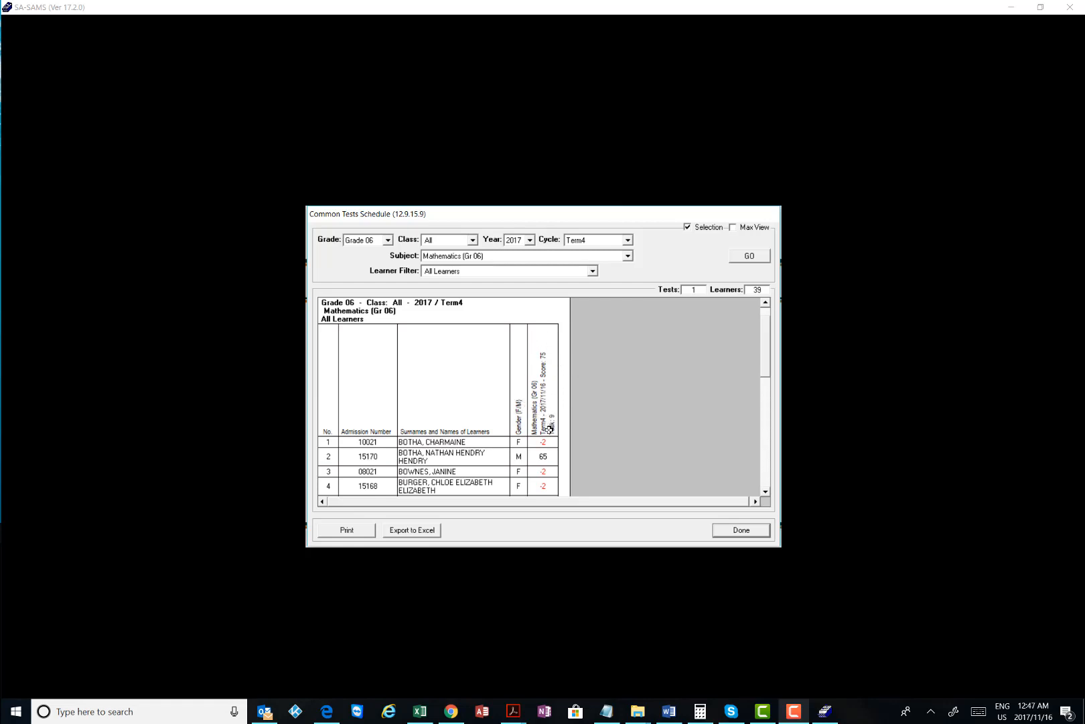
pyautogui.scroll(-3, 550, 429)
pyautogui.scroll(-2, 551, 427)
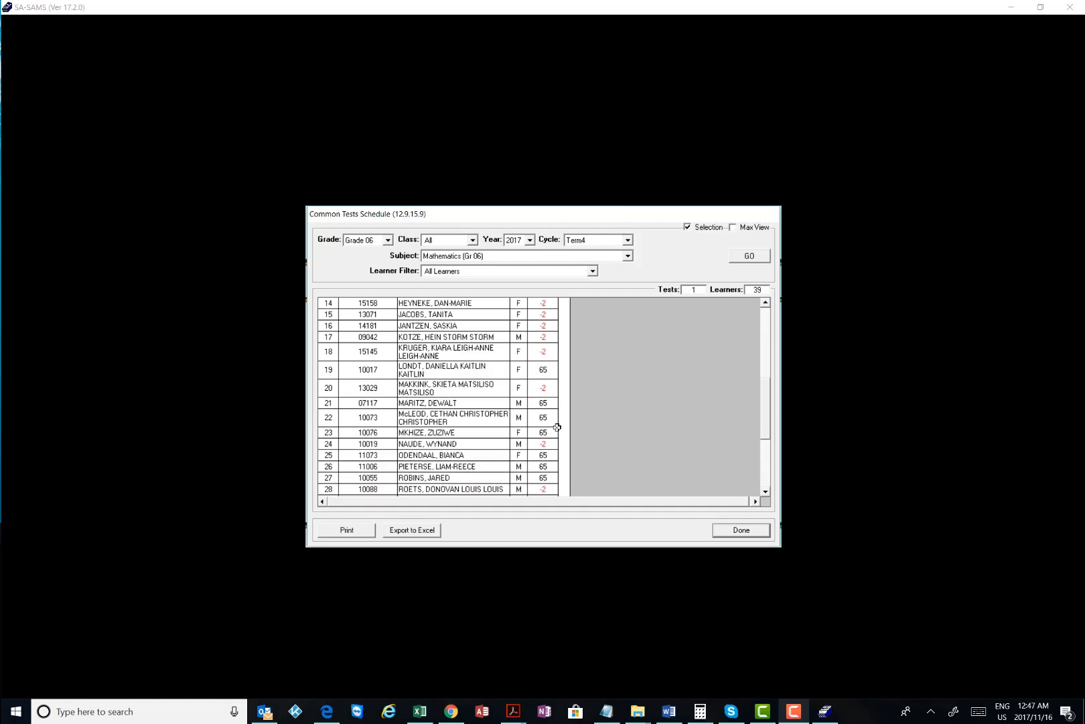
pyautogui.scroll(-1, 557, 427)
pyautogui.scroll(9, 557, 429)
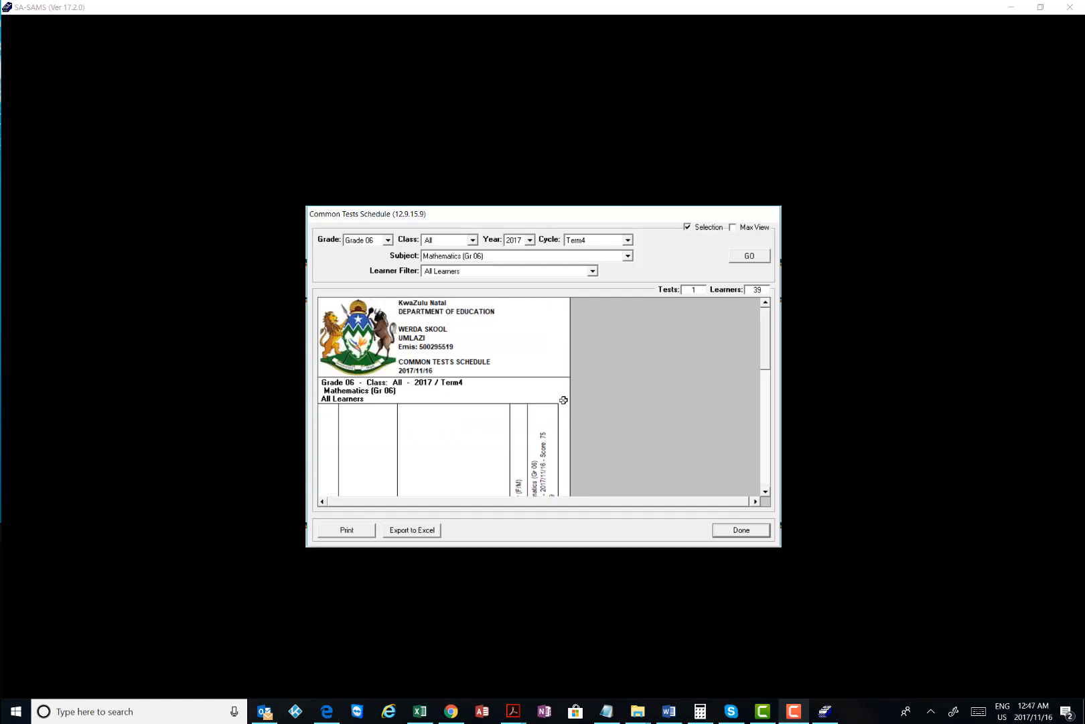
pyautogui.scroll(-2, 563, 400)
# Print the two-page schedule with Microsoft Print to PDF, saving it as 'Grade6MarkComm'
pyautogui.click(347, 530)
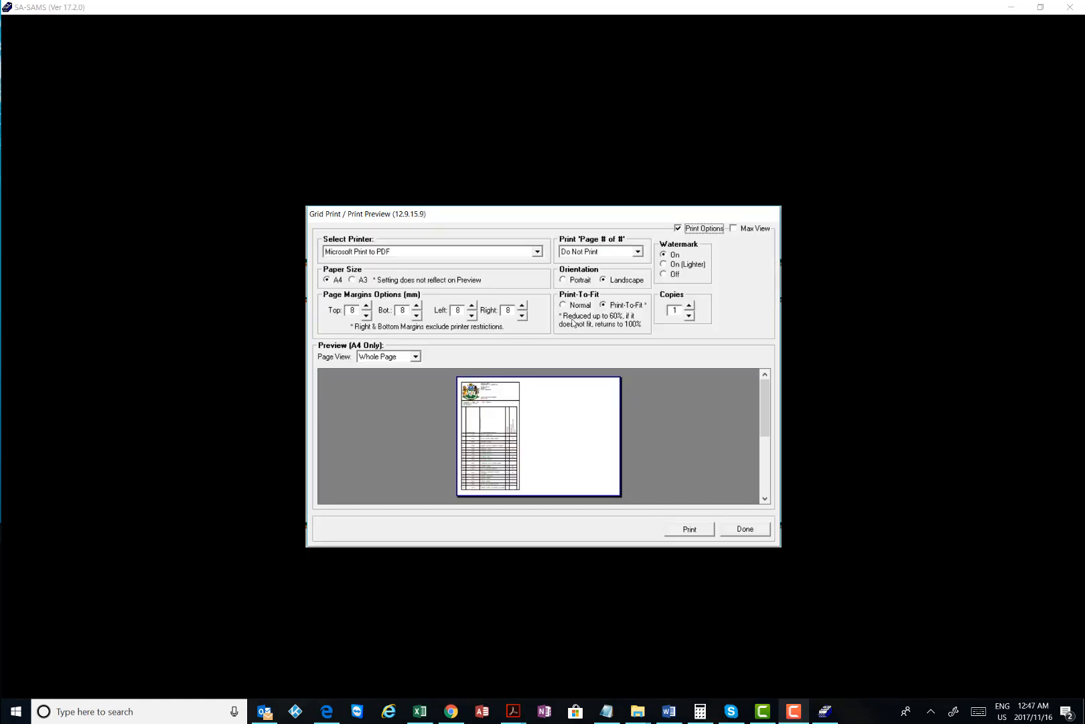
pyautogui.click(689, 529)
pyautogui.click(538, 397)
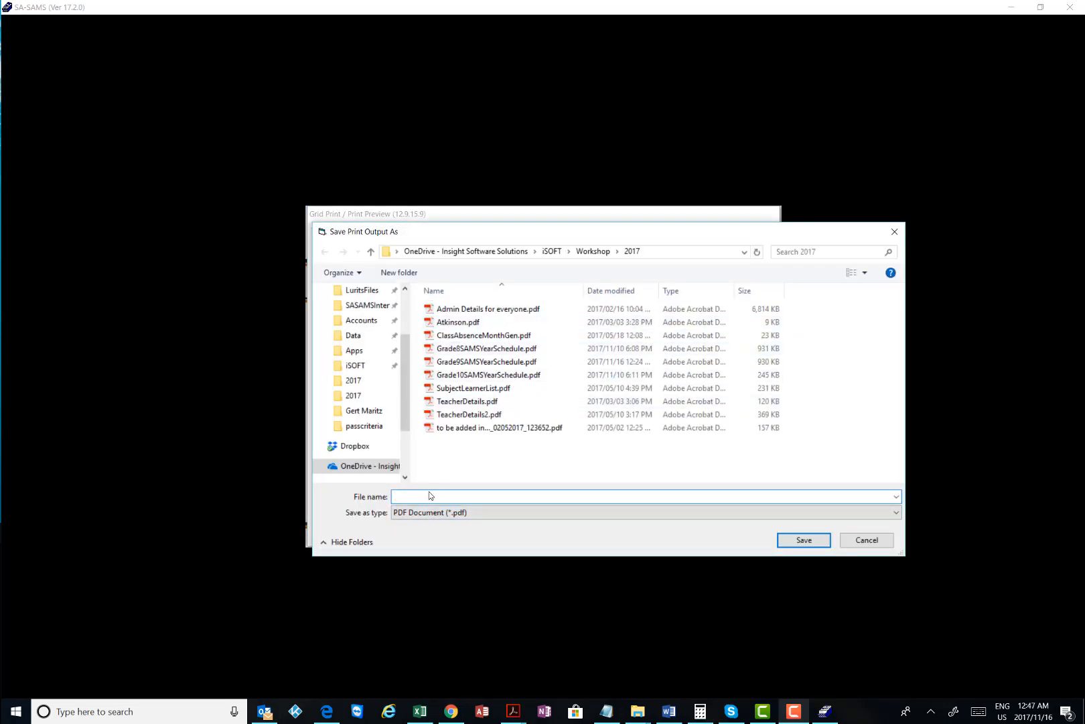
pyautogui.write('Grade6')
pyautogui.write('MarkComm')
pyautogui.click(803, 540)
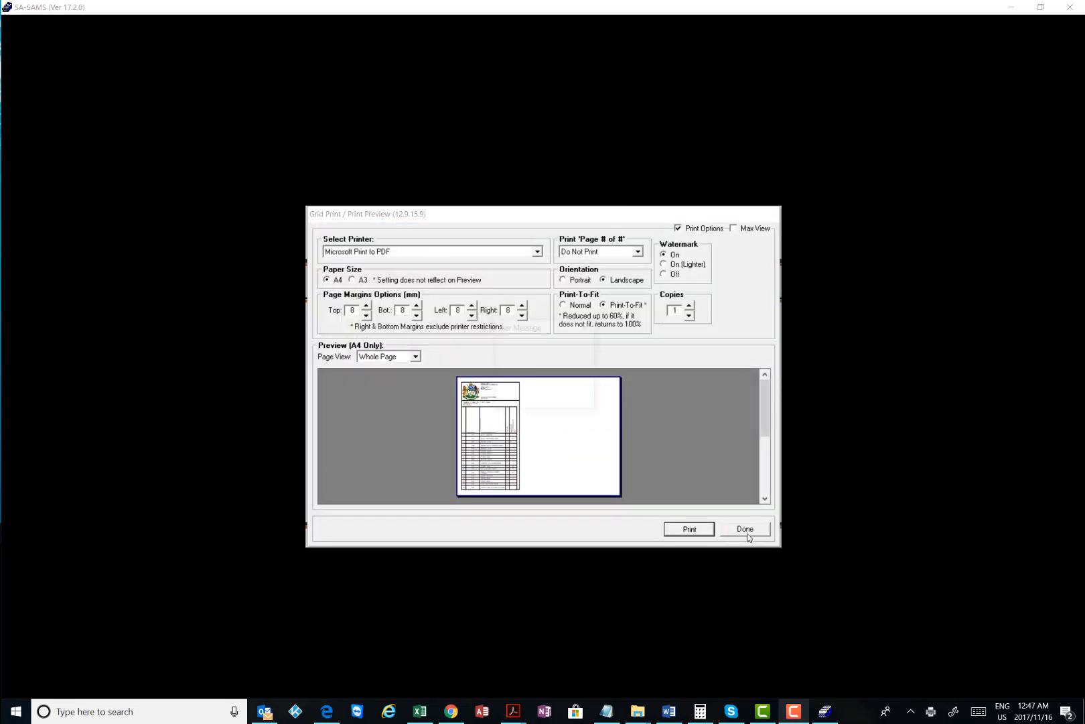
pyautogui.click(564, 396)
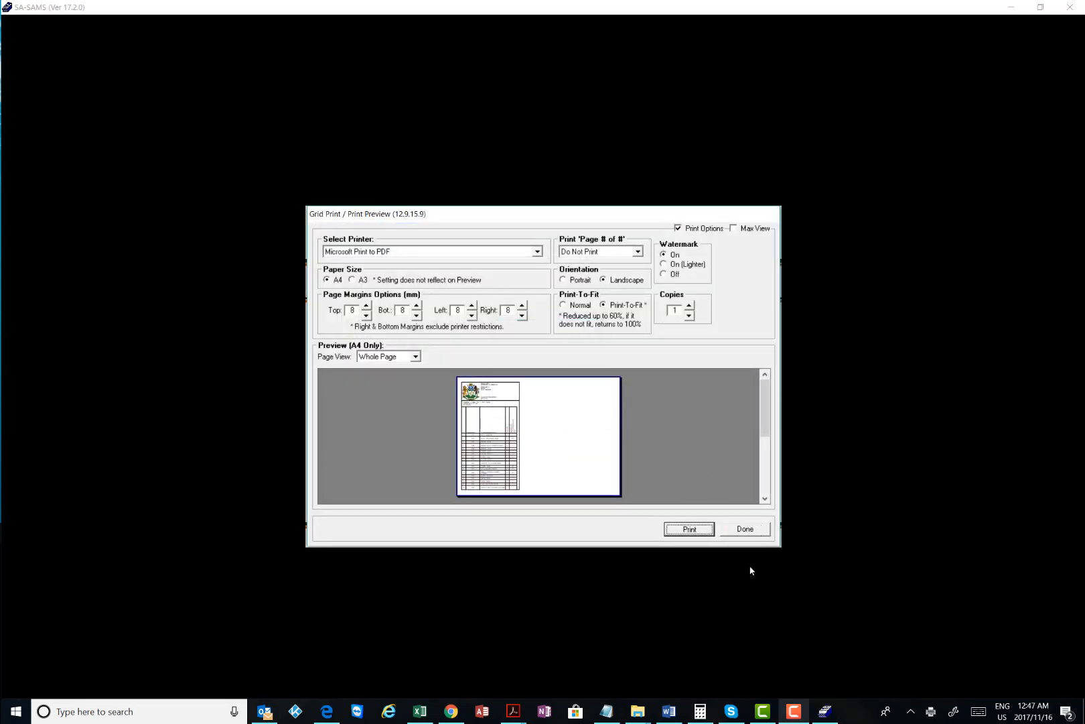
pyautogui.moveTo(638, 709)
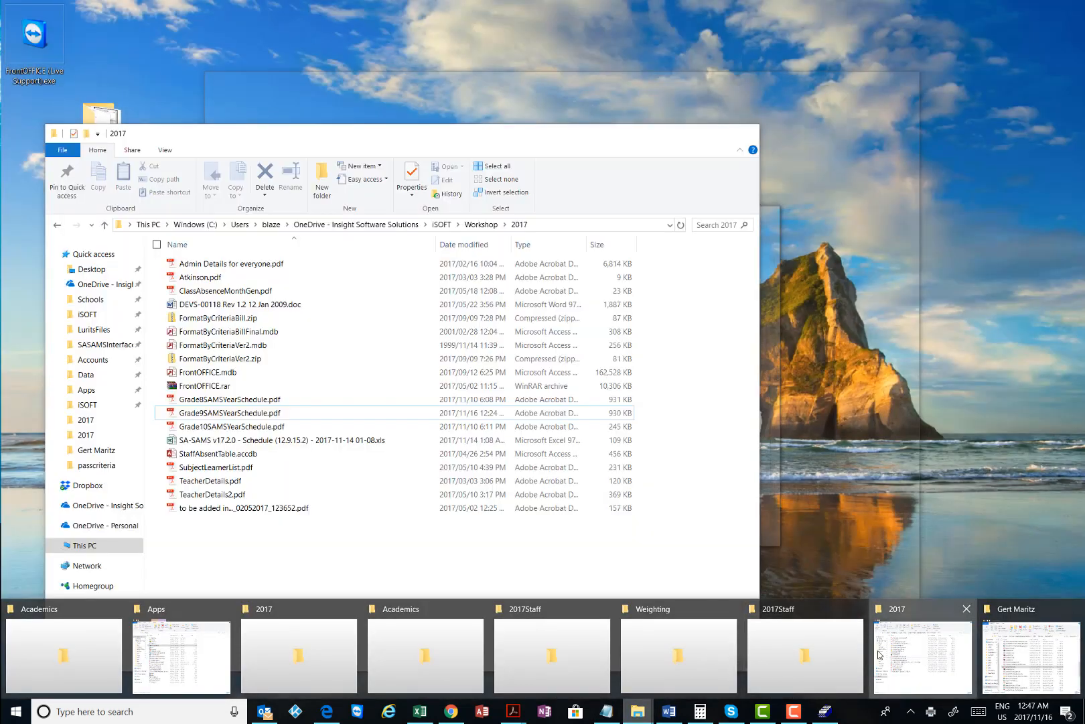
# Open Grade6MathCommon.pdf from the 2017 folder and scroll through the schedule
pyautogui.click(924, 657)
pyautogui.doubleClick(258, 400)
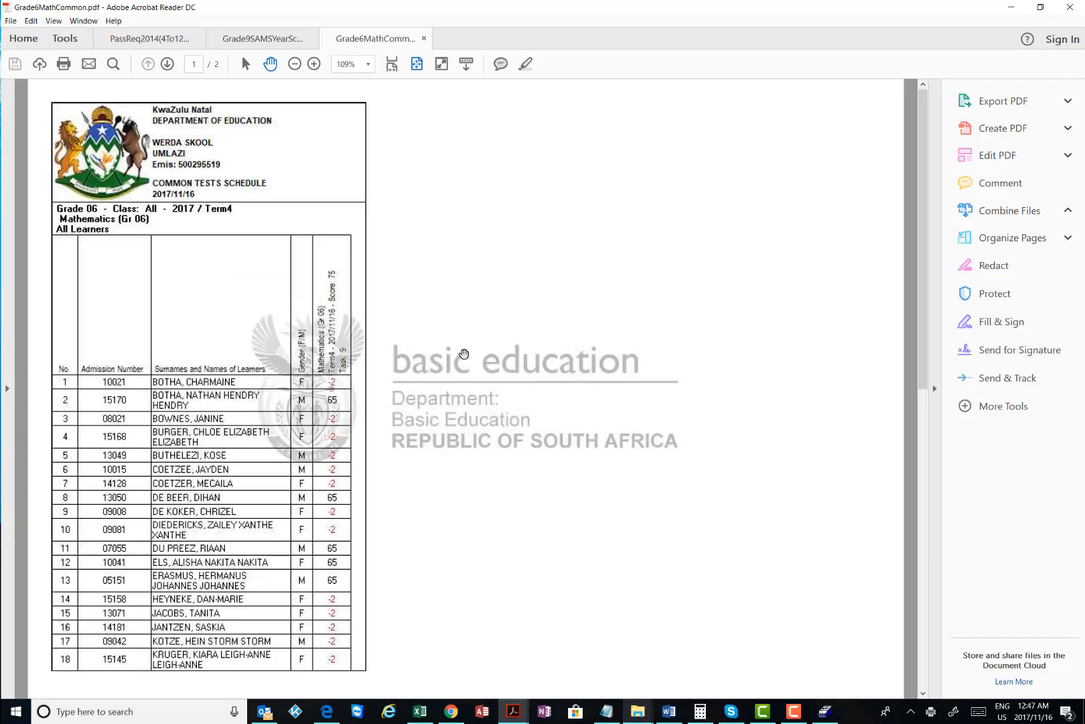
pyautogui.scroll(-8, 263, 325)
pyautogui.scroll(10, 263, 325)
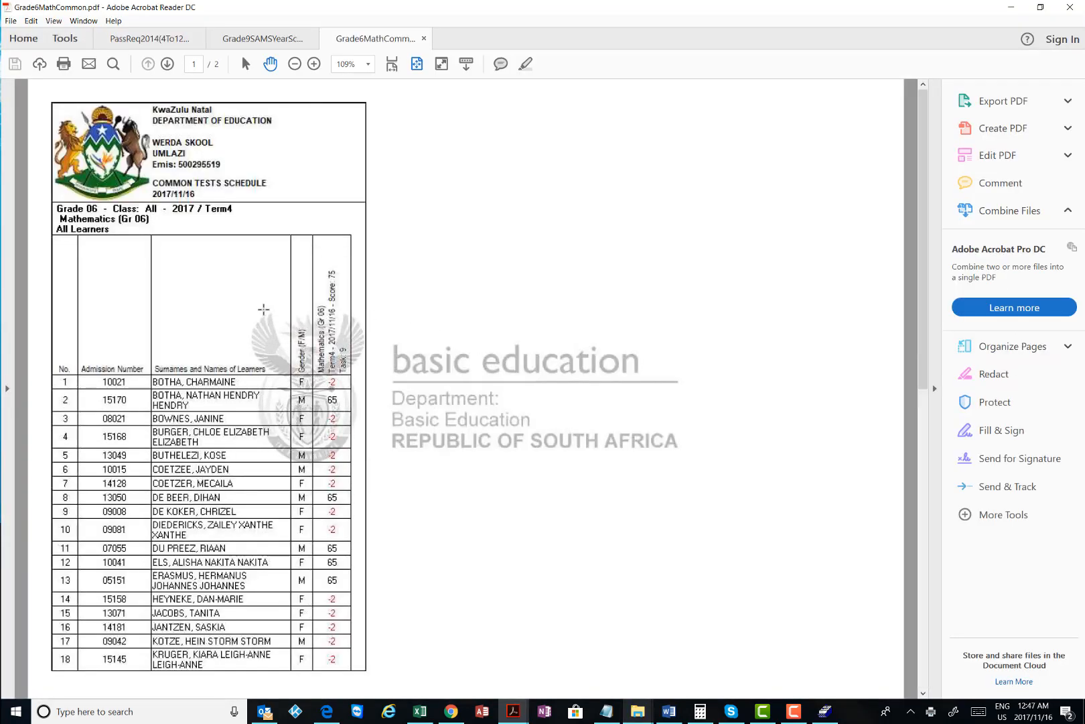
pyautogui.scroll(-10, 263, 315)
pyautogui.scroll(10, 299, 271)
# Close the Grade 6 PDF document and the Acrobat Reader window, returning to SA-SAMS
pyautogui.click(1070, 7)
pyautogui.click(527, 383)
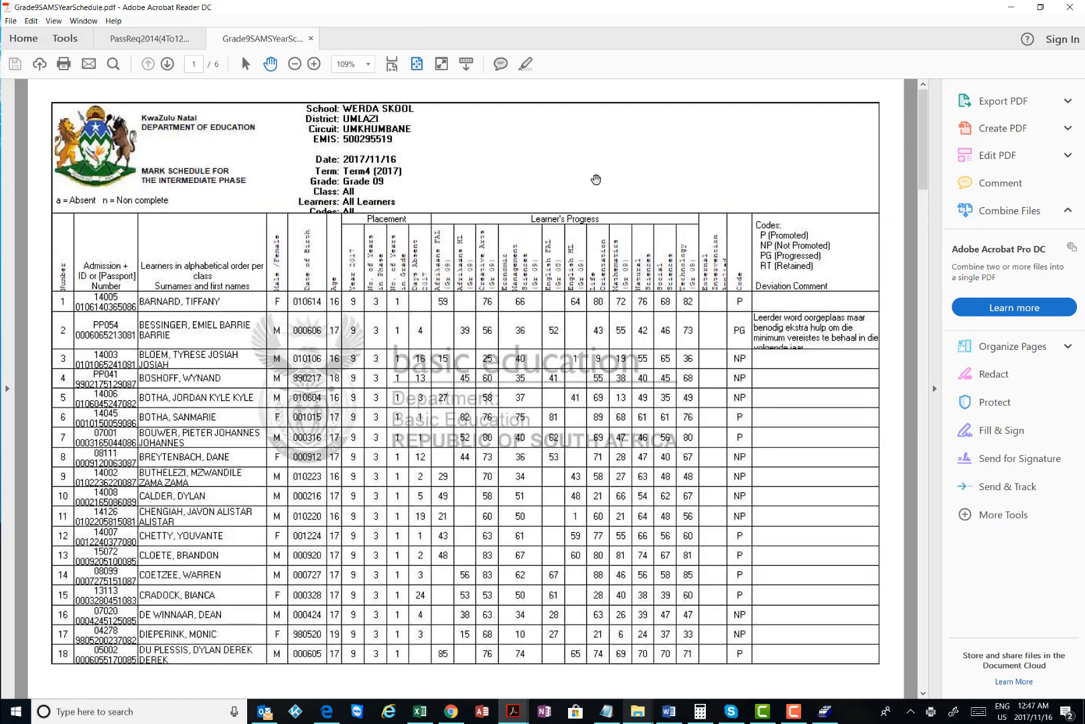
pyautogui.click(1011, 7)
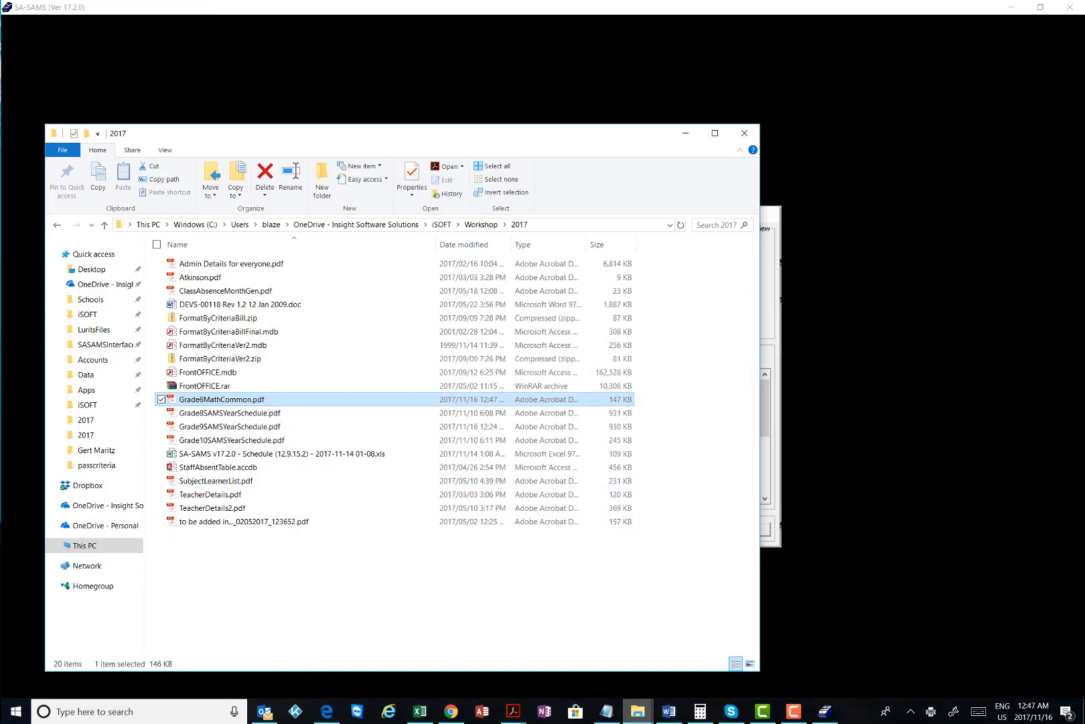
pyautogui.click(772, 677)
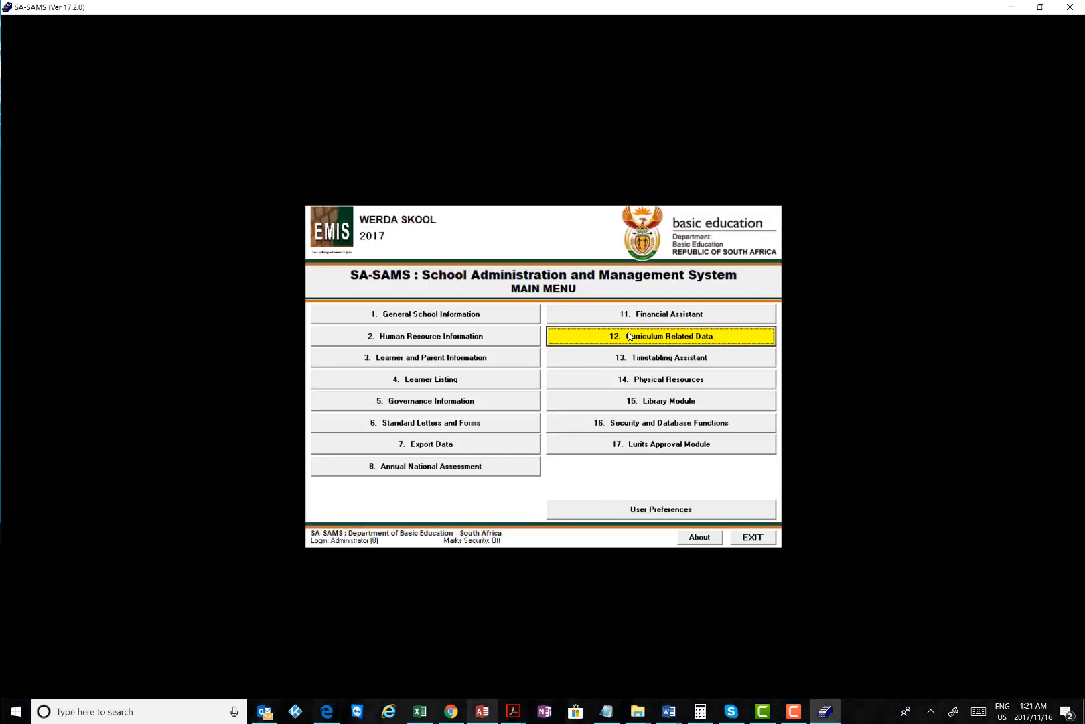
# Navigate via 12. Curriculum Related Data and 12.9 to 12.9.15 Department Mark Schedules per Grade
pyautogui.click(630, 343)
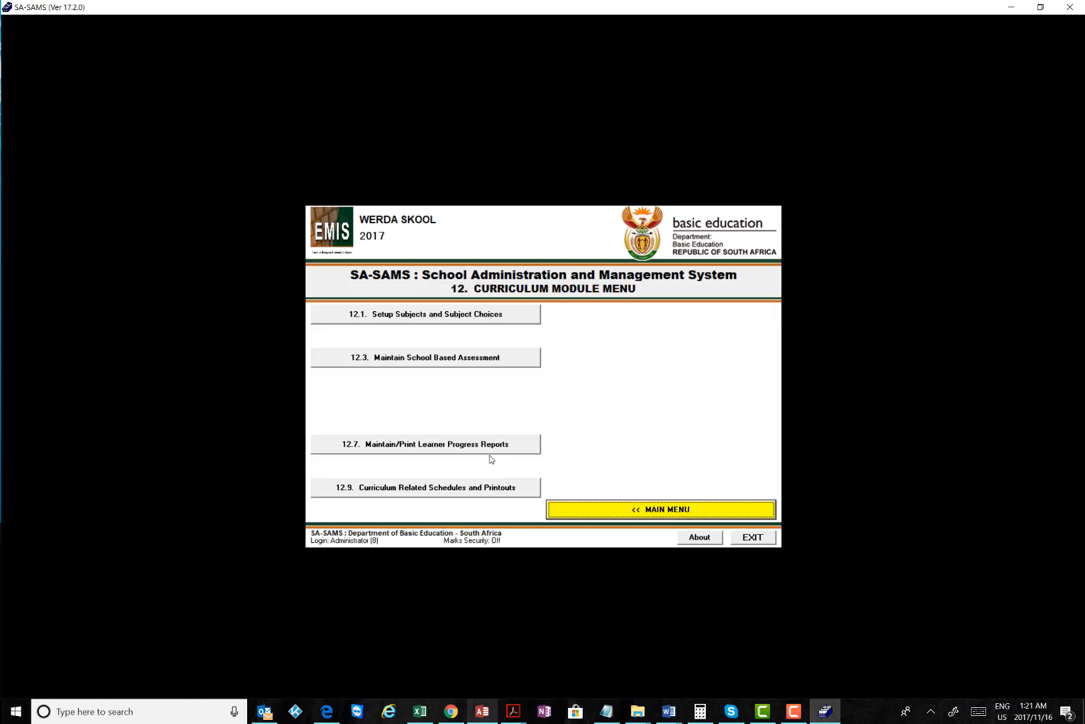
pyautogui.click(448, 487)
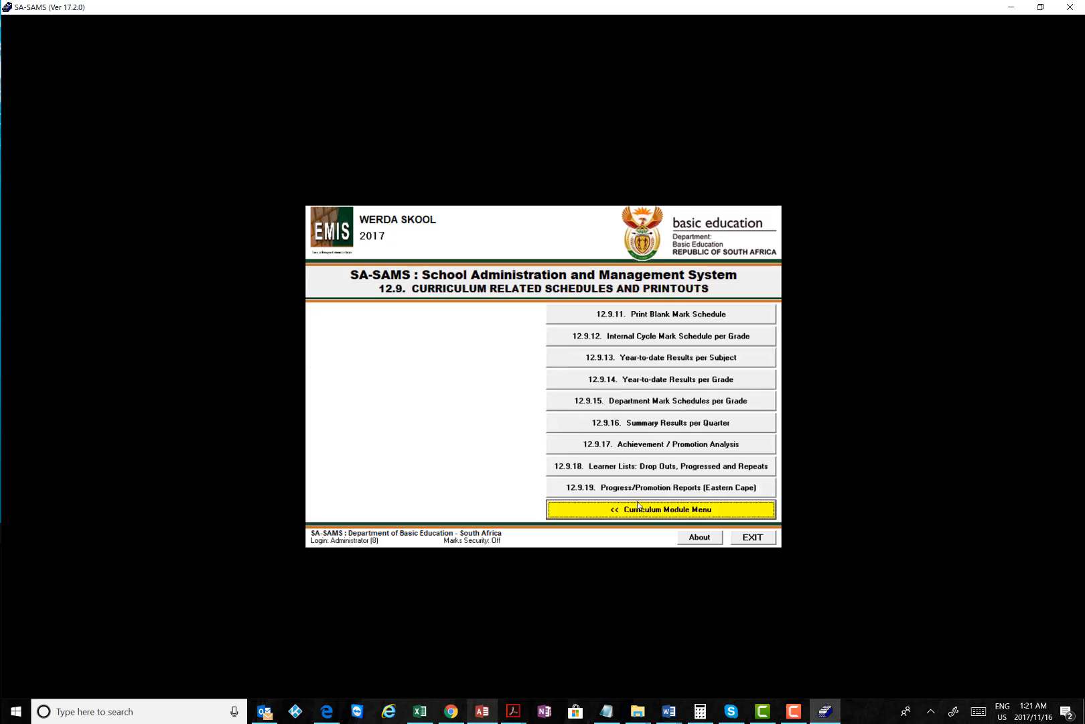
pyautogui.click(653, 402)
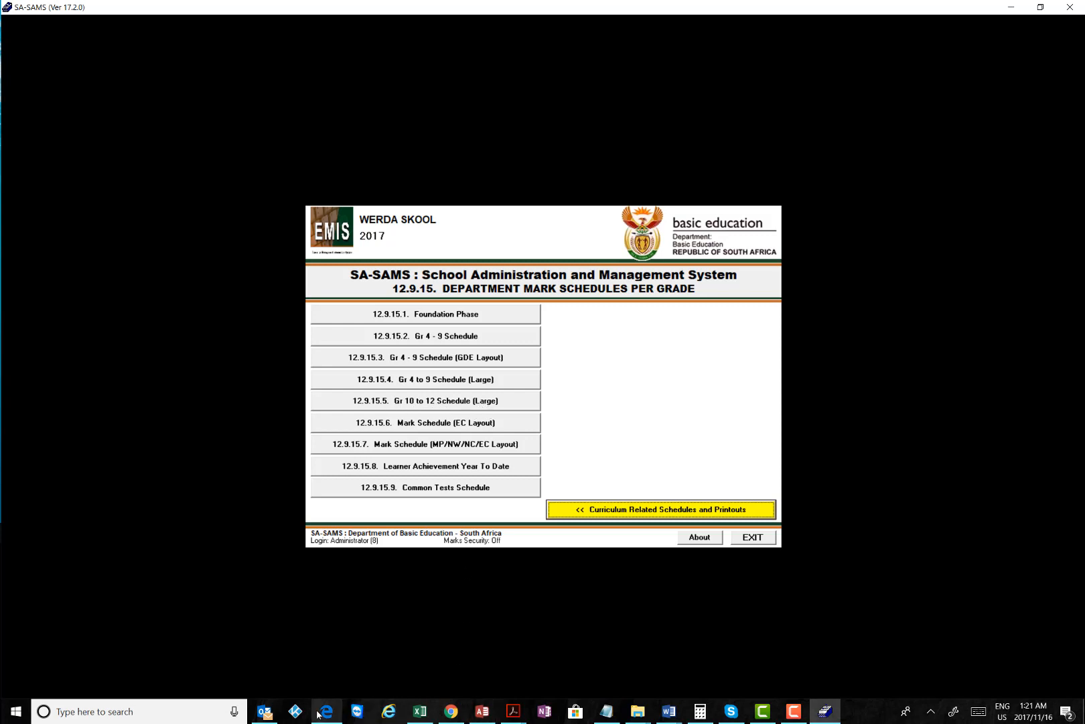
# Switch to the SASAMS year end questions and answers document and scroll down through it
pyautogui.moveTo(663, 716)
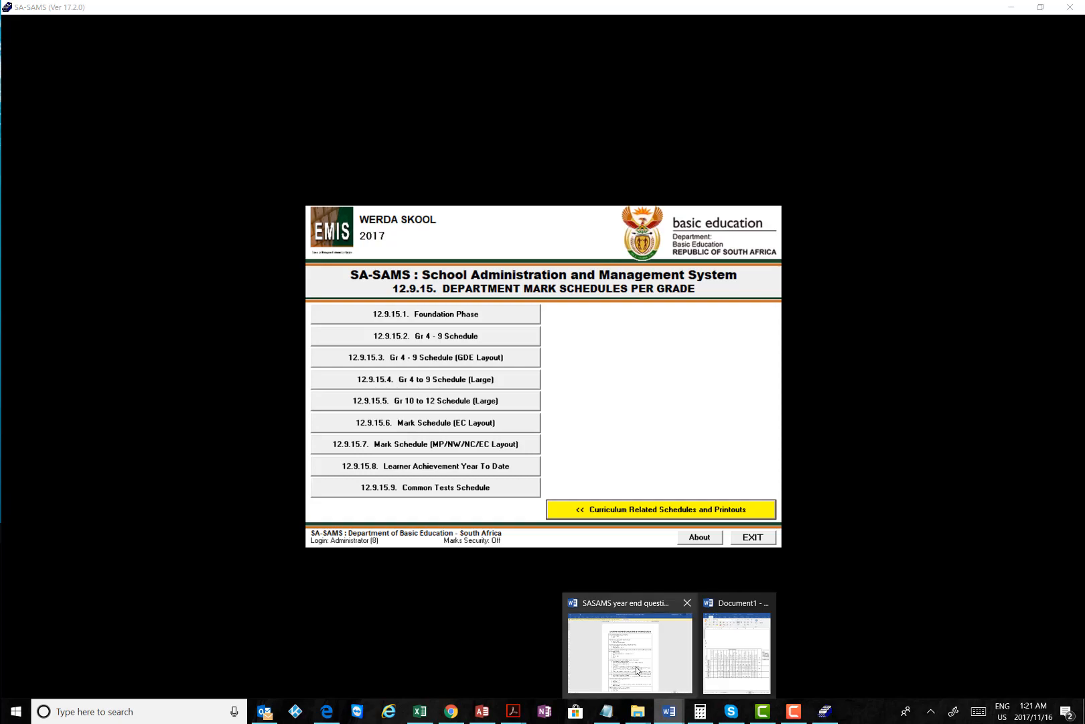
pyautogui.click(636, 670)
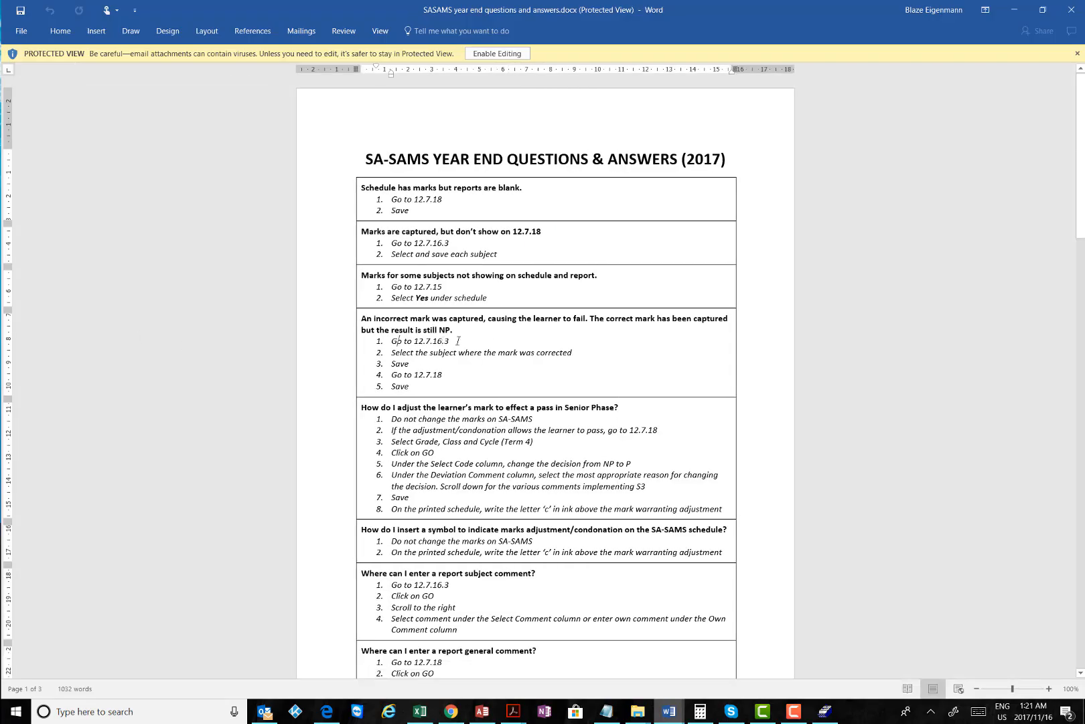
pyautogui.scroll(-6, 487, 324)
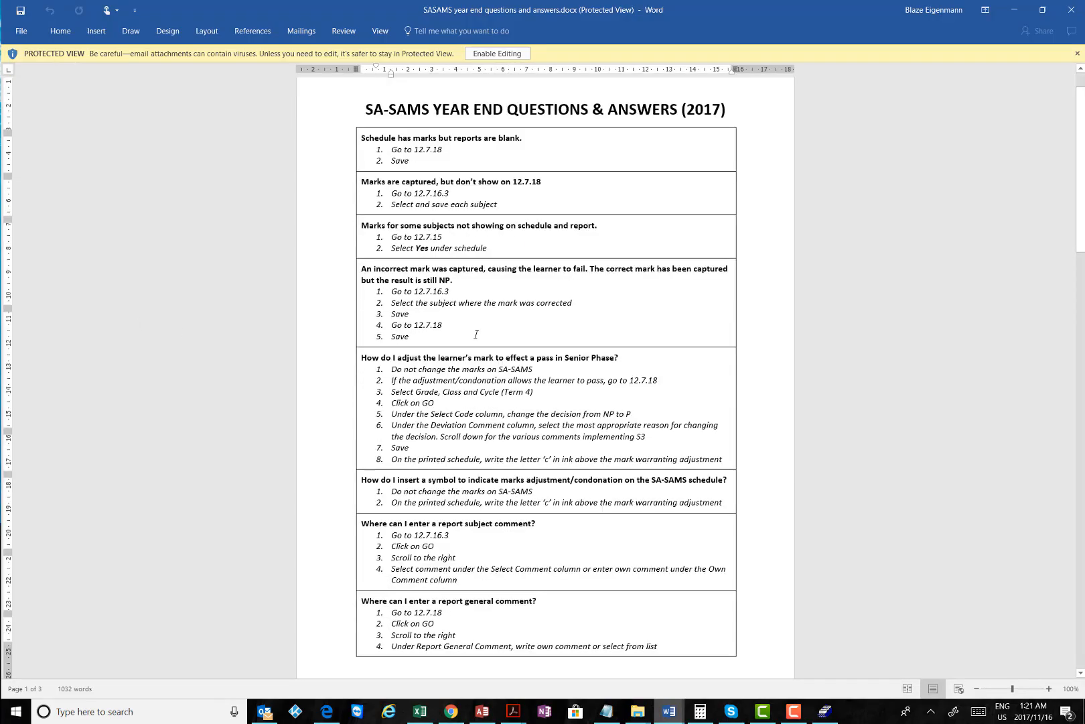
pyautogui.scroll(-2, 477, 327)
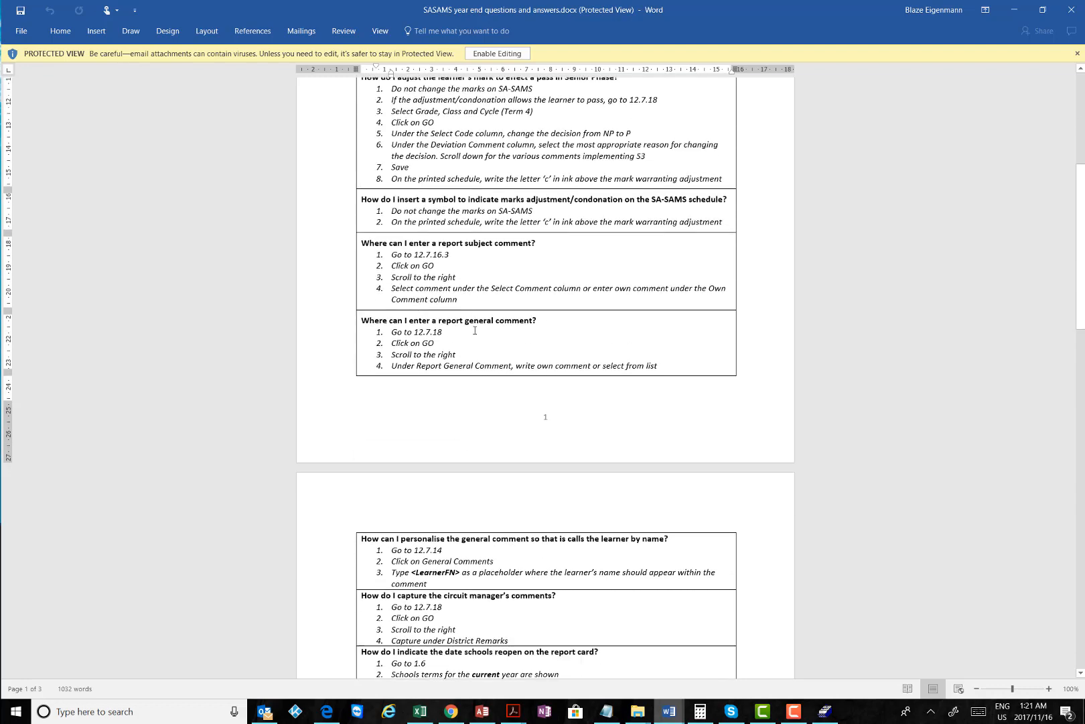
pyautogui.scroll(-1, 475, 331)
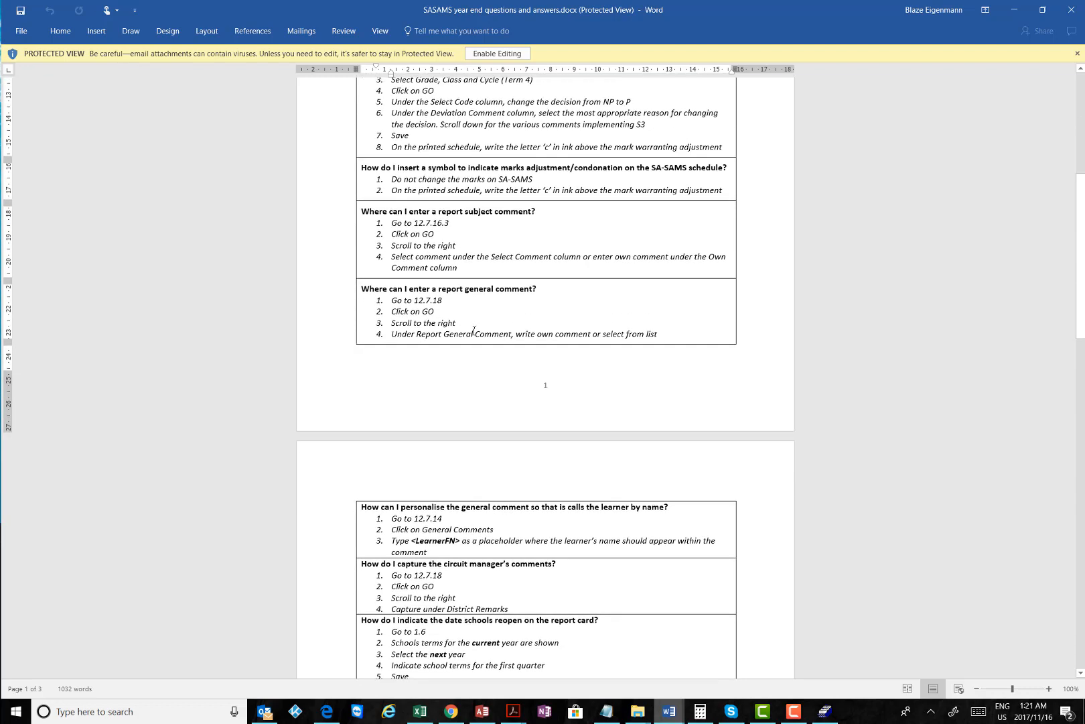
pyautogui.scroll(-6, 474, 331)
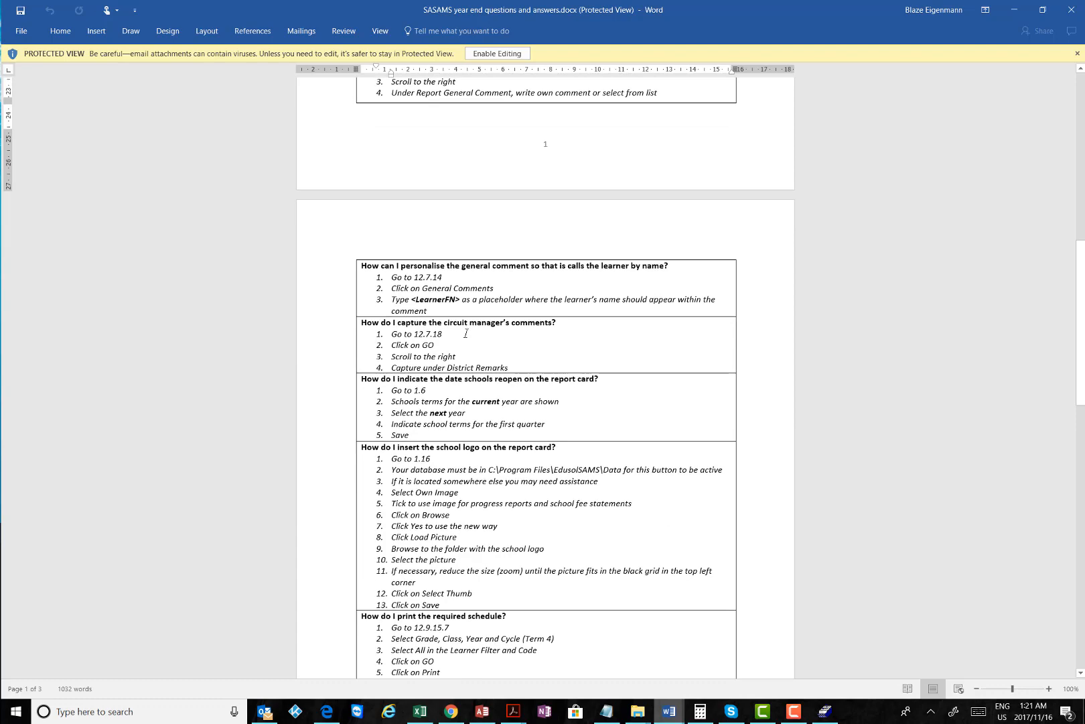
pyautogui.scroll(-4, 466, 331)
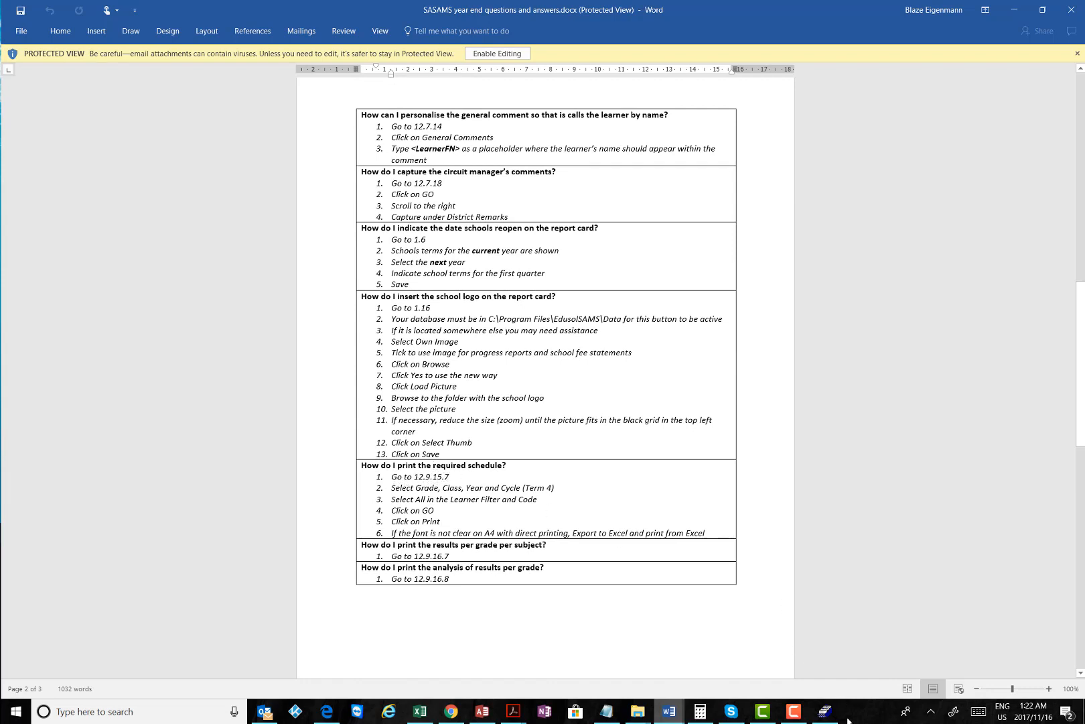
# Glance at SA-SAMS, return to the Q&A document, scroll back up, then minimise Word
pyautogui.click(828, 711)
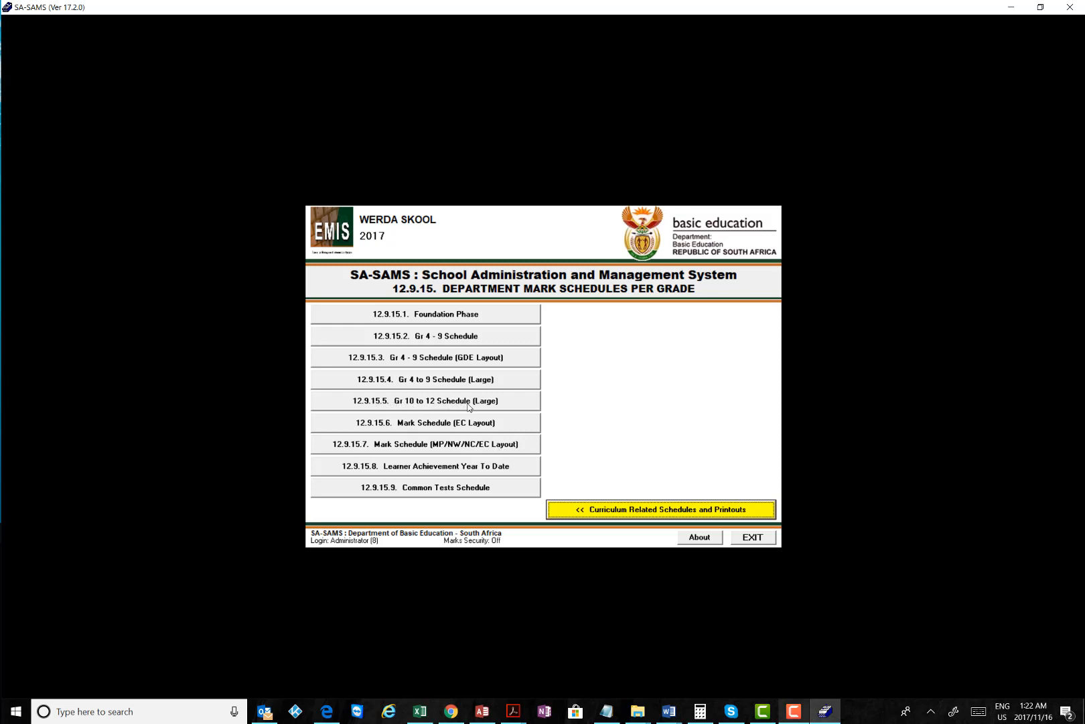
pyautogui.click(669, 710)
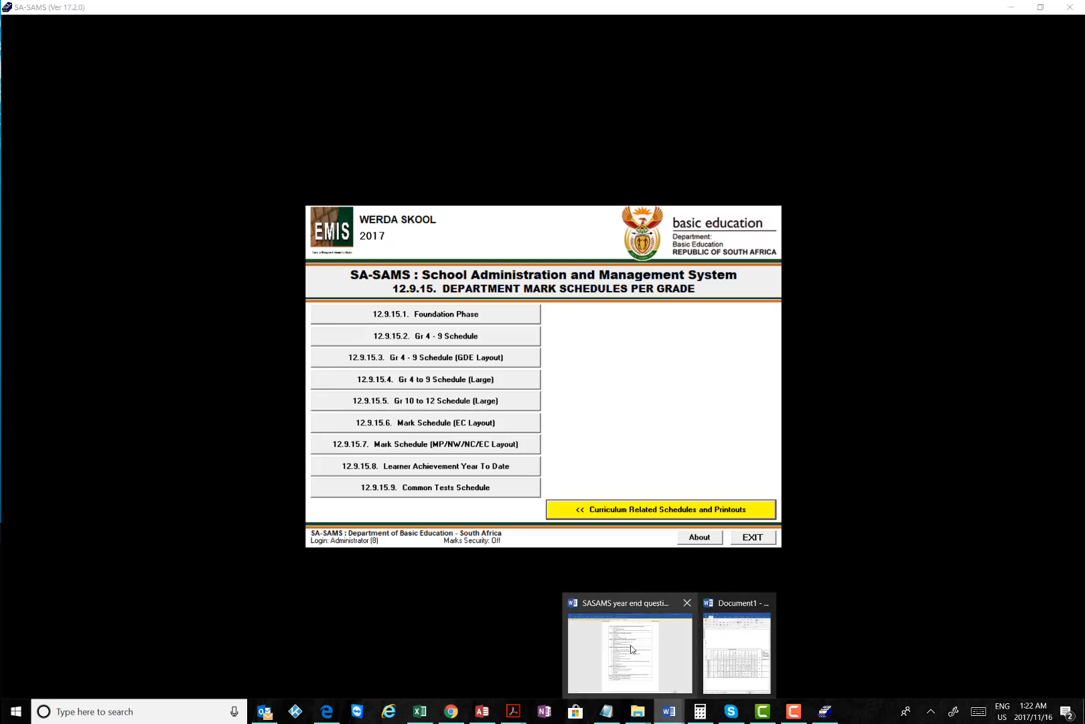
pyautogui.click(631, 649)
pyautogui.scroll(-5, 499, 341)
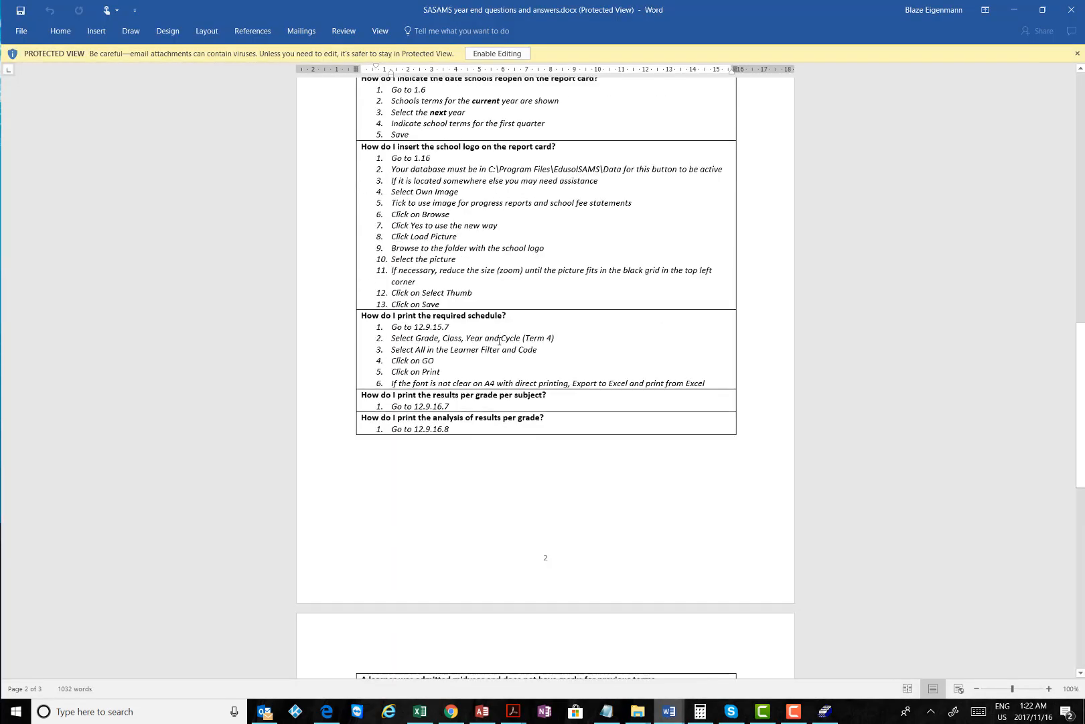
pyautogui.scroll(7, 496, 343)
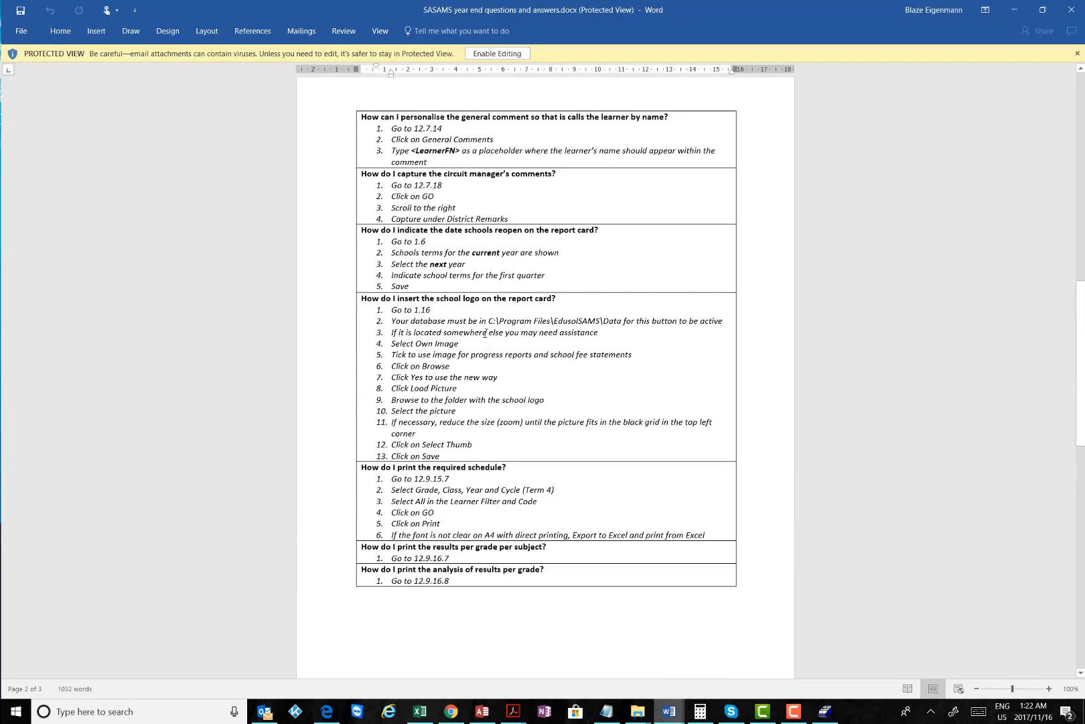
pyautogui.scroll(1, 506, 323)
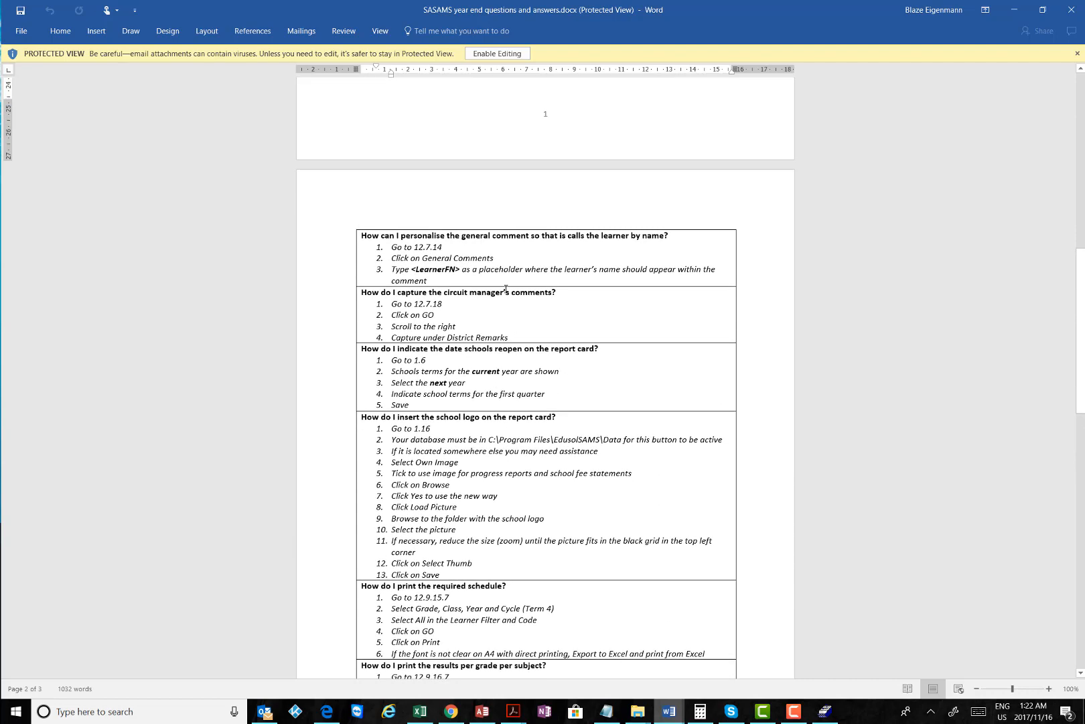
pyautogui.scroll(6, 506, 288)
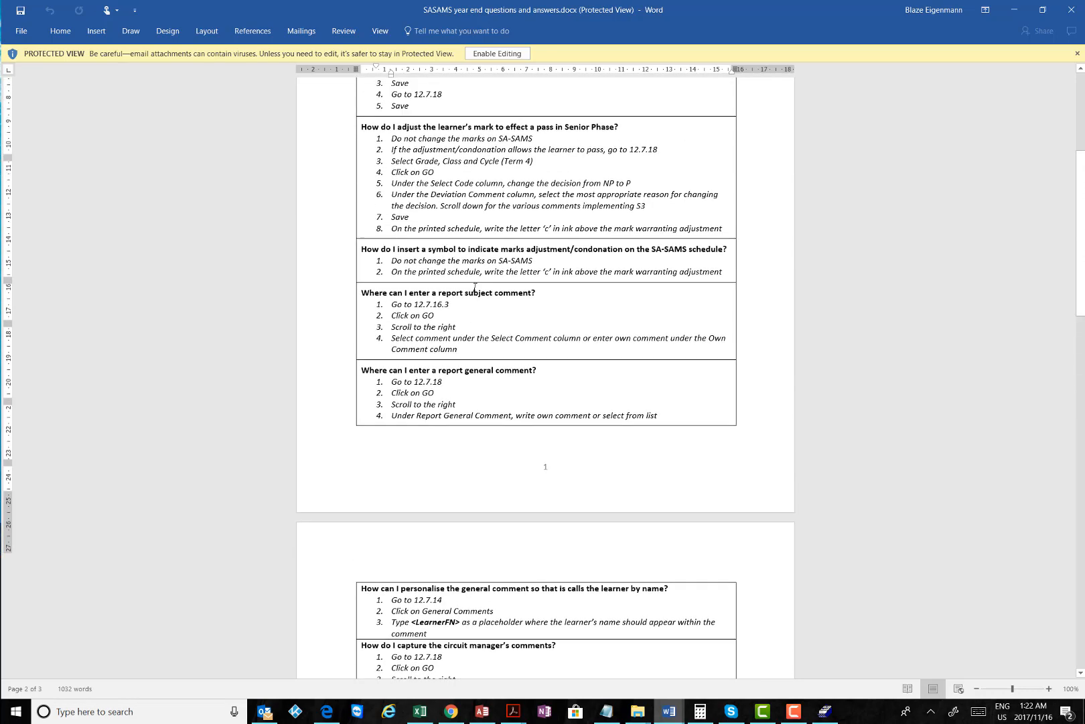
pyautogui.scroll(3, 475, 287)
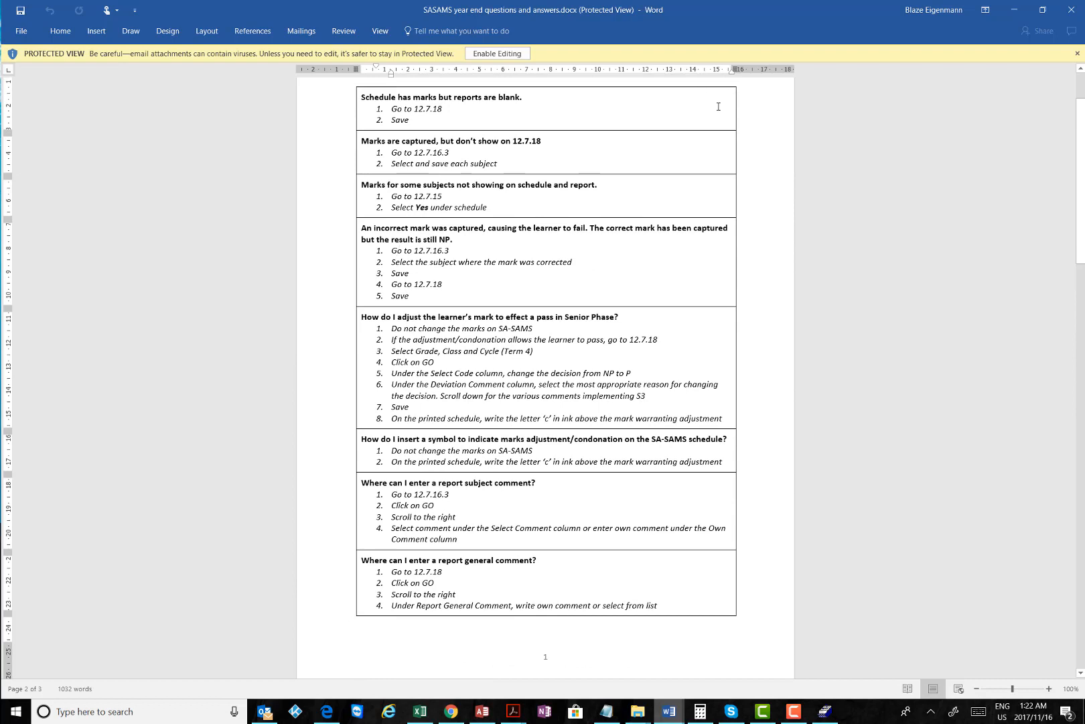
pyautogui.scroll(2, 589, 244)
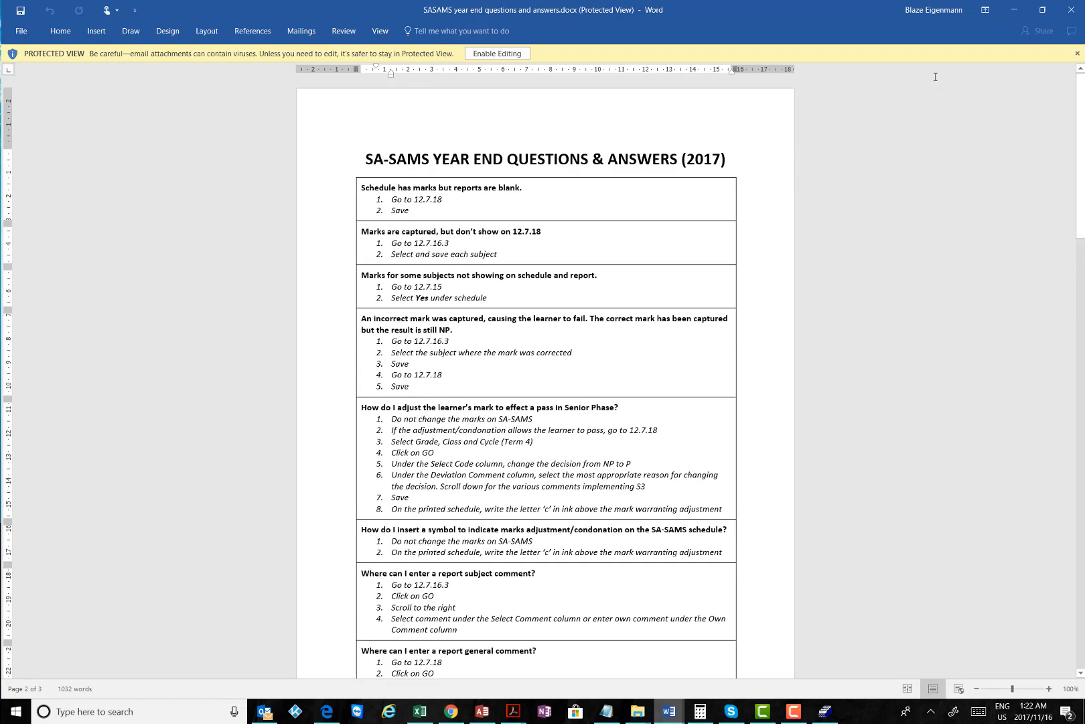
pyautogui.click(1014, 11)
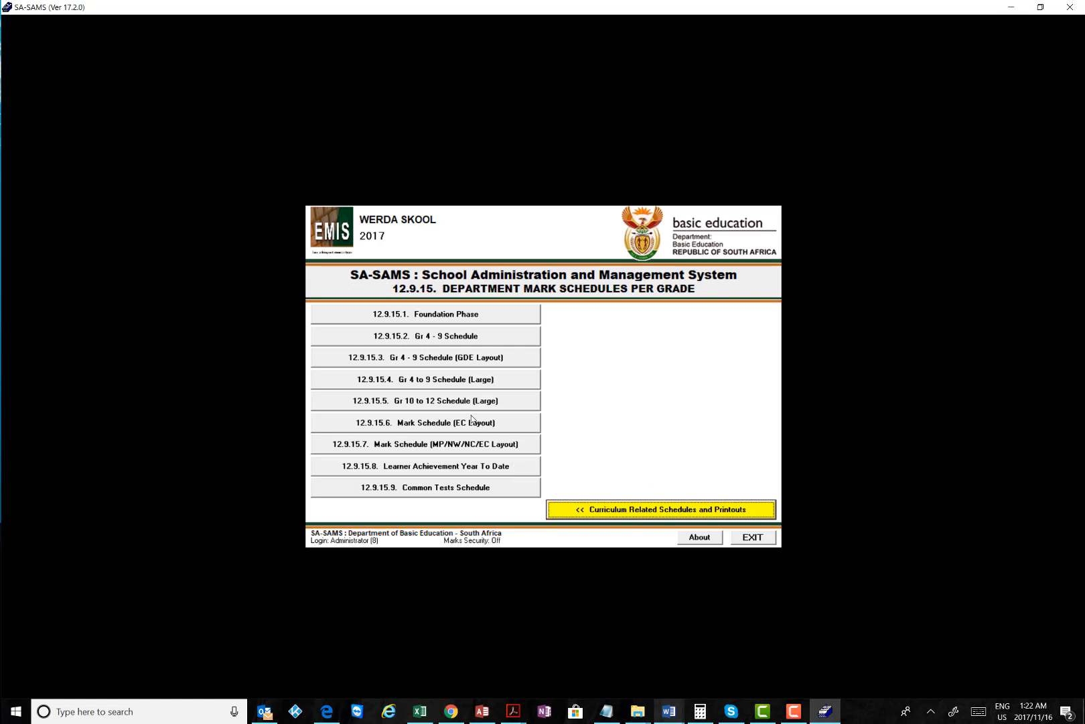
pyautogui.click(432, 402)
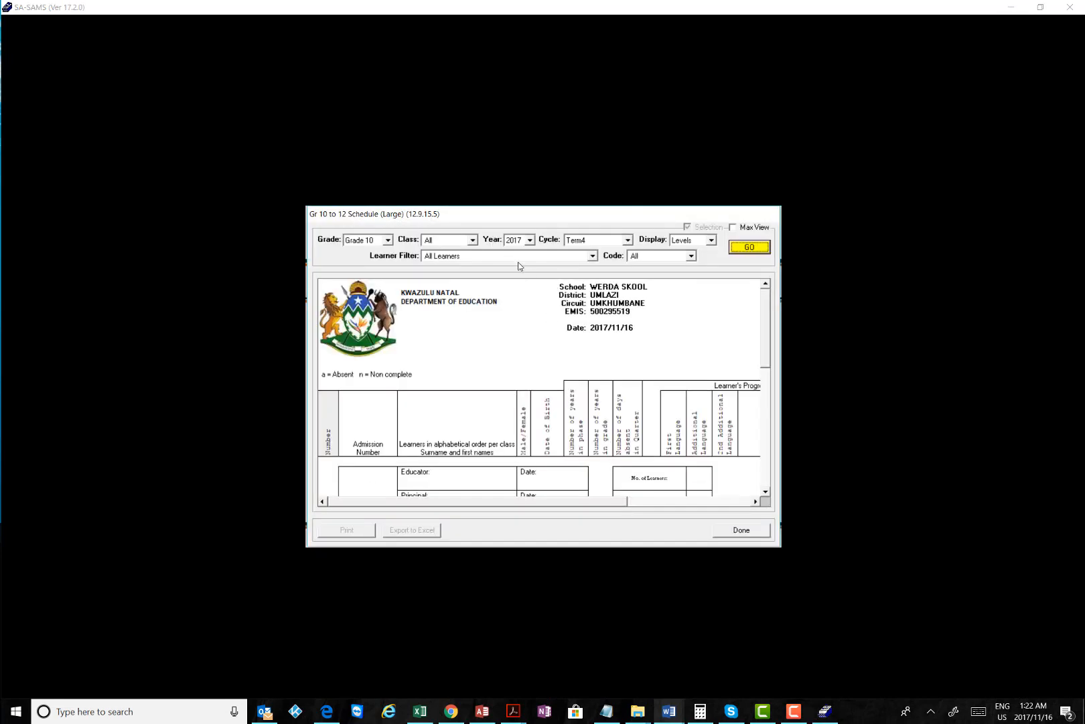
pyautogui.click(629, 240)
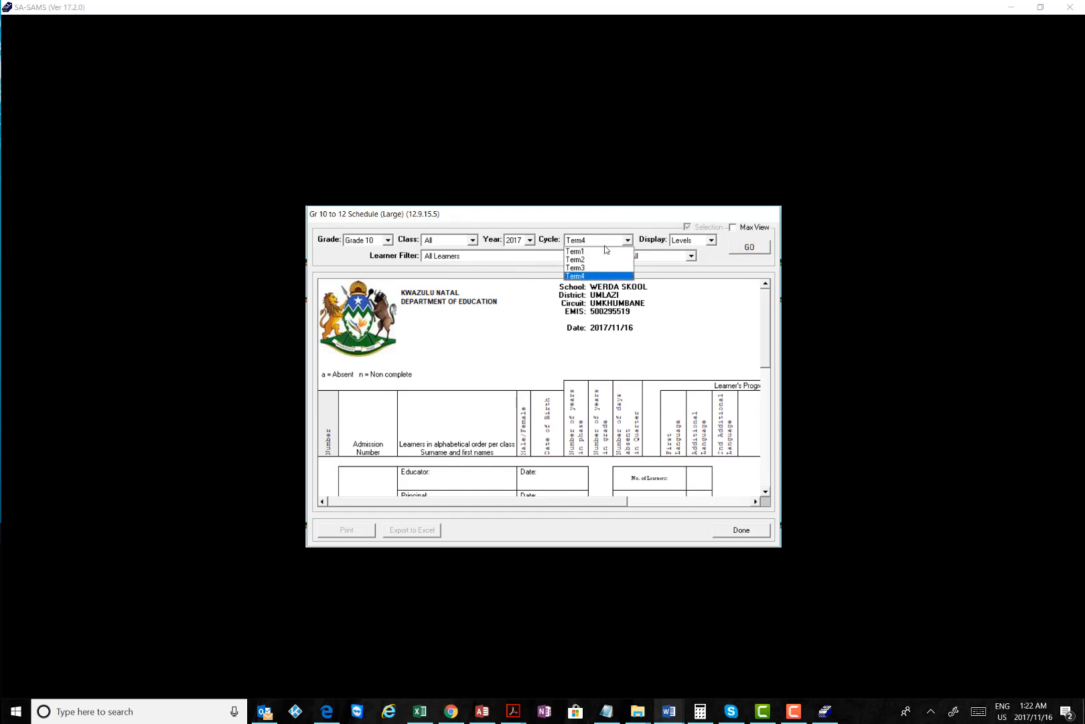
pyautogui.click(598, 249)
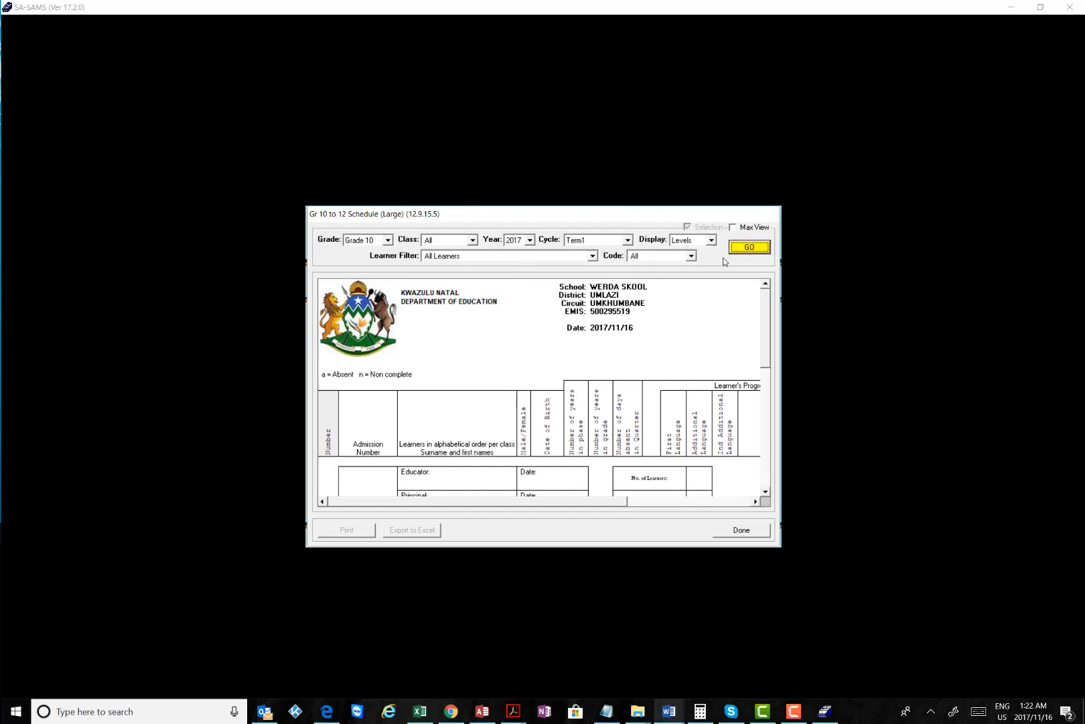
pyautogui.click(757, 250)
pyautogui.click(710, 241)
pyautogui.click(688, 257)
pyautogui.click(750, 249)
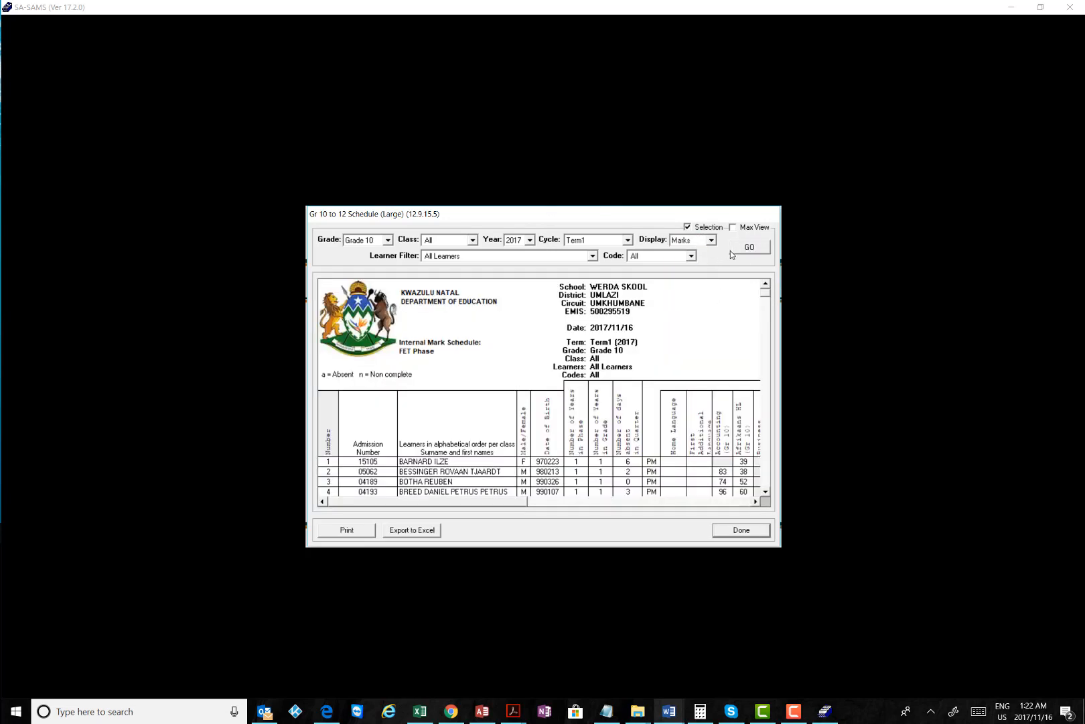
pyautogui.click(733, 227)
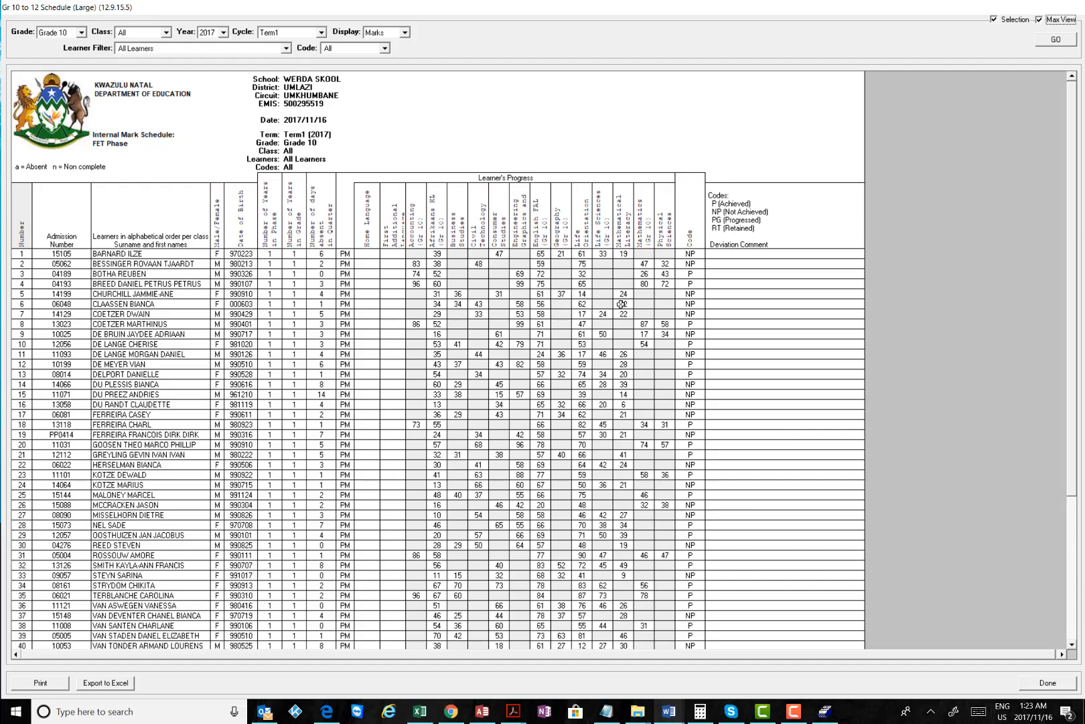
pyautogui.click(1047, 685)
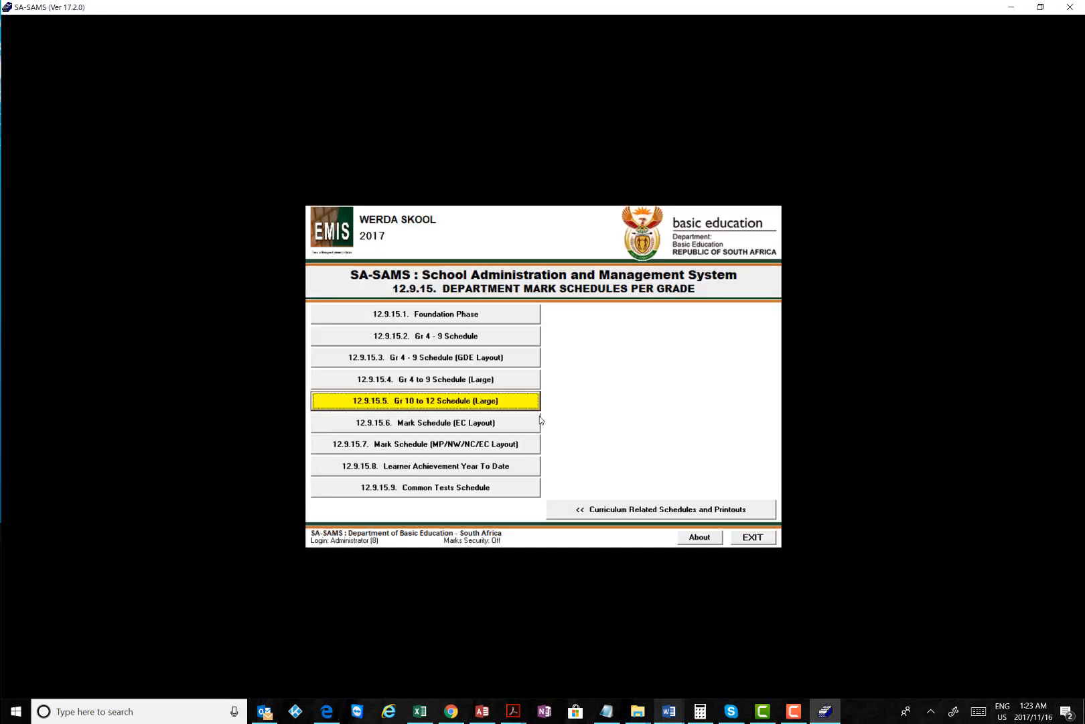
# Generate the 12.9.15.5 Gr 10 to 12 Schedule (Large) for Term4, dismissing the loading error
pyautogui.click(472, 402)
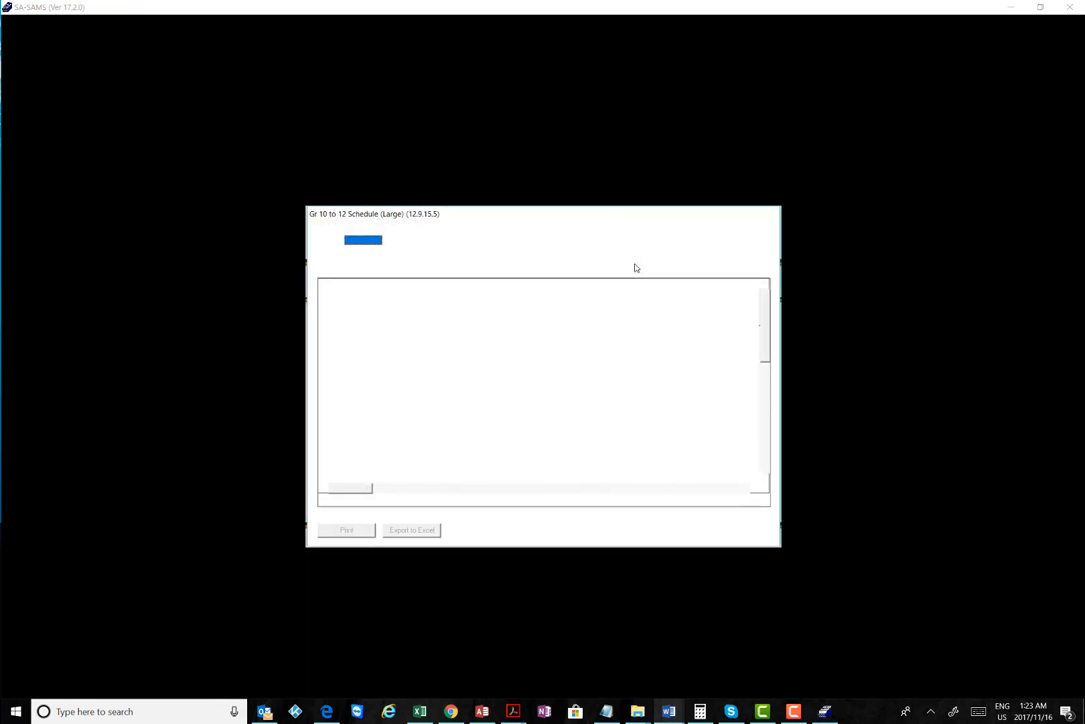
pyautogui.click(628, 240)
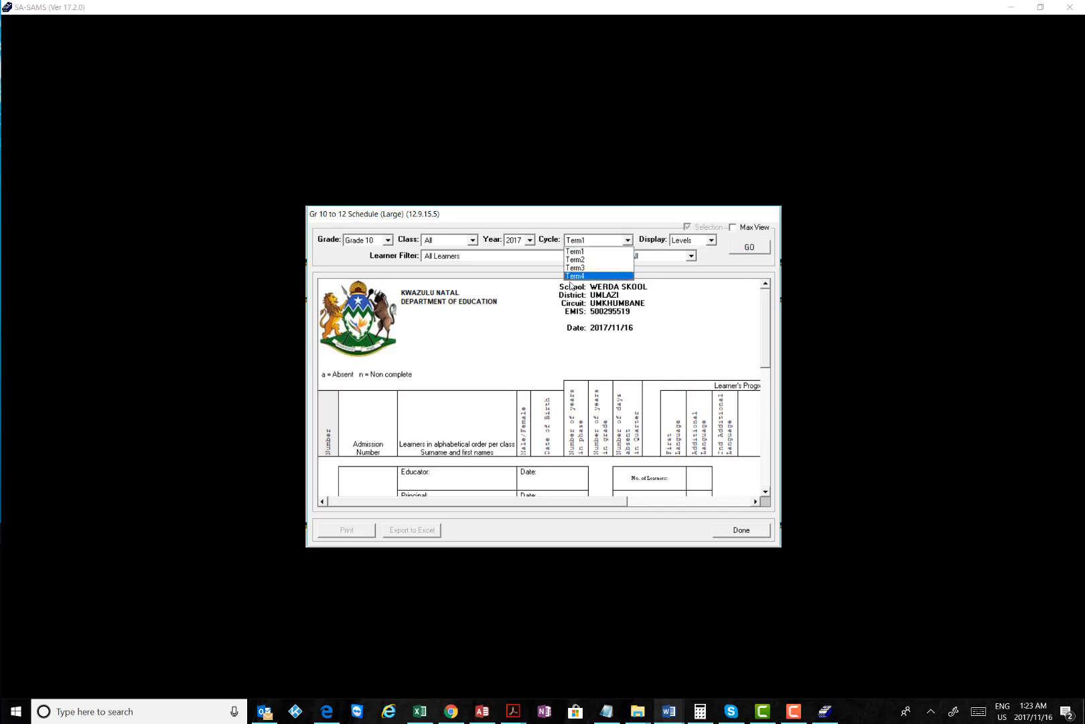
pyautogui.click(464, 228)
pyautogui.click(628, 240)
pyautogui.click(608, 276)
pyautogui.click(734, 248)
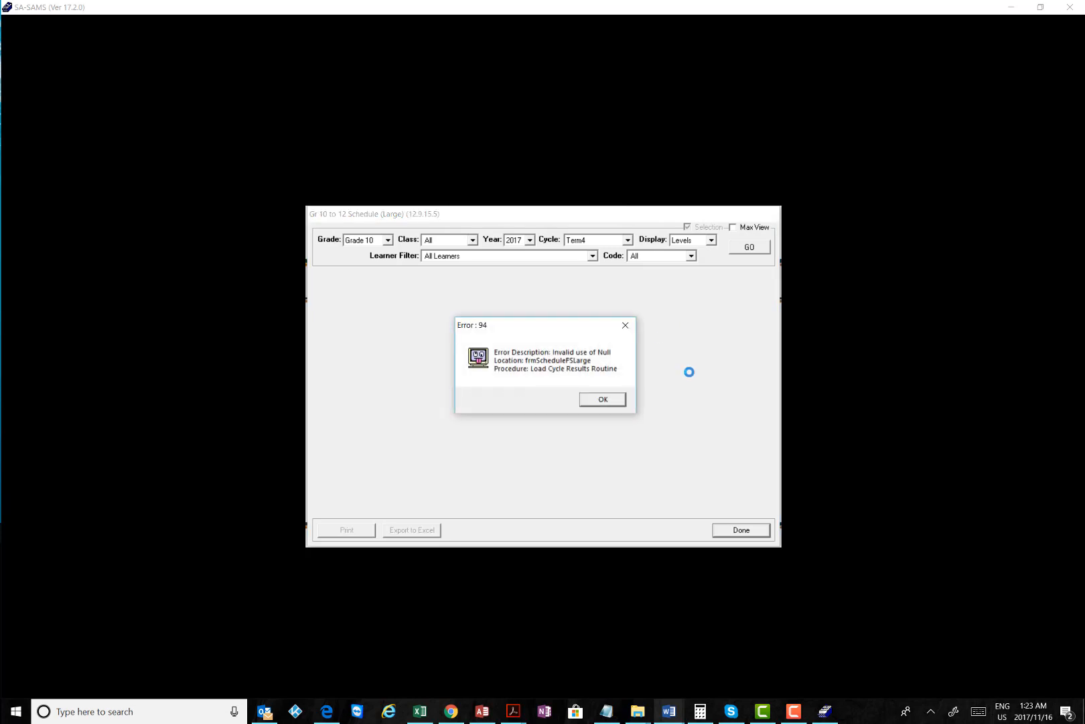
pyautogui.click(604, 402)
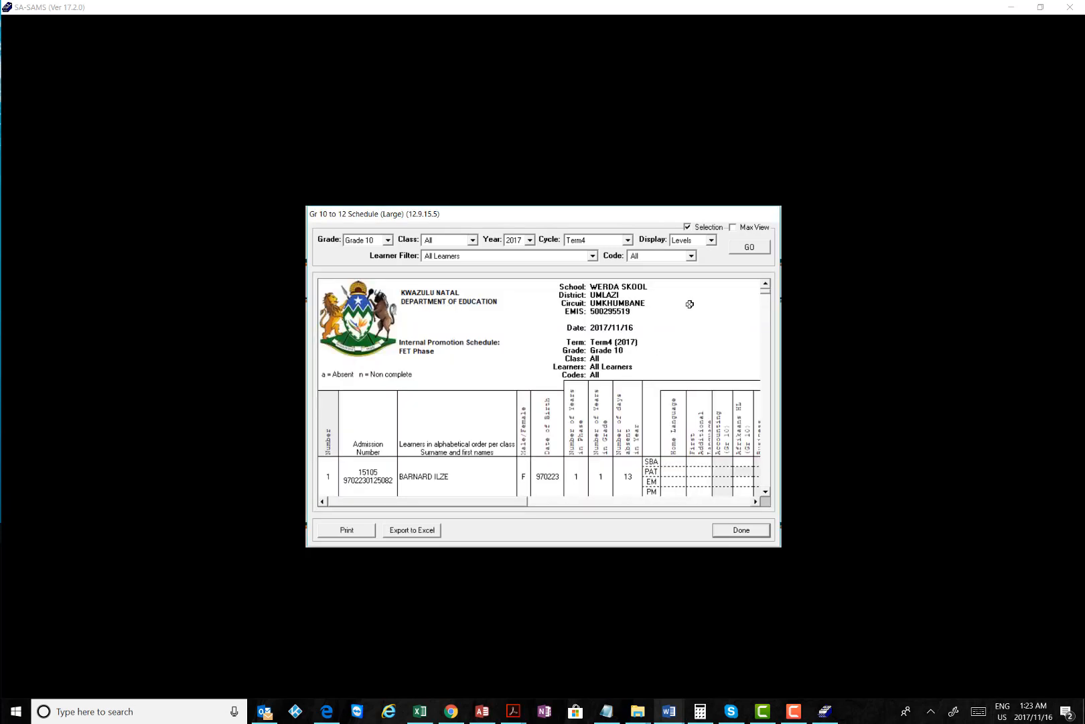
# Regenerate the Grade 10 schedule with Display set to Marks and Max View ticked
pyautogui.click(713, 241)
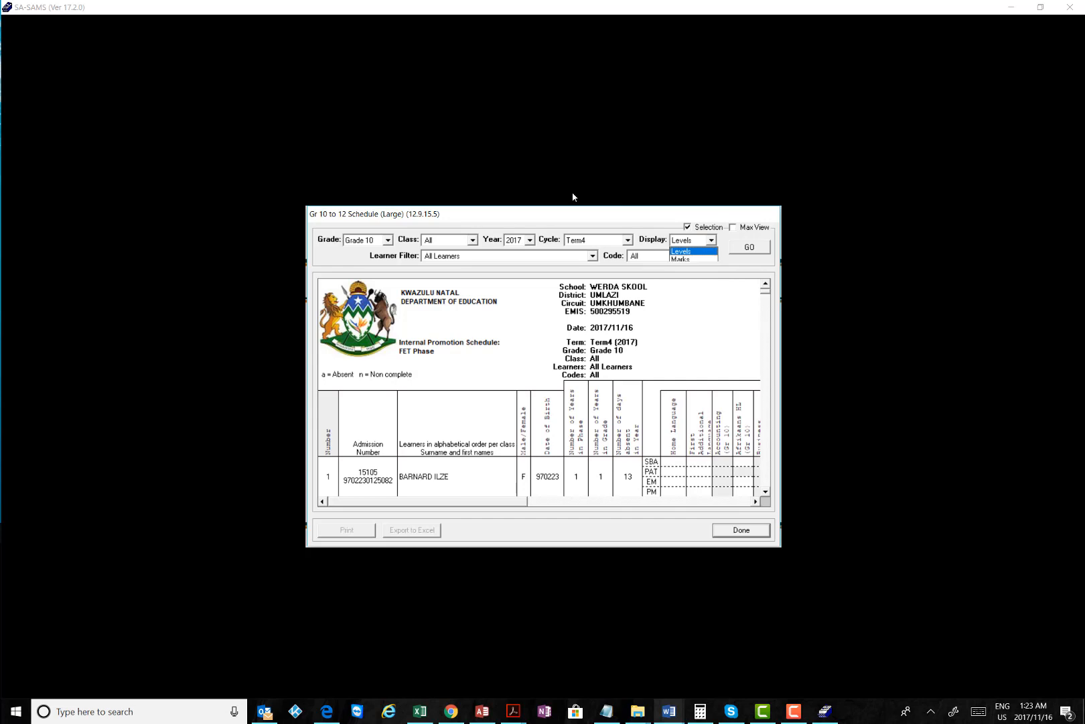
pyautogui.click(680, 261)
pyautogui.click(750, 249)
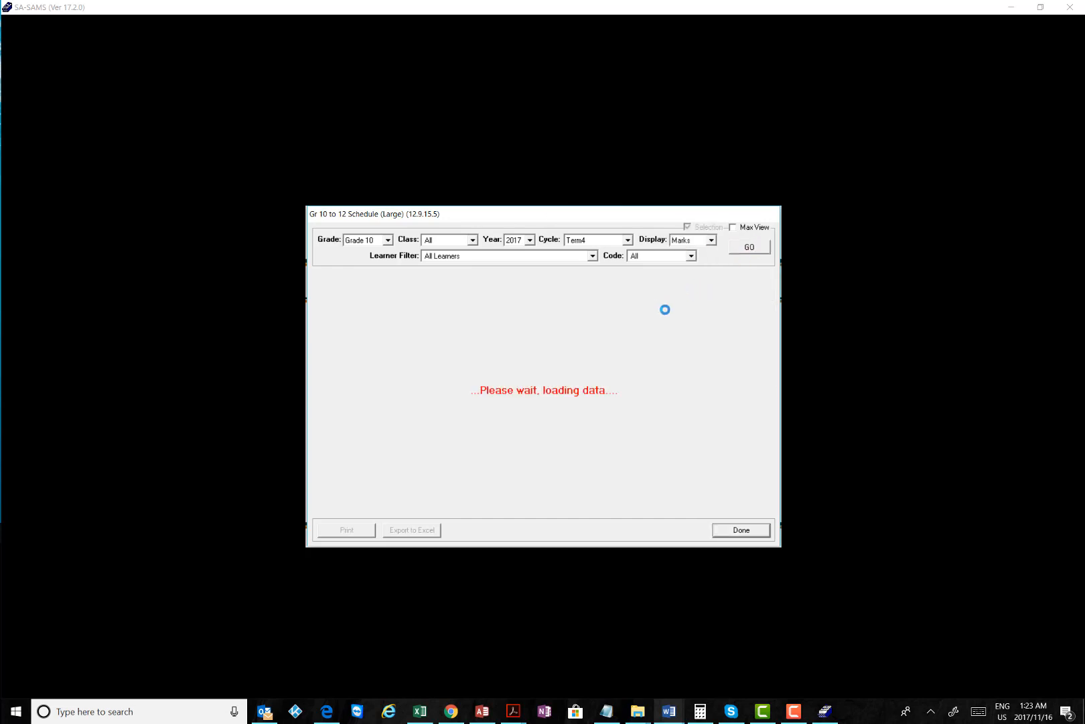
pyautogui.click(734, 228)
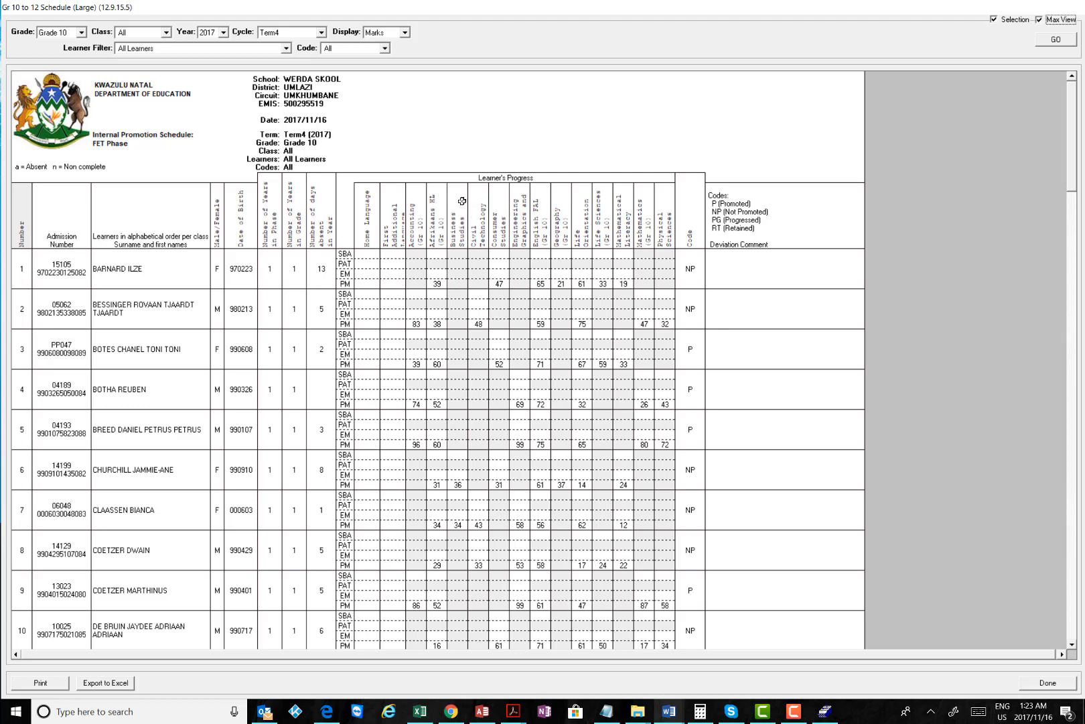
# Close the Grade 10 to 12 schedule with Done
pyautogui.click(1048, 687)
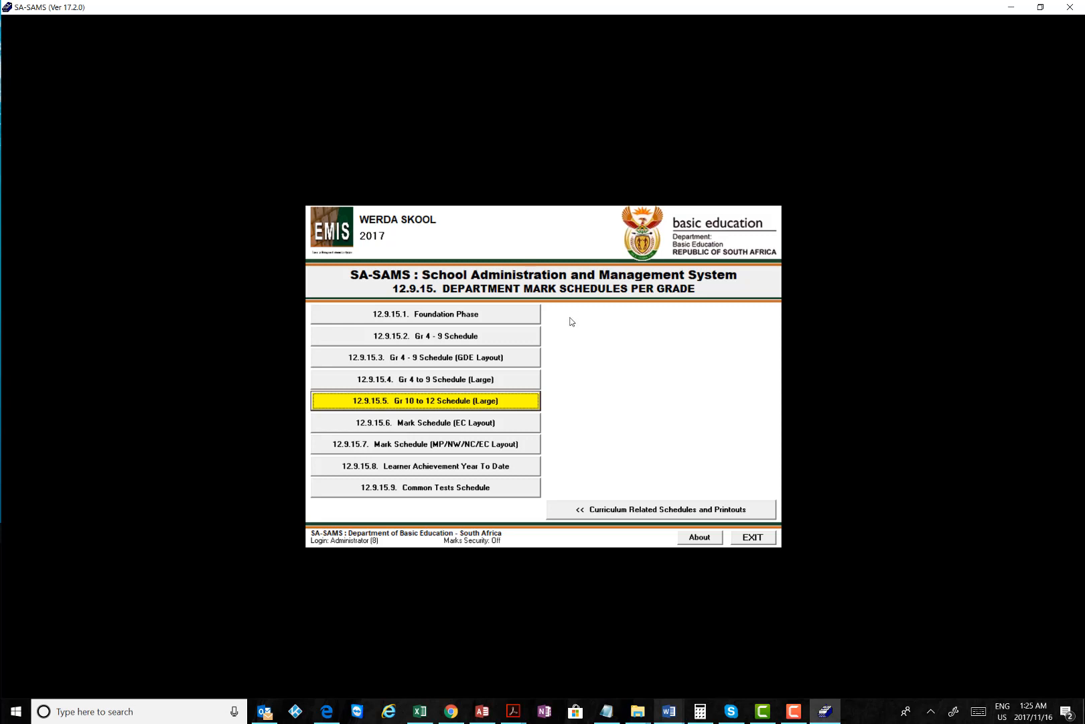
# Leave the Foundation Phase schedule and return through the menus to 12.7 Maintain/Print Learner Progress Reports
pyautogui.click(454, 314)
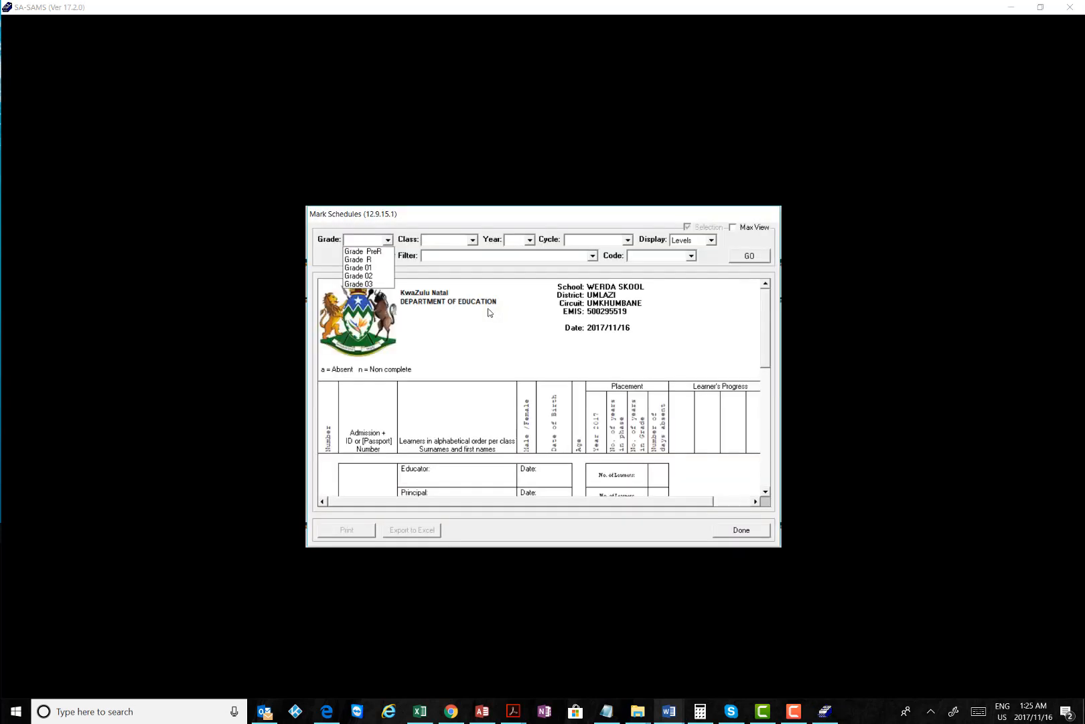
pyautogui.click(792, 715)
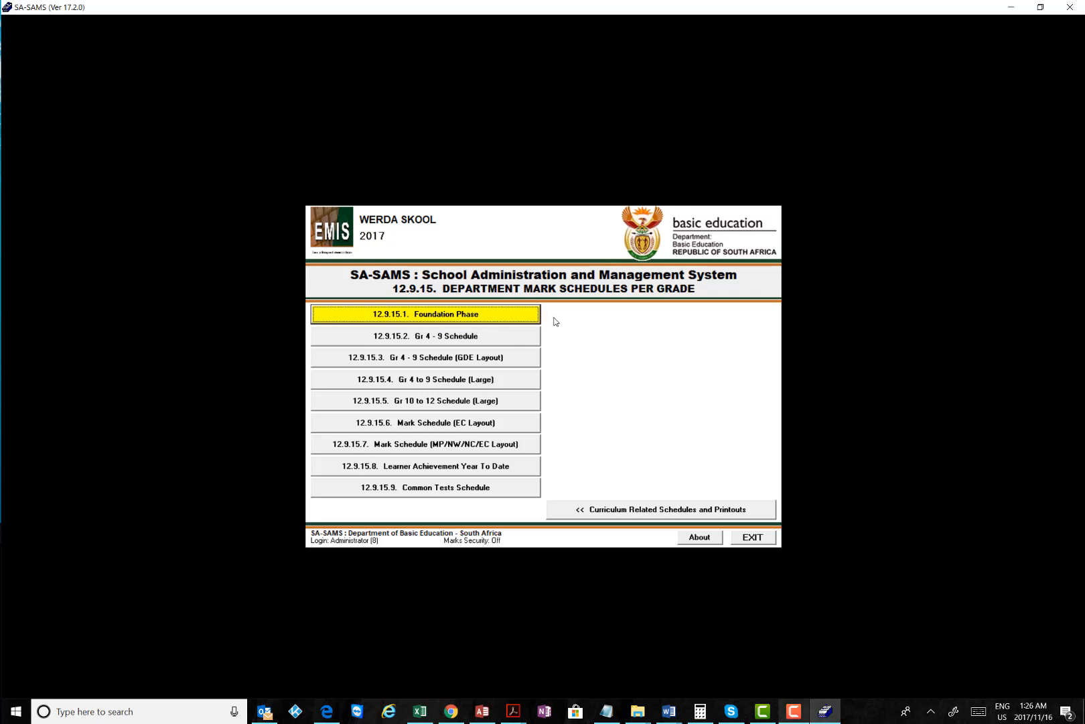
pyautogui.click(584, 512)
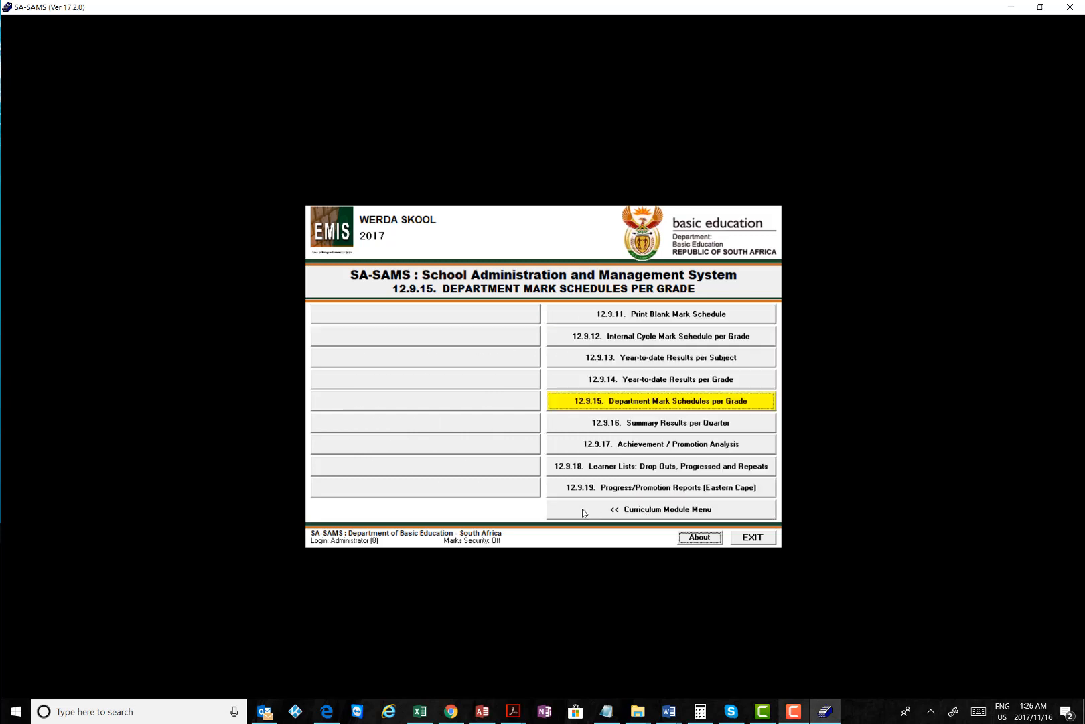
pyautogui.click(621, 509)
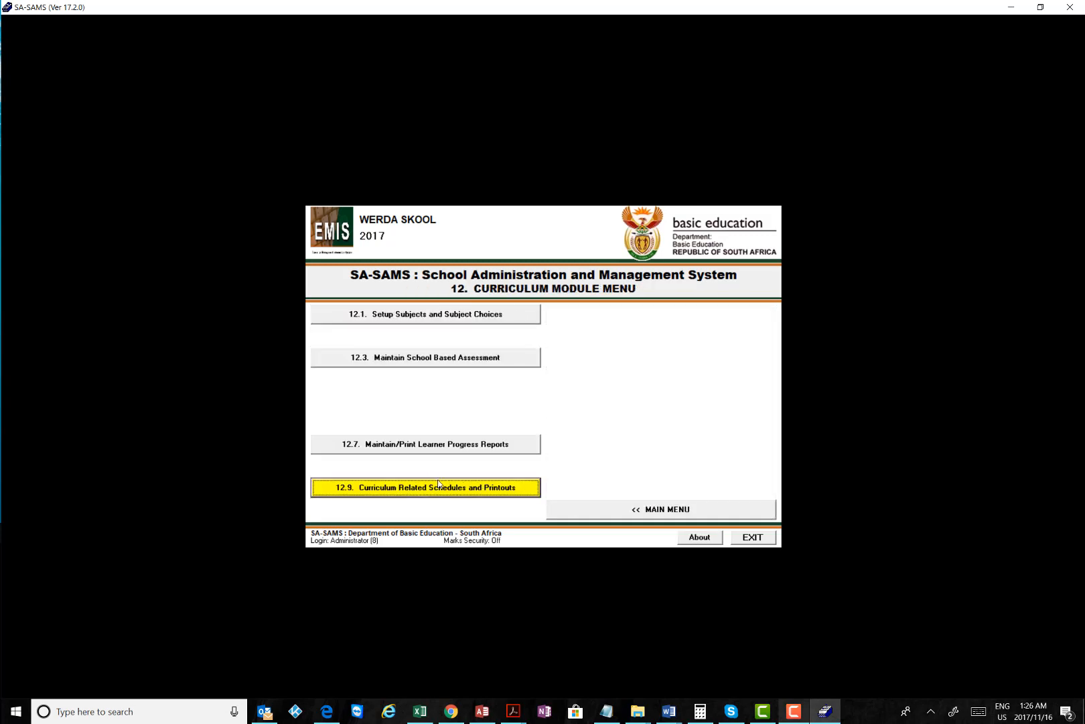
pyautogui.click(424, 447)
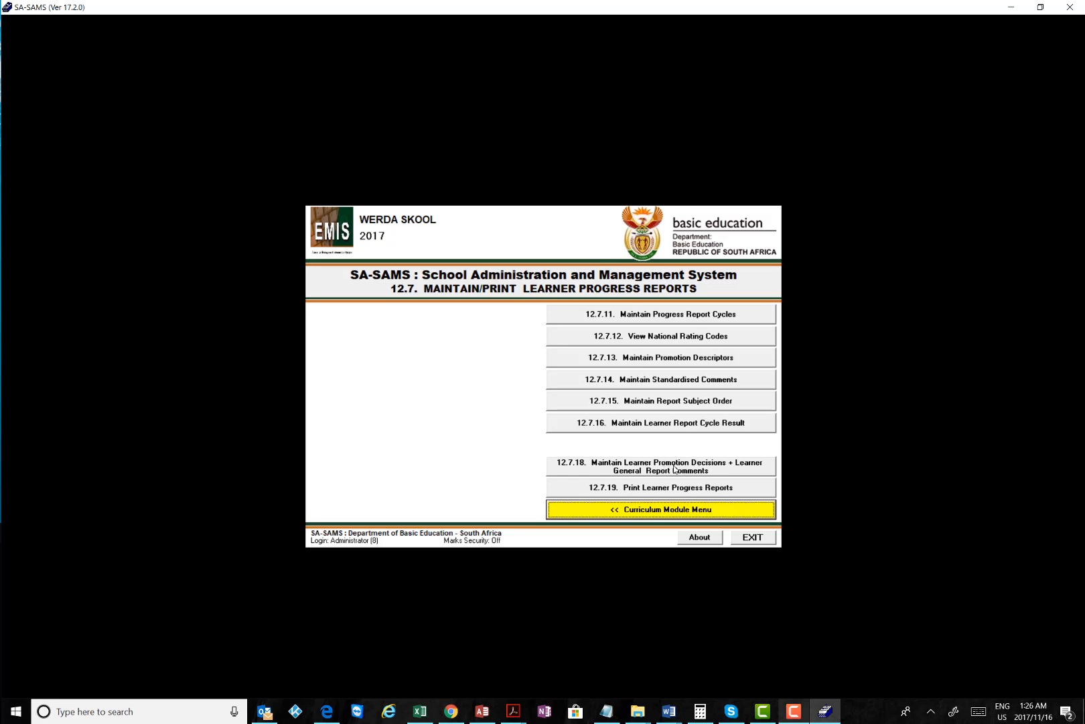
pyautogui.click(667, 469)
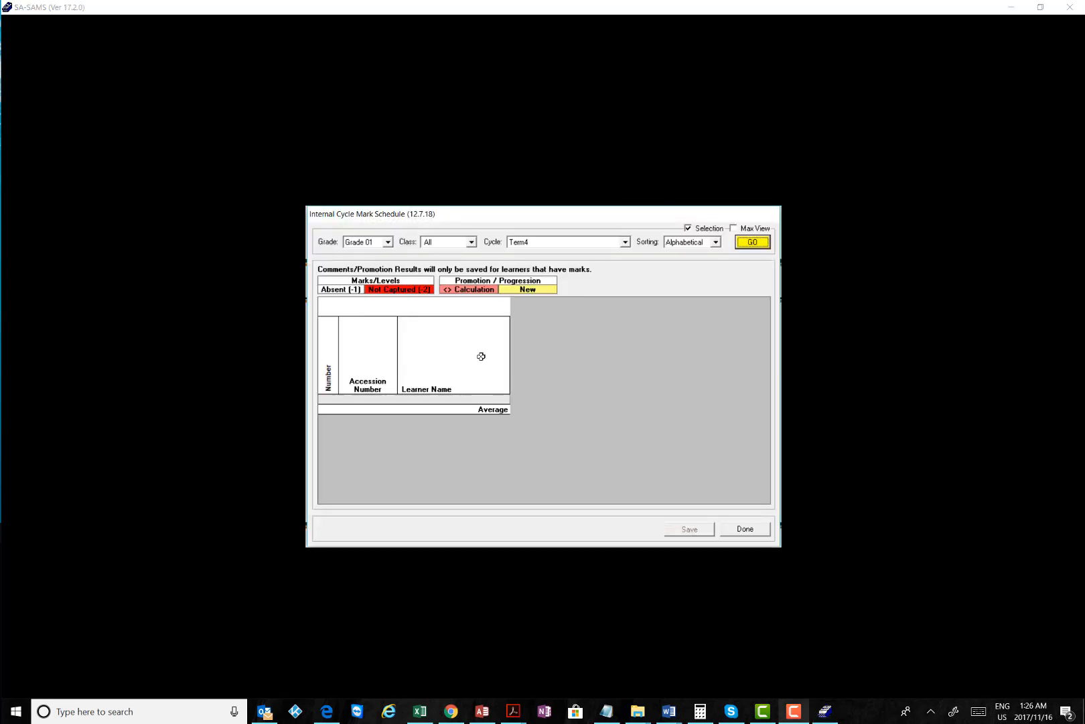
pyautogui.click(753, 243)
pyautogui.click(388, 242)
pyautogui.click(362, 302)
pyautogui.click(536, 241)
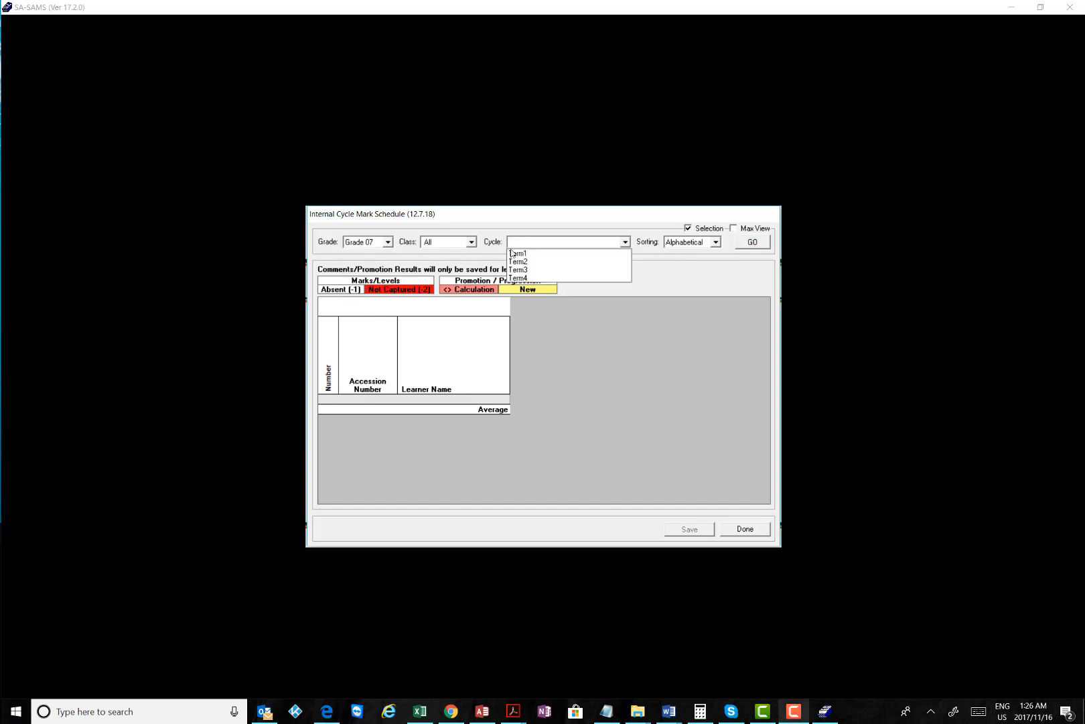
pyautogui.click(529, 277)
pyautogui.click(752, 242)
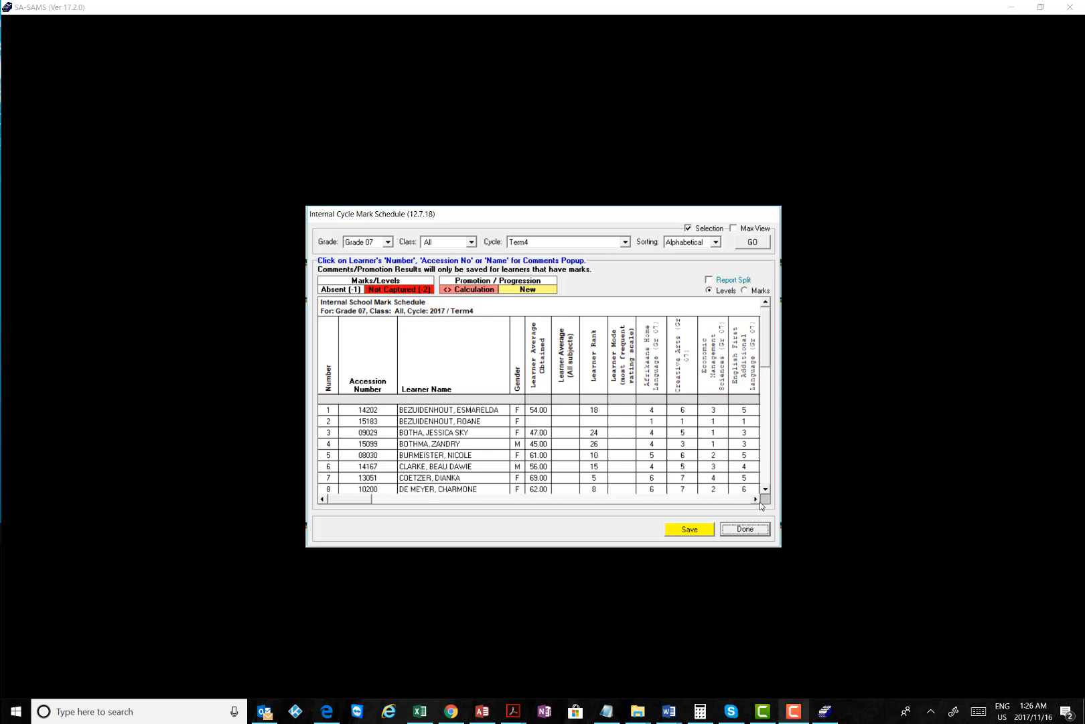
pyautogui.click(755, 498)
pyautogui.click(755, 499)
pyautogui.click(755, 498)
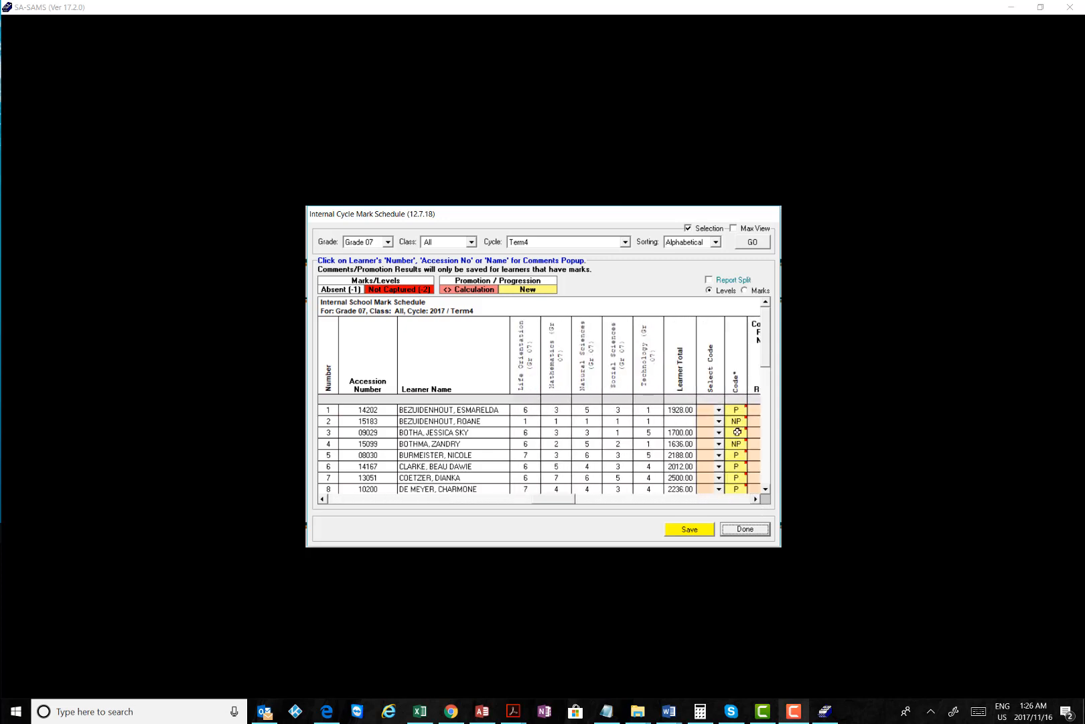
pyautogui.click(745, 290)
pyautogui.click(755, 498)
pyautogui.click(756, 499)
pyautogui.click(755, 499)
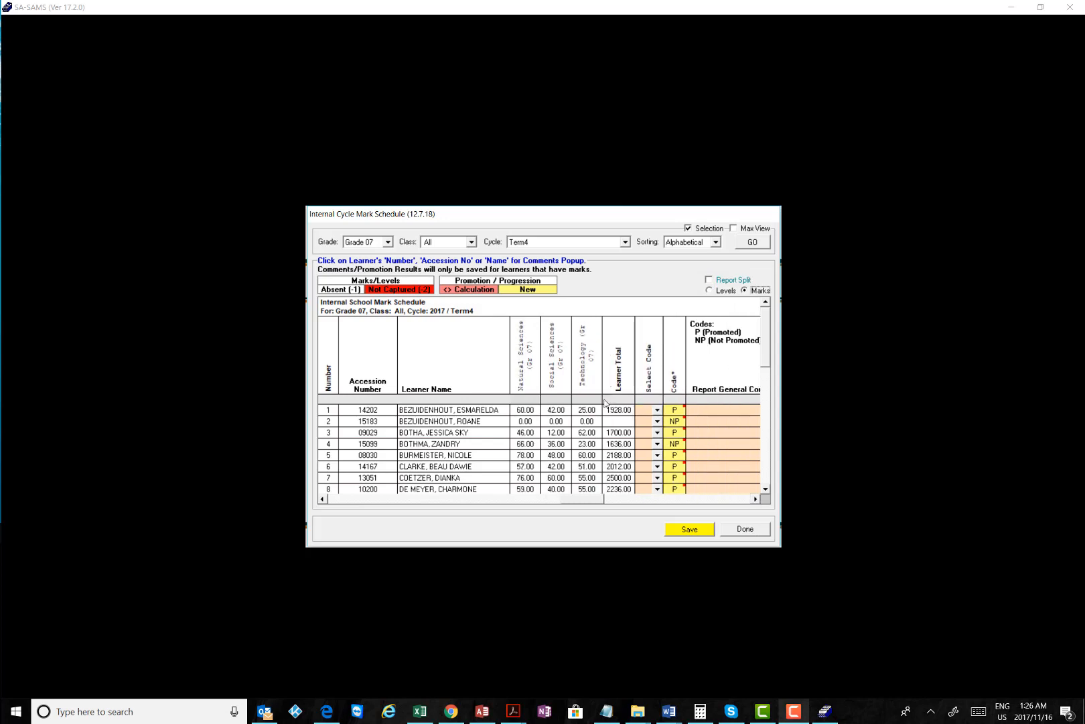
pyautogui.scroll(-10, 678, 442)
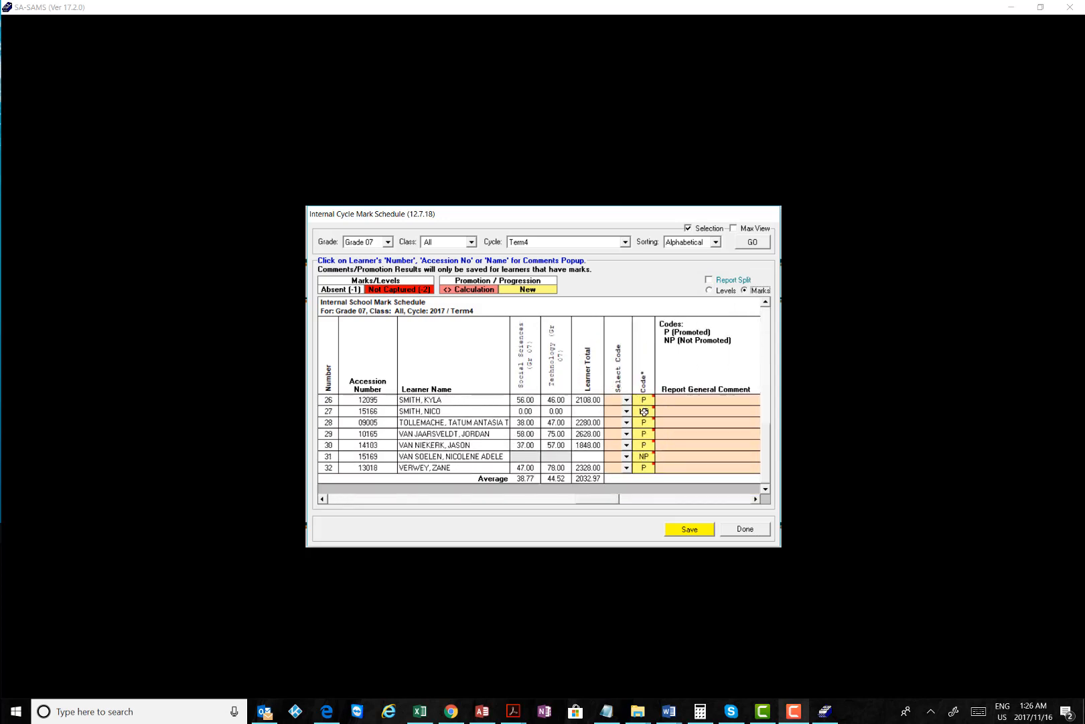
pyautogui.scroll(10, 680, 423)
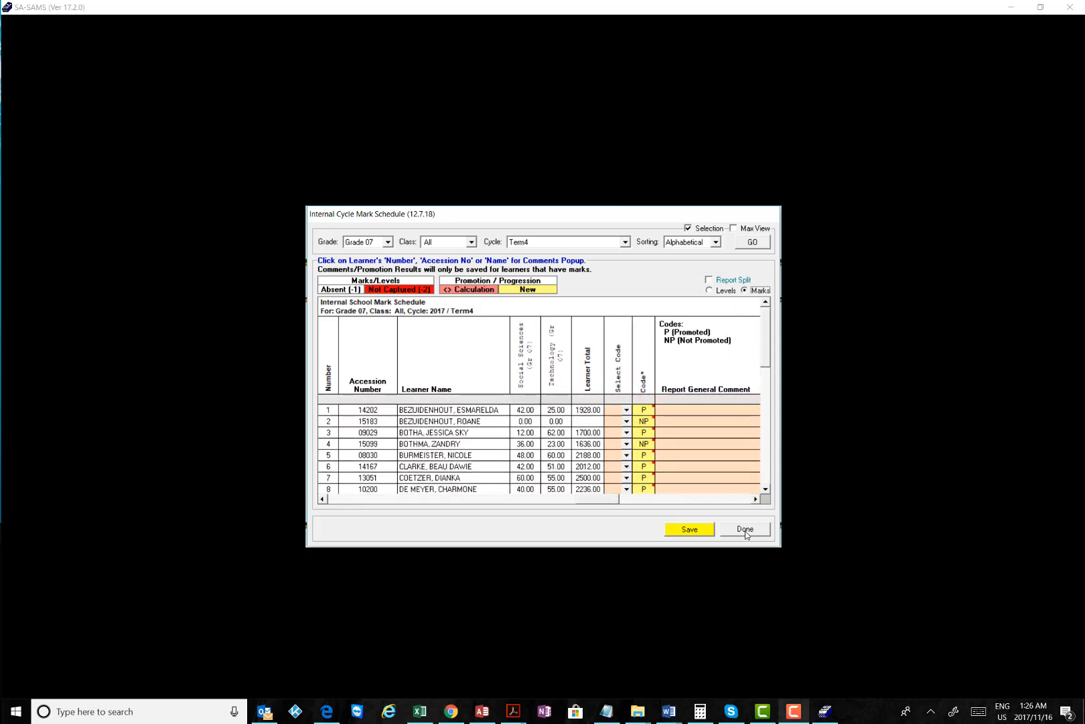
pyautogui.click(746, 534)
pyautogui.click(578, 402)
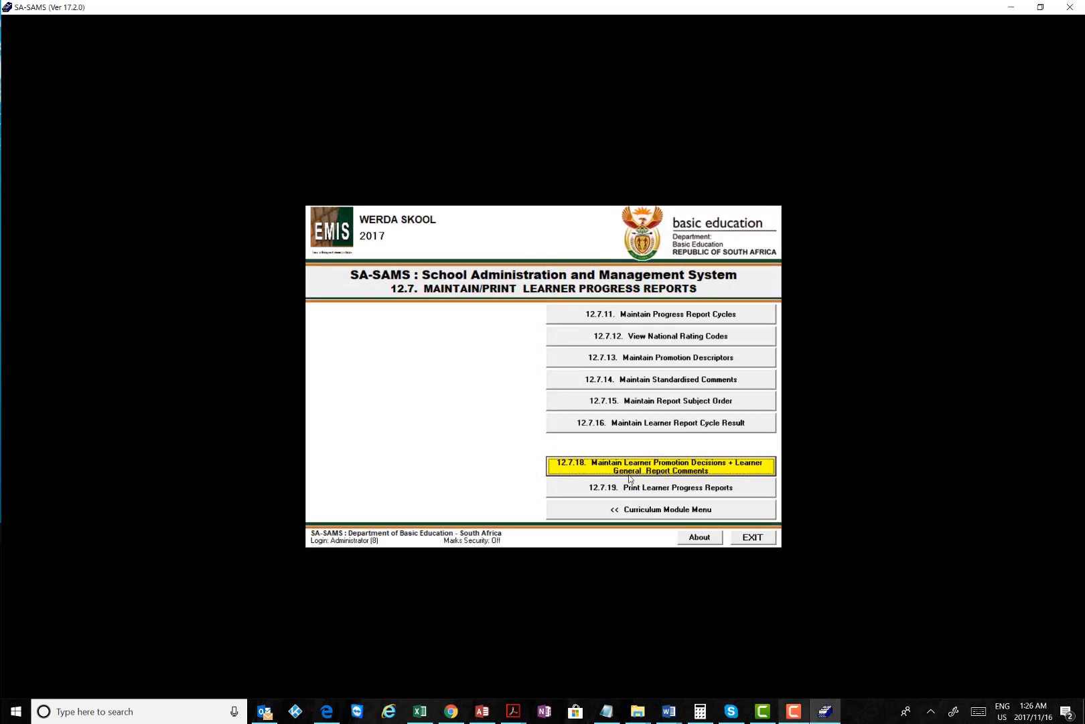
# Reload the 12.7.18 Grade 07 Term4 schedule in marks and save the promotion decisions
pyautogui.press('Return')
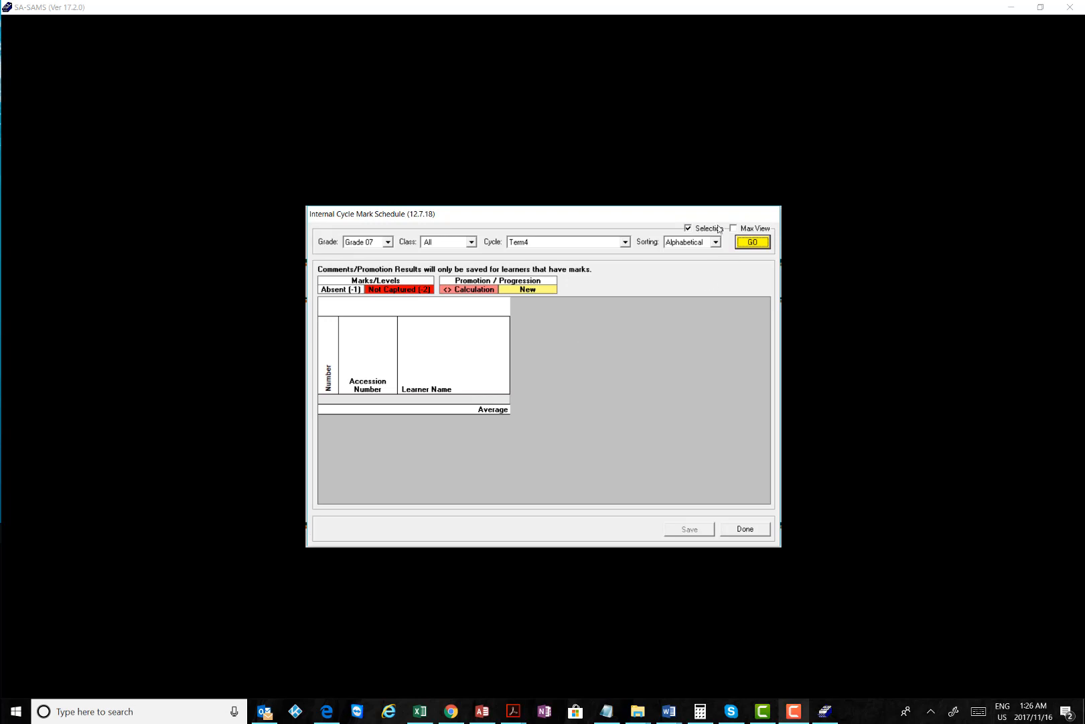
pyautogui.click(745, 246)
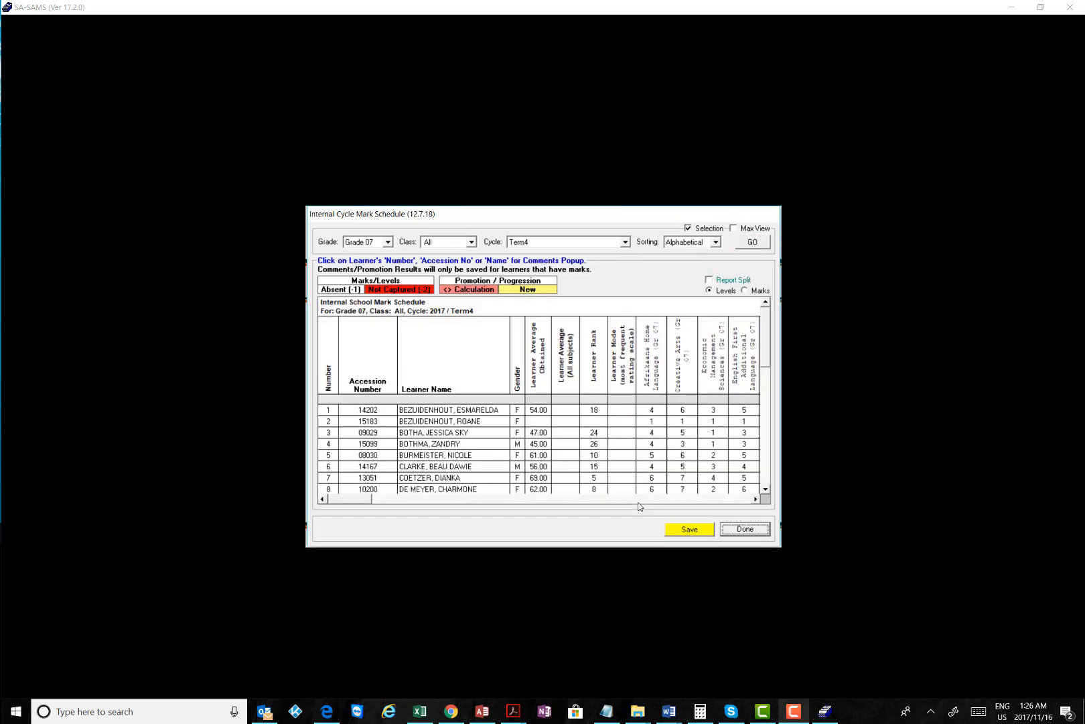
pyautogui.click(744, 291)
pyautogui.click(689, 529)
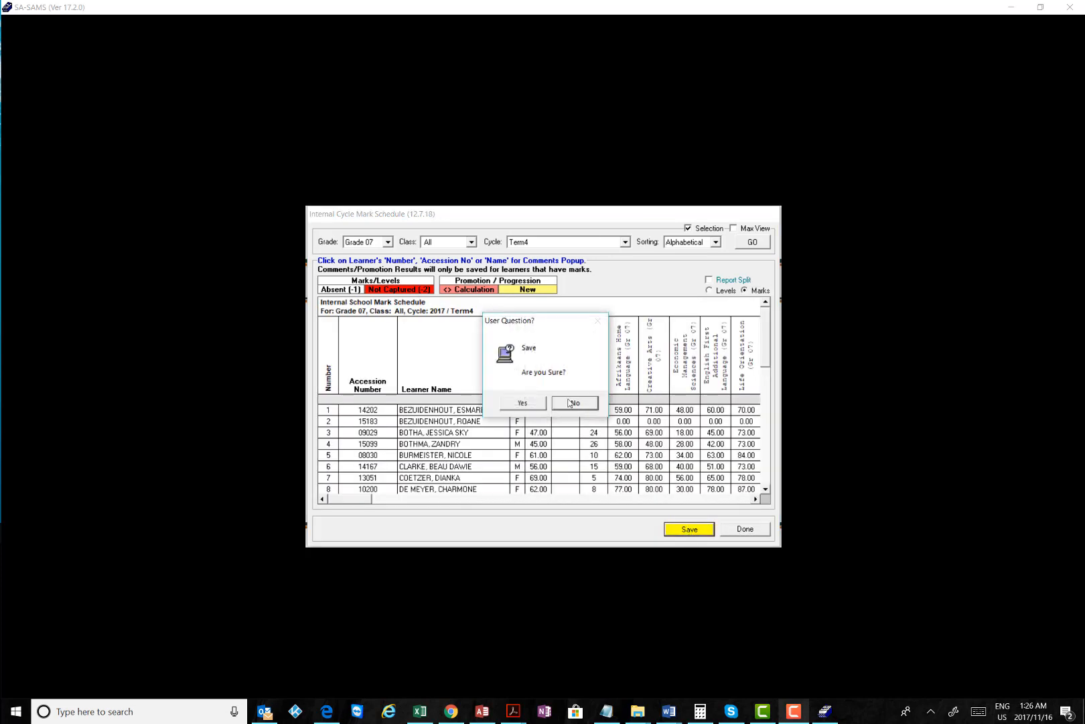
pyautogui.click(538, 405)
pyautogui.click(598, 397)
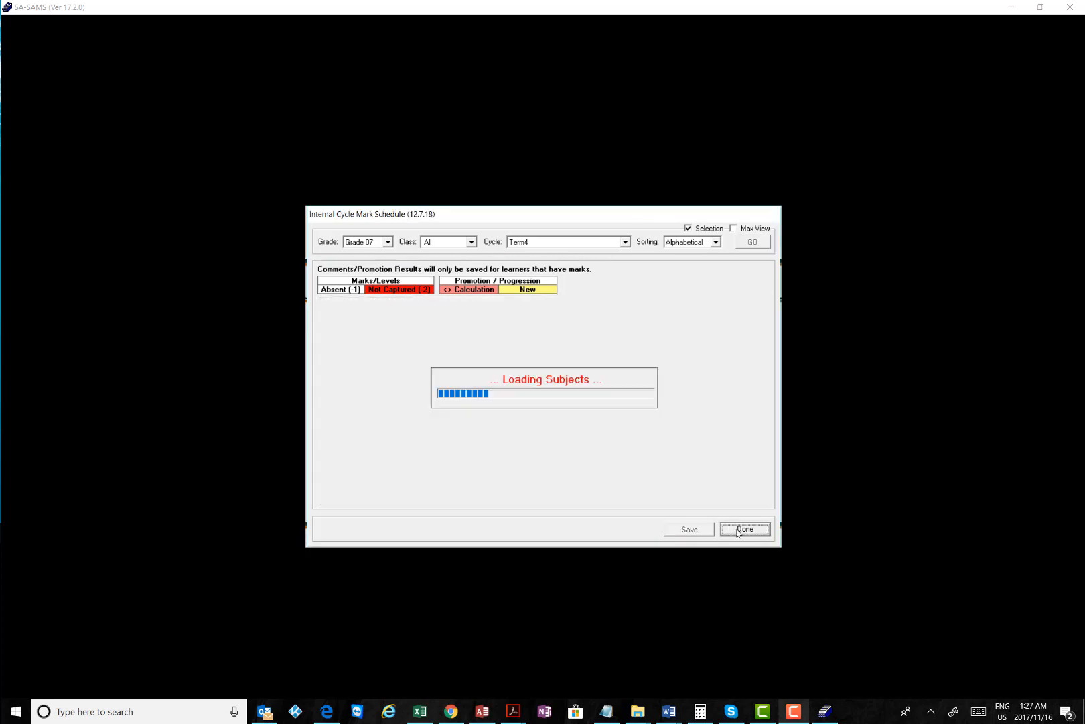
# Close the schedule, dismiss the error, and go back to the Curriculum Module Menu
pyautogui.click(742, 533)
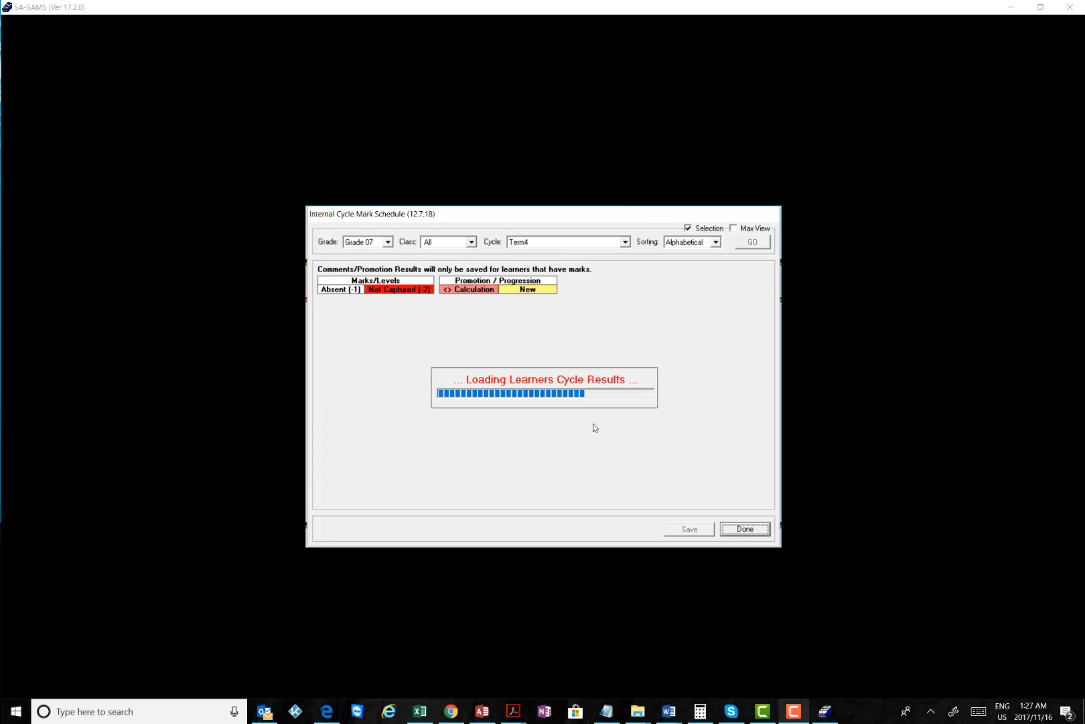
pyautogui.click(594, 427)
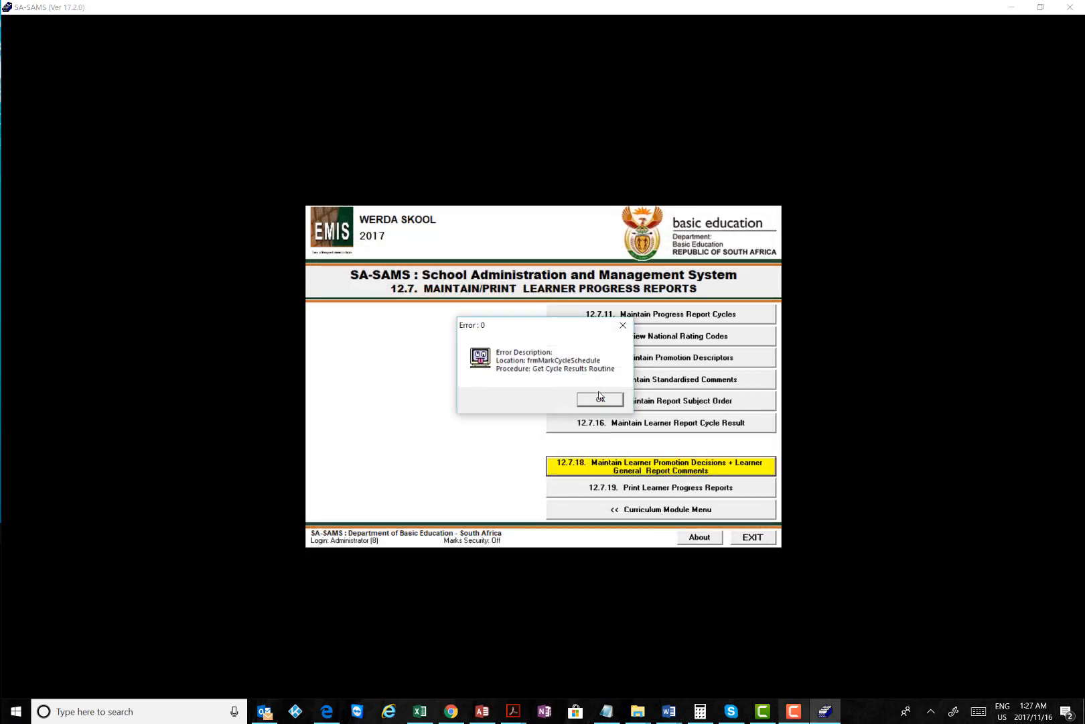
pyautogui.click(600, 399)
pyautogui.click(661, 510)
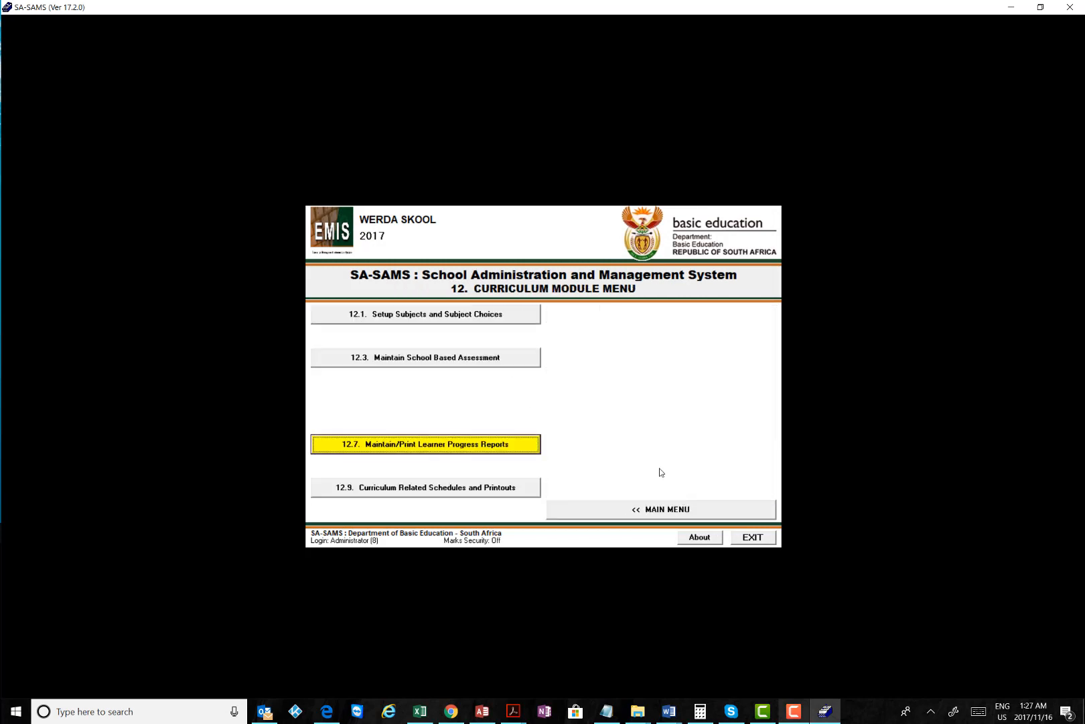
# Navigate through 12.9 and 12.9.15 to the 12.9.15.2 Gr 4 - 9 Schedule
pyautogui.click(417, 357)
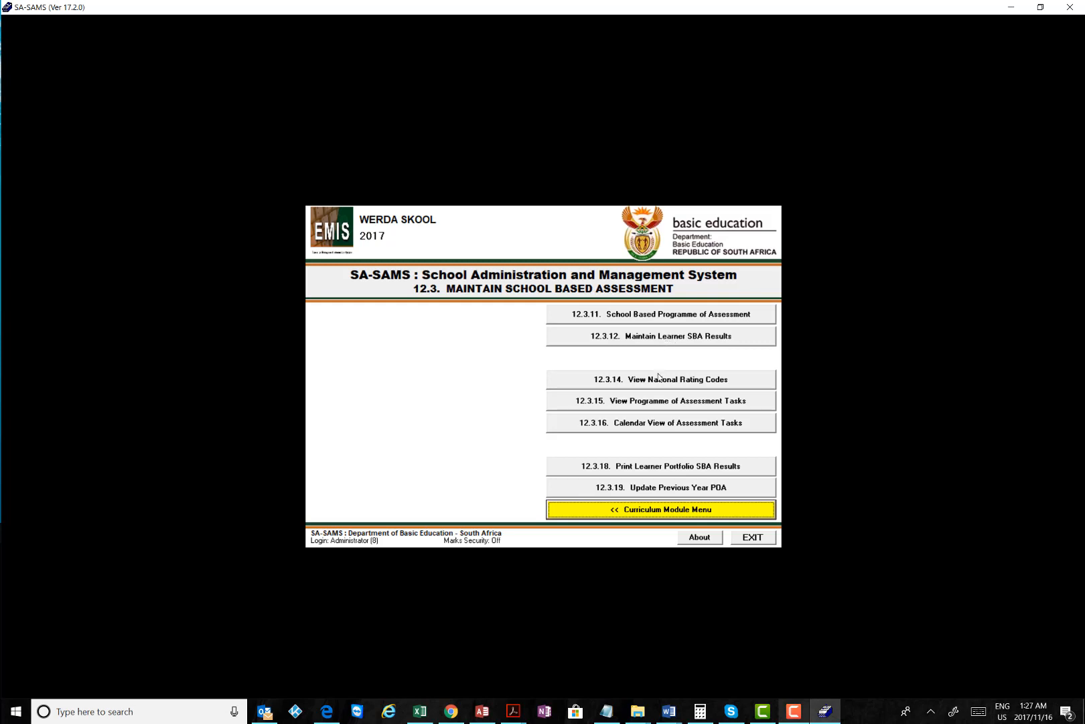
pyautogui.click(636, 509)
pyautogui.click(396, 489)
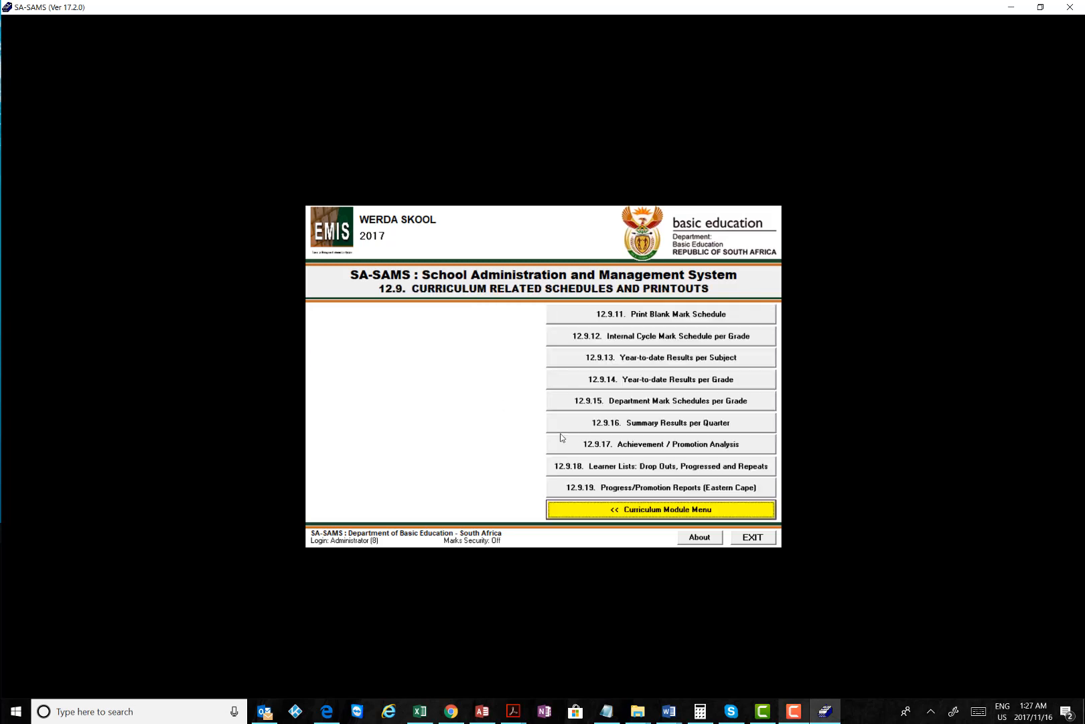
pyautogui.click(670, 401)
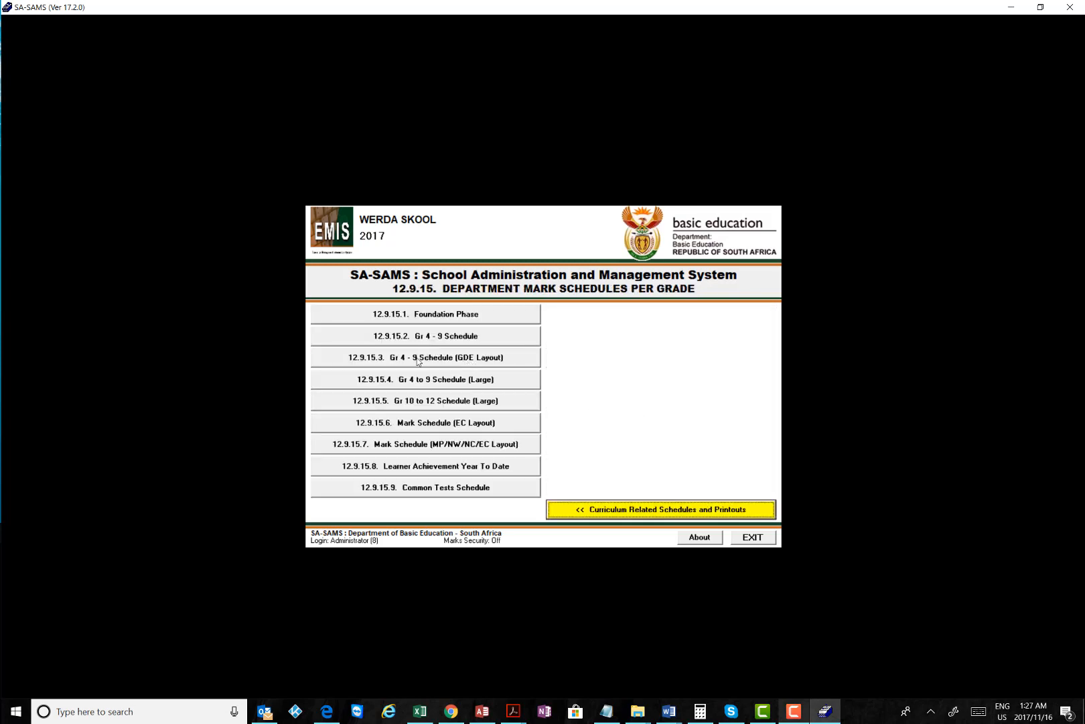
pyautogui.click(429, 338)
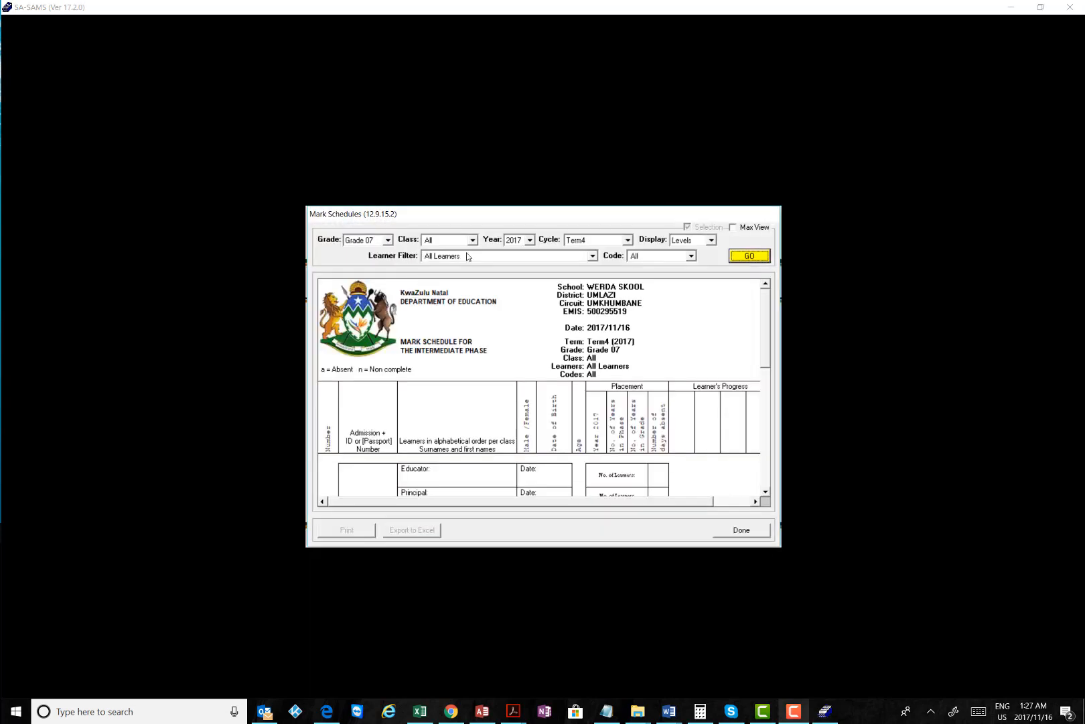
# Generate the Grade 07 Term4 schedule in marks with Max View, review it, then close it
pyautogui.click(740, 258)
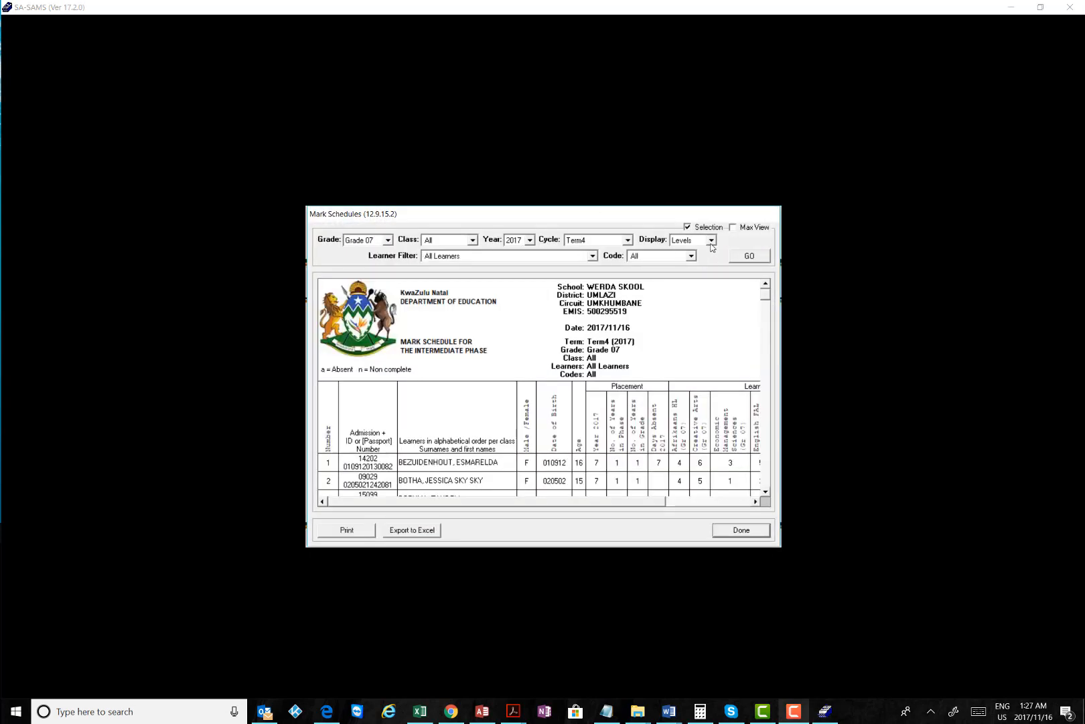
pyautogui.click(711, 240)
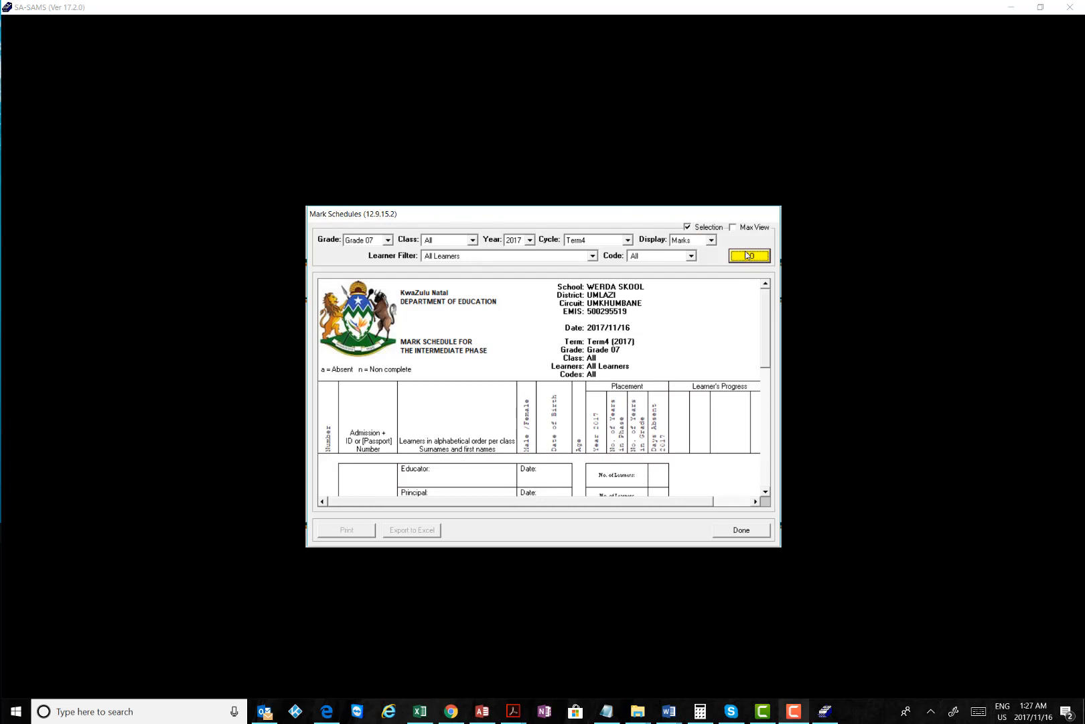
pyautogui.click(748, 255)
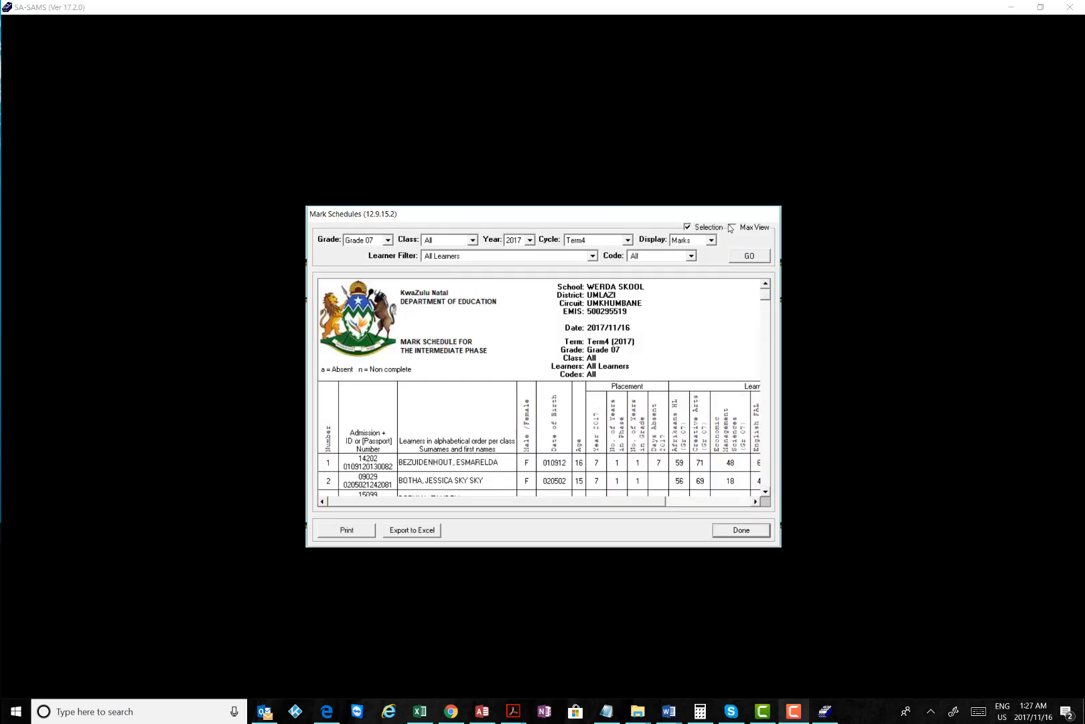
pyautogui.click(733, 228)
pyautogui.scroll(-3, 576, 326)
pyautogui.scroll(5, 576, 326)
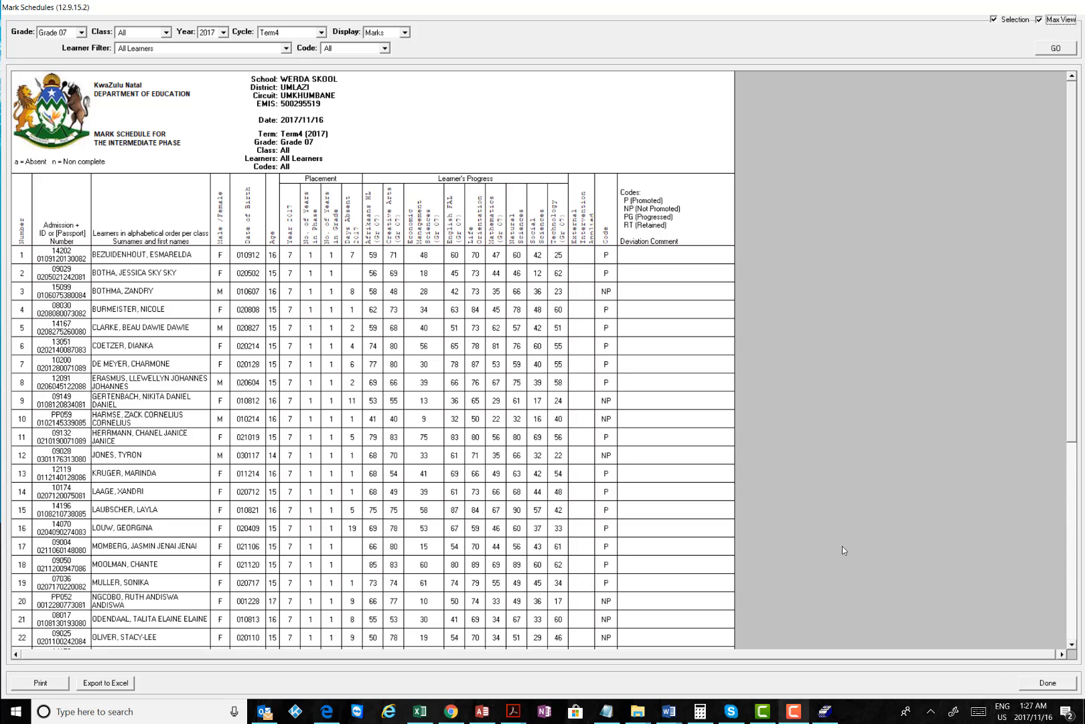
pyautogui.press('Escape')
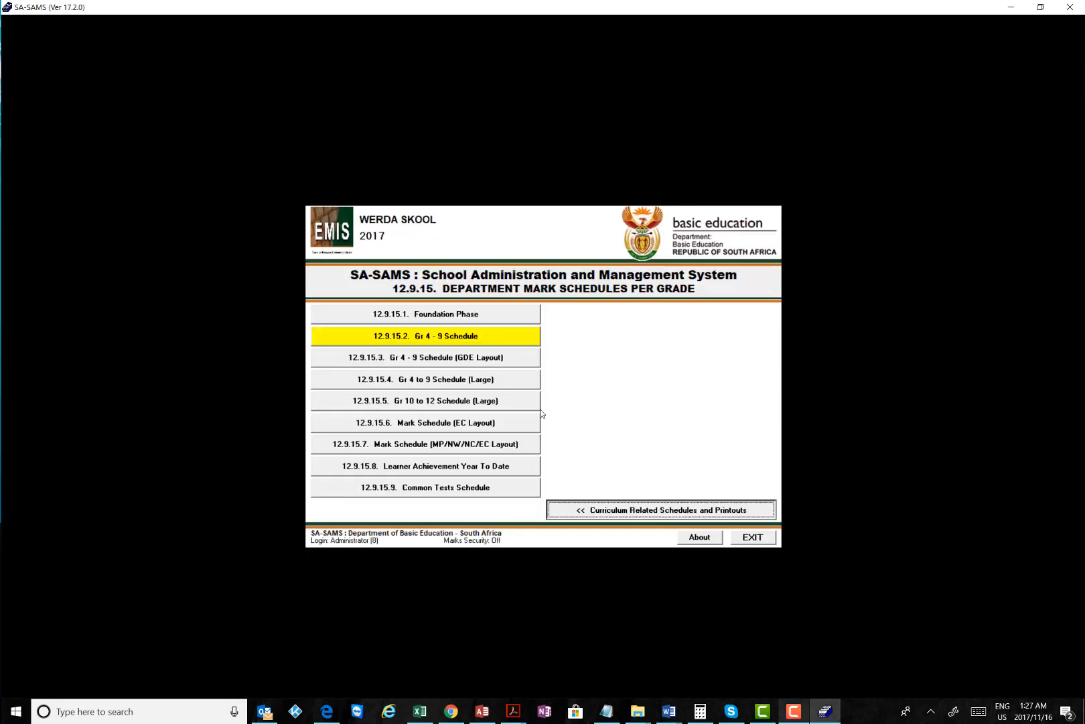
# Close the Gr 4 - 9 schedule and return through Curriculum Related Schedules to the Curriculum Module Menu
pyautogui.press('Escape')
pyautogui.click(667, 512)
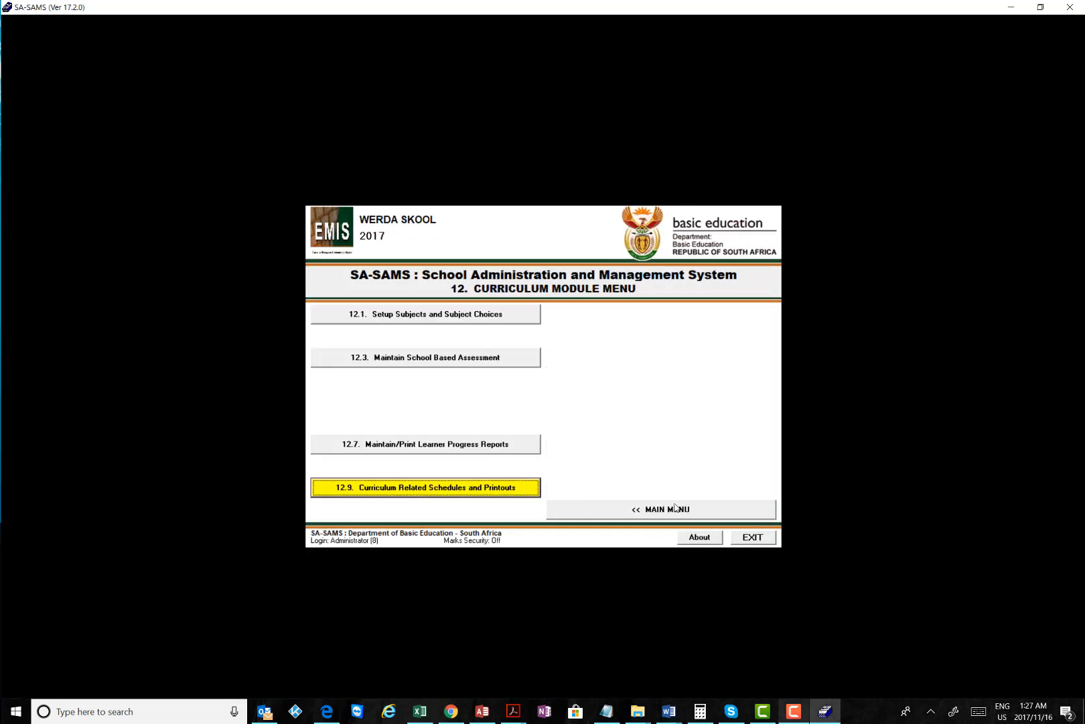
pyautogui.click(675, 508)
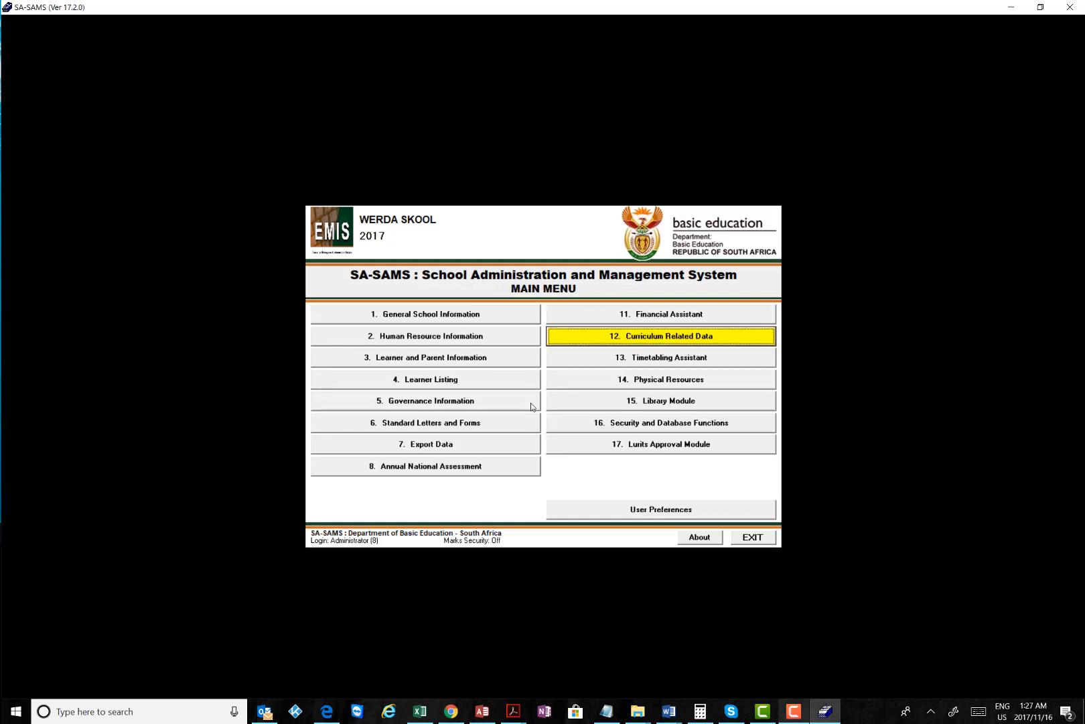